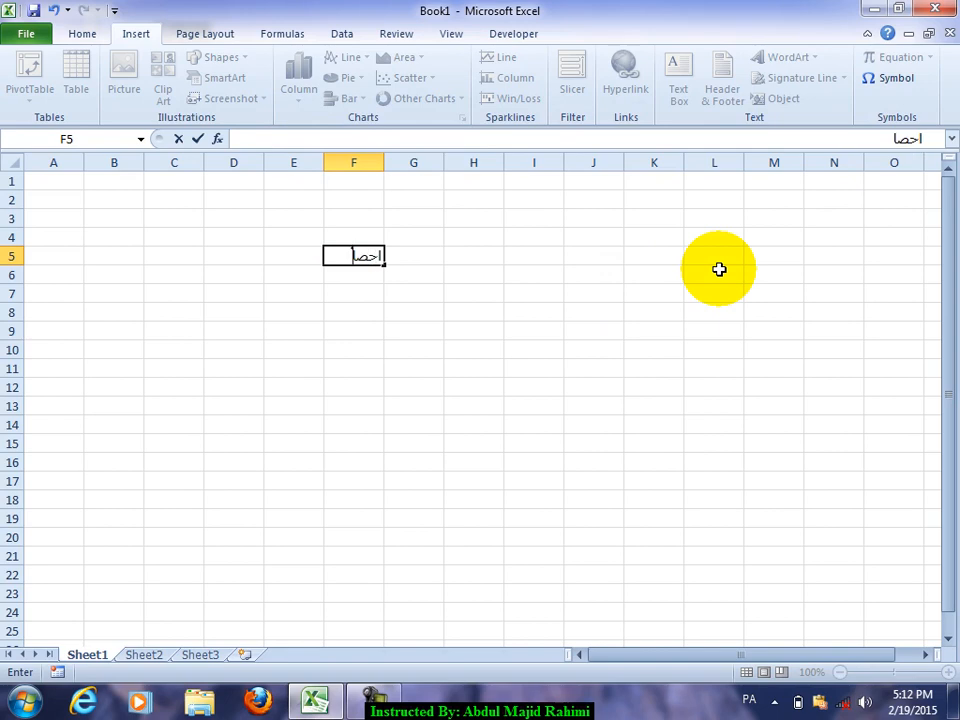
pyautogui.write('ه')
pyautogui.press('Return')
pyautogui.press('Up')
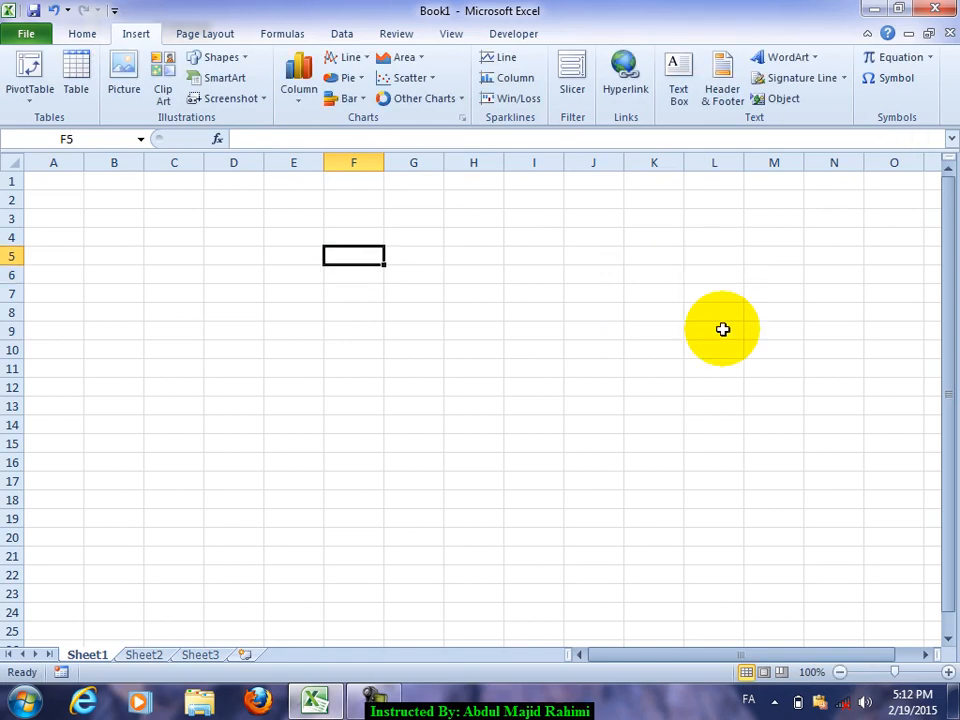
# Enter the heading Name in cell A2
pyautogui.click(258, 238)
pyautogui.click(140, 212)
pyautogui.press('Up')
pyautogui.press('Right')
pyautogui.press('Right')
pyautogui.press('Right')
pyautogui.press('Right')
pyautogui.press('Right')
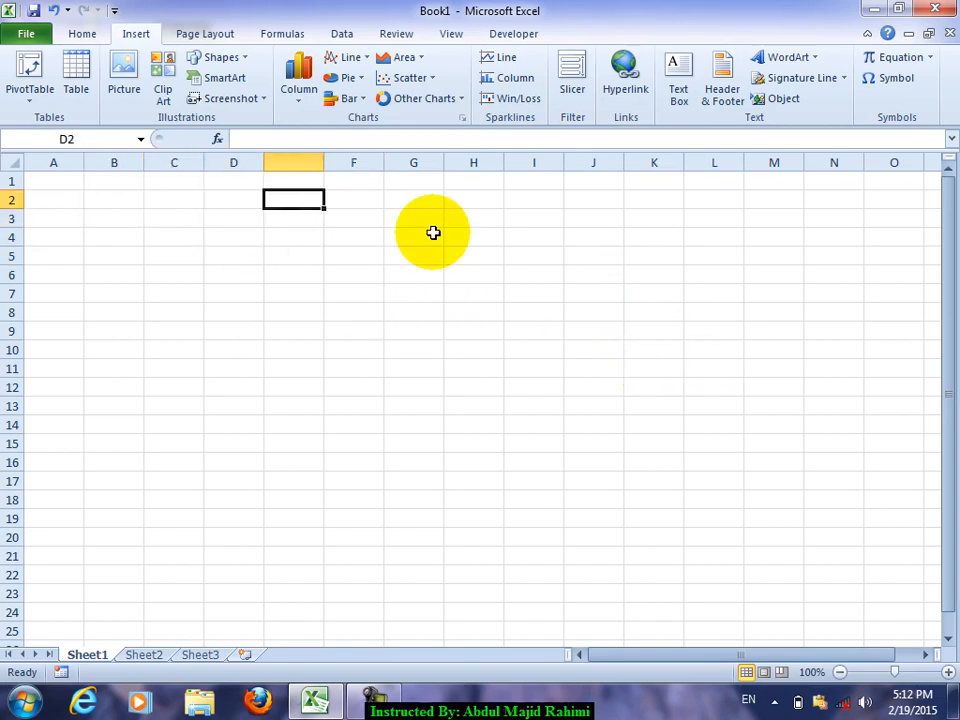
pyautogui.press('Left')
pyautogui.press('Left')
pyautogui.press('Left')
pyautogui.press('Left')
pyautogui.press('Left')
pyautogui.press('Left')
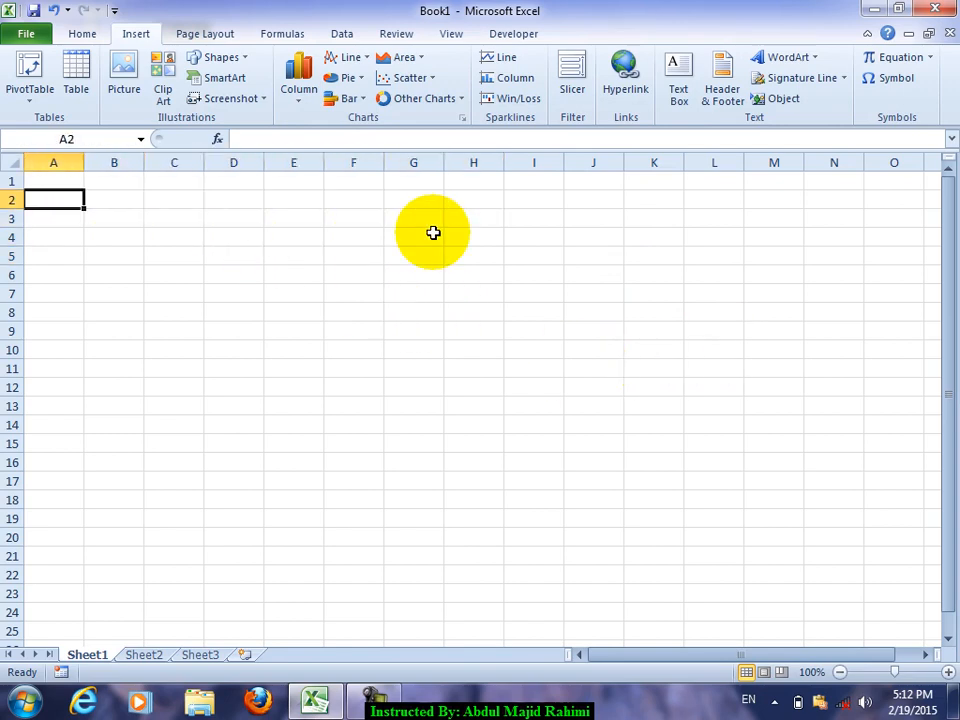
pyautogui.write('Name')
pyautogui.press('Return')
pyautogui.press('Up')
pyautogui.press('Right')
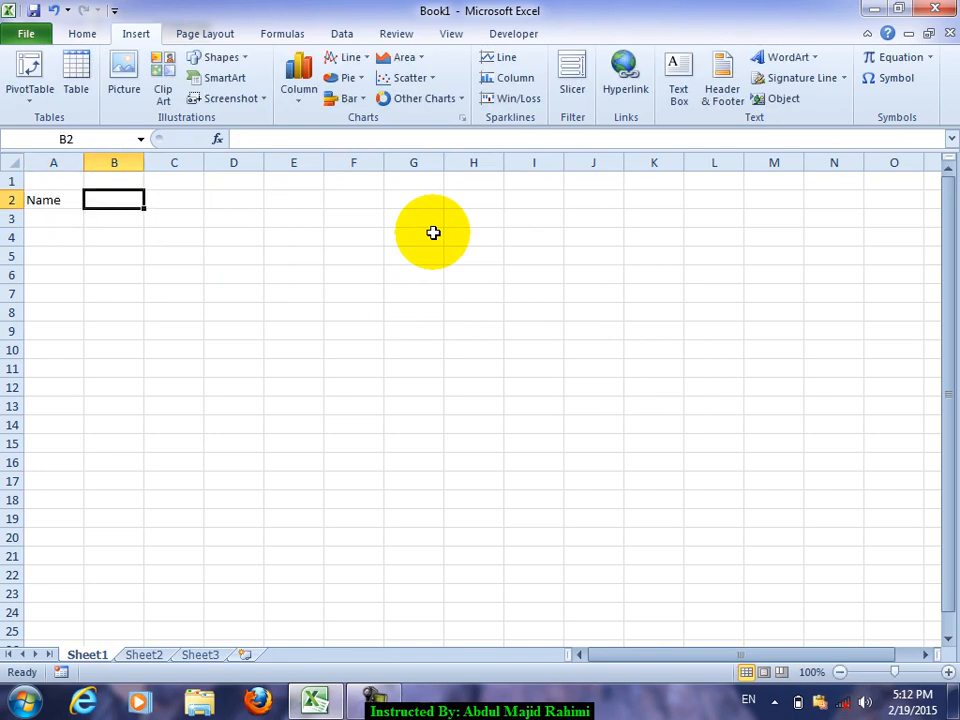
# Enter the headings January in B2 and February in C2, replacing any trial text in B2
pyautogui.write('Month')
pyautogui.hotkey('ctrl', 'Return')
pyautogui.write('jan')
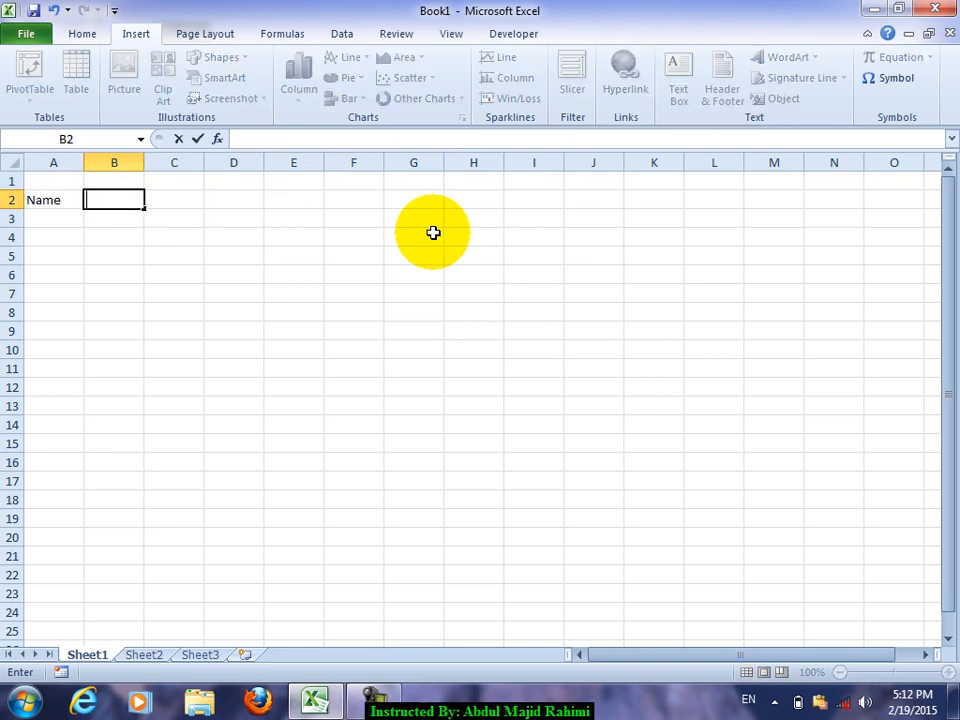
pyautogui.write('uary')
pyautogui.press('Return')
pyautogui.press('Up')
pyautogui.press('Right')
pyautogui.write('Feb')
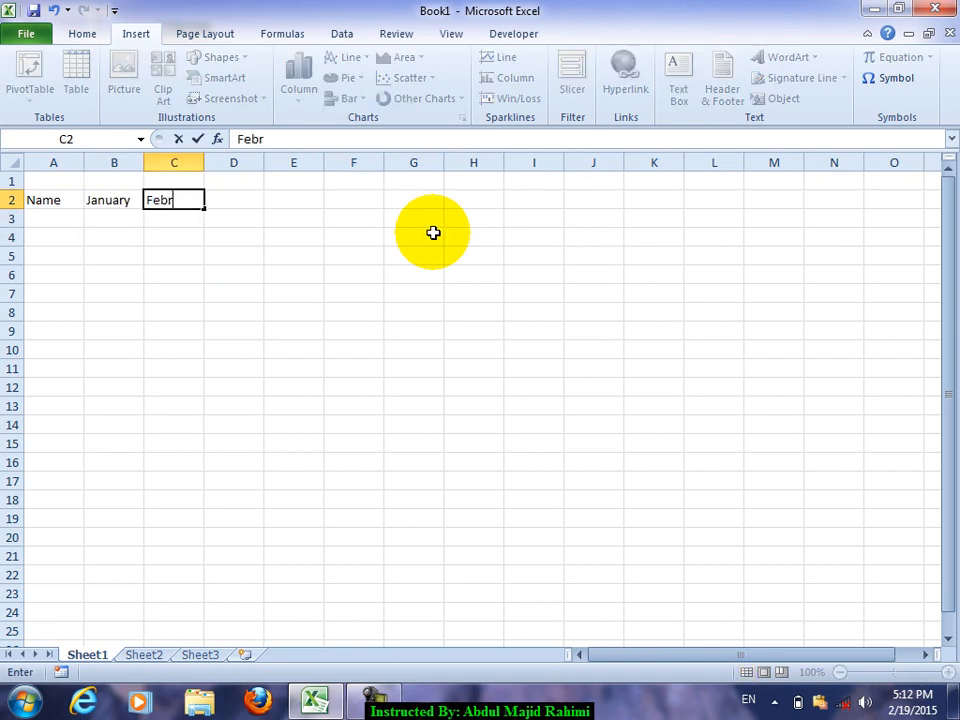
pyautogui.write('ruary')
pyautogui.press('Return')
# Enter the headings March in D2 and April in E2
pyautogui.press('Up')
pyautogui.press('Right')
pyautogui.write('March')
pyautogui.press('Return')
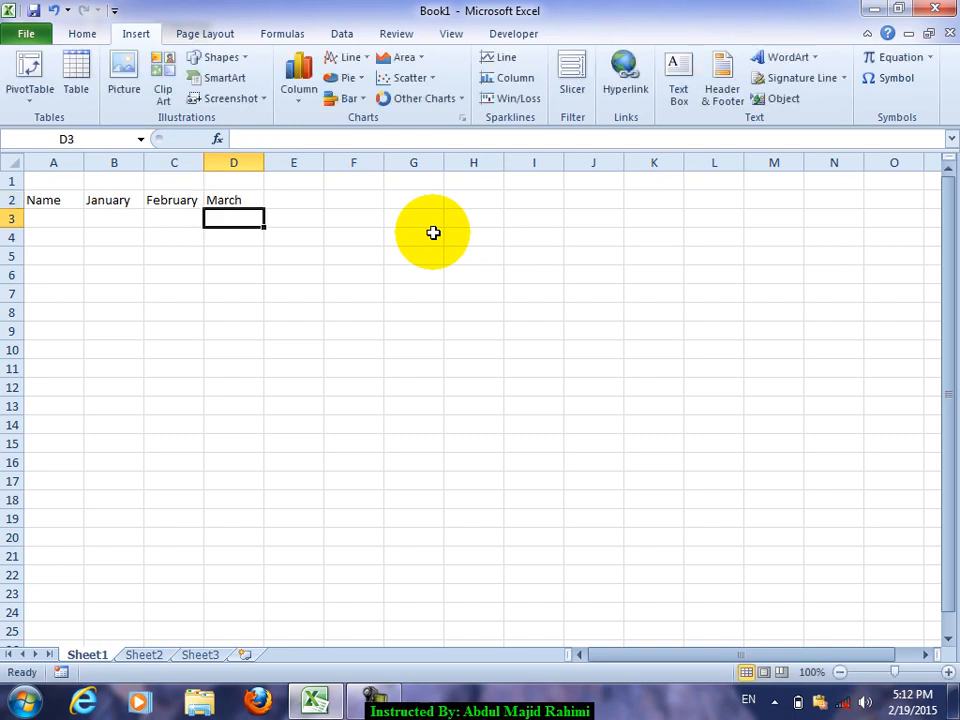
pyautogui.press('Up')
pyautogui.press('Right')
pyautogui.write('Ap')
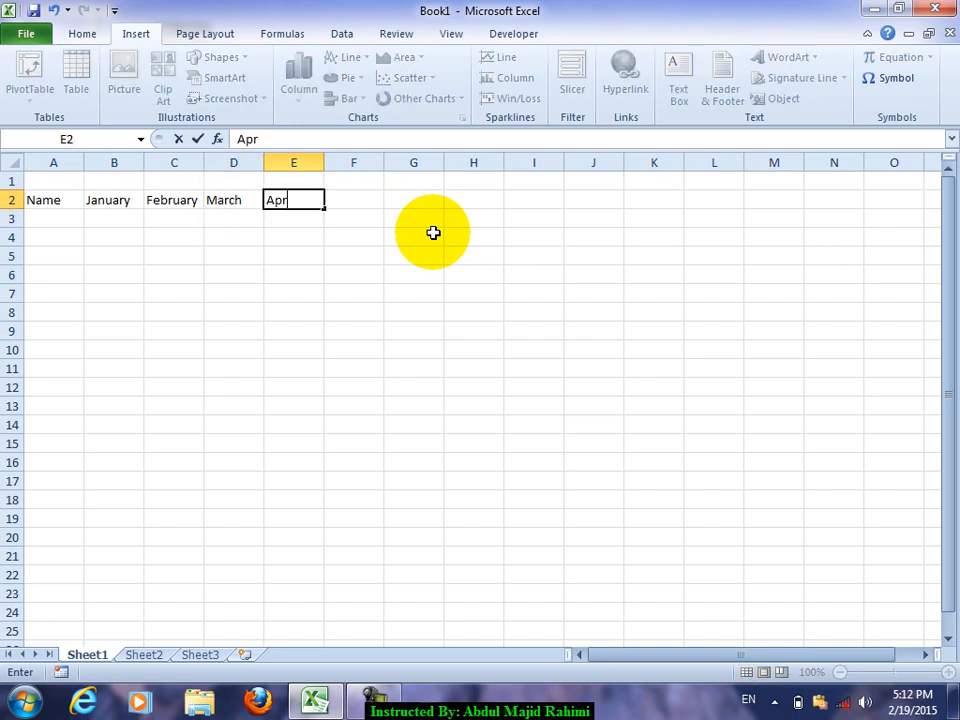
pyautogui.write('ril')
pyautogui.press('Return')
# List the product names Sugar, Salt and Wheat in cells A3 to A5
pyautogui.press('Left')
pyautogui.press('Left')
pyautogui.press('Left')
pyautogui.press('Left')
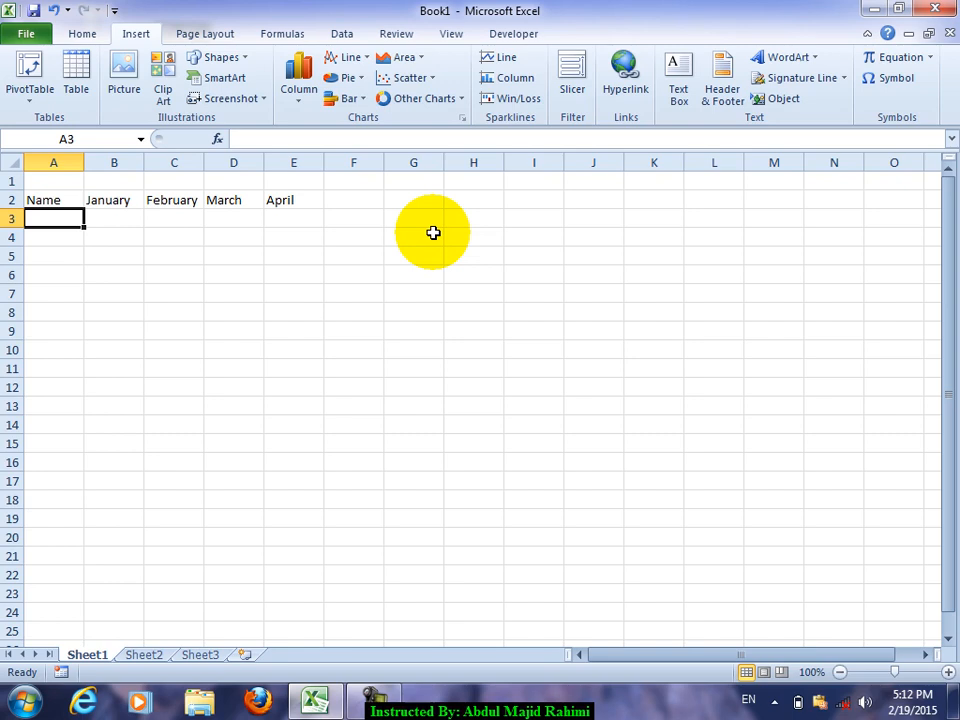
pyautogui.write('Su')
pyautogui.press('Return')
pyautogui.write('Salt')
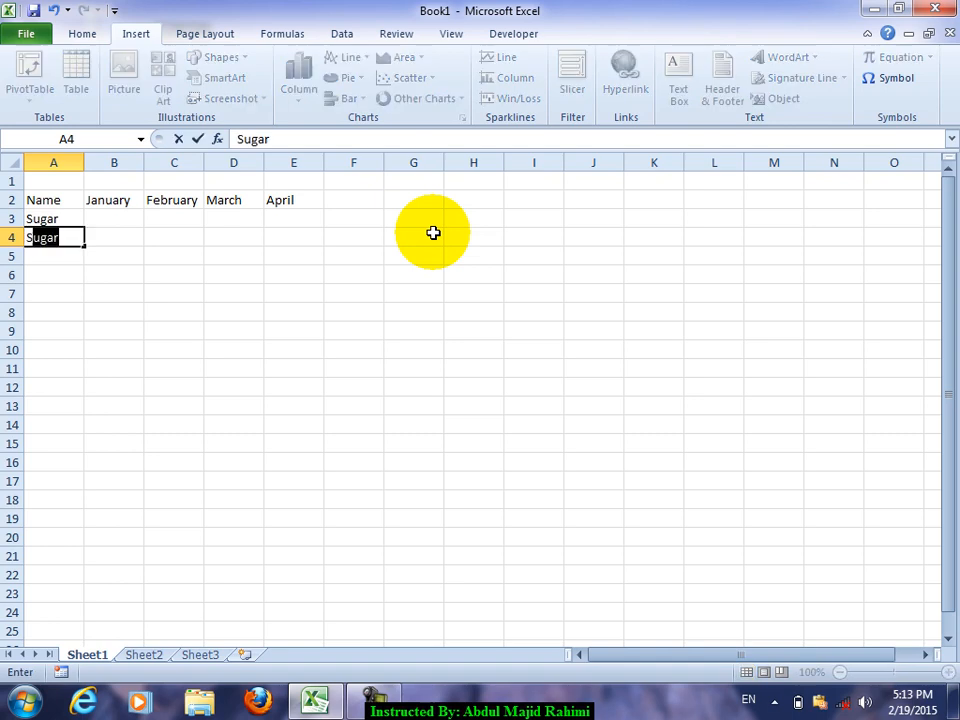
pyautogui.press('Return')
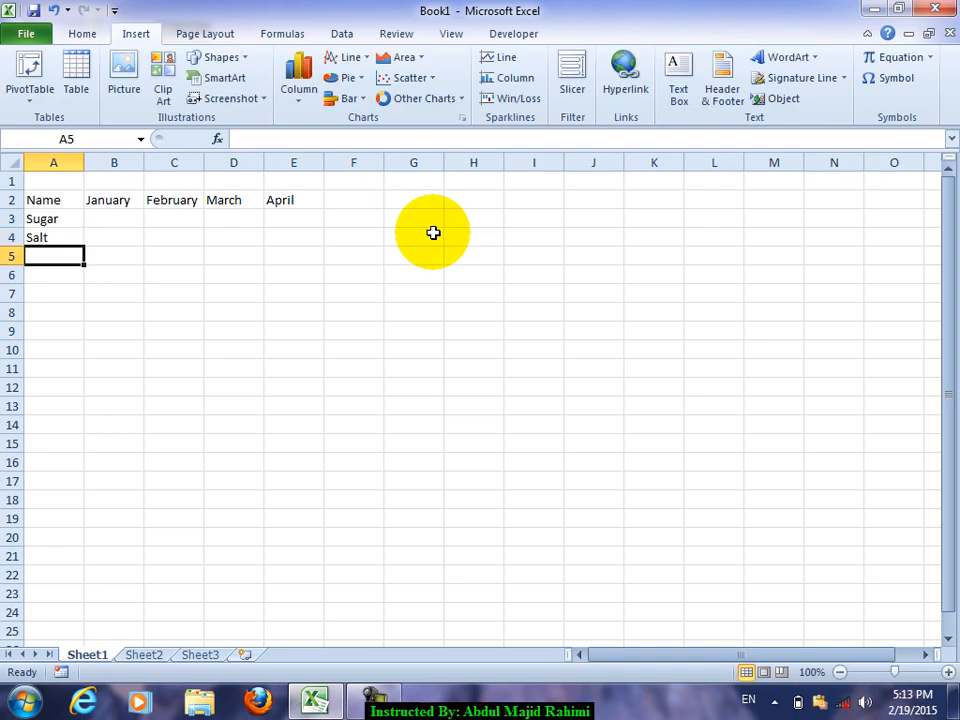
pyautogui.write('Wheat')
pyautogui.press('Return')
# Fill the Sugar row for January to April with 750, 560, 460 and 349
pyautogui.press('Up')
pyautogui.press('Up')
pyautogui.press('Up')
pyautogui.press('Right')
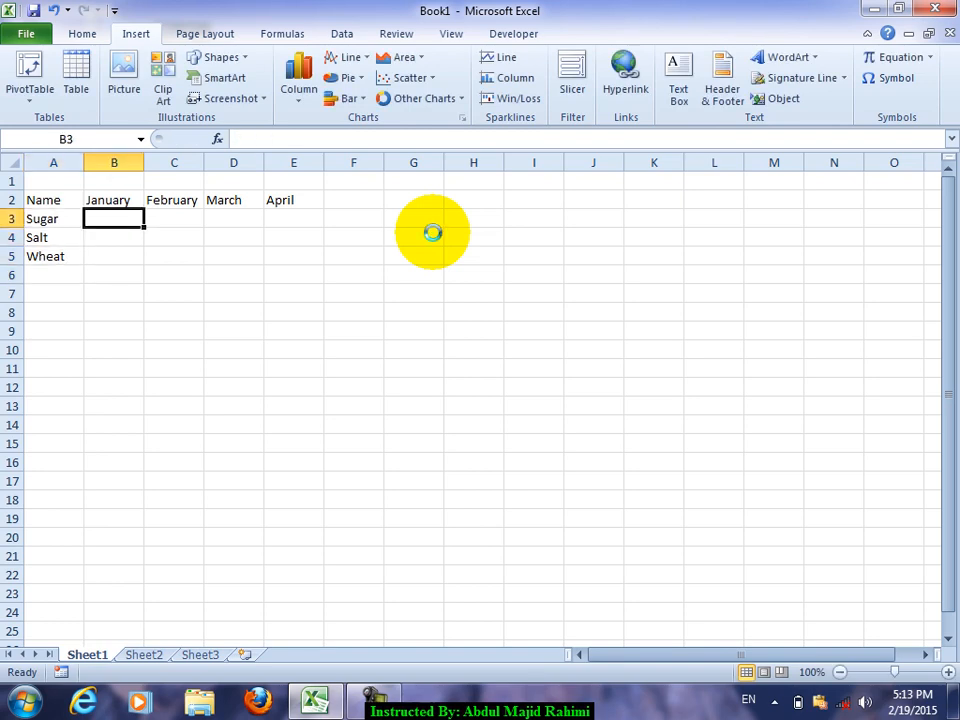
pyautogui.write('70')
pyautogui.press('Return')
pyautogui.press('Right')
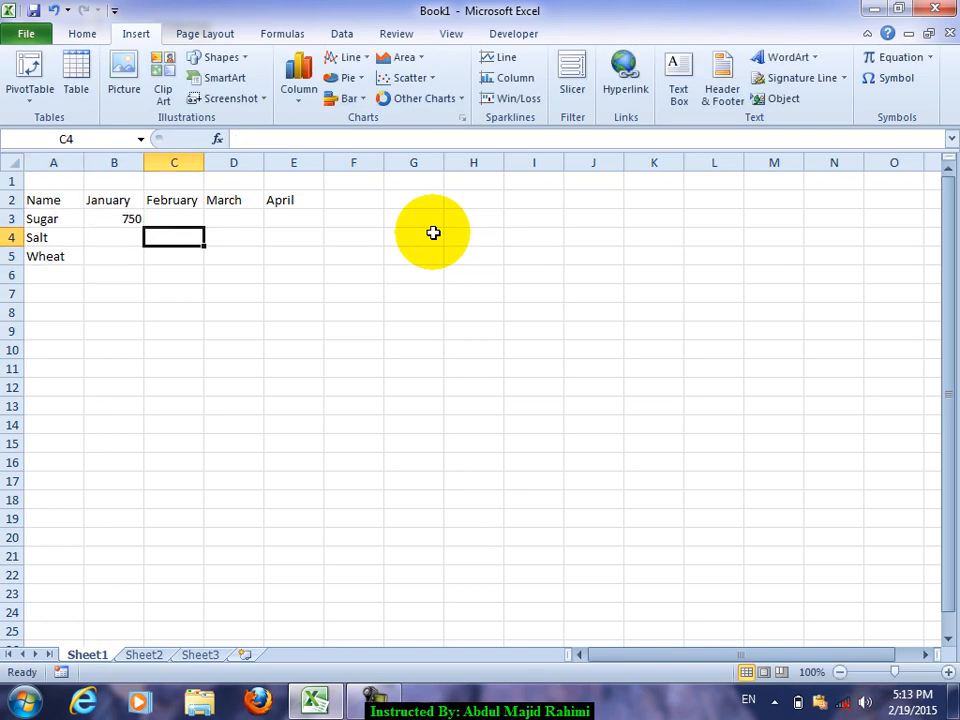
pyautogui.press('Up')
pyautogui.write('56')
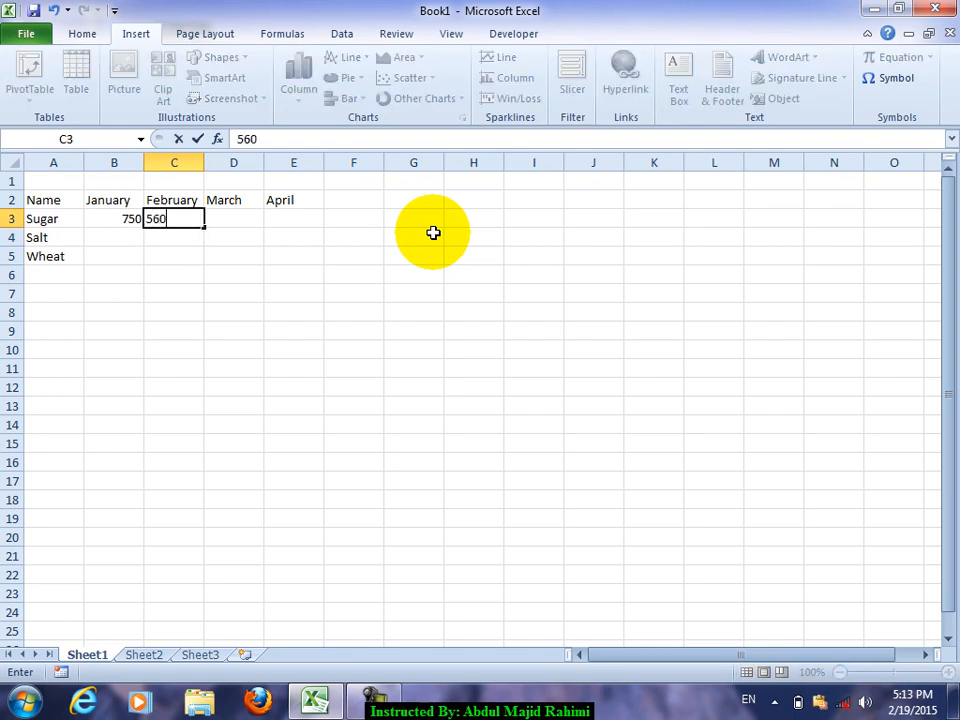
pyautogui.press('Tab')
pyautogui.write('460')
pyautogui.press('Tab')
pyautogui.write('3')
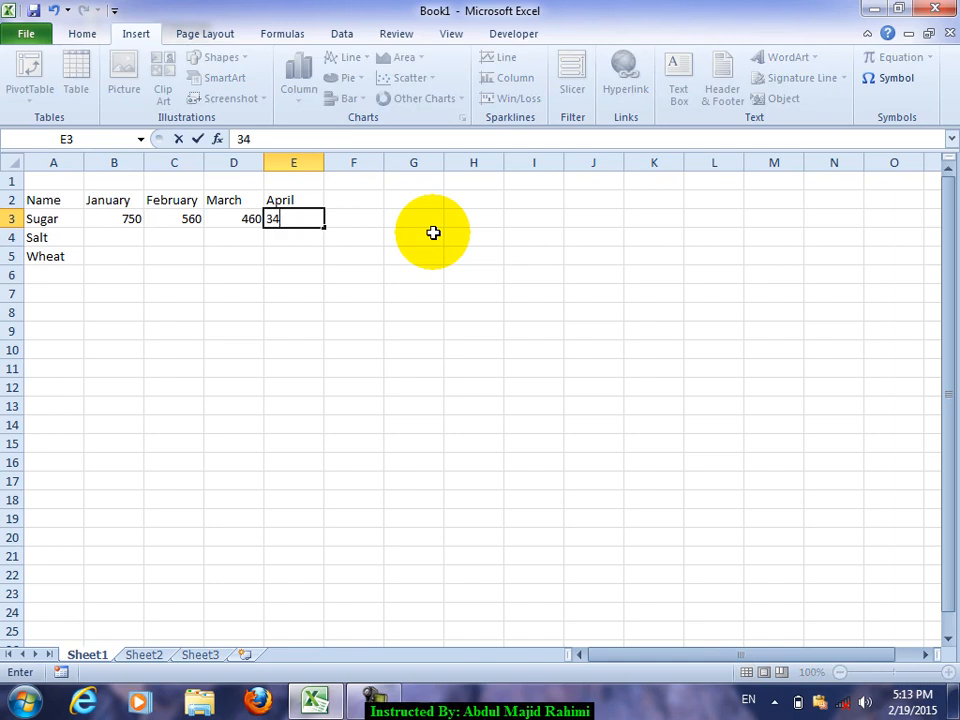
pyautogui.write('49')
pyautogui.press('Down')
# Fill the Salt row for January to April with 665, 671, 457 and 562
pyautogui.press('Left')
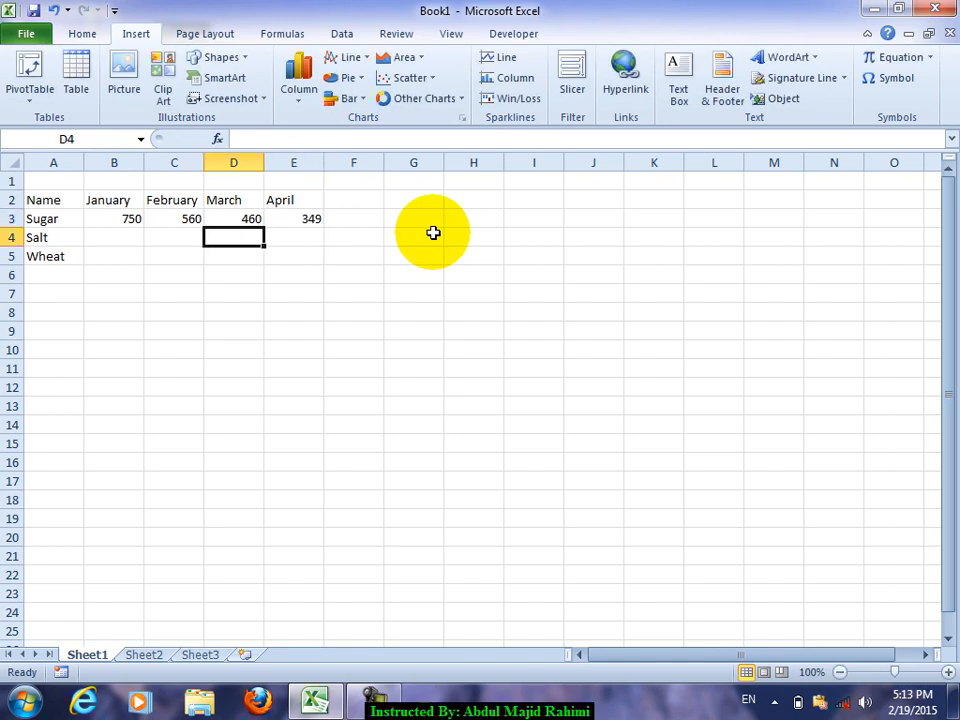
pyautogui.press('Left')
pyautogui.press('Left')
pyautogui.write('665')
pyautogui.press('Tab')
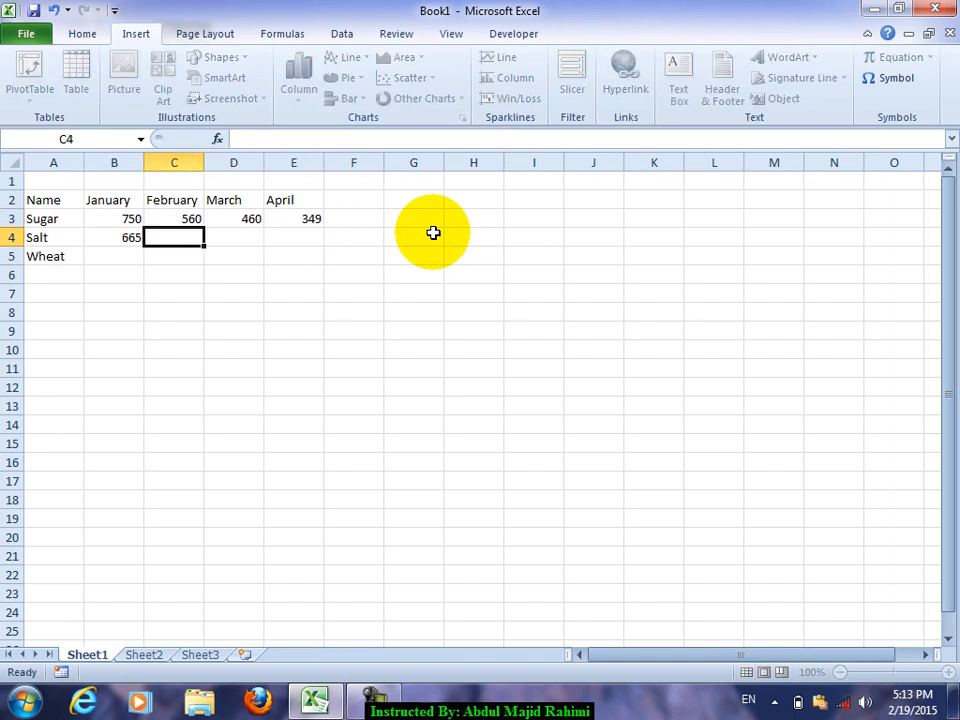
pyautogui.write('671')
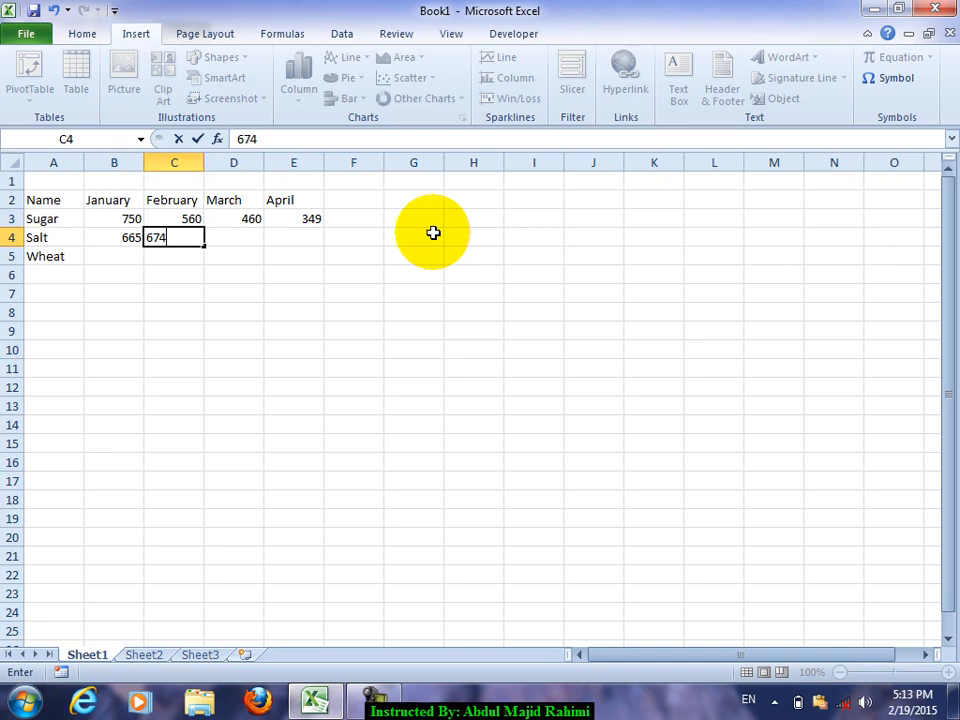
pyautogui.press('Tab')
pyautogui.write('45')
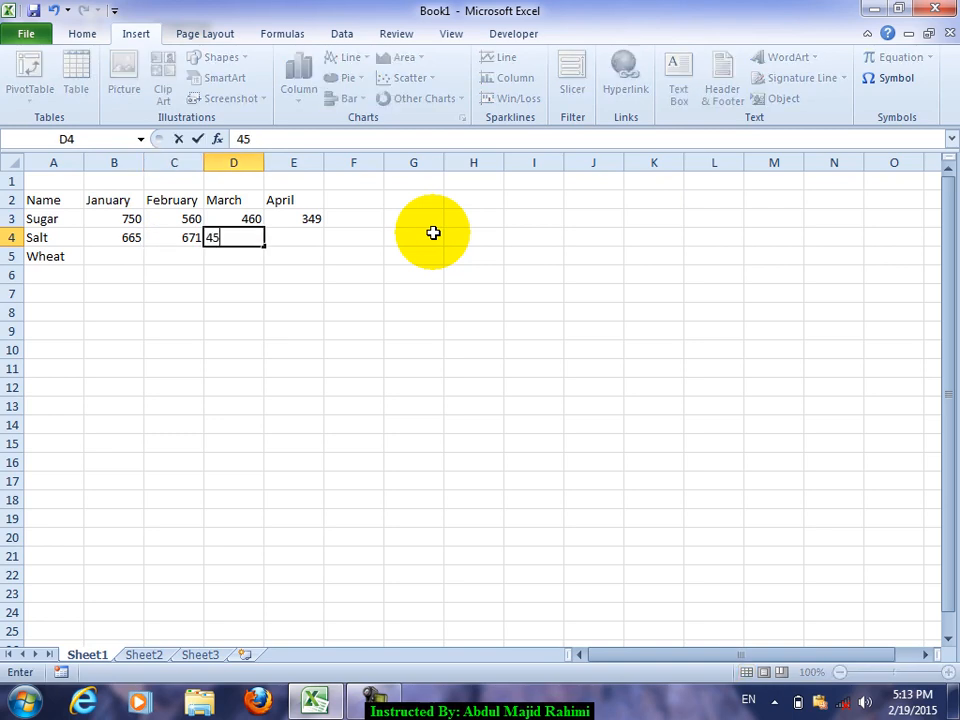
pyautogui.press('Tab')
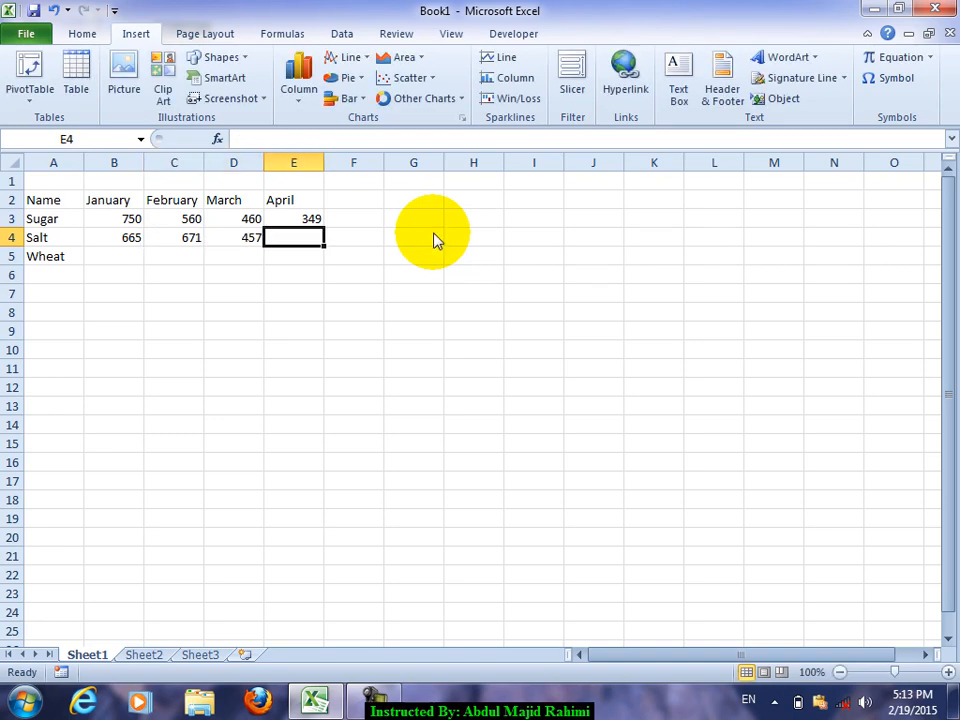
pyautogui.click(476, 303)
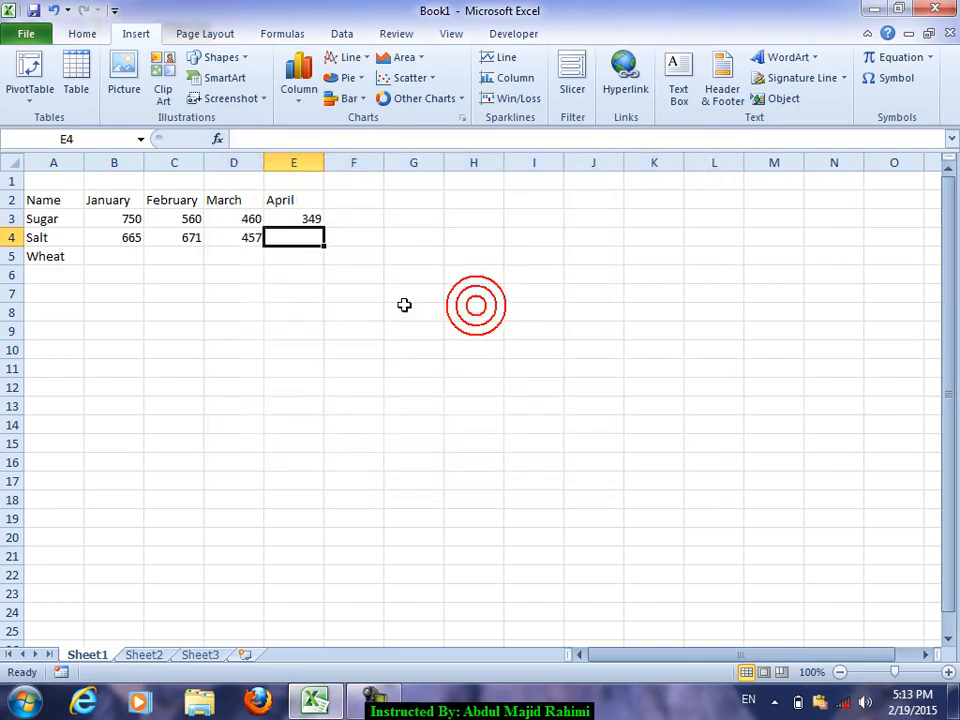
pyautogui.write('56')
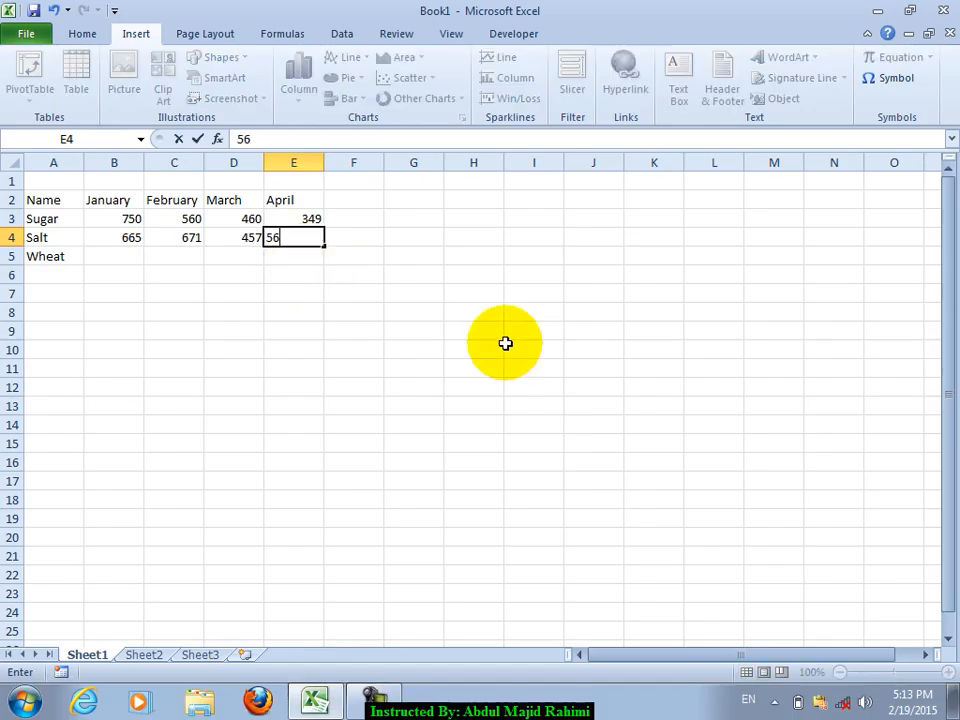
pyautogui.write('23')
pyautogui.press('Return')
# Fill the Wheat row for January to April with 343, 556, 745 and 543
pyautogui.press('Return')
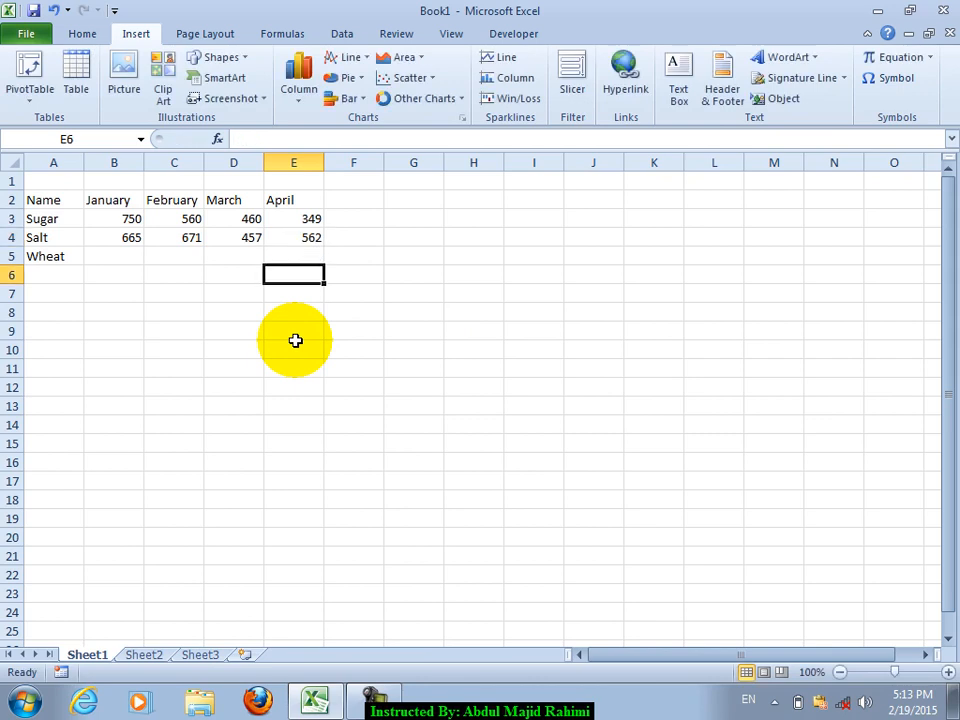
pyautogui.press('Left')
pyautogui.press('Left')
pyautogui.press('Left')
pyautogui.press('Up')
pyautogui.write('43')
pyautogui.press('Tab')
pyautogui.press('Left')
pyautogui.write('343')
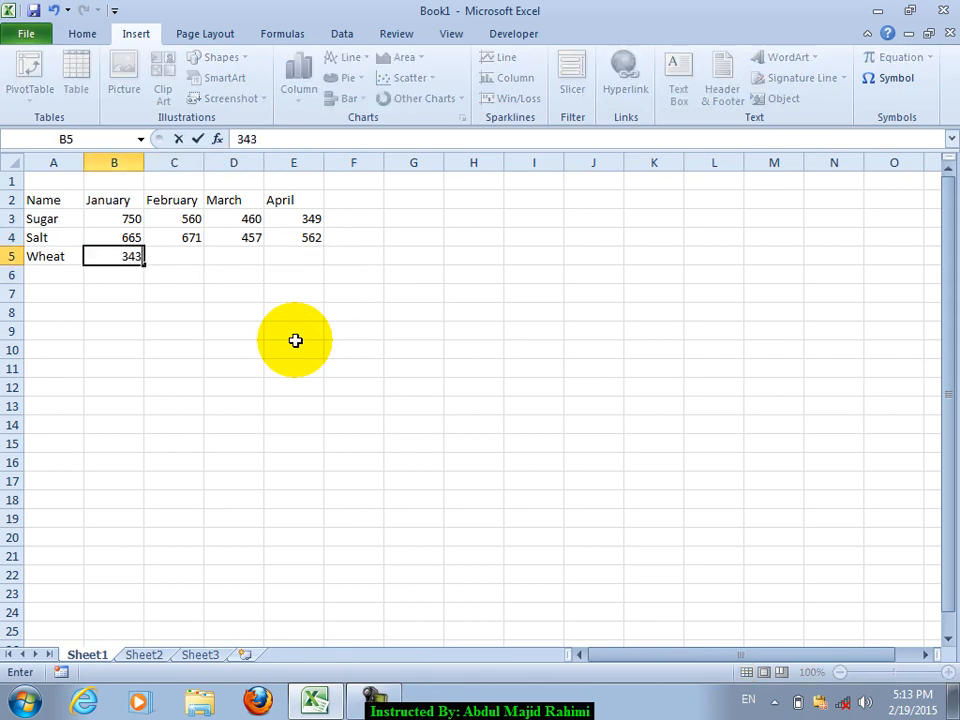
pyautogui.press('Tab')
pyautogui.write('556')
pyautogui.press('Tab')
pyautogui.write('7456')
pyautogui.press('BackSpace')
pyautogui.press('Tab')
pyautogui.write('54')
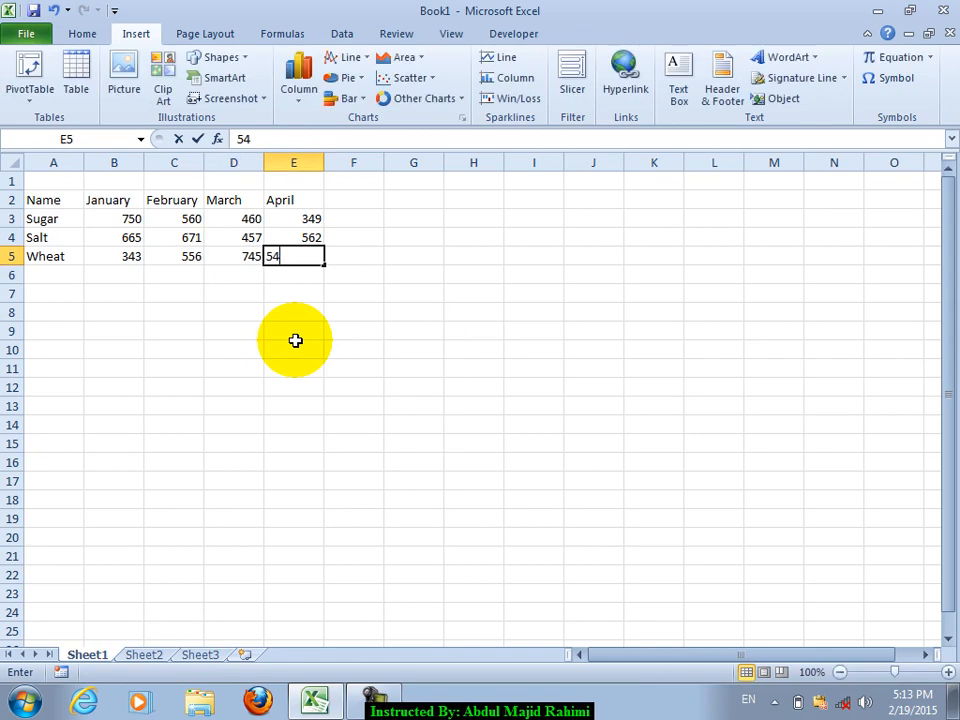
pyautogui.write('3')
pyautogui.click(288, 335)
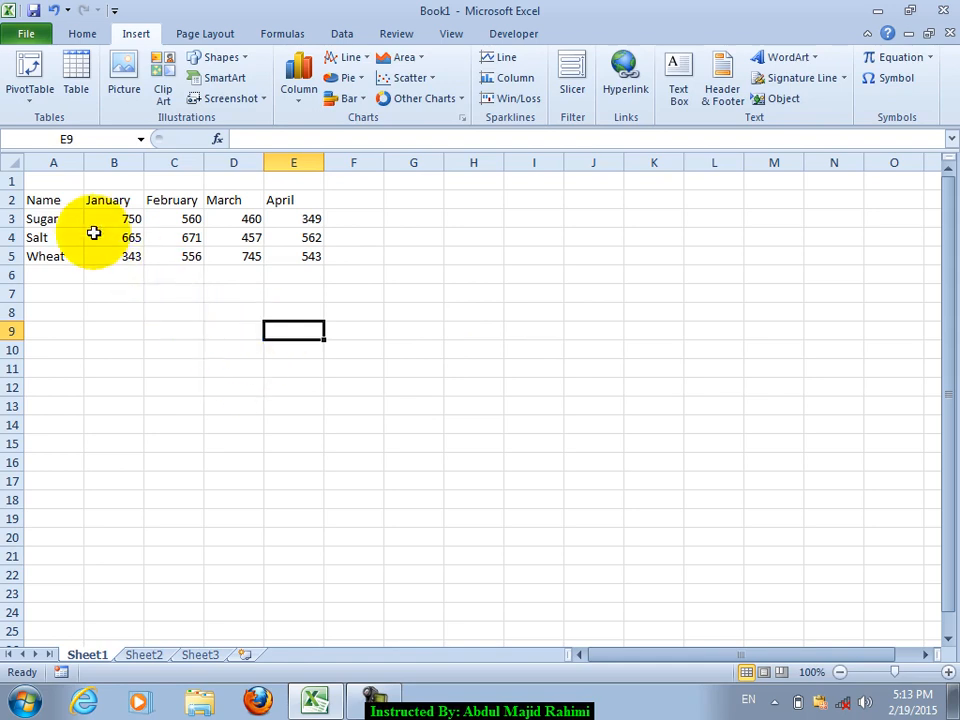
# Insert a 2-D clustered column chart from the data range A2:E5
pyautogui.moveTo(63, 200); pyautogui.dragTo(274, 261)
pyautogui.click(294, 90)
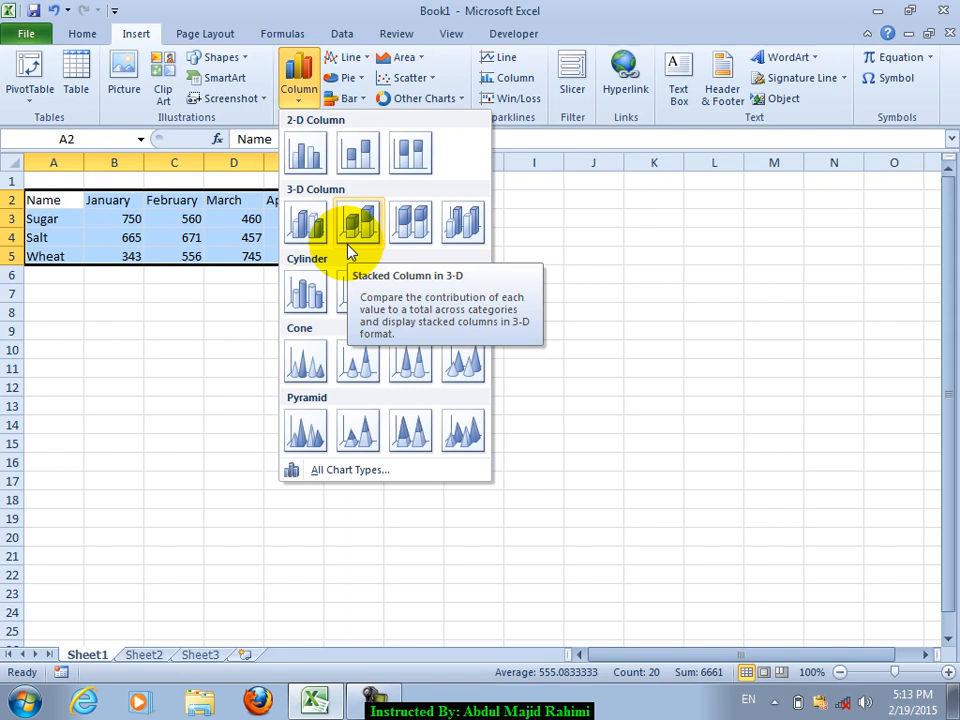
pyautogui.click(305, 153)
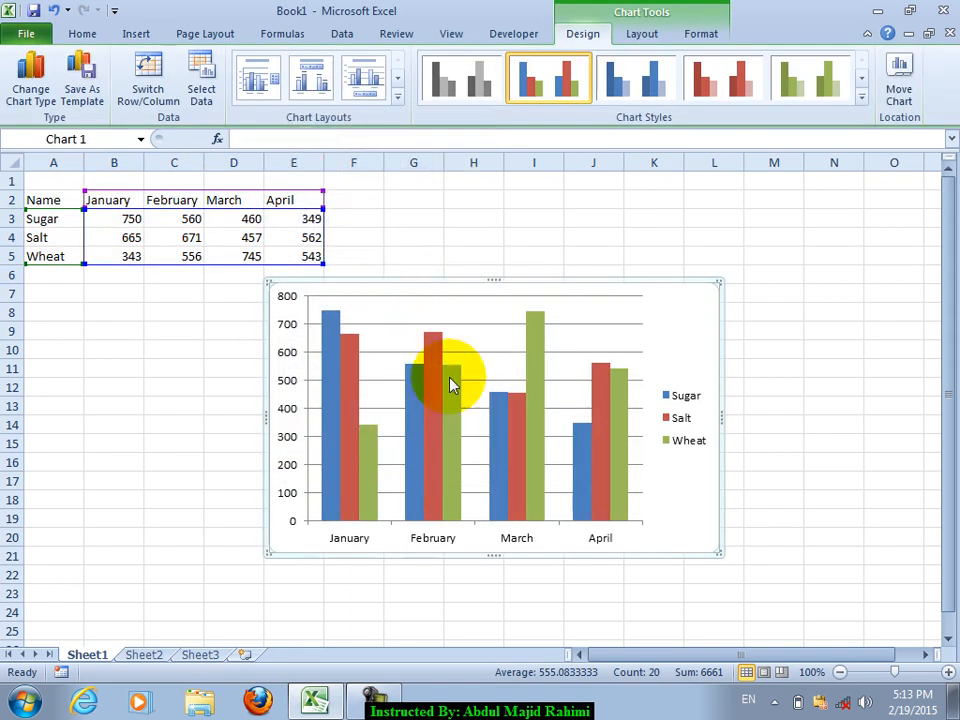
# Move the chart beside the data table and enlarge it to span about columns F to N, rows 4 to 21
pyautogui.moveTo(410, 282); pyautogui.dragTo(553, 249)
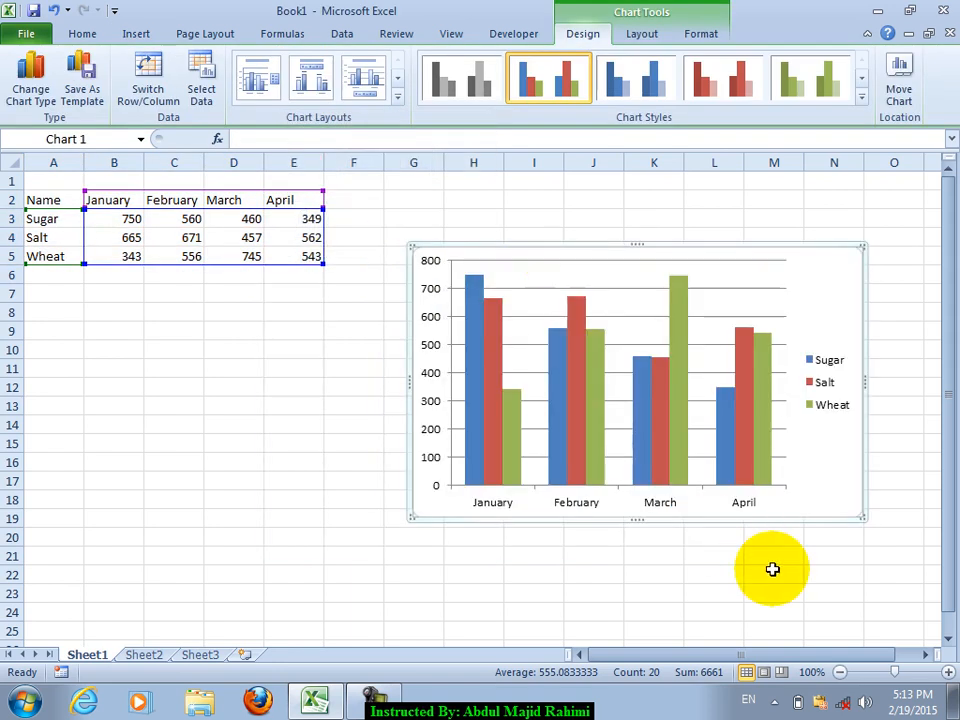
pyautogui.moveTo(412, 519); pyautogui.dragTo(338, 560)
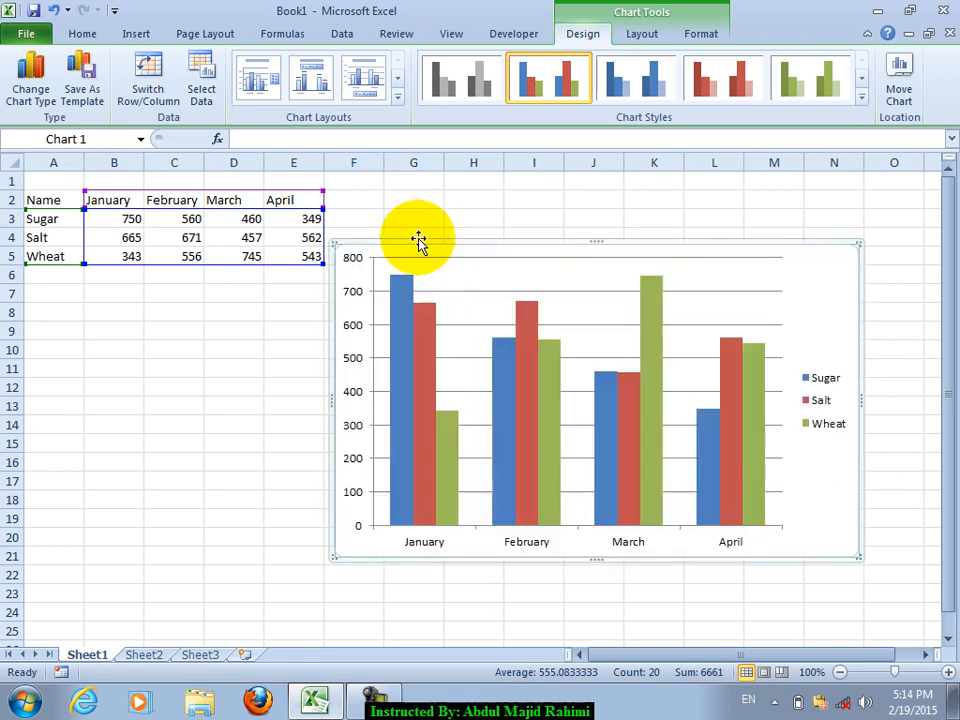
# Try the 100% Stacked Column type on the chart and undo the change
pyautogui.click(30, 92)
pyautogui.click(650, 220)
pyautogui.click(697, 218)
pyautogui.click(484, 222)
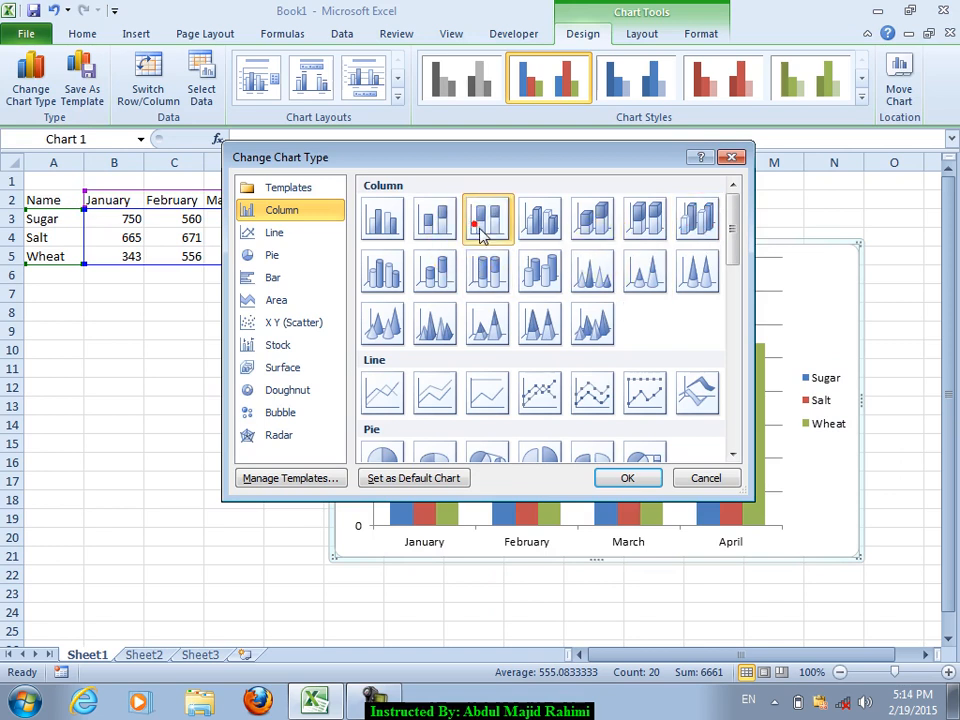
pyautogui.click(628, 476)
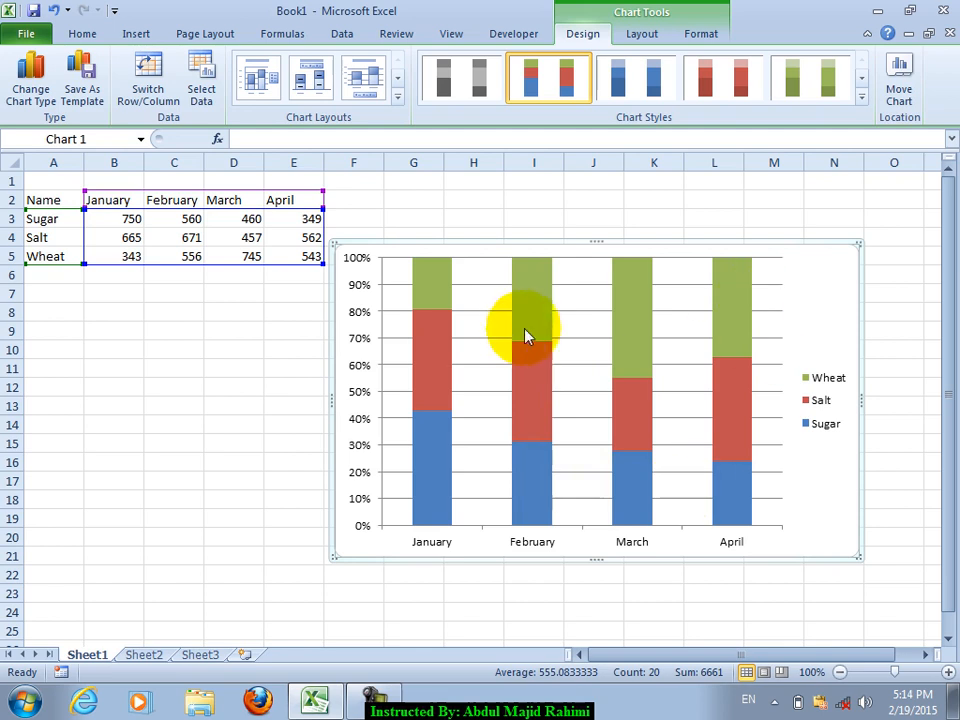
pyautogui.hotkey('ctrl', 'z')
# Save the clustered column chart as a chart template, using a person's first name as the file name
pyautogui.click(88, 100)
pyautogui.click(208, 353)
pyautogui.press('BackSpace')
pyautogui.write('omer')
pyautogui.press('Return')
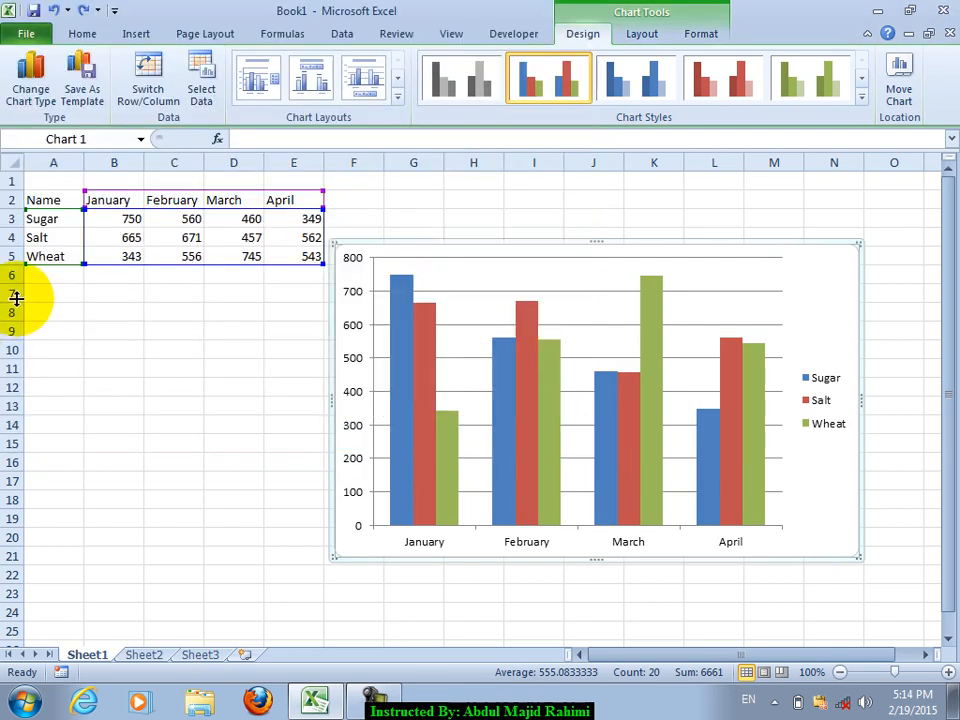
# Change the chart type to Clustered Cone
pyautogui.click(30, 80)
pyautogui.click(598, 266)
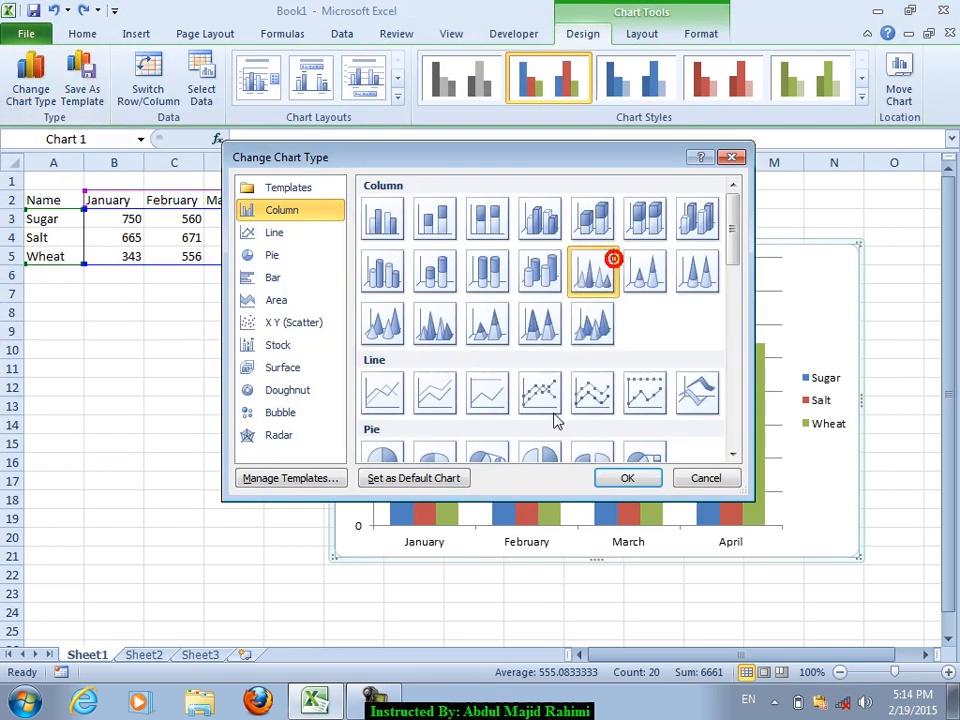
pyautogui.click(625, 478)
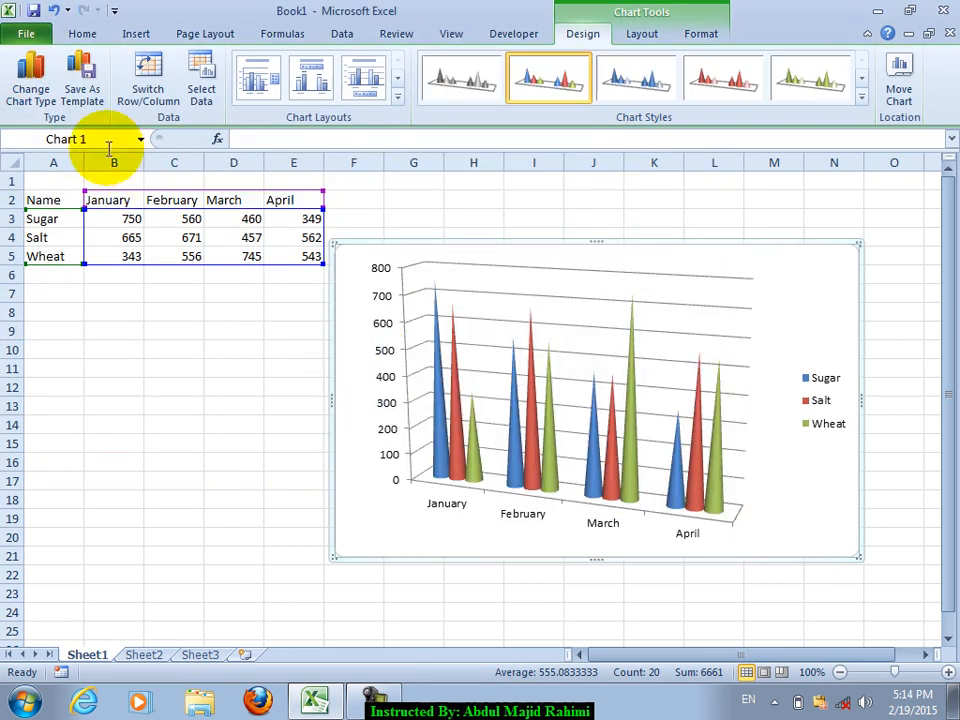
# Apply the saved clustered column chart template named with a person's first name to the cone chart
pyautogui.click(30, 88)
pyautogui.click(305, 190)
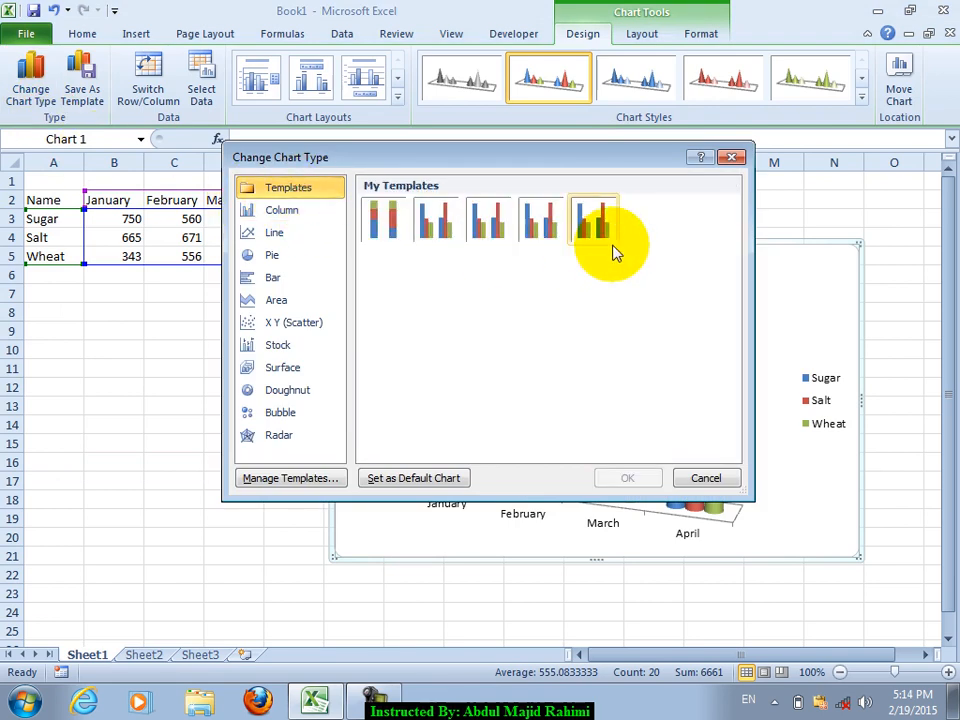
pyautogui.click(556, 232)
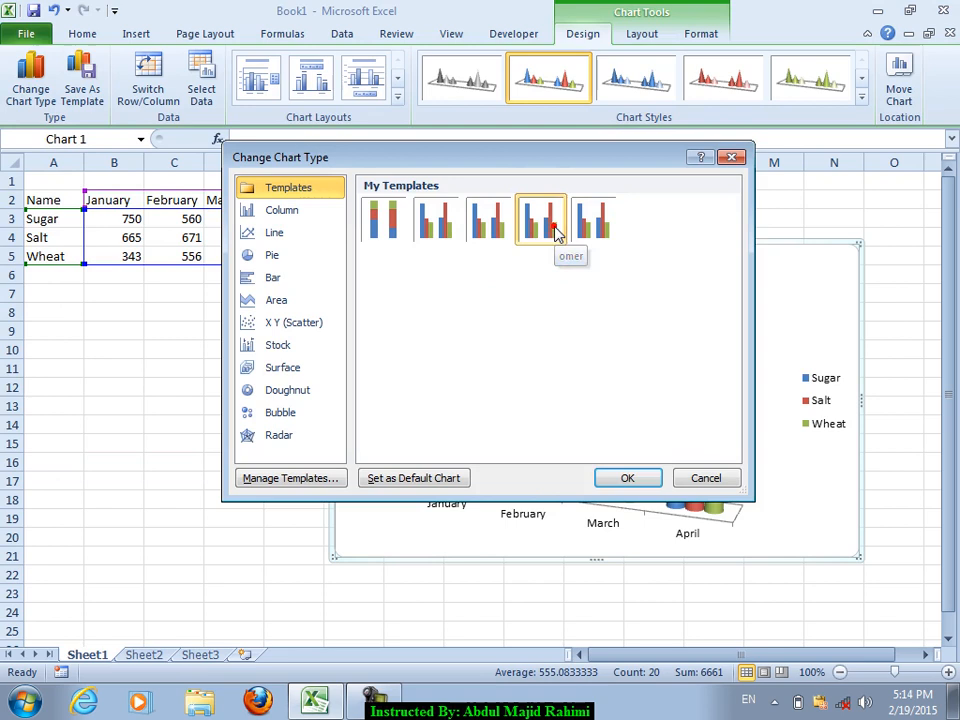
pyautogui.click(627, 479)
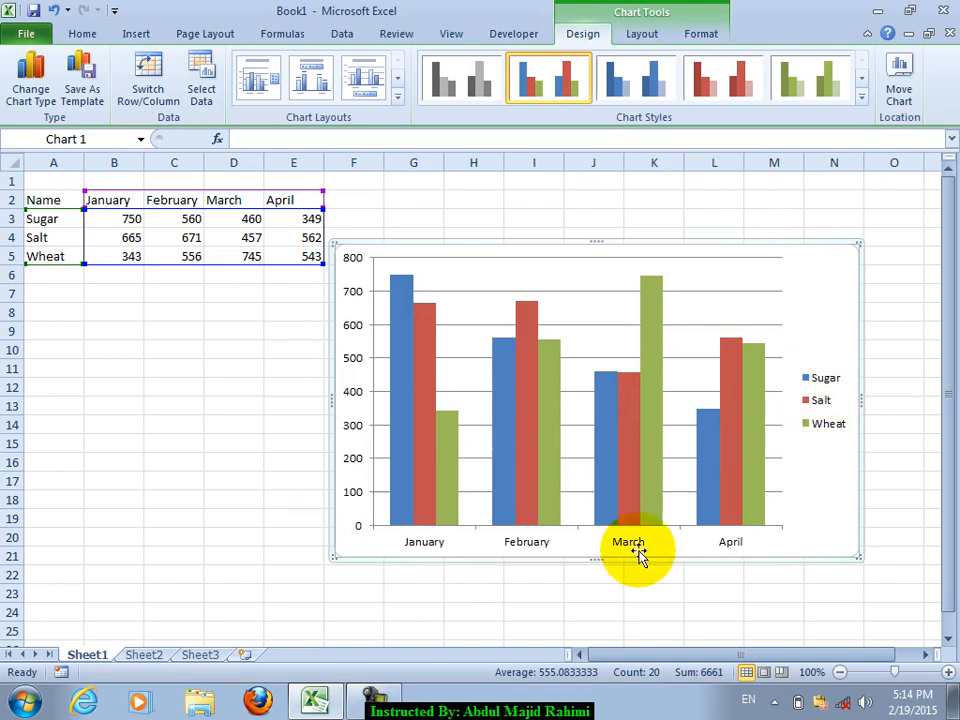
# Try switching the chart's rows and columns back and forth, returning the months to the horizontal axis
pyautogui.click(145, 85)
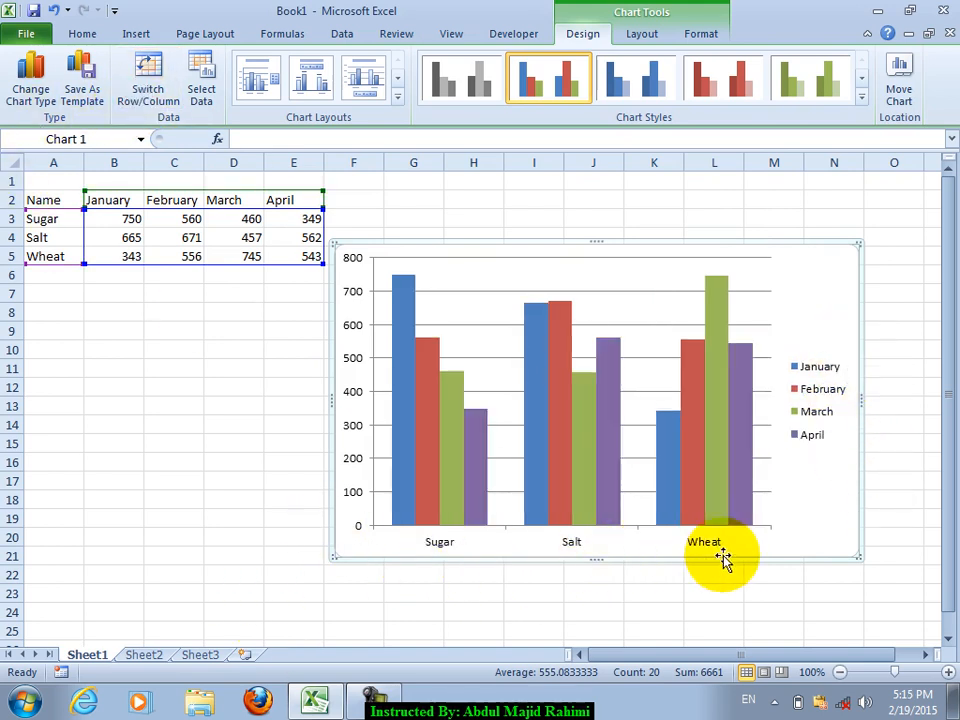
pyautogui.click(146, 92)
pyautogui.click(146, 93)
pyautogui.click(145, 92)
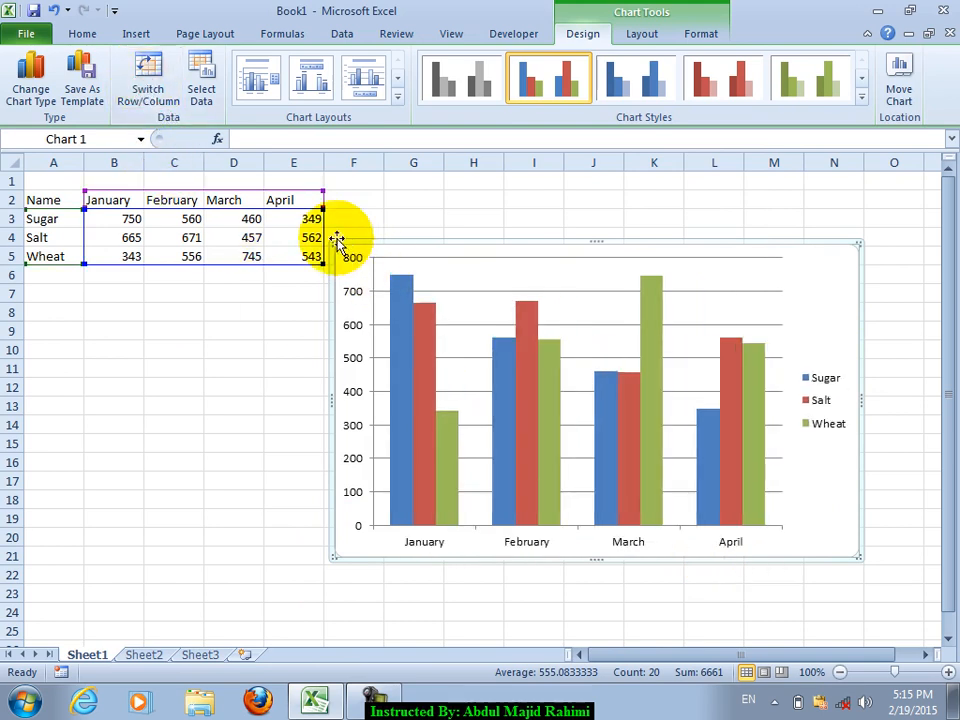
# Remove the Wheat series from the chart's data source
pyautogui.click(200, 96)
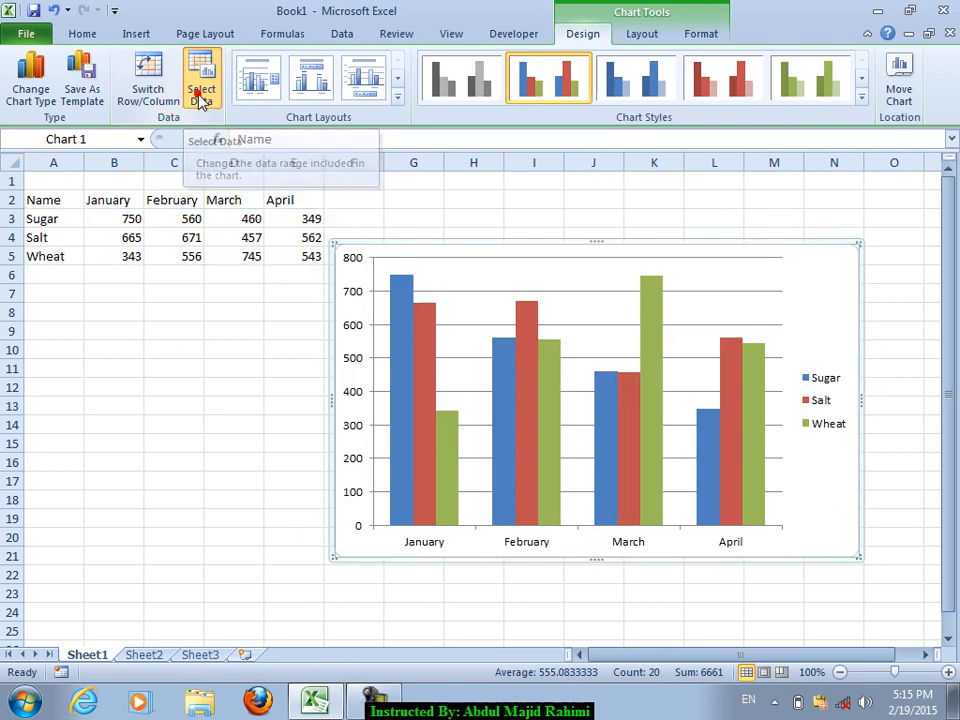
pyautogui.click(366, 356)
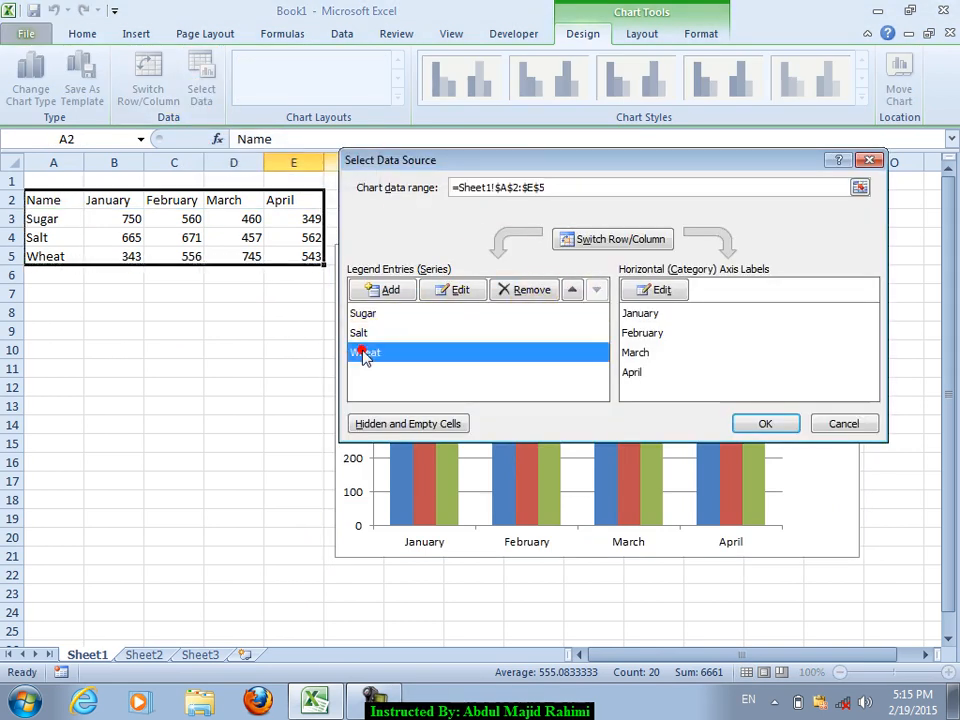
pyautogui.click(515, 290)
pyautogui.click(770, 423)
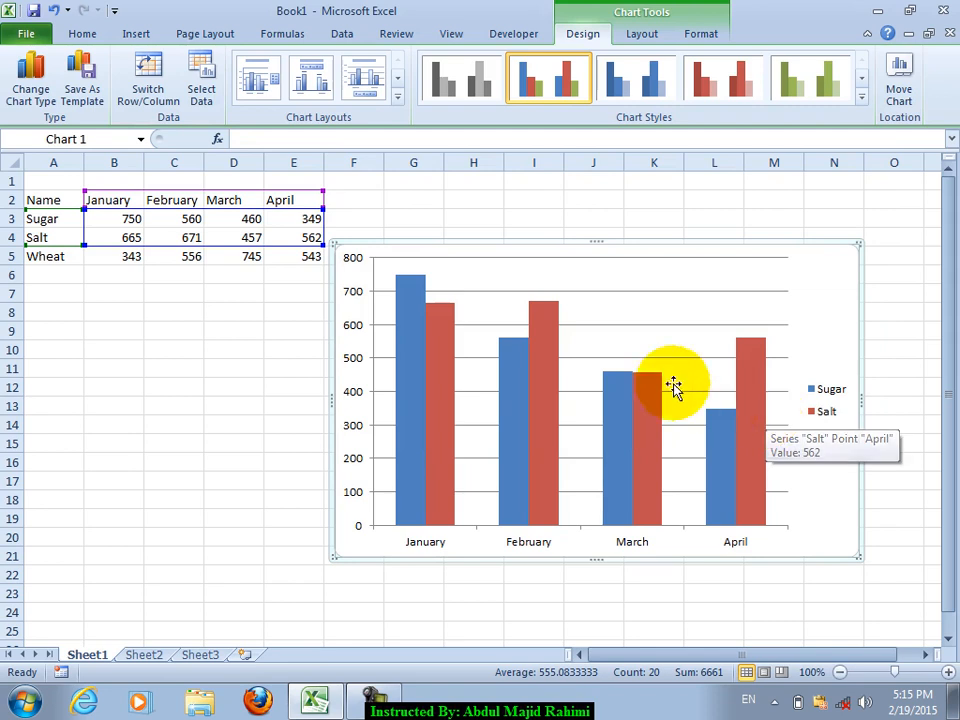
# Add a series to the chart's data source with its name from cell A5 and its values from B5:E5
pyautogui.click(199, 82)
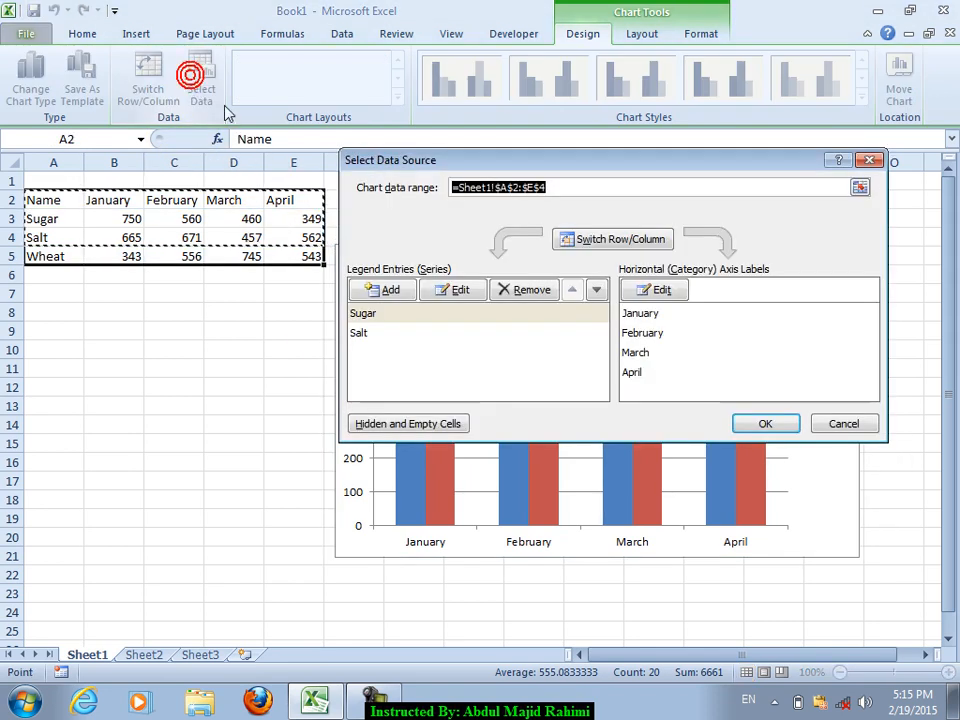
pyautogui.click(388, 290)
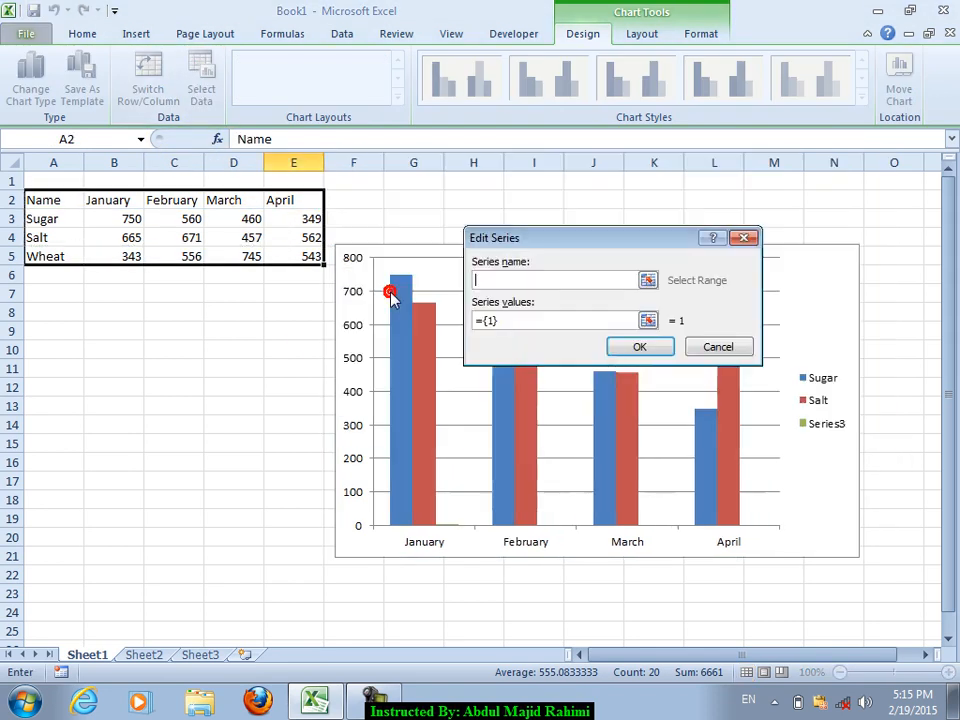
pyautogui.click(648, 280)
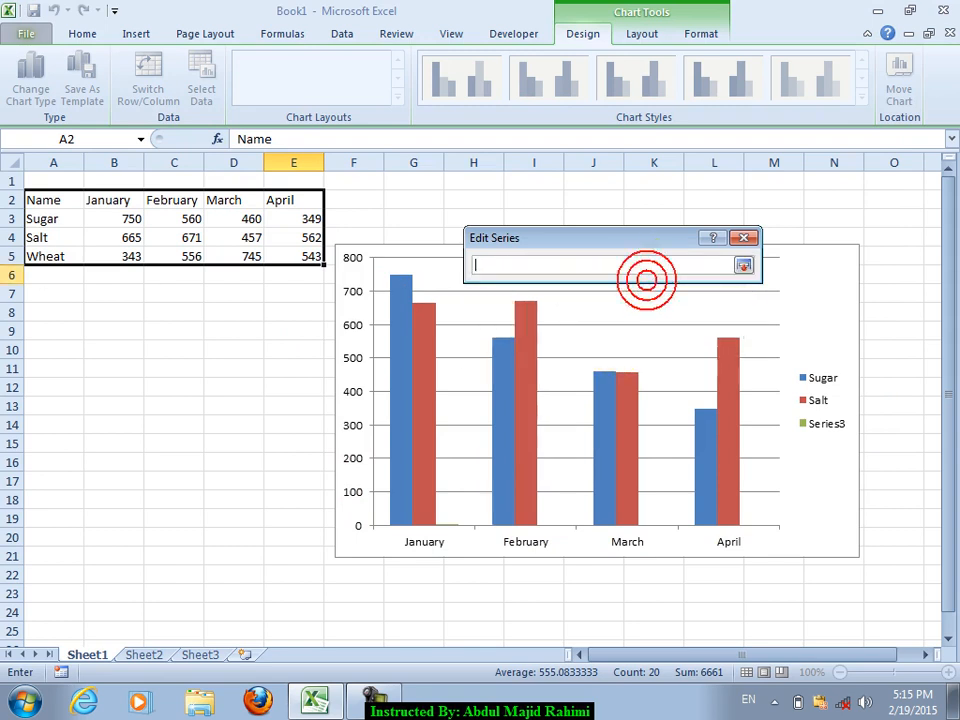
pyautogui.click(75, 259)
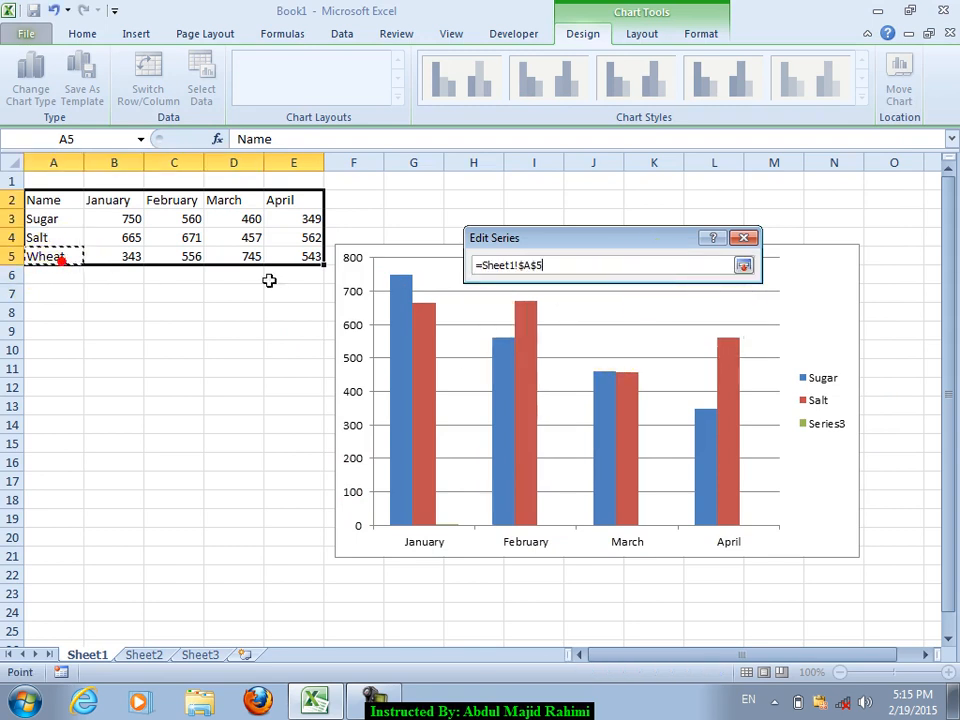
pyautogui.click(743, 265)
pyautogui.click(540, 319)
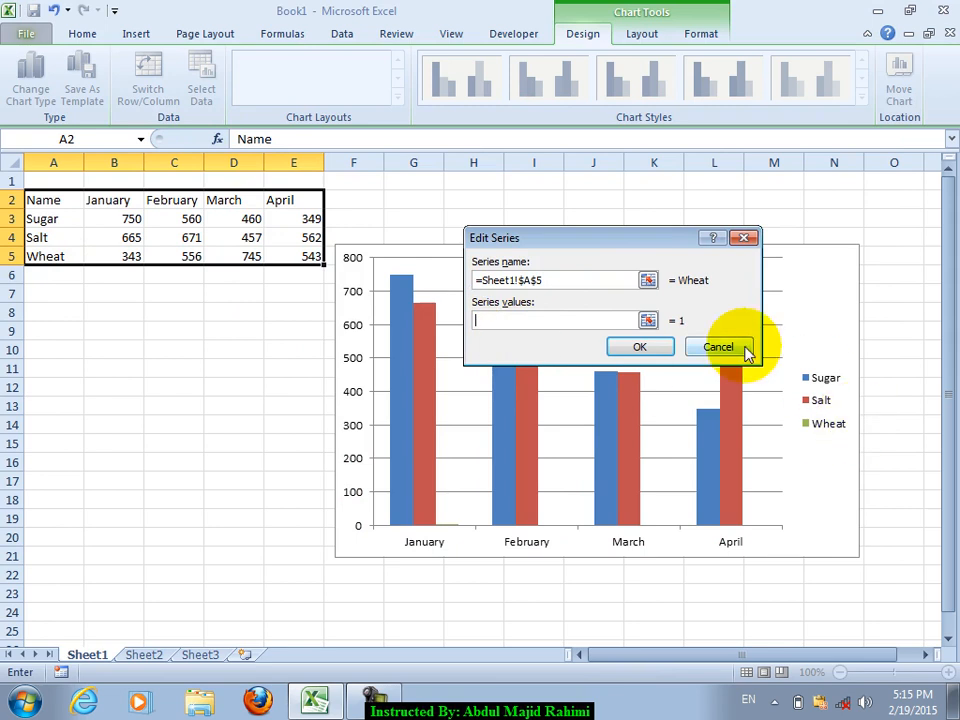
pyautogui.click(648, 320)
pyautogui.moveTo(105, 262); pyautogui.dragTo(285, 256)
pyautogui.click(744, 267)
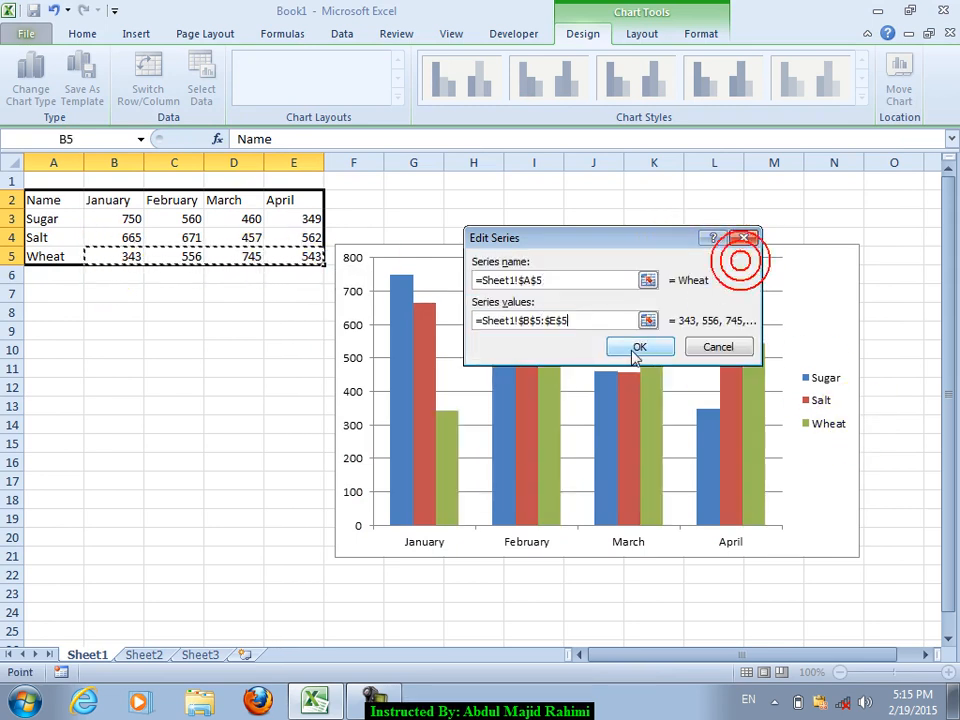
pyautogui.click(636, 345)
pyautogui.click(767, 424)
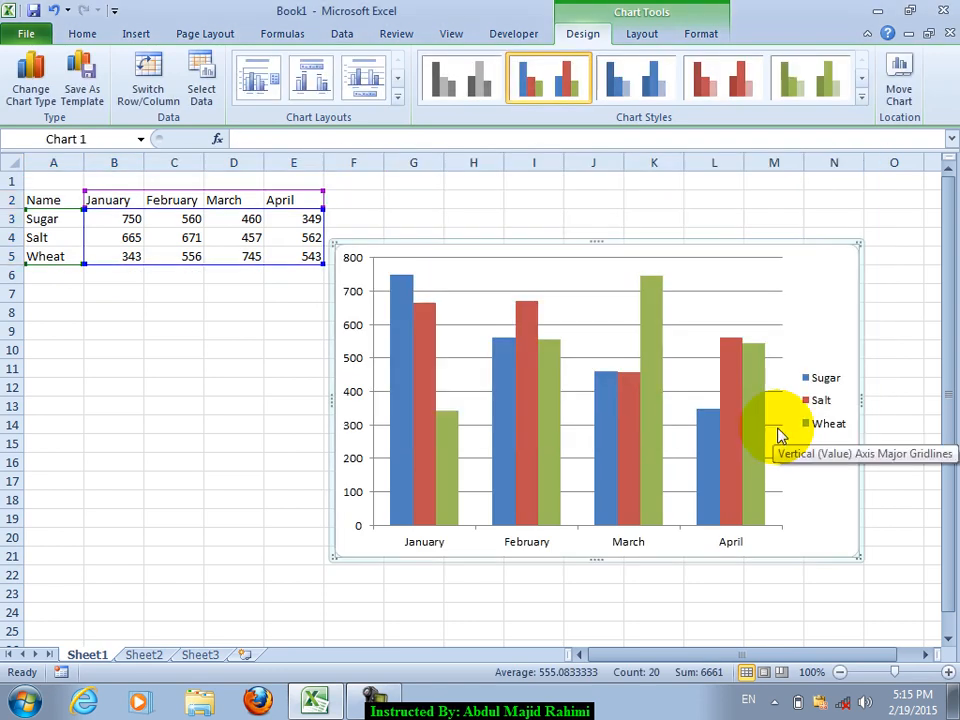
# Try the chart layout that has a chart title, a vertical axis title and a data table under the columns
pyautogui.click(398, 104)
pyautogui.click(306, 122)
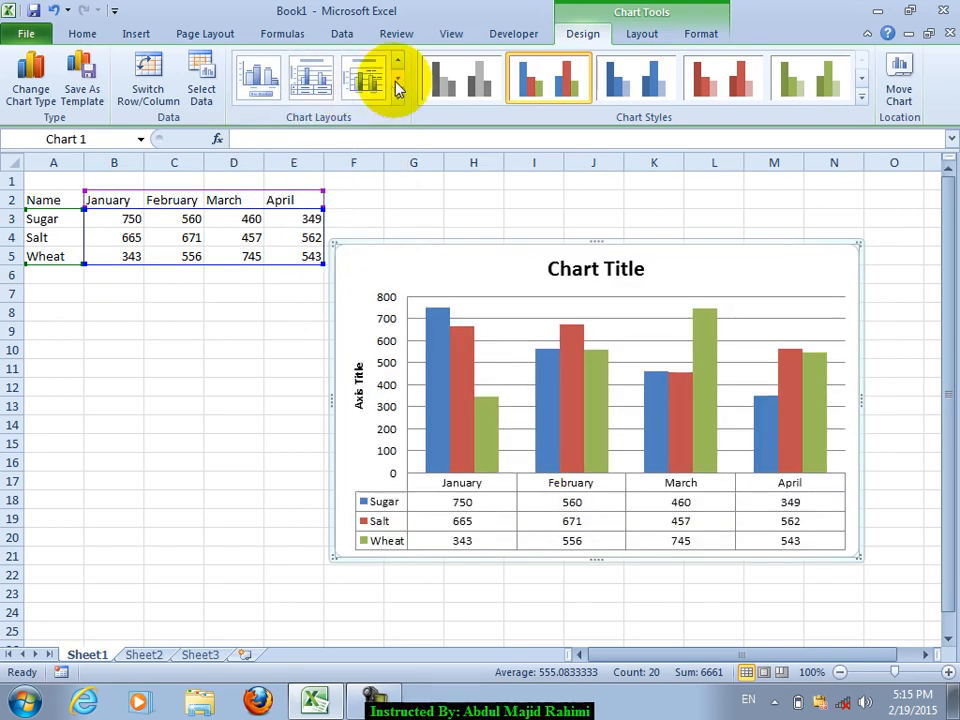
# Apply the layout with a chart title and a legend beside the plot, and the multicolour chart style with a grey plot area
pyautogui.click(397, 97)
pyautogui.click(262, 78)
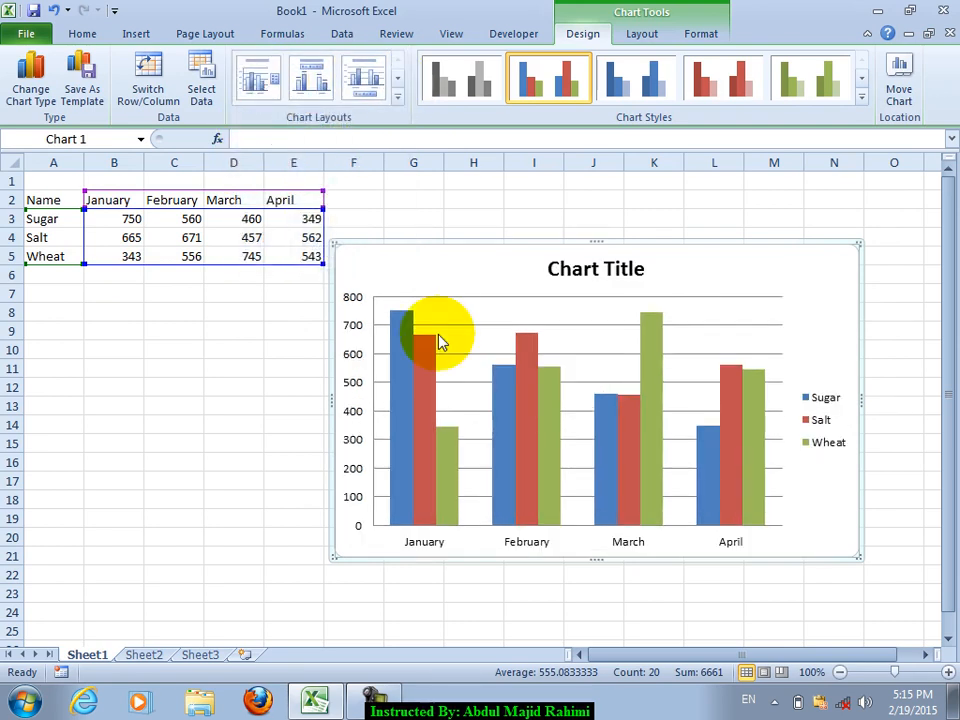
pyautogui.click(862, 97)
pyautogui.click(387, 292)
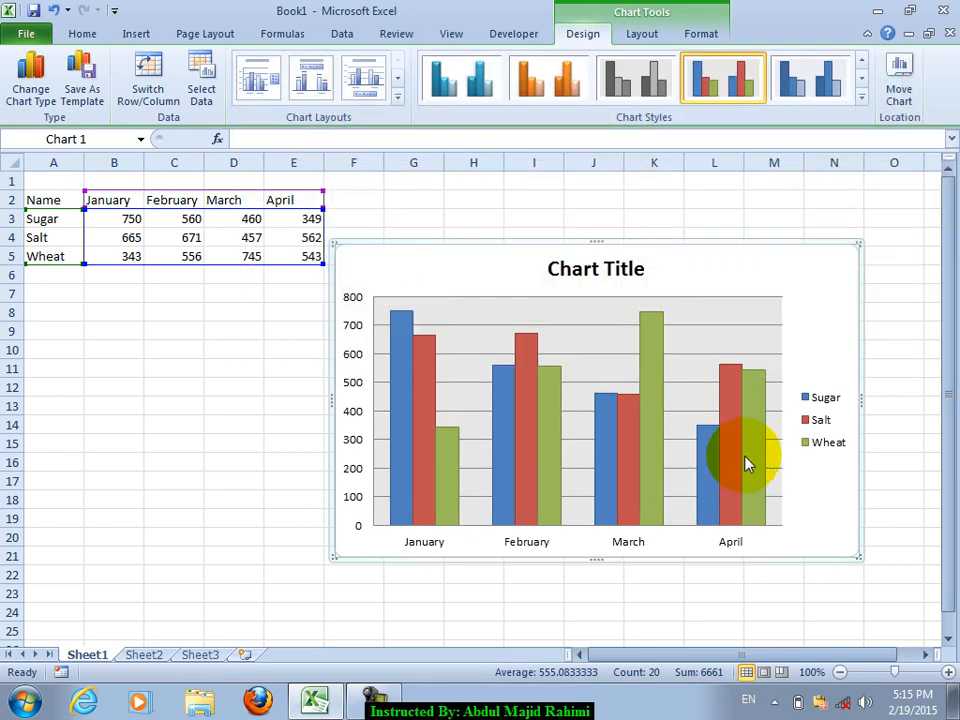
pyautogui.click(905, 95)
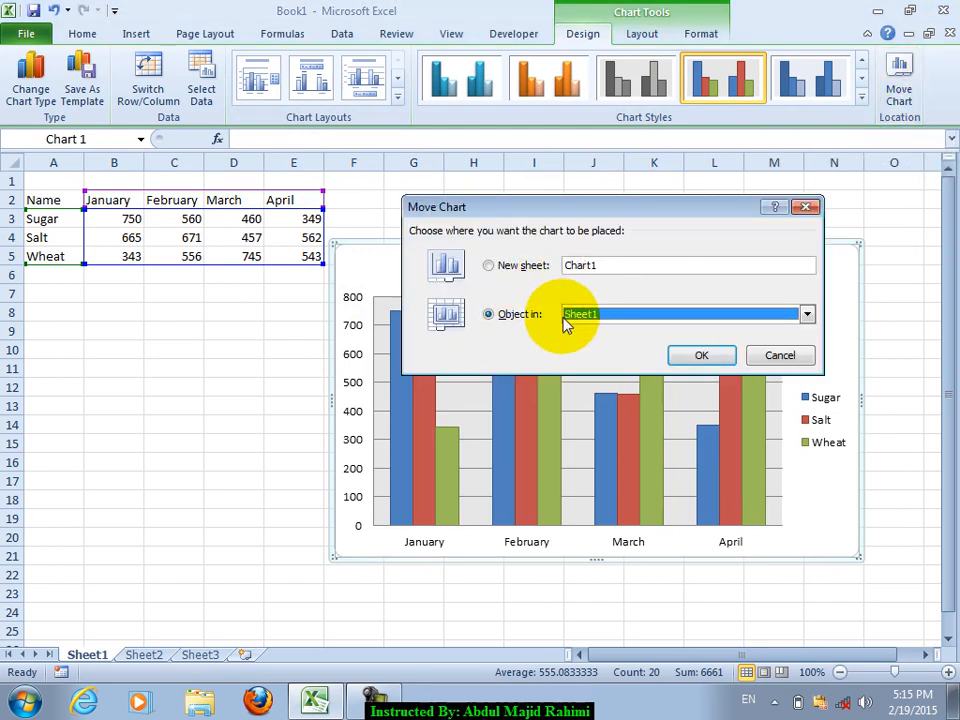
pyautogui.click(610, 314)
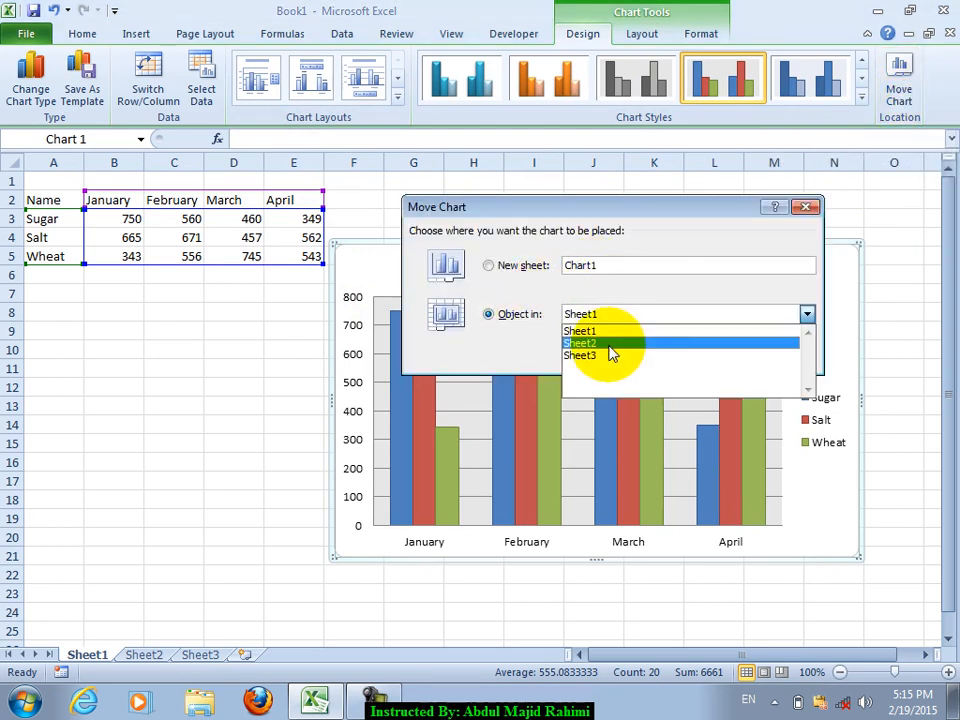
pyautogui.click(521, 268)
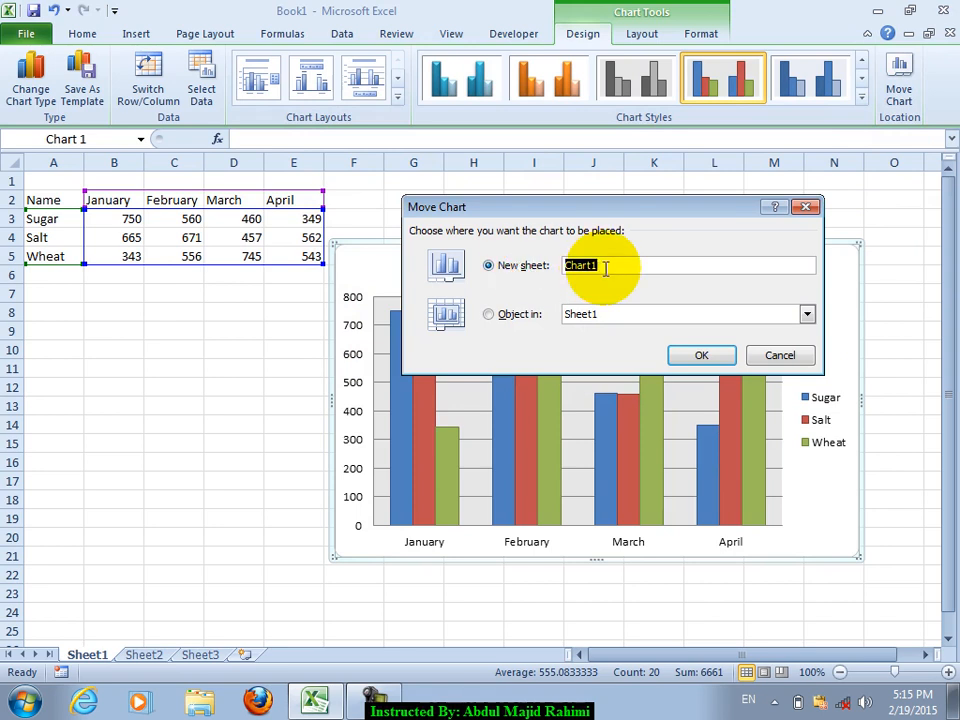
pyautogui.click(524, 272)
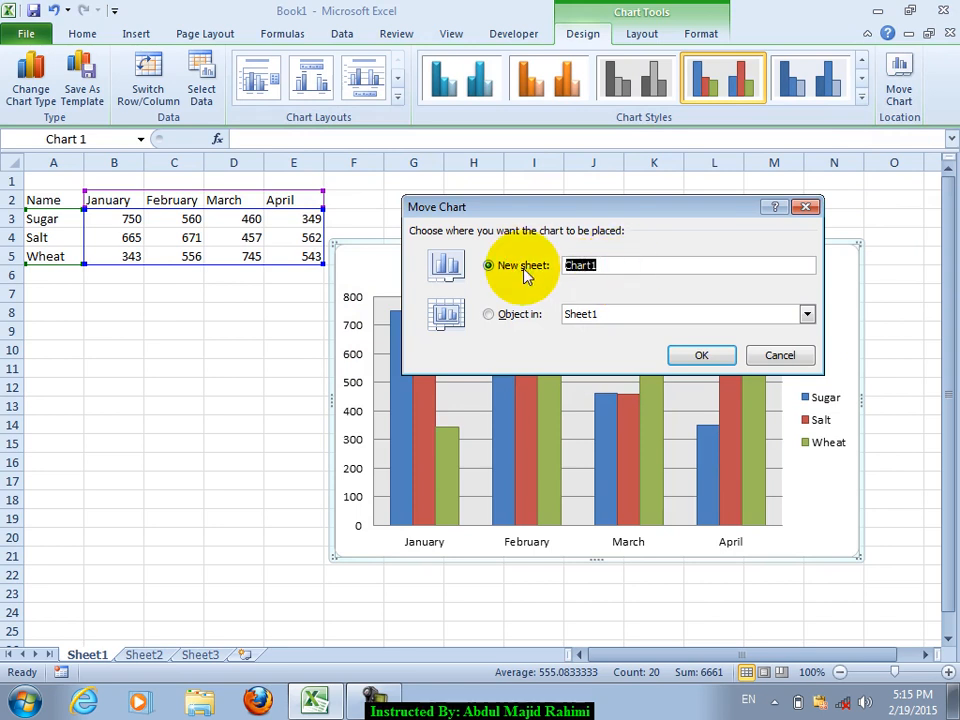
pyautogui.click(762, 357)
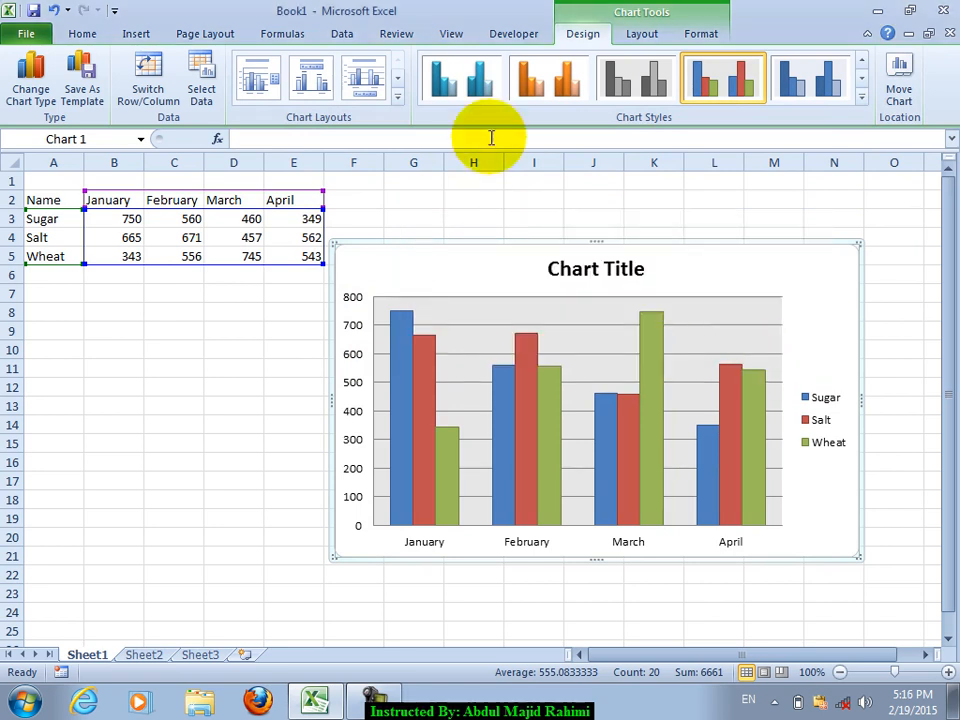
# Move the chart to a new sheet named Chart1
pyautogui.click(885, 103)
pyautogui.click(535, 267)
pyautogui.click(703, 357)
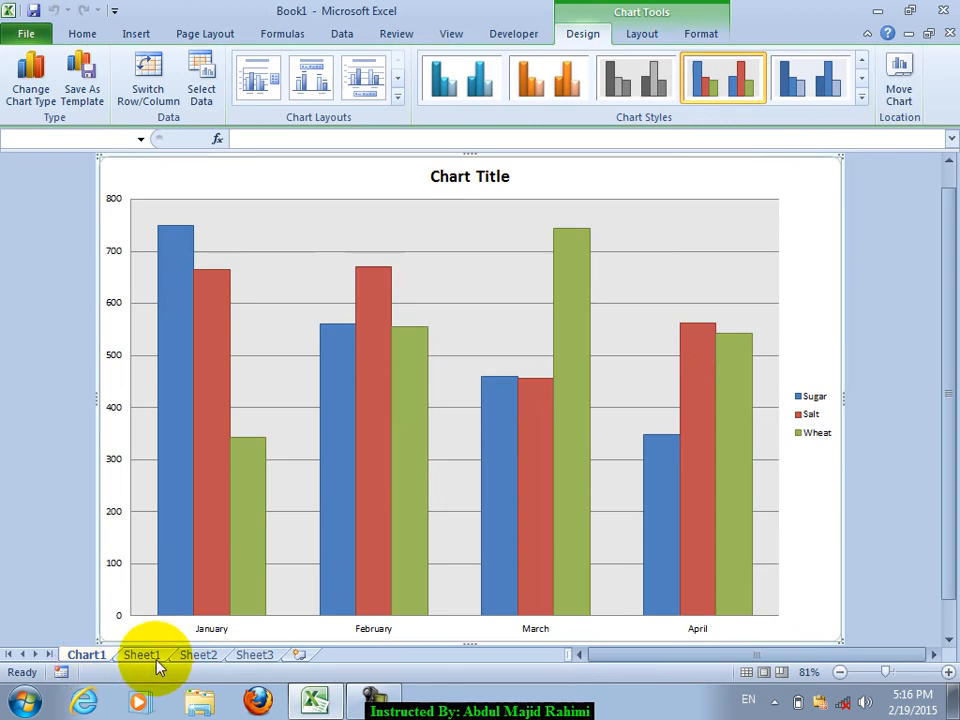
# Place the chart as an object in Sheet1 and reposition it to span about columns G to N, rows 6 to 20
pyautogui.click(899, 88)
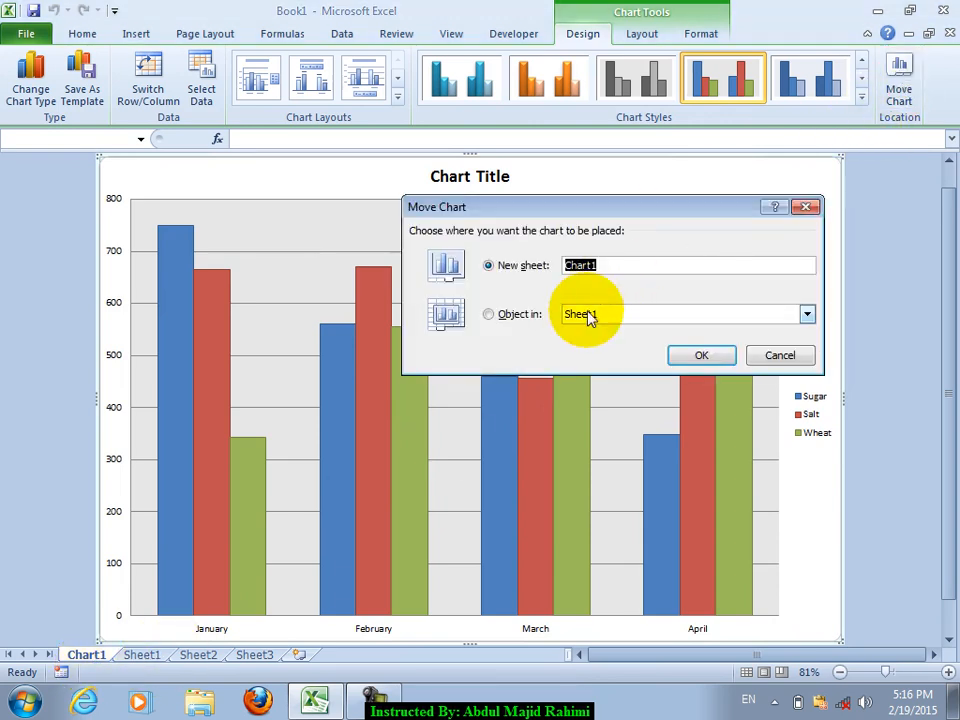
pyautogui.click(533, 315)
pyautogui.click(701, 356)
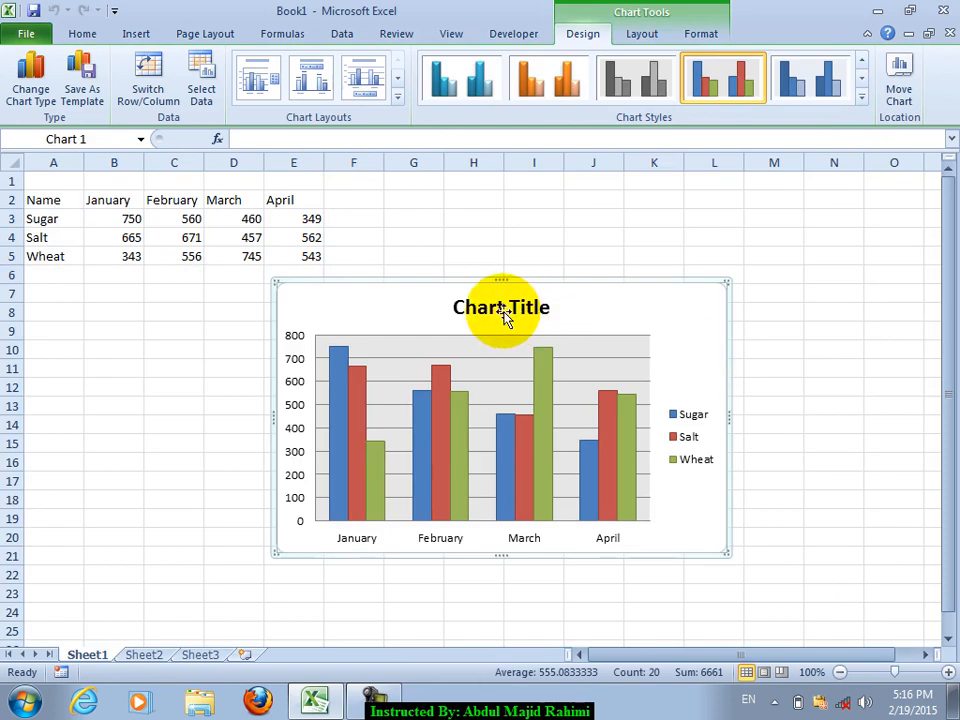
pyautogui.moveTo(445, 279); pyautogui.dragTo(557, 275)
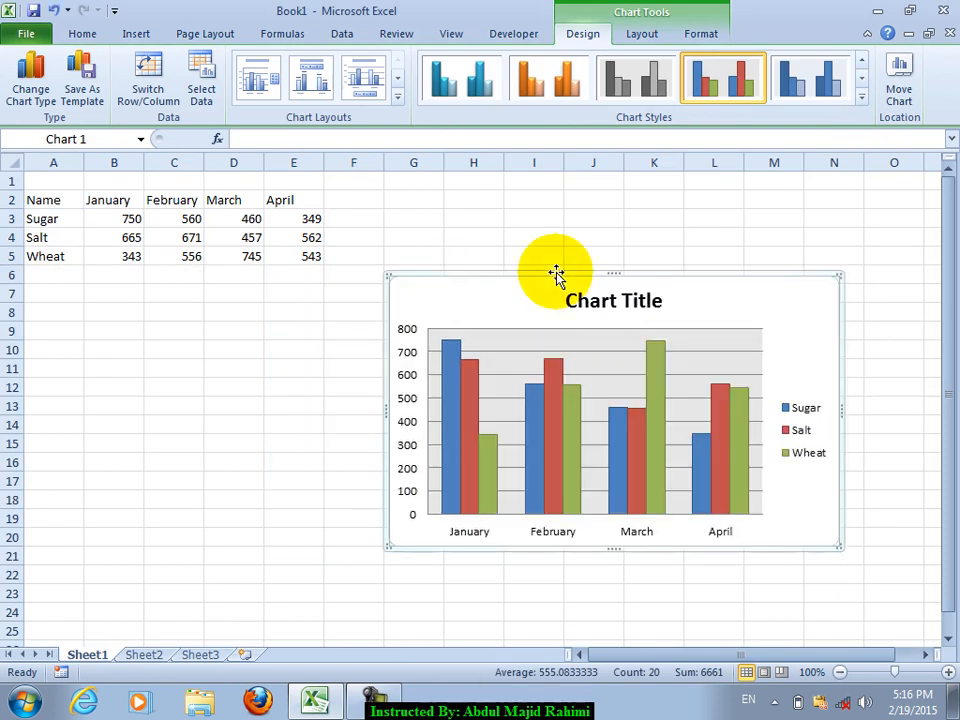
# Fill the Sugar series columns with the dark green marble texture and reset the series to match the chart style
pyautogui.click(645, 33)
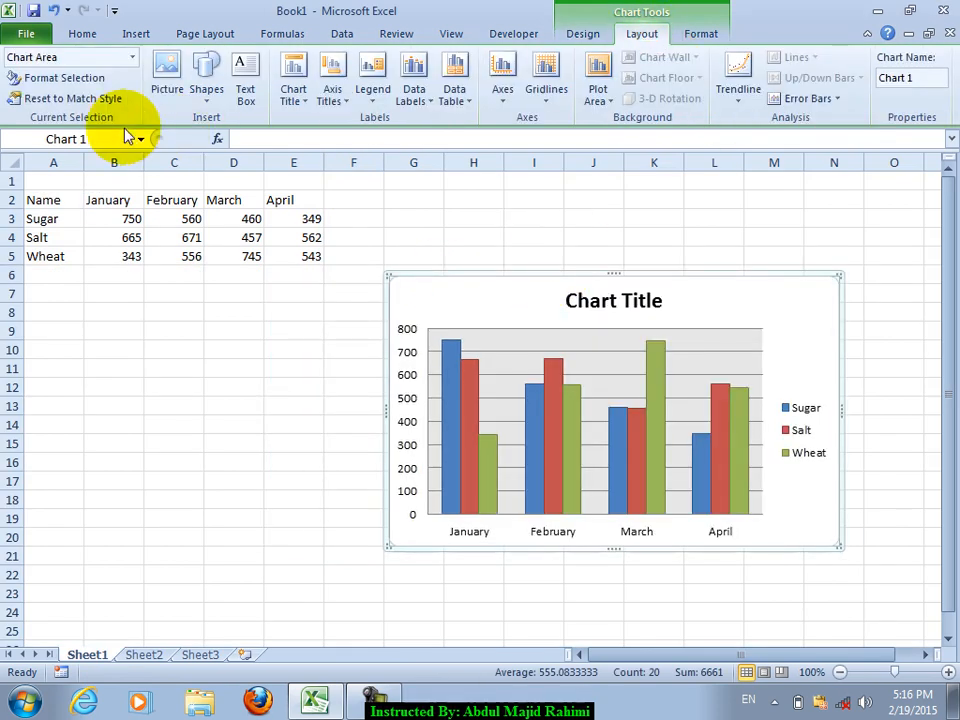
pyautogui.click(131, 58)
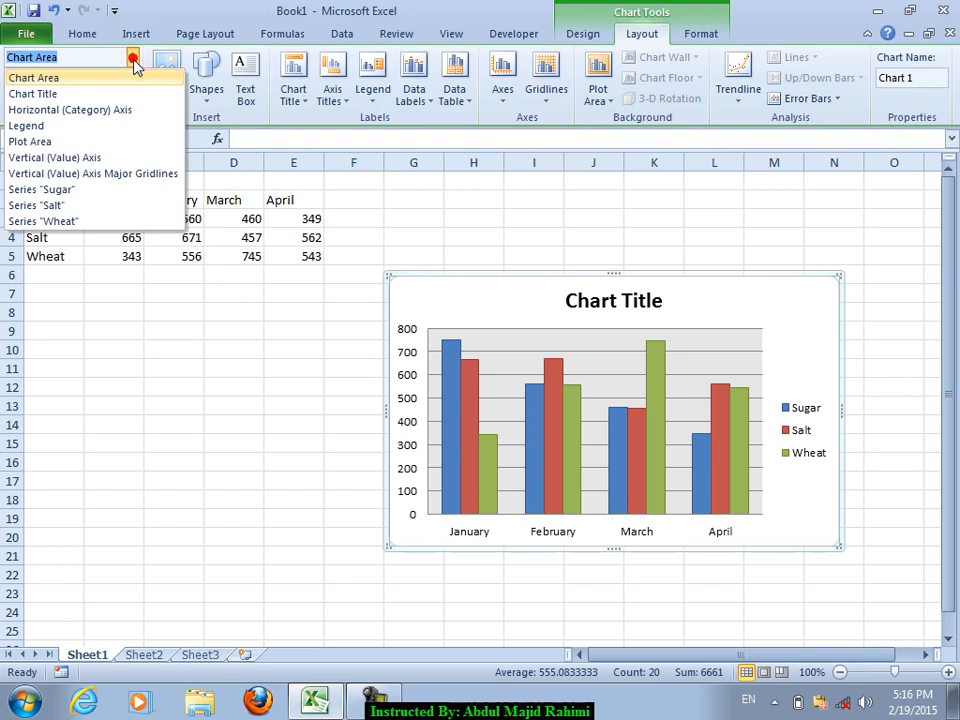
pyautogui.click(52, 190)
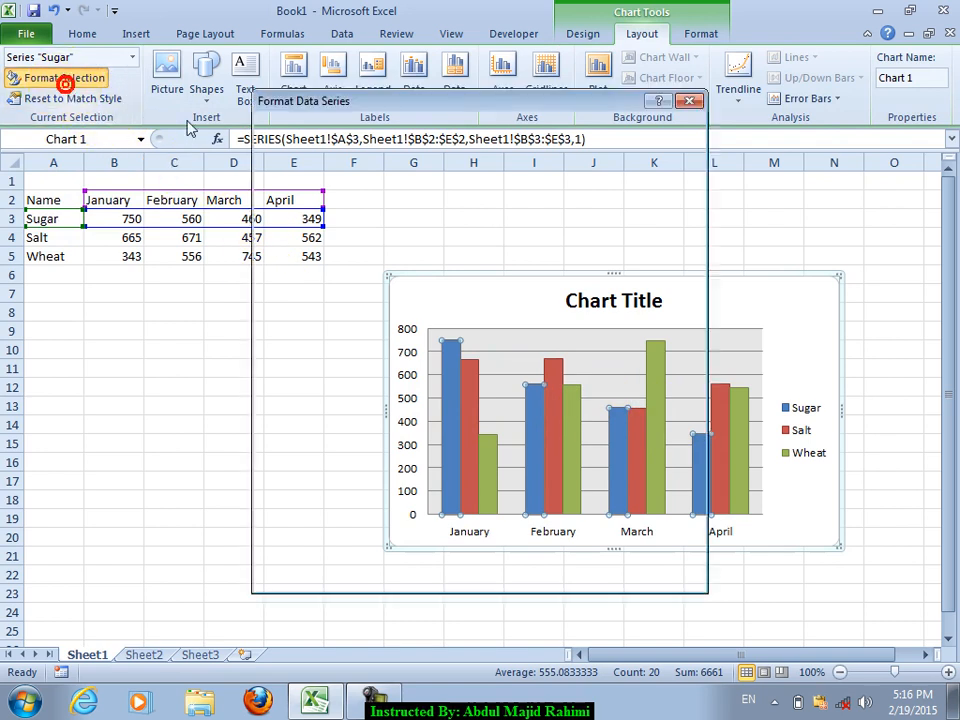
pyautogui.click(65, 80)
pyautogui.click(283, 160)
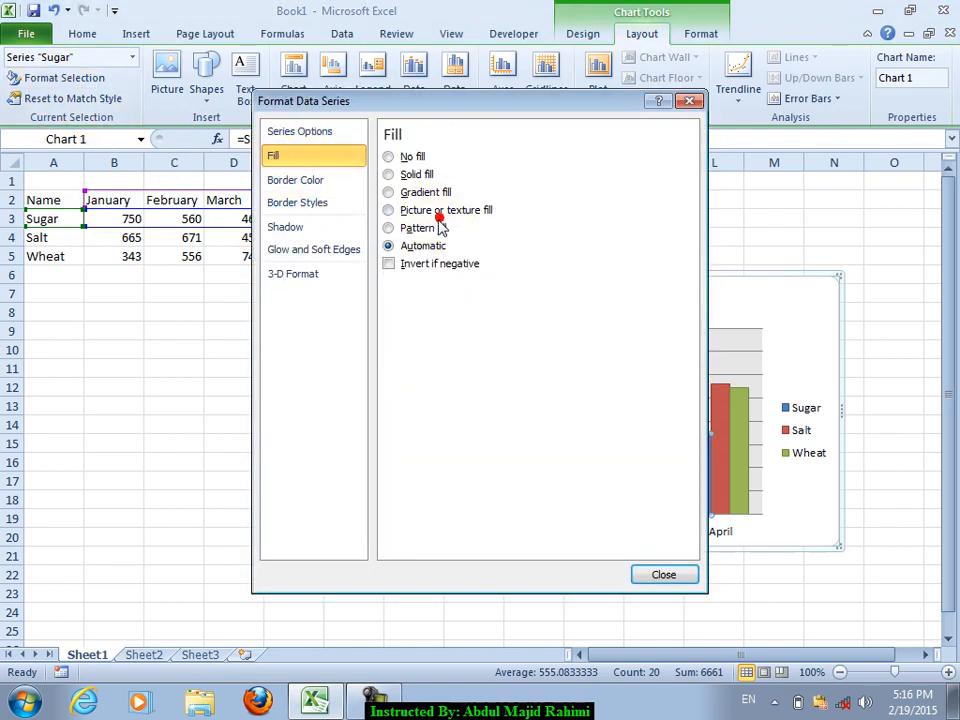
pyautogui.click(434, 247)
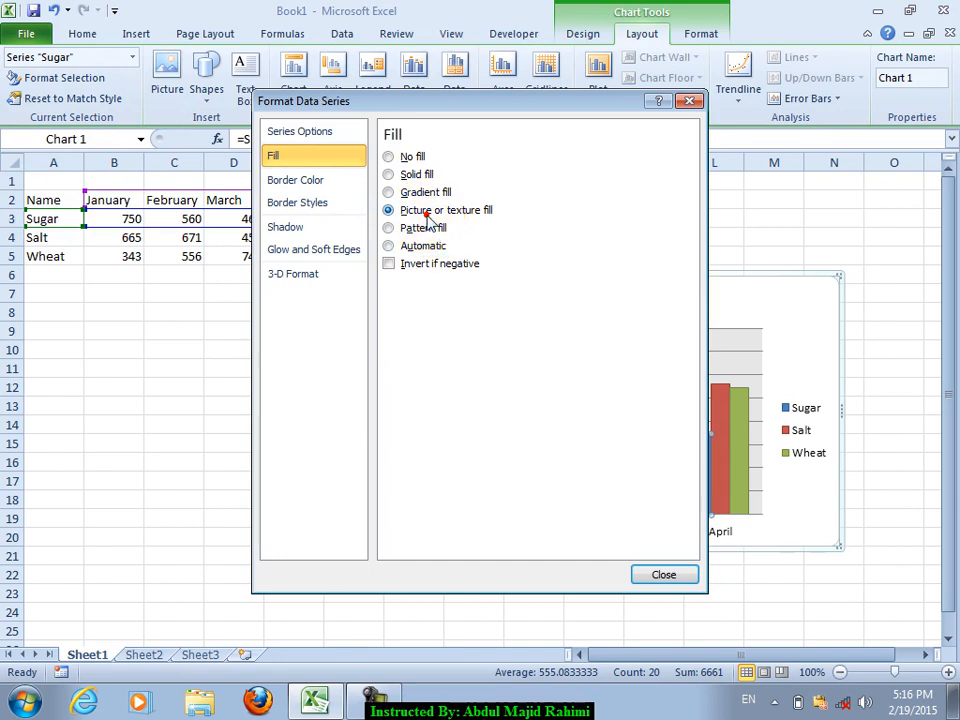
pyautogui.click(426, 216)
pyautogui.click(470, 286)
pyautogui.click(731, 371)
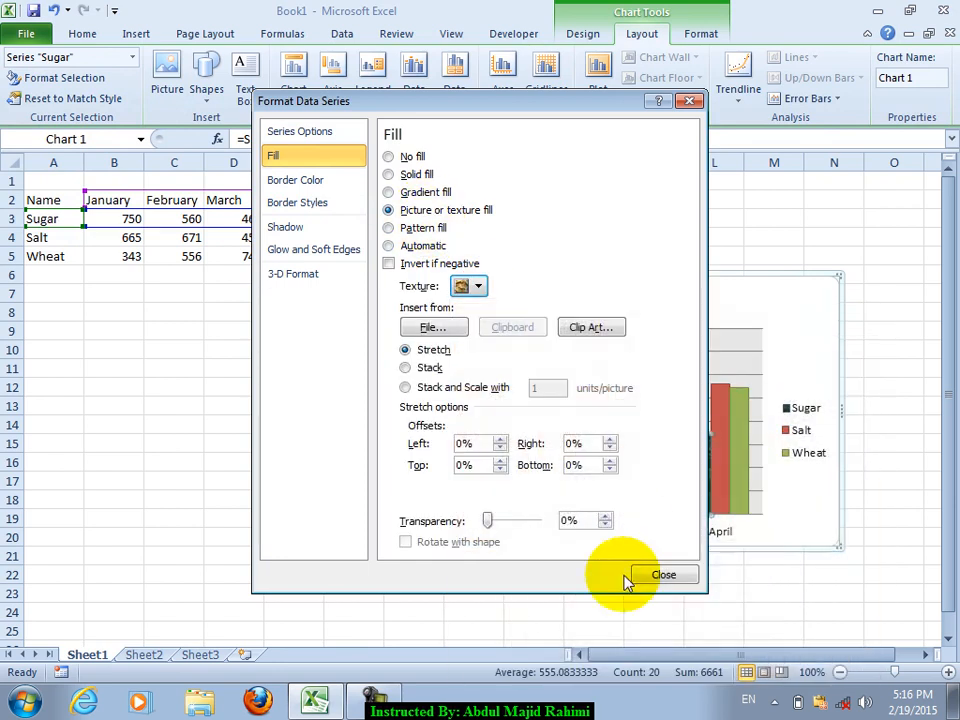
pyautogui.click(664, 574)
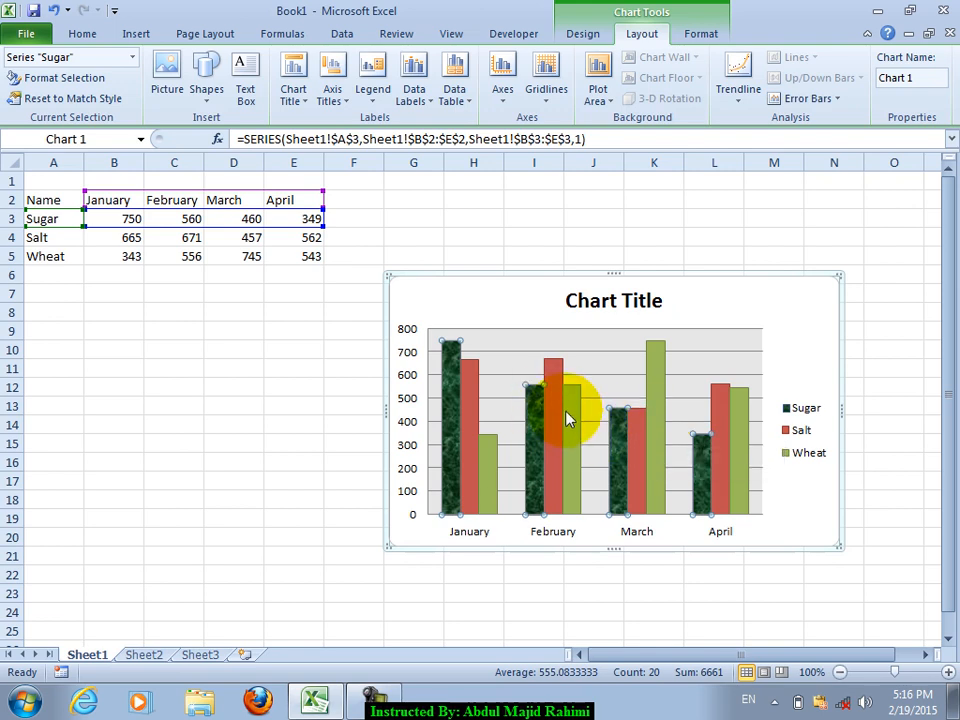
pyautogui.click(88, 99)
# Try inserting the jellyfish picture from Sample Pictures into the chart and shrinking the chart, and undo both changes
pyautogui.click(162, 84)
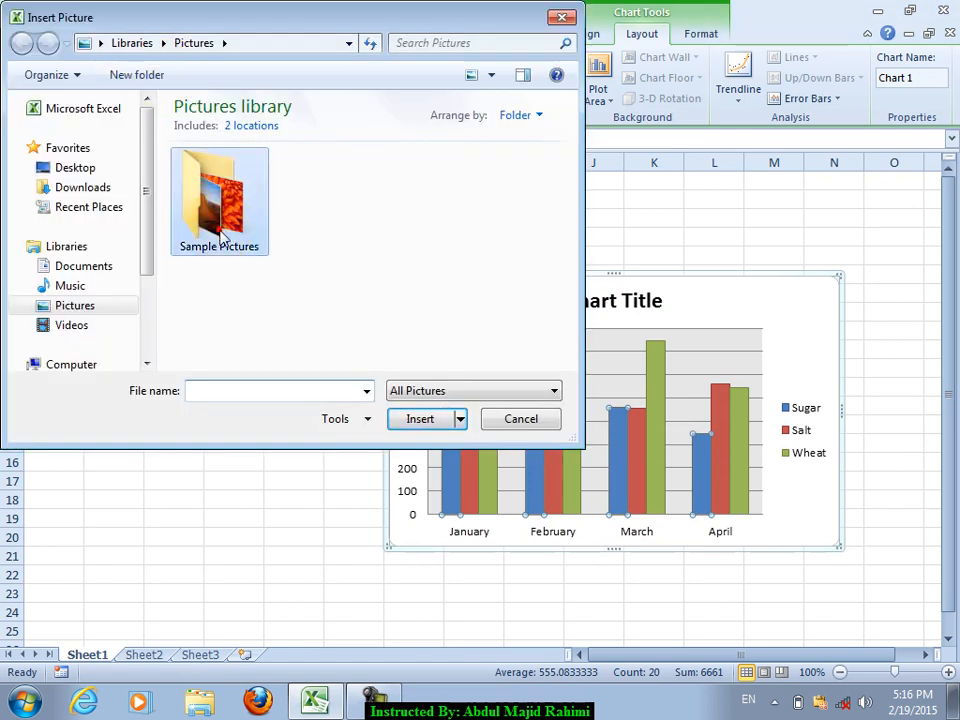
pyautogui.doubleClick(208, 182)
pyautogui.click(536, 224)
pyautogui.click(422, 420)
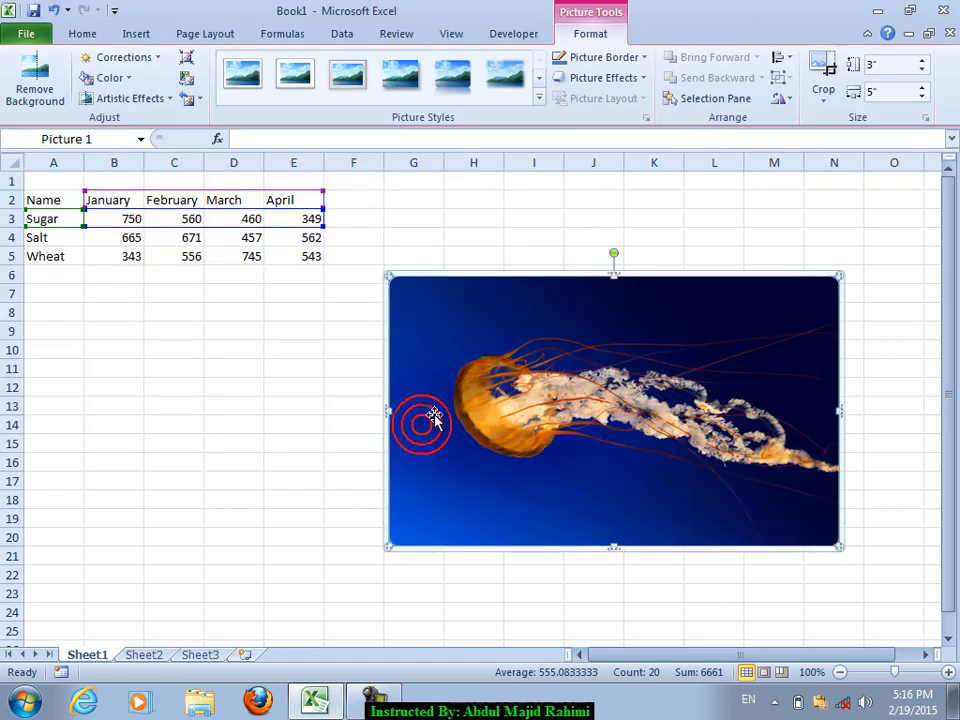
pyautogui.moveTo(841, 275); pyautogui.dragTo(668, 378)
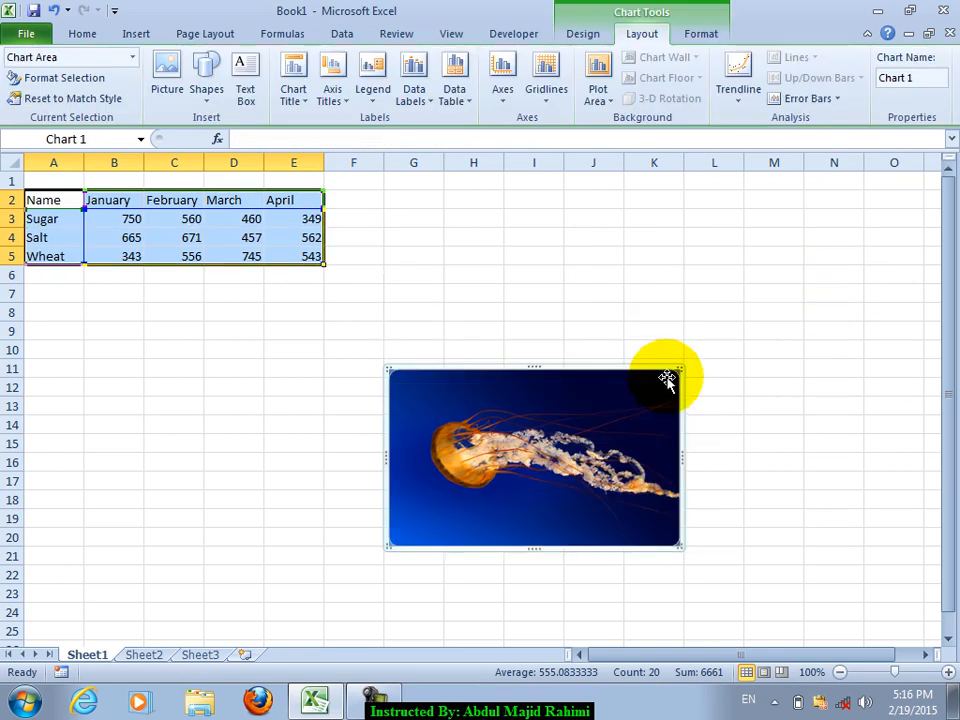
pyautogui.hotkey('ctrl', 'z')
pyautogui.hotkey('ctrl', 'z')
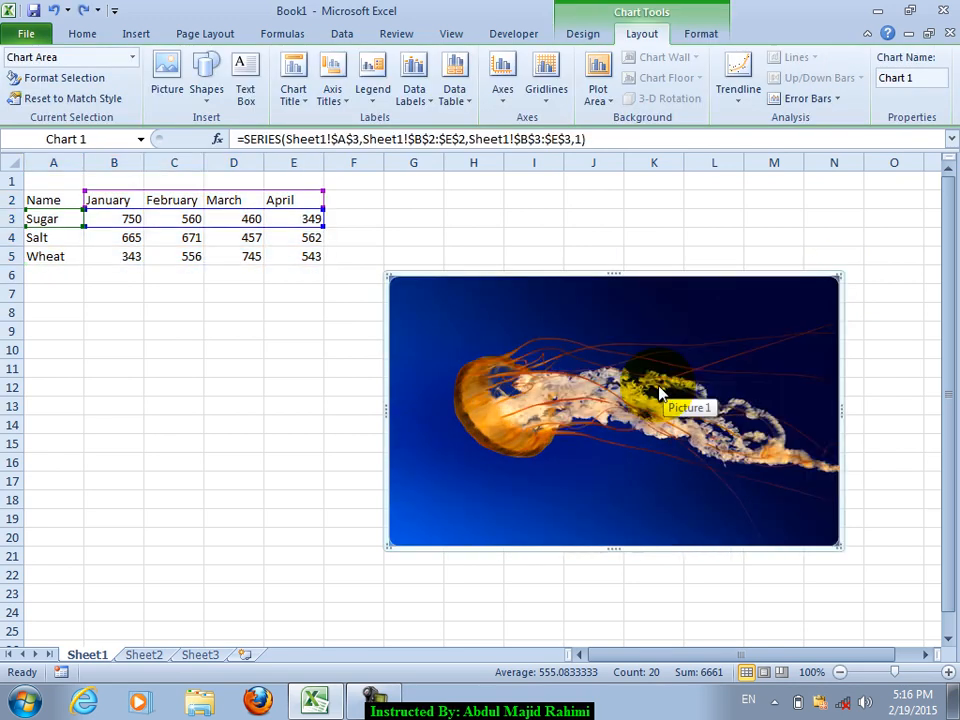
# Draw a rounded rectangle about 1.02" by 0.49" beside the chart title with a glossy green shape style, and delete it
pyautogui.click(207, 86)
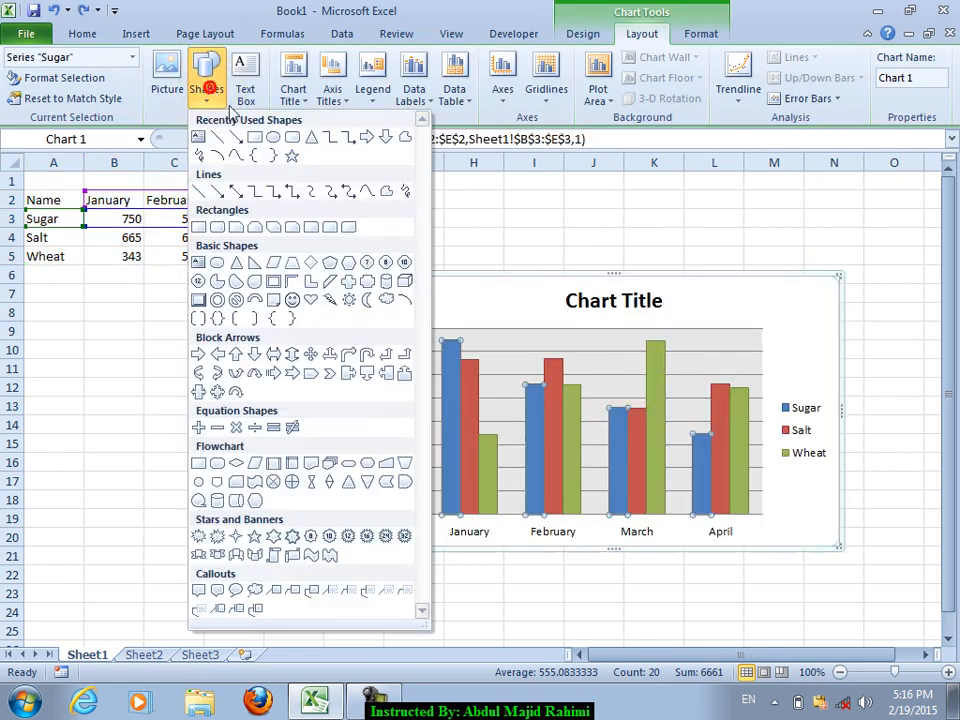
pyautogui.click(301, 137)
pyautogui.moveTo(724, 289); pyautogui.dragTo(817, 333)
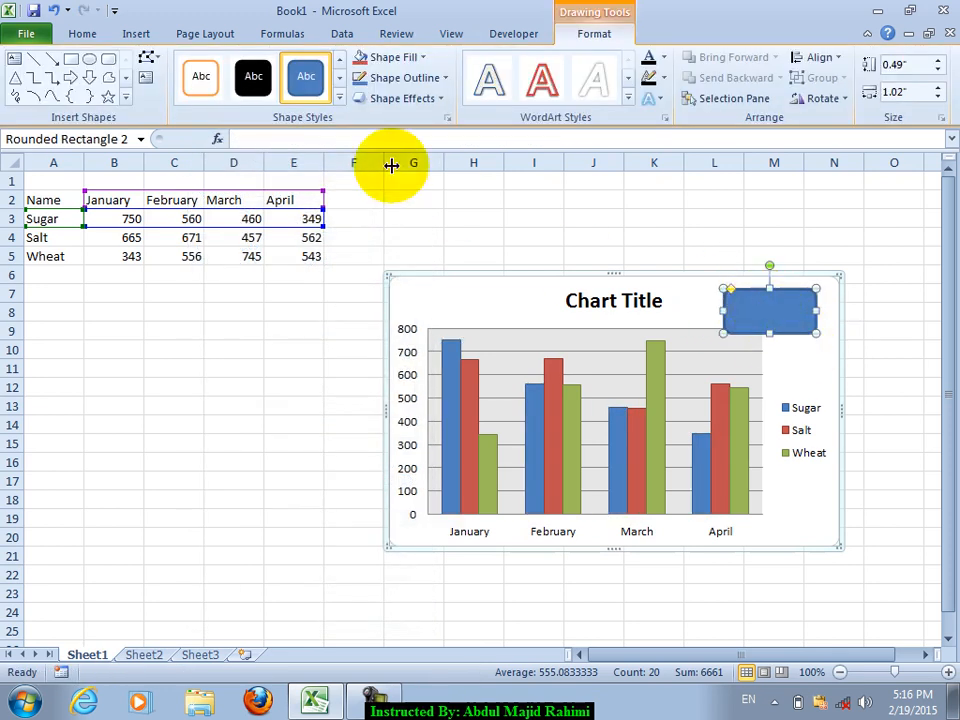
pyautogui.click(339, 98)
pyautogui.click(372, 331)
pyautogui.click(776, 331)
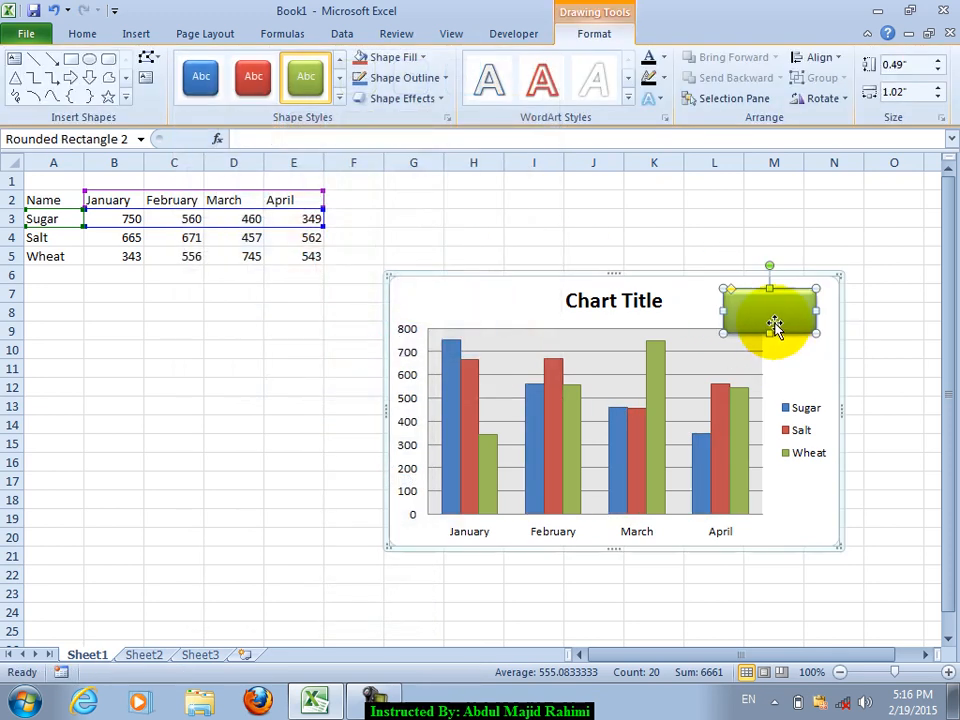
pyautogui.press('Delete')
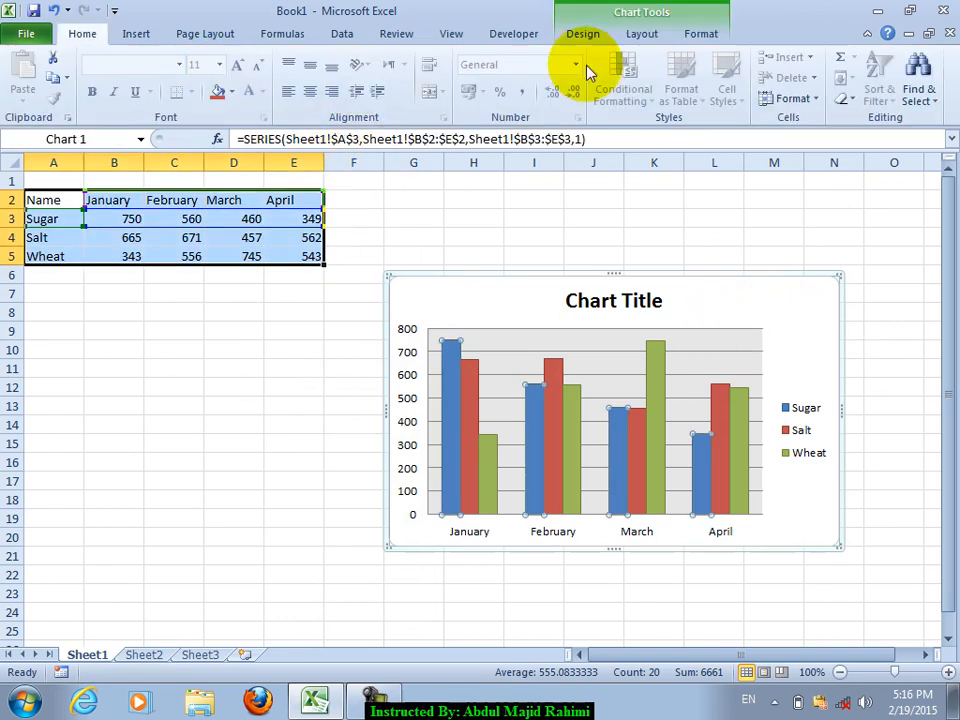
# Add a text box containing "dfgdfsgdfgfdgdfgdf" beside the chart title and delete it
pyautogui.click(641, 35)
pyautogui.click(243, 72)
pyautogui.moveTo(683, 285); pyautogui.dragTo(810, 316)
pyautogui.write('dfgdfgdfgfd')
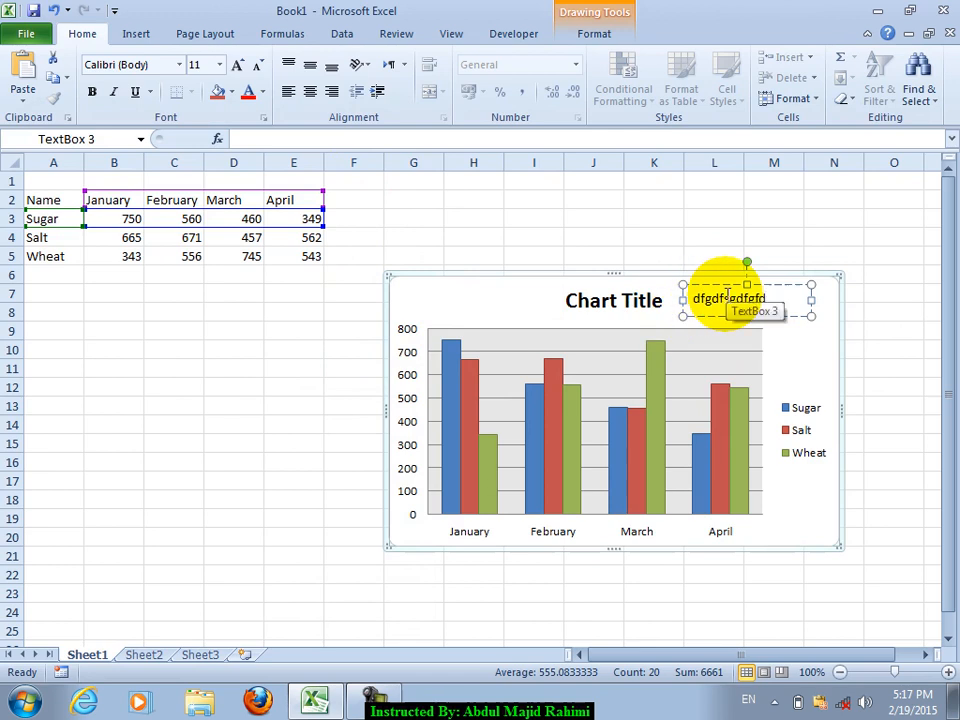
pyautogui.click(736, 287)
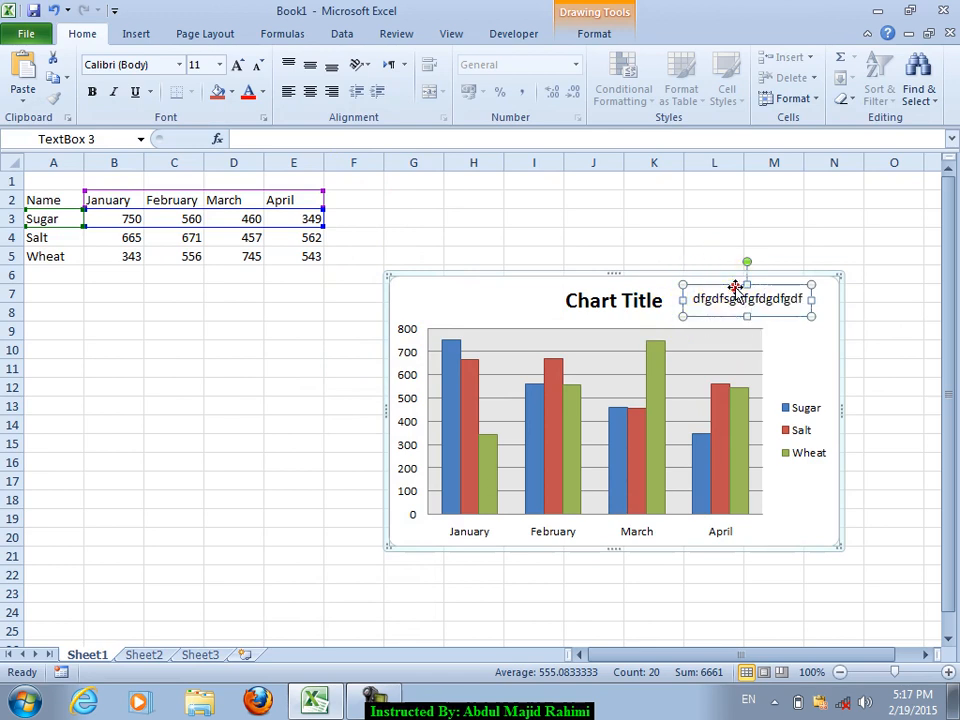
pyautogui.press('Delete')
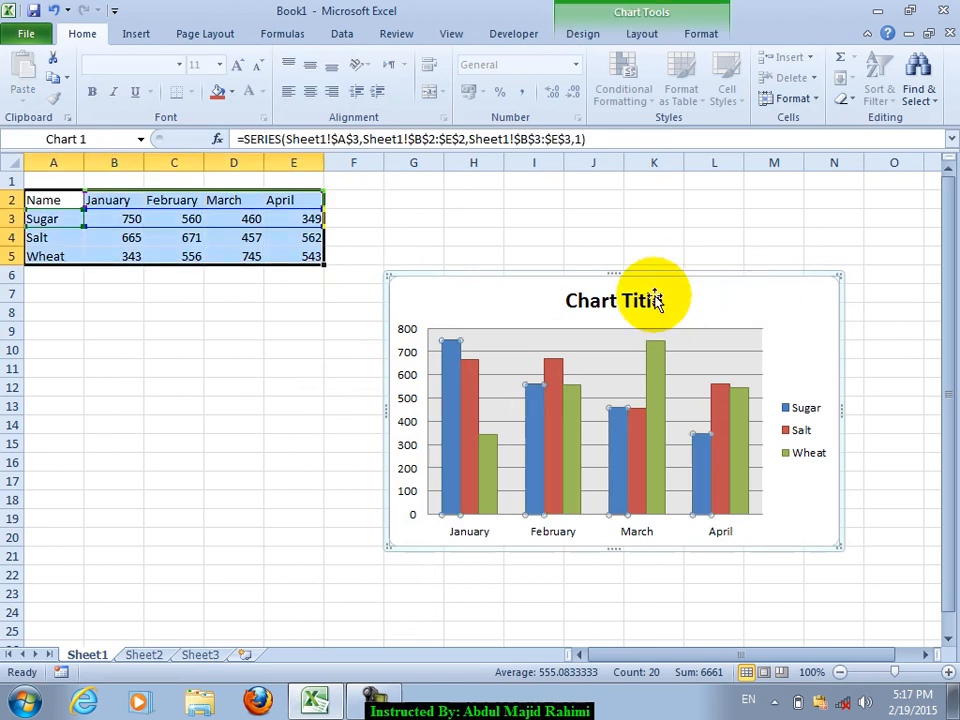
# Remove the title from the chart
pyautogui.click(690, 38)
pyautogui.click(644, 34)
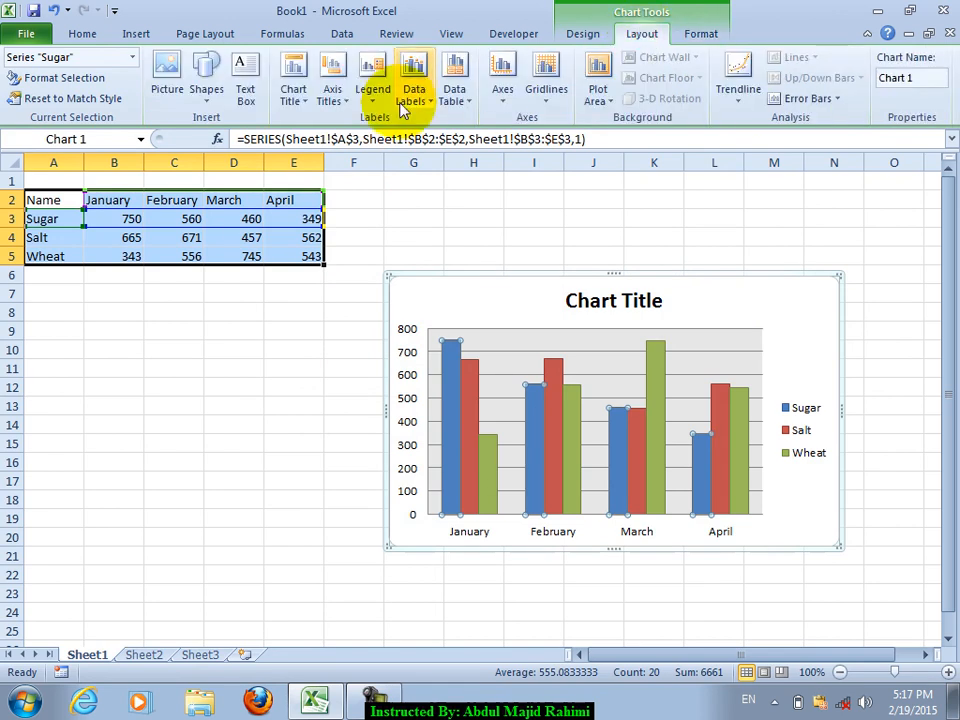
pyautogui.click(288, 97)
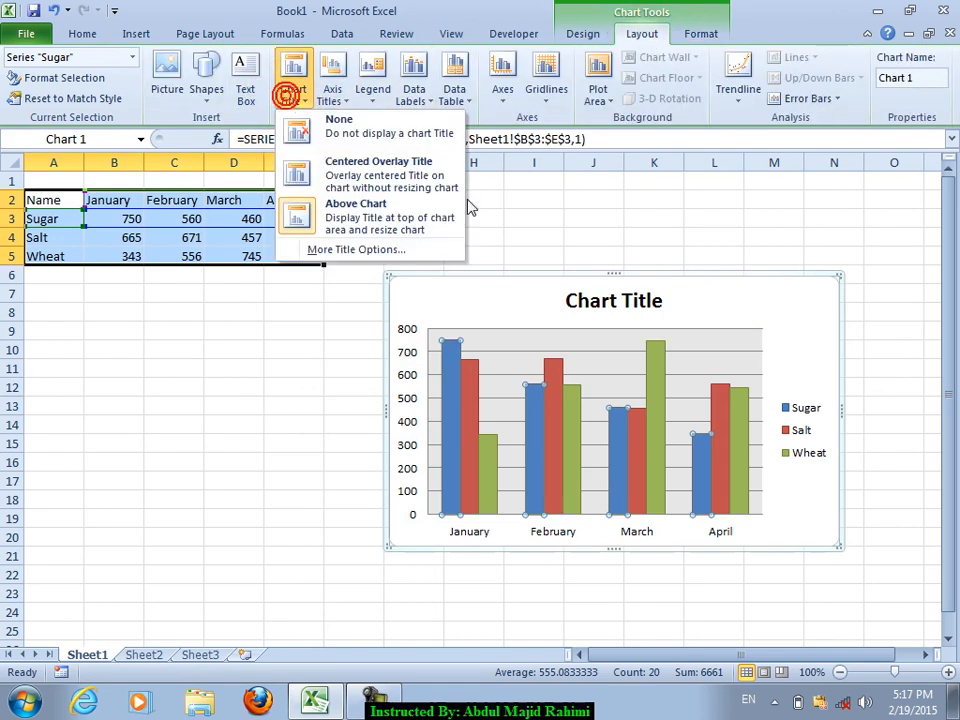
pyautogui.click(615, 303)
pyautogui.click(641, 291)
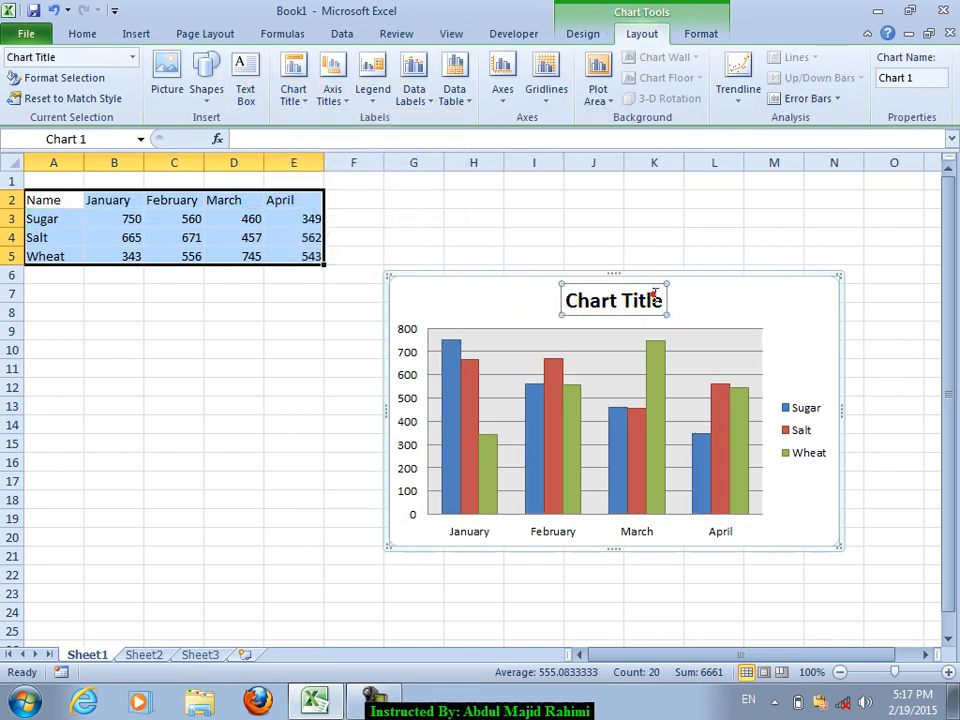
pyautogui.click(537, 276)
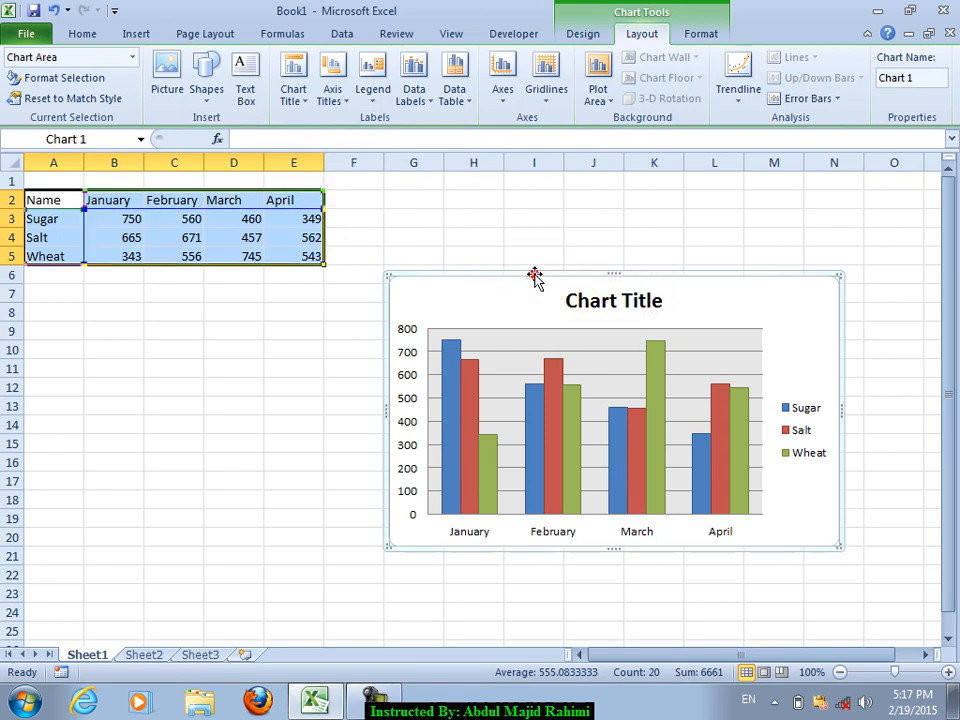
pyautogui.click(290, 97)
pyautogui.click(343, 124)
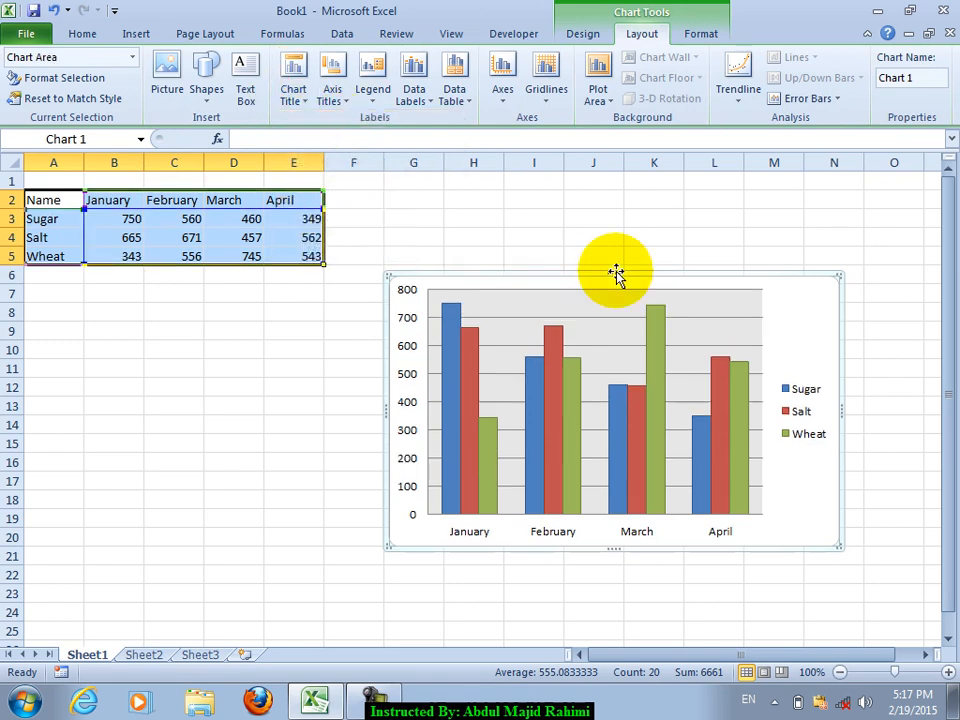
# Display the chart title as a centered overlay, and change its position to Above Chart
pyautogui.click(293, 96)
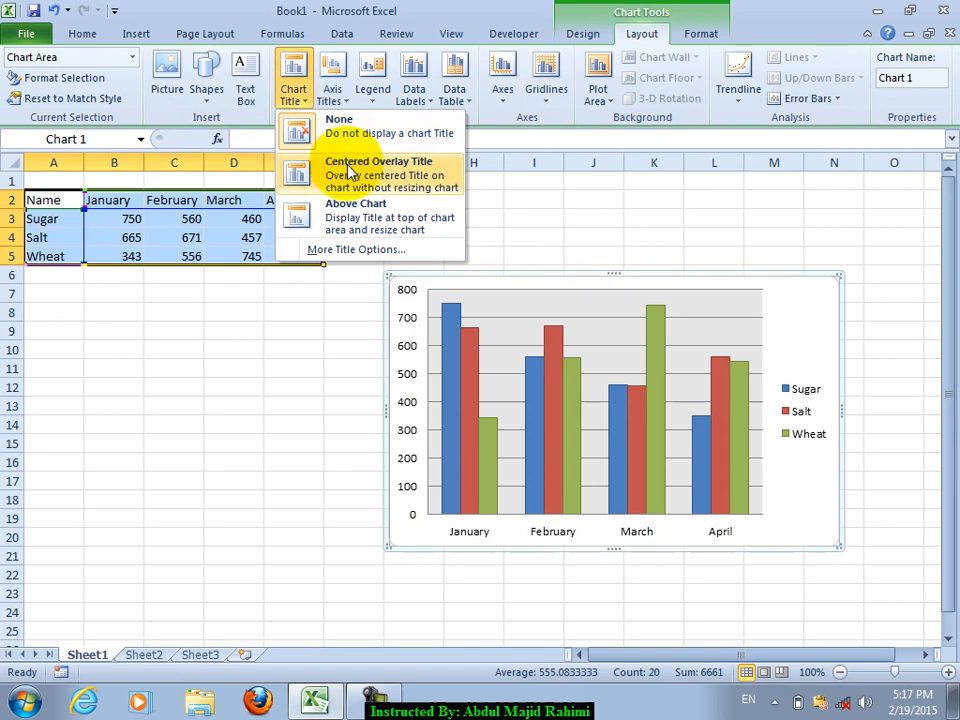
pyautogui.click(347, 163)
pyautogui.click(295, 95)
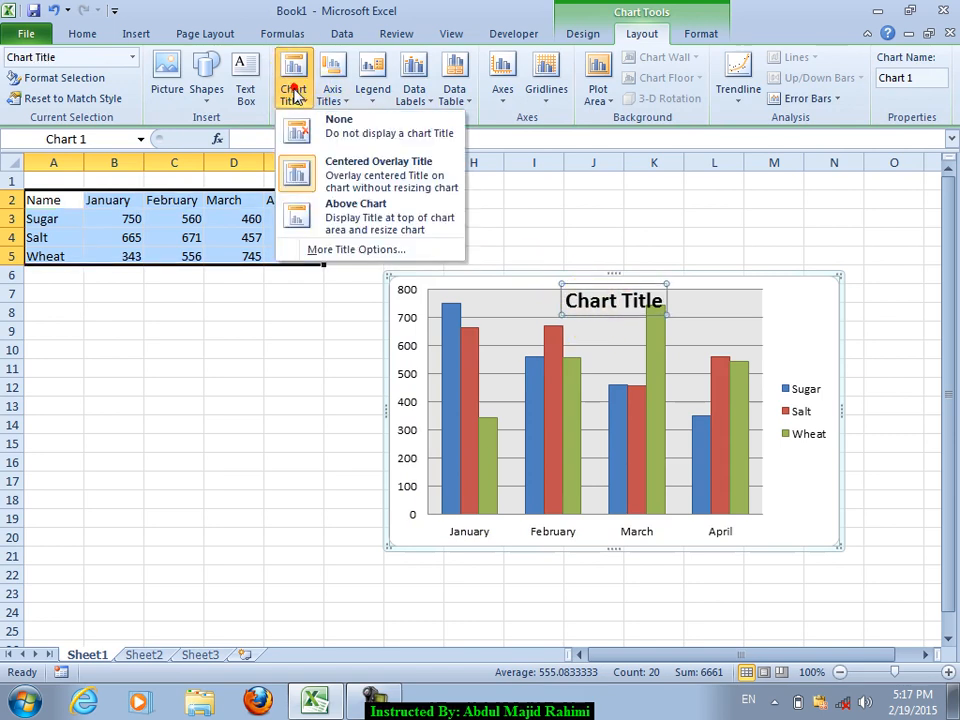
pyautogui.click(357, 205)
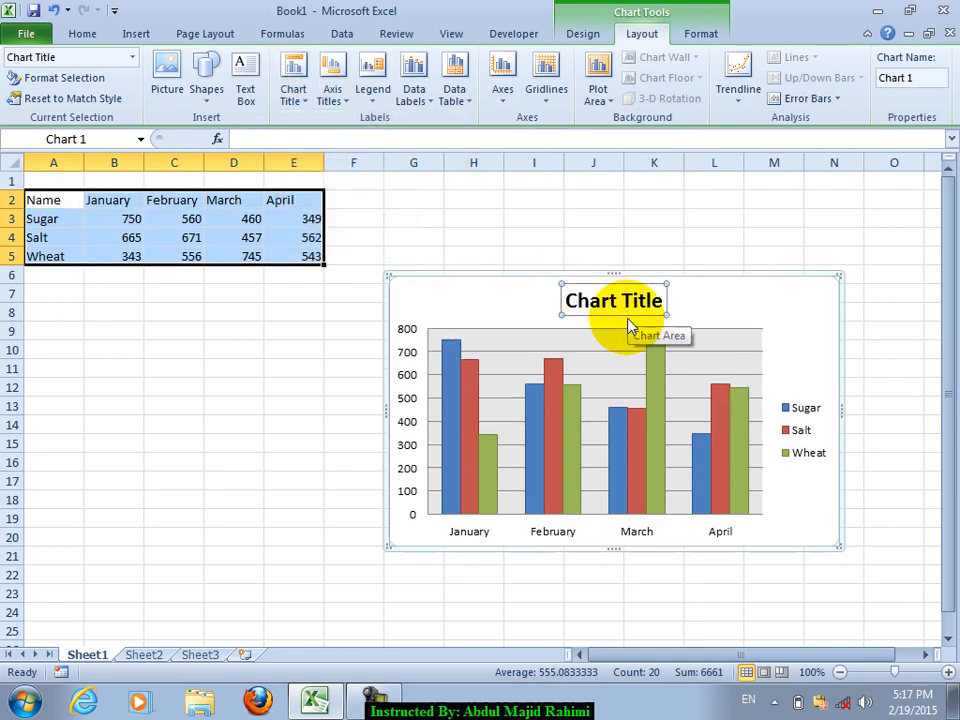
# Try a primary horizontal axis title below the axis and undo it
pyautogui.click(331, 100)
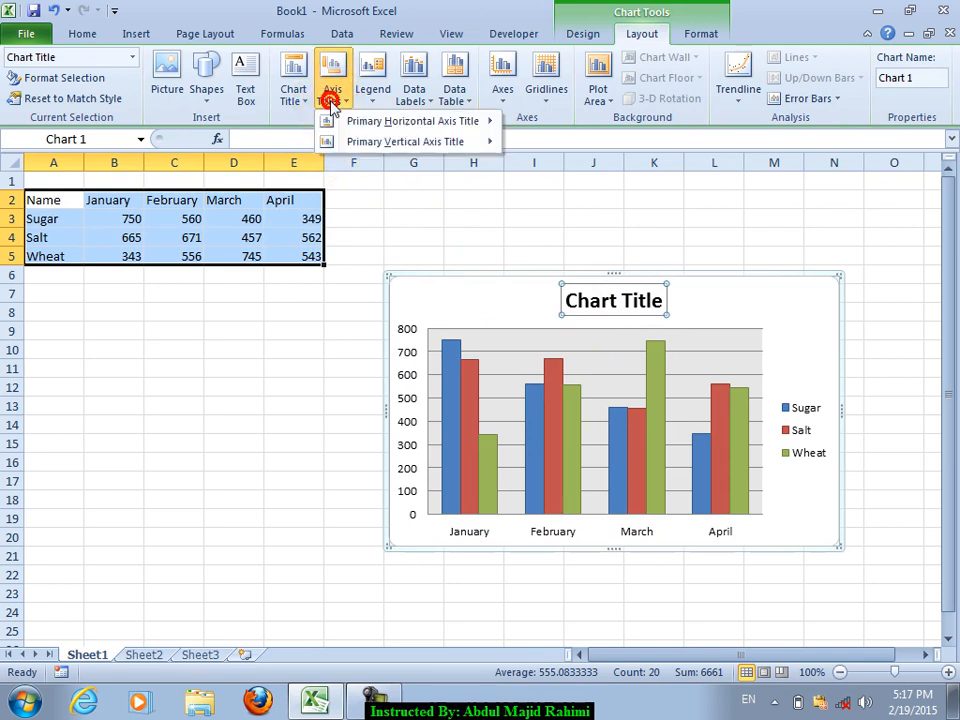
pyautogui.moveTo(410, 121)
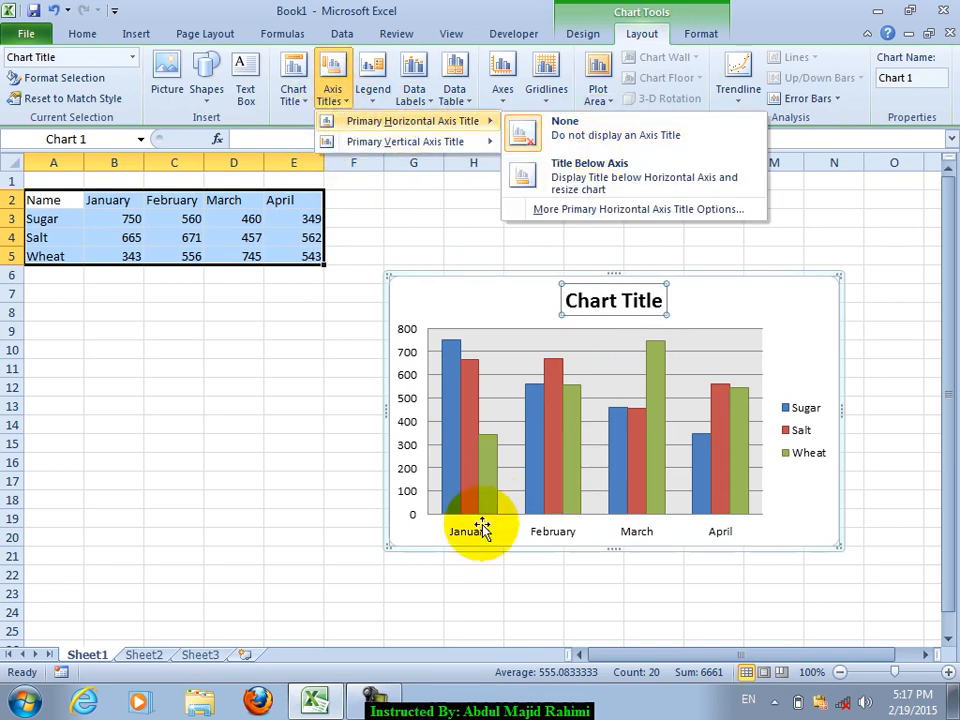
pyautogui.click(606, 180)
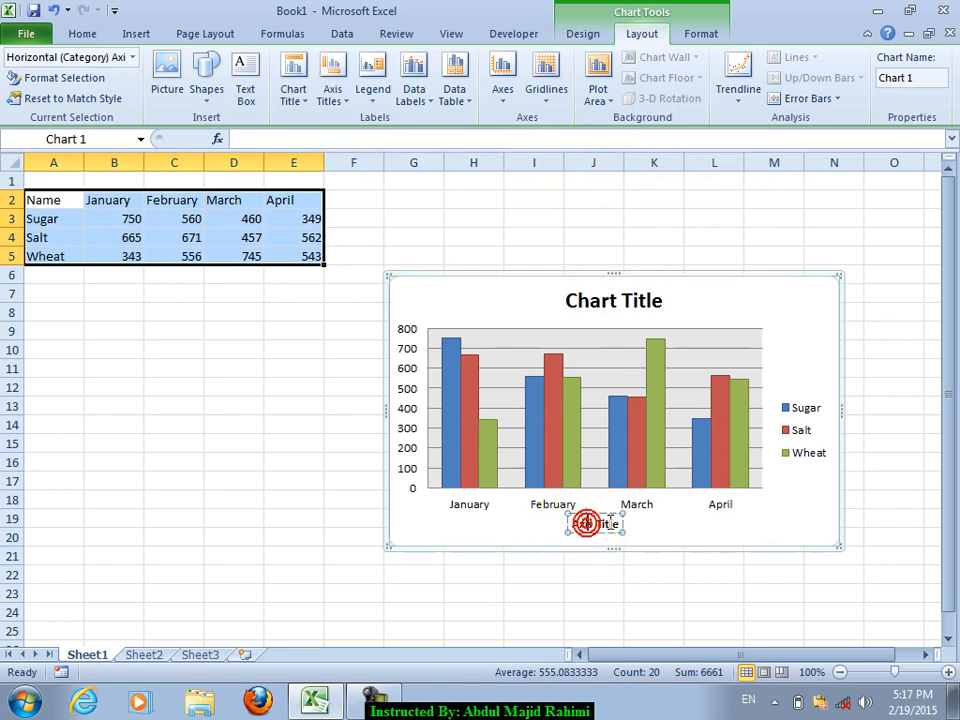
pyautogui.hotkey('ctrl', 'z')
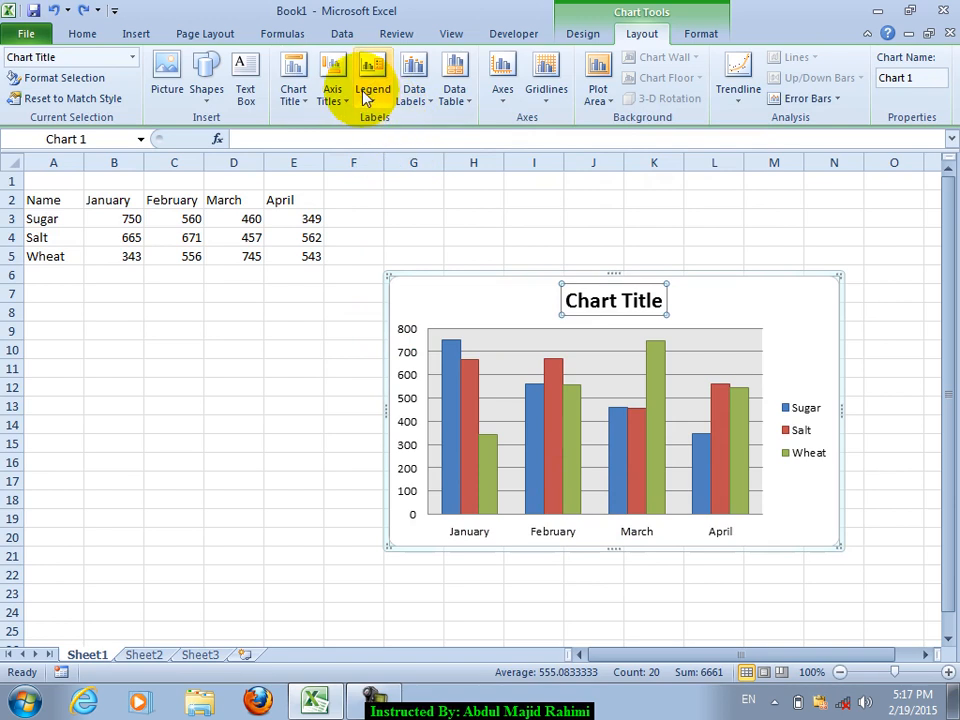
# Add a rotated title to the primary vertical axis and switch it to the Vertical Title option
pyautogui.click(332, 90)
pyautogui.click(376, 141)
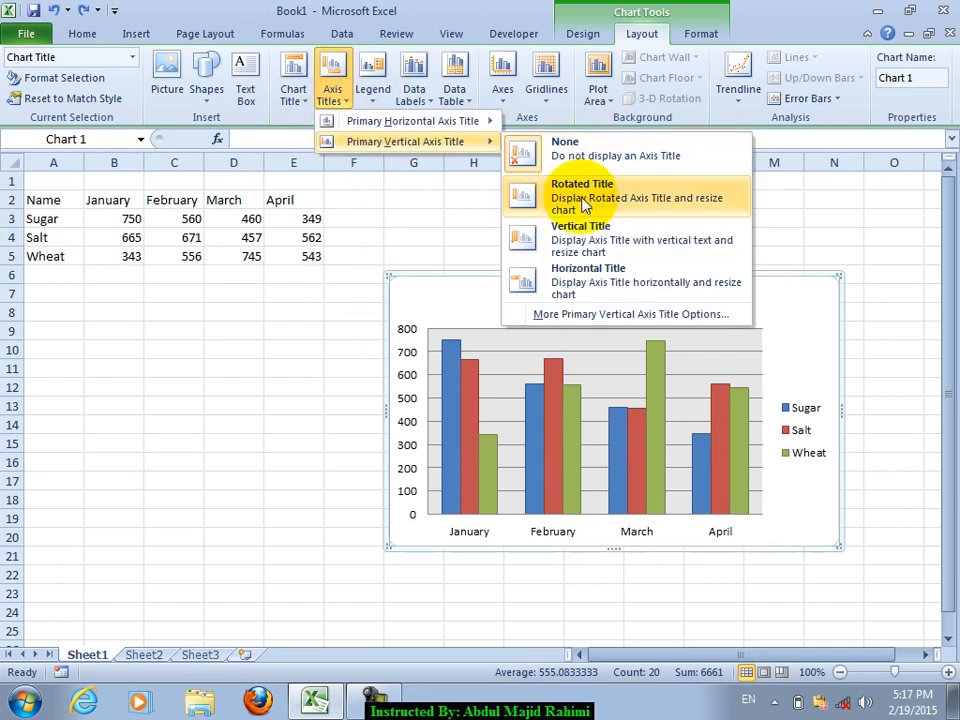
pyautogui.click(585, 203)
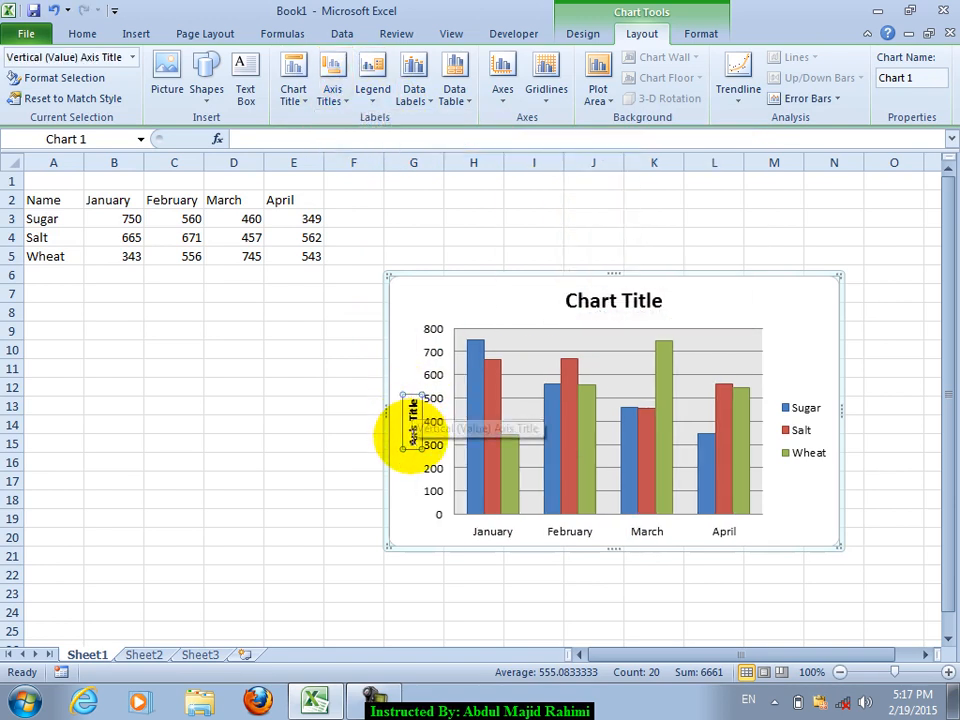
pyautogui.click(298, 95)
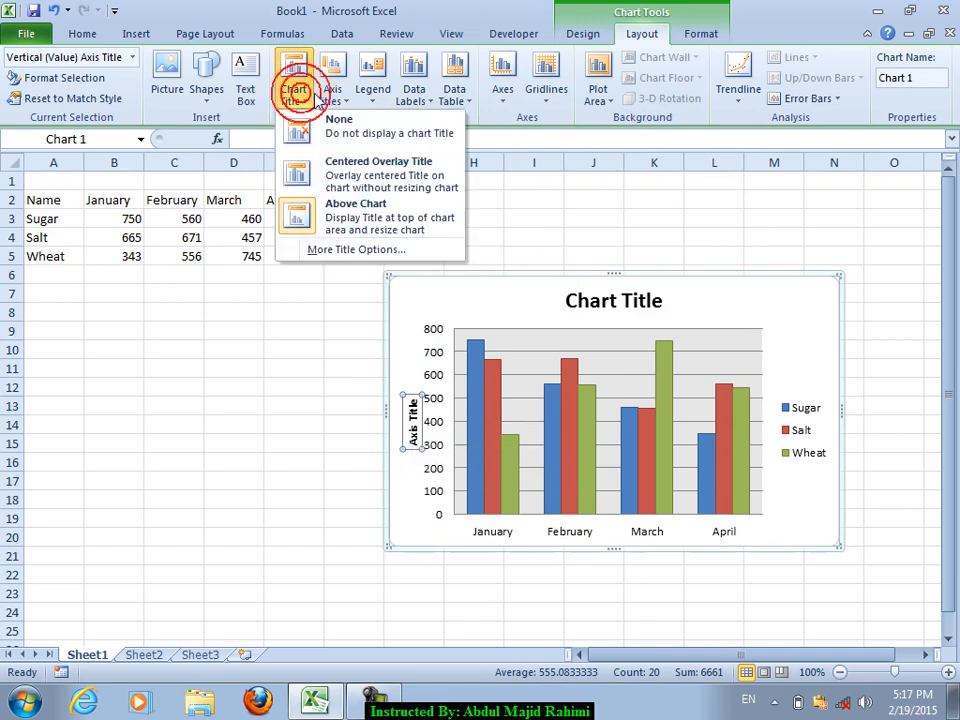
pyautogui.click(332, 90)
pyautogui.moveTo(370, 145)
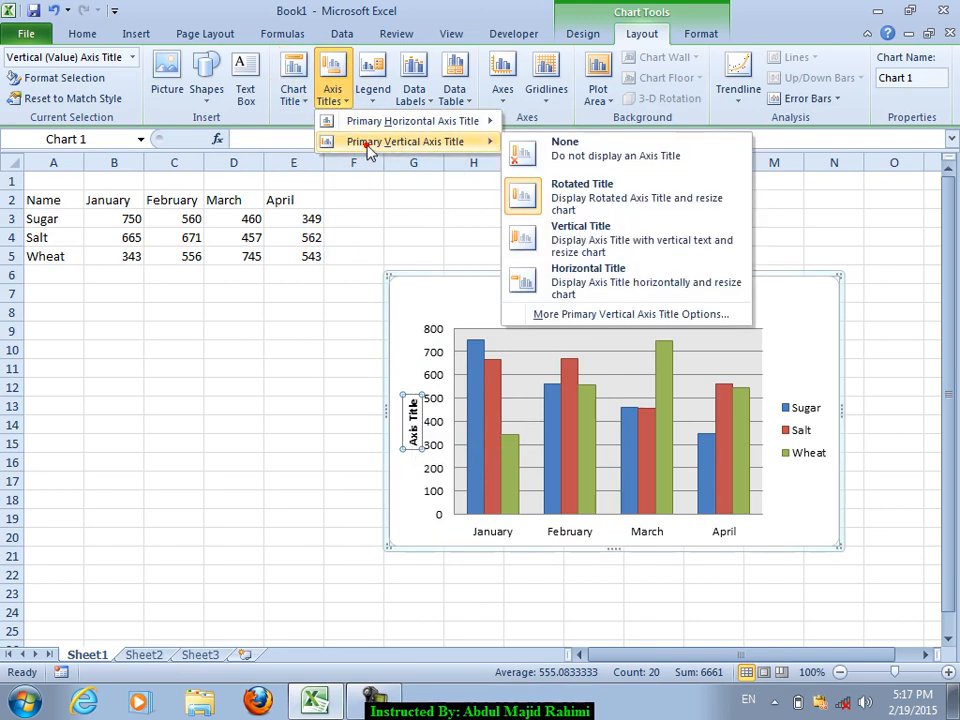
pyautogui.click(605, 243)
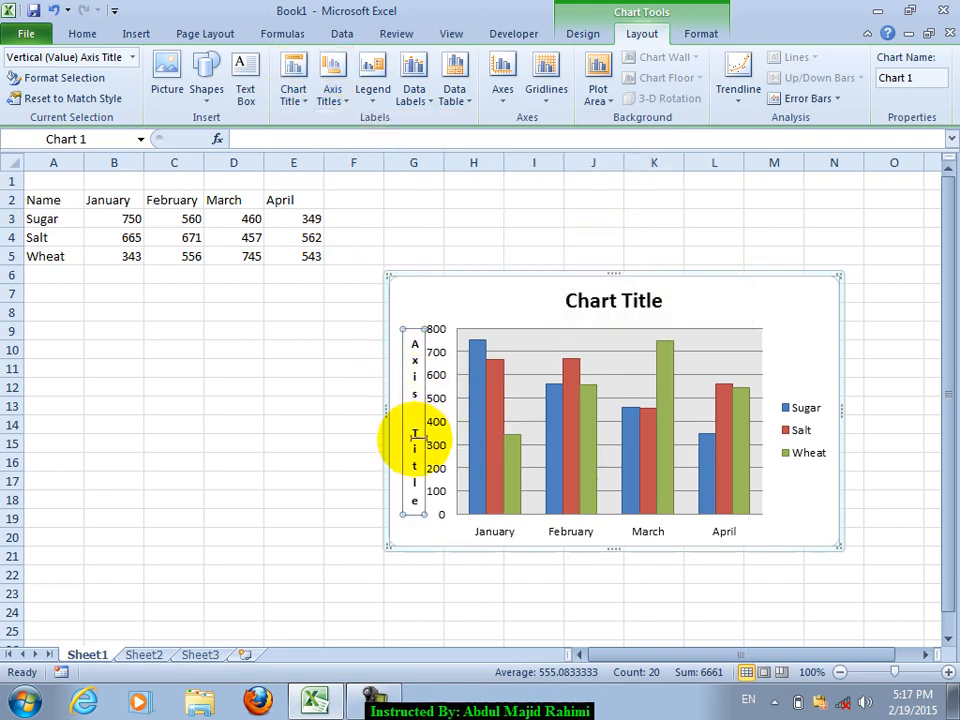
# Switch the primary vertical axis title to the Horizontal Title option and remove it with None
pyautogui.click(332, 92)
pyautogui.click(370, 141)
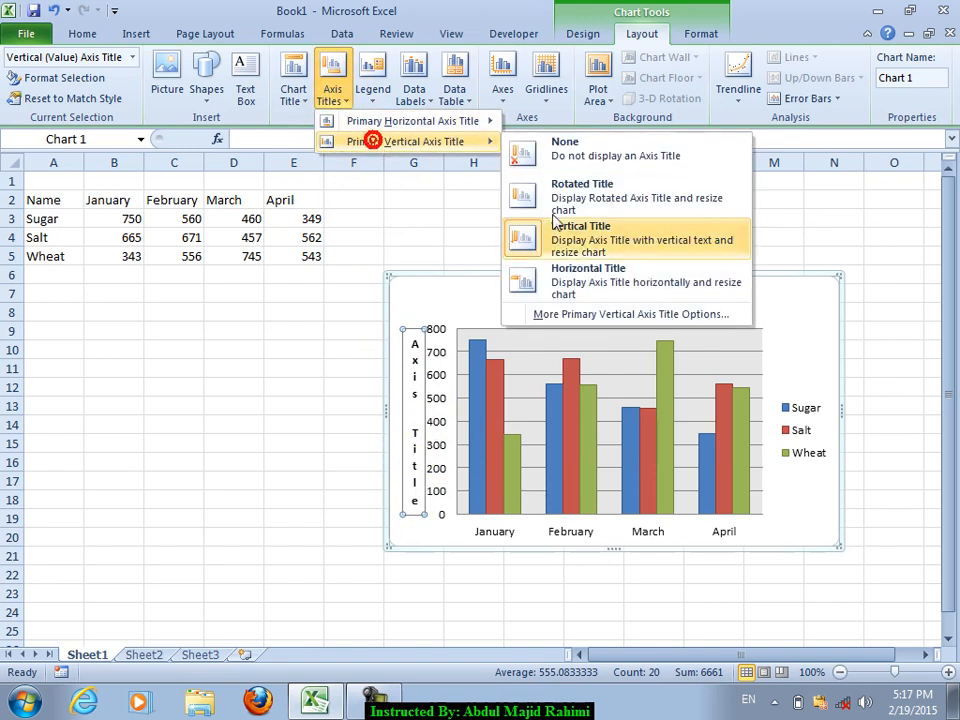
pyautogui.click(568, 285)
pyautogui.click(333, 92)
pyautogui.click(381, 142)
pyautogui.click(510, 162)
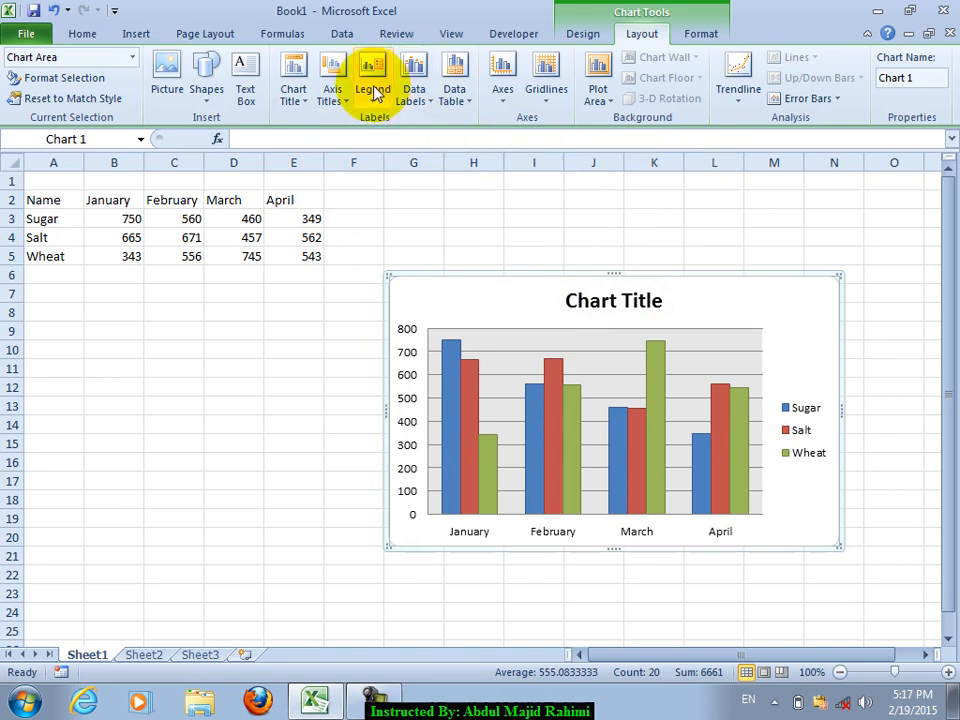
# Move the chart to span about columns F to M, rows 5 to 19
pyautogui.moveTo(480, 274); pyautogui.dragTo(432, 246)
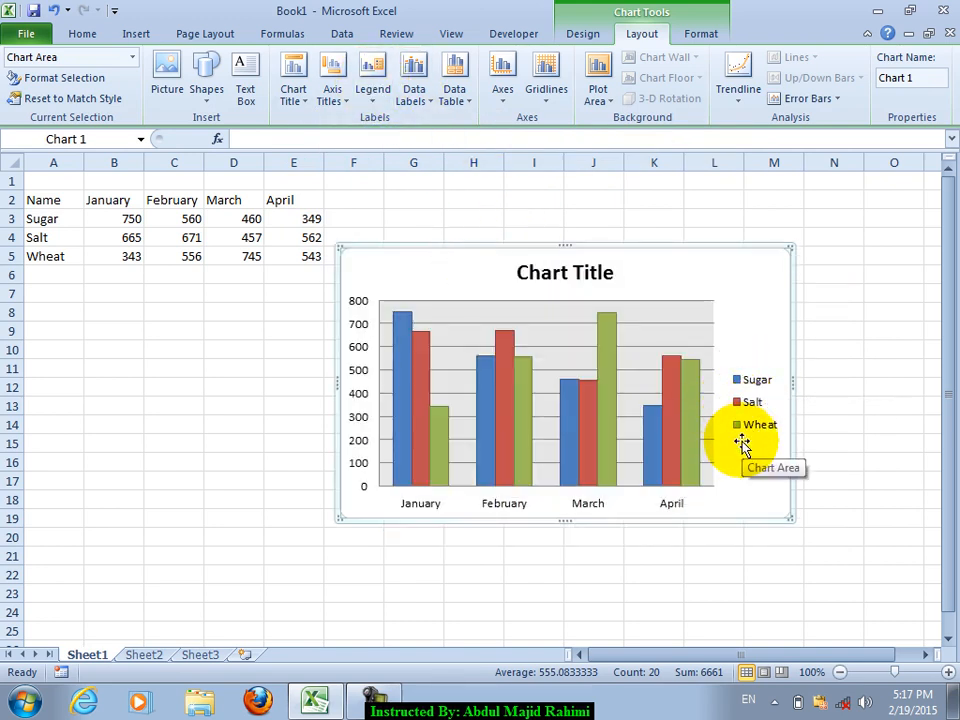
# Turn off the chart legend and restore it with the Show Legend at Right option
pyautogui.click(378, 92)
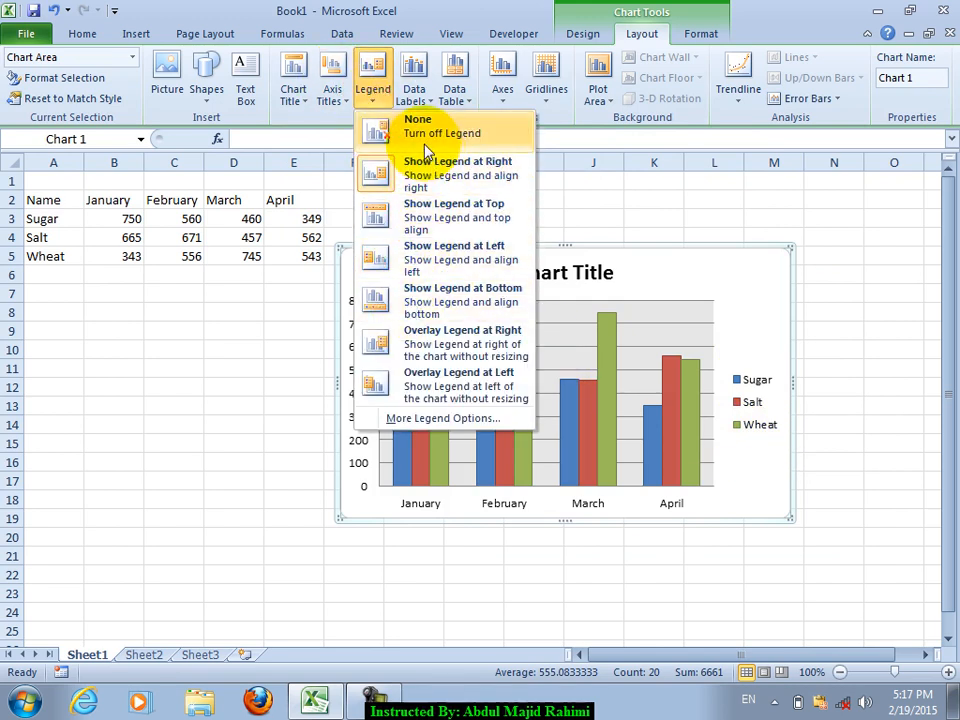
pyautogui.click(423, 141)
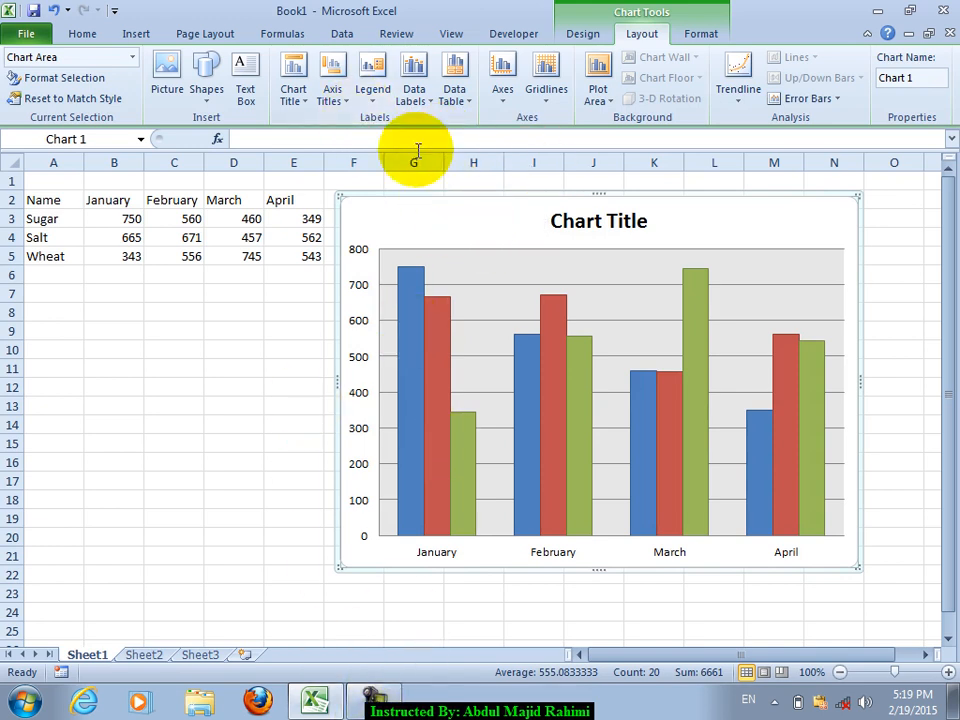
pyautogui.click(372, 85)
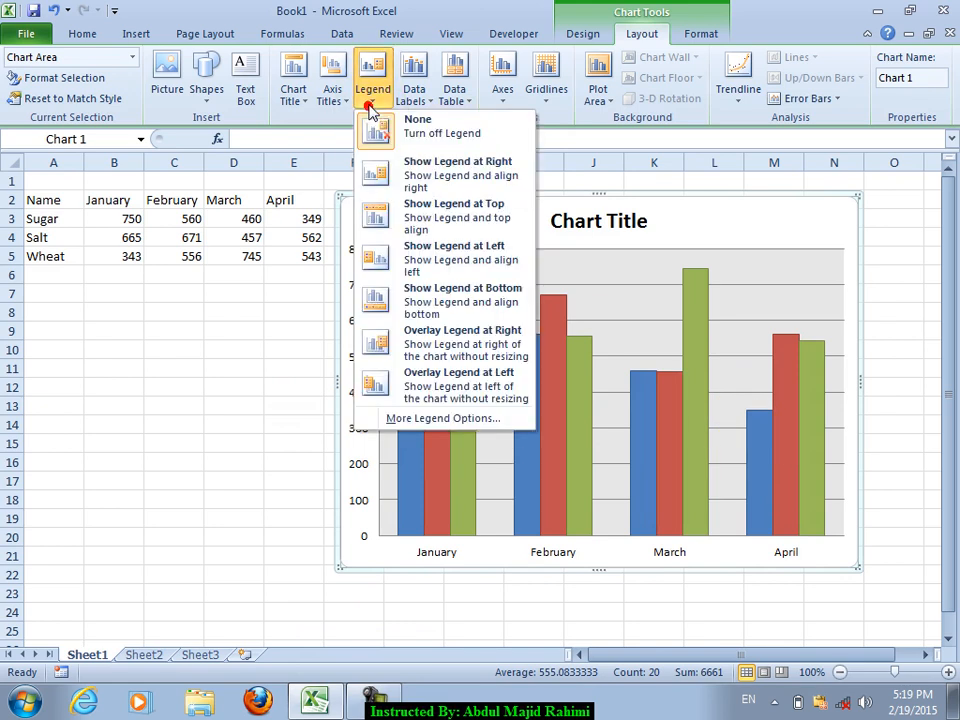
pyautogui.click(430, 164)
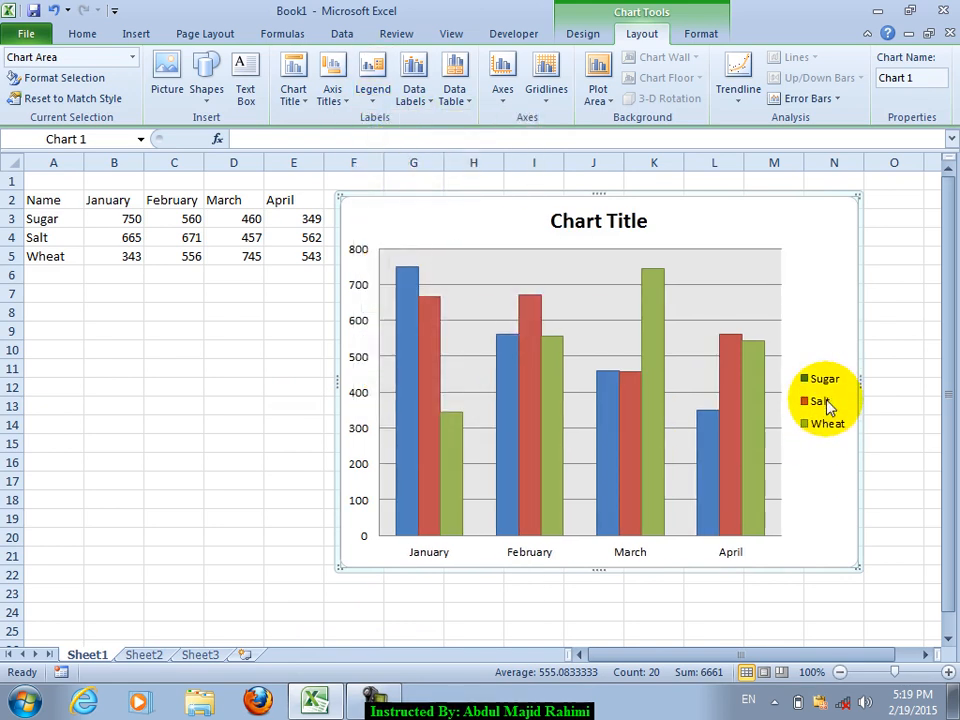
# Show the chart legend at the top, left and bottom in turn, and return it to Show Legend at Right
pyautogui.click(370, 88)
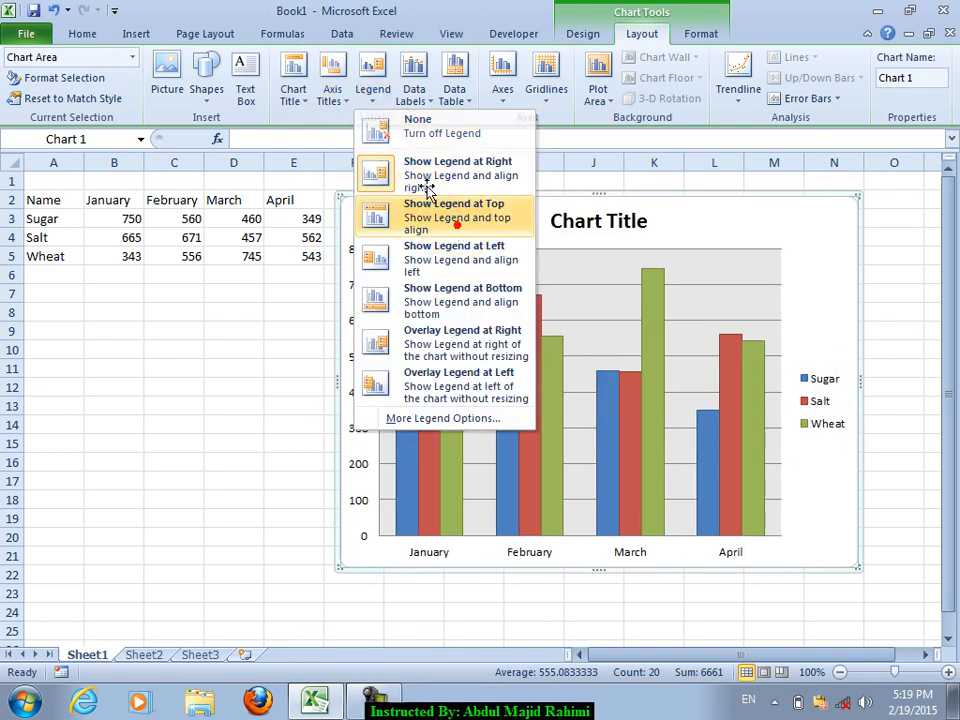
pyautogui.click(460, 225)
pyautogui.click(371, 85)
pyautogui.click(455, 245)
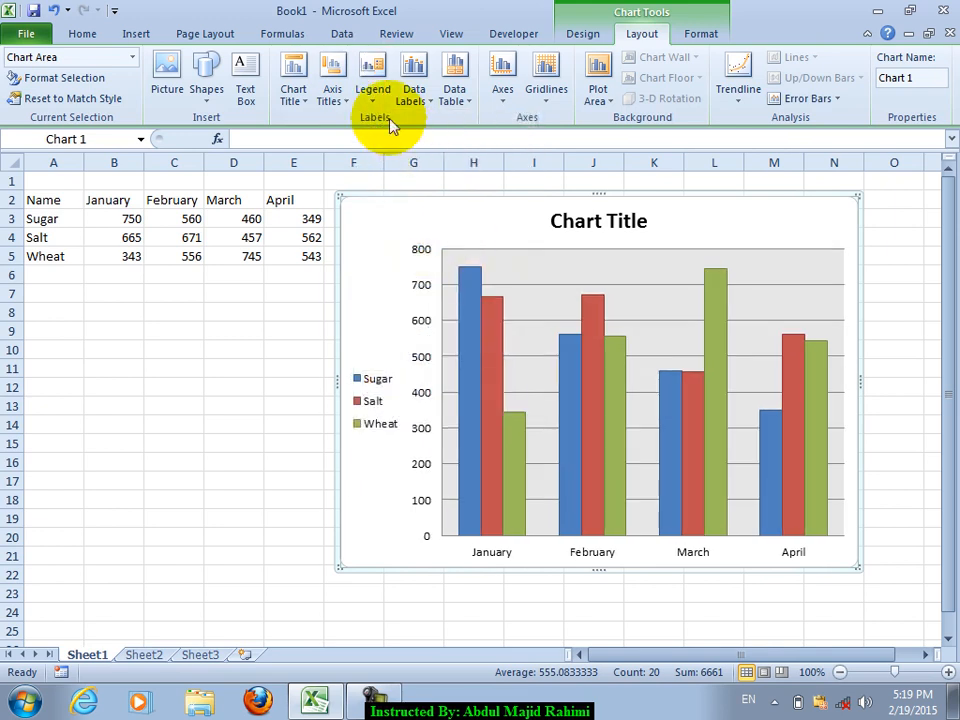
pyautogui.click(372, 85)
pyautogui.click(440, 300)
pyautogui.click(372, 82)
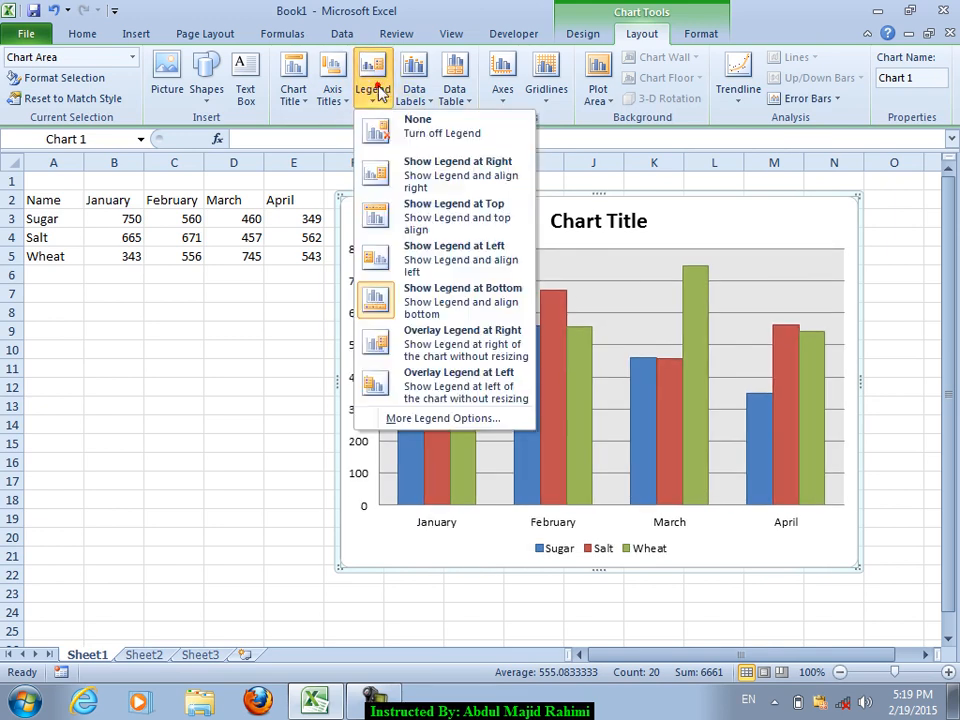
pyautogui.click(439, 165)
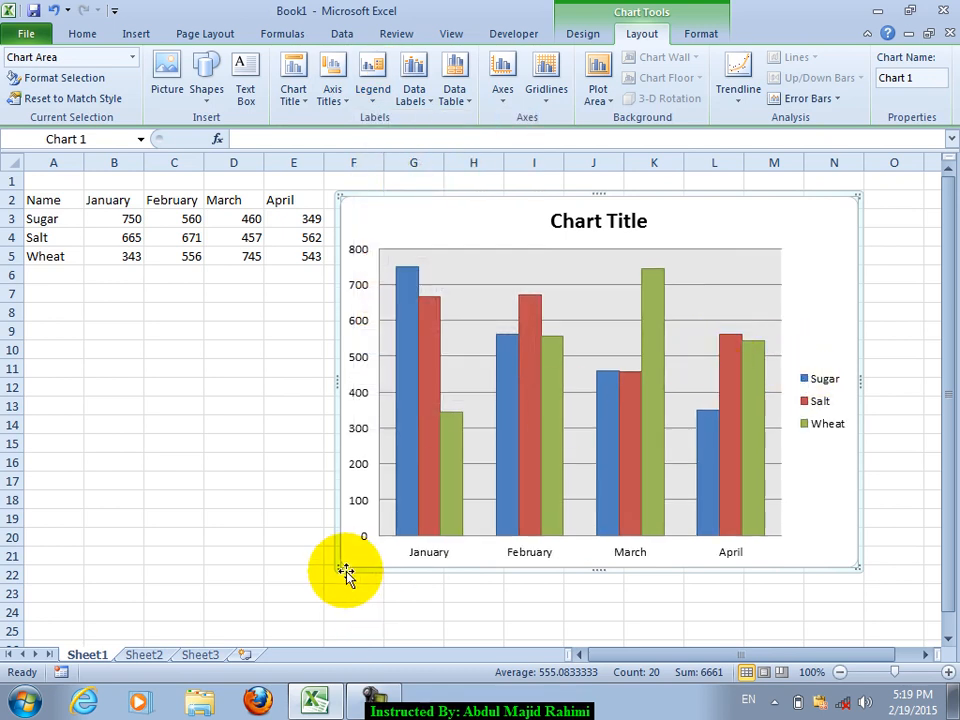
# Shorten the chart to end at about row 19 and stretch it back down to about row 21
pyautogui.moveTo(343, 561); pyautogui.dragTo(338, 515)
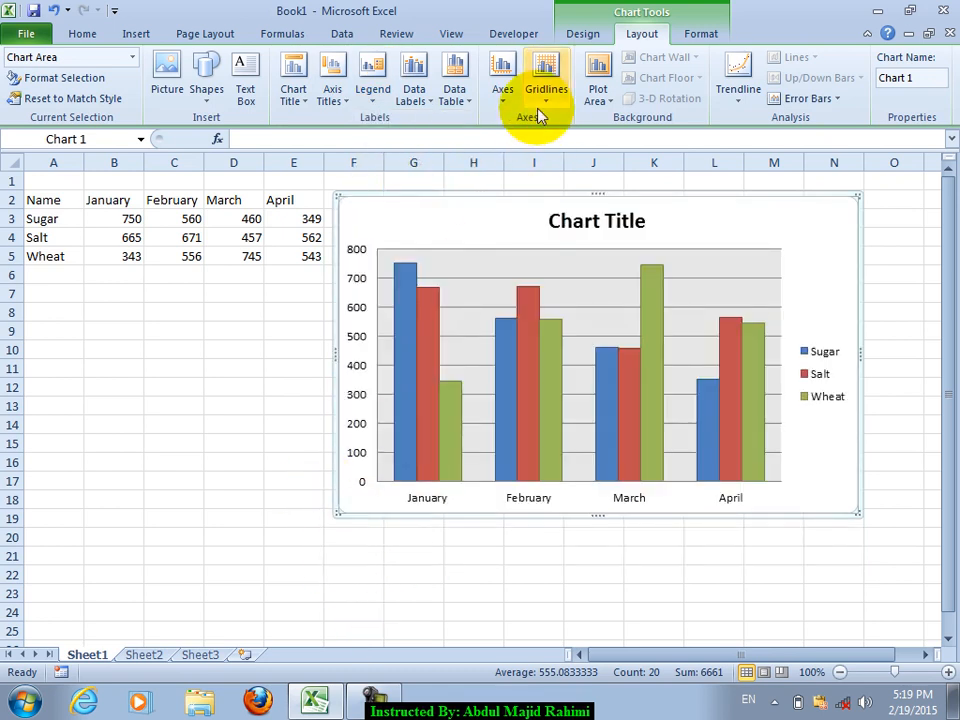
pyautogui.click(413, 75)
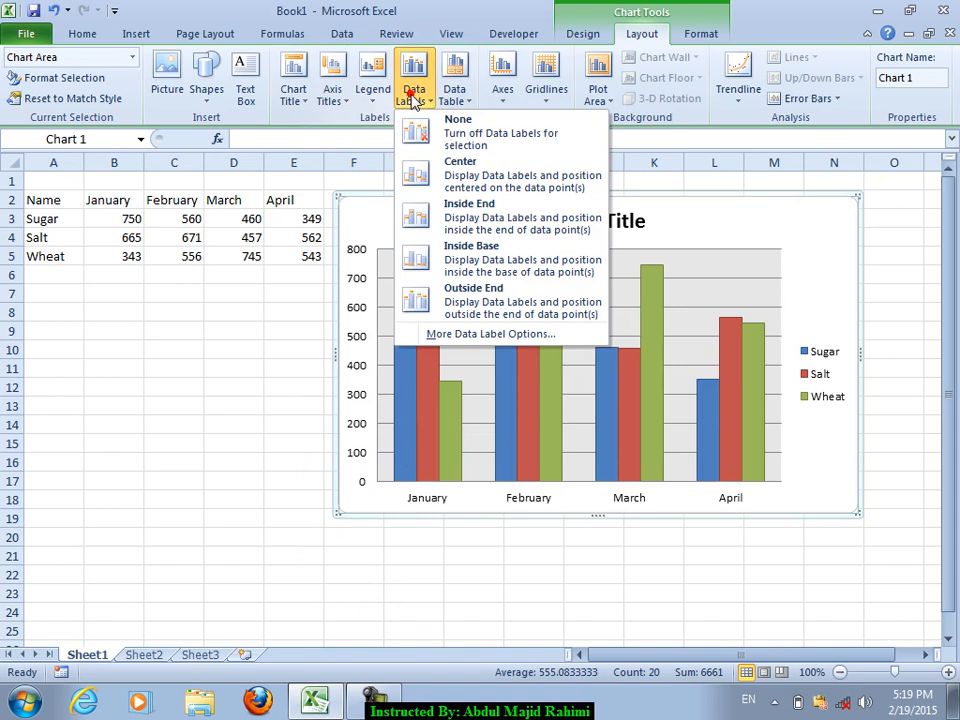
pyautogui.click(690, 200)
pyautogui.moveTo(643, 515); pyautogui.dragTo(590, 566)
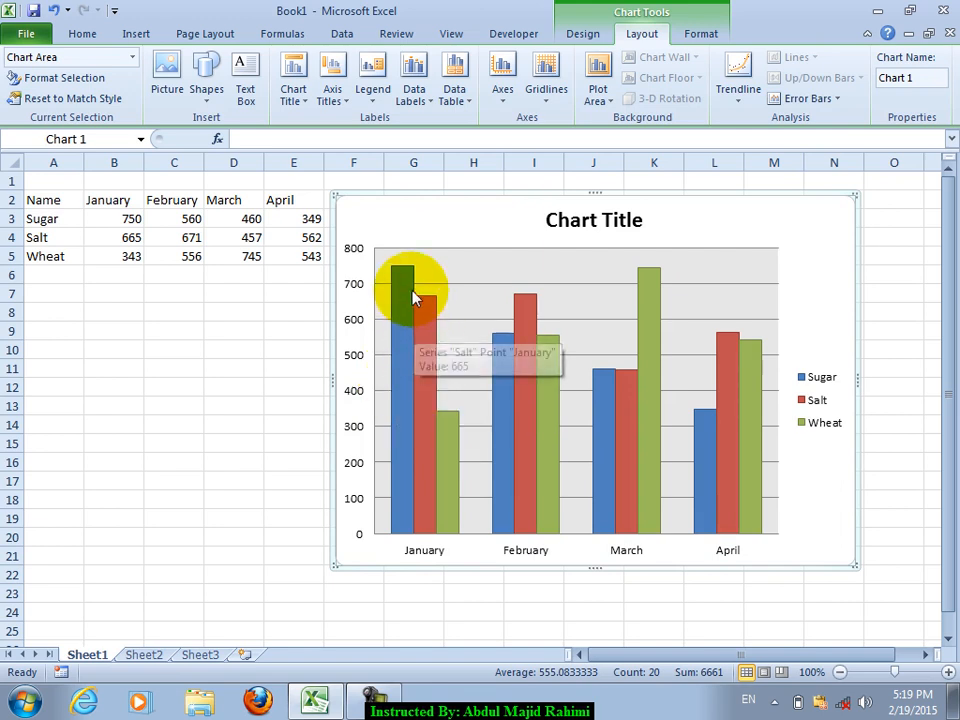
# Add centered data labels to the columns, and move and widen the chart to span about columns C to M, rows 6 to 25
pyautogui.click(408, 100)
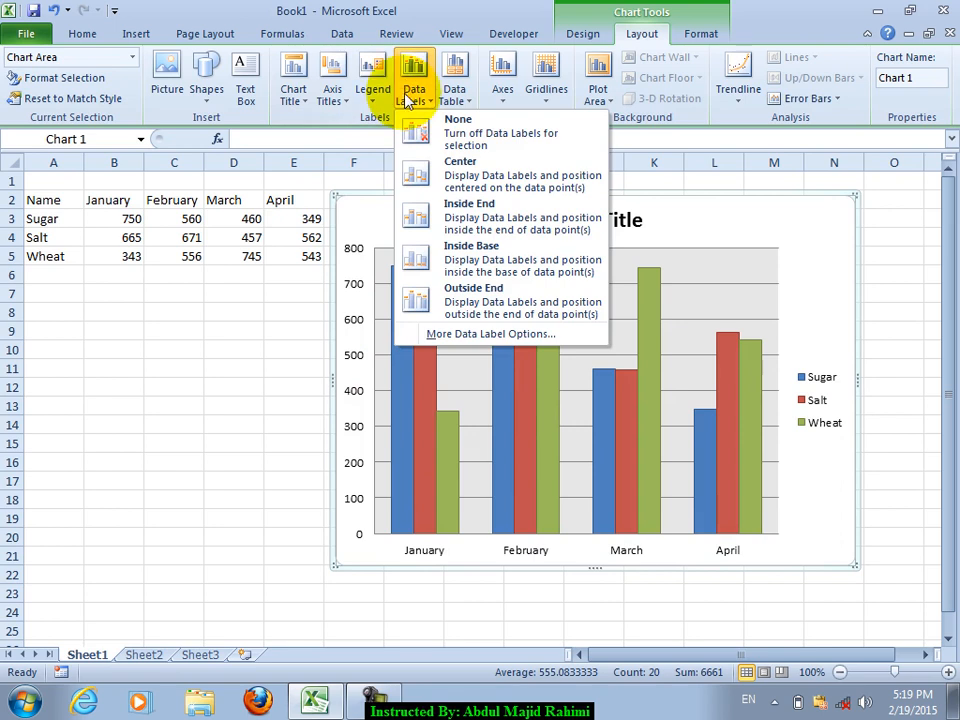
pyautogui.click(445, 168)
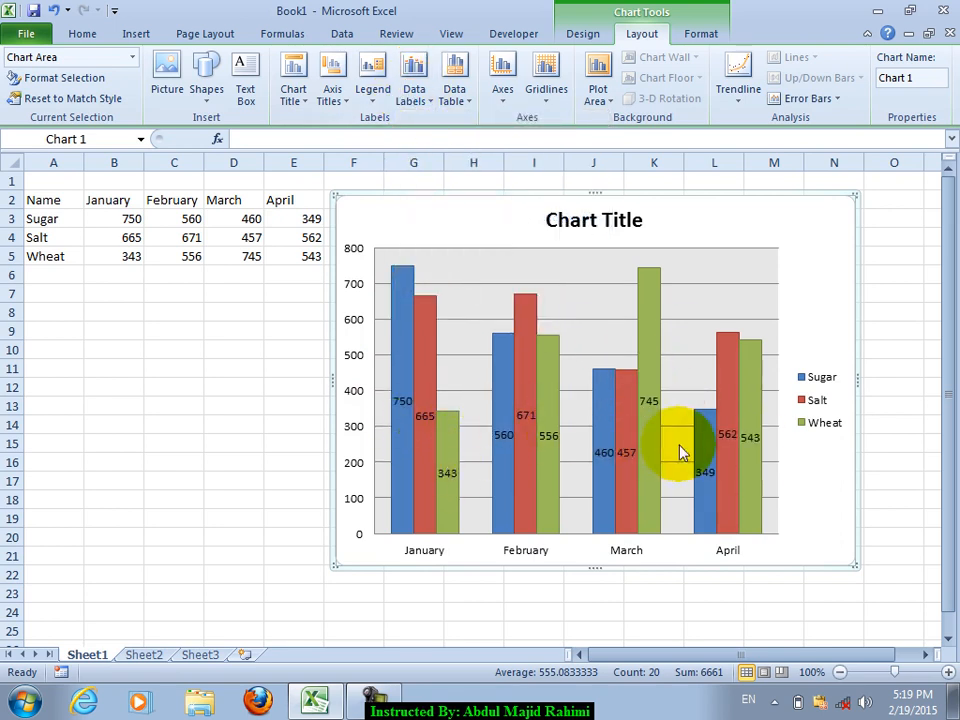
pyautogui.moveTo(865, 381); pyautogui.dragTo(870, 380)
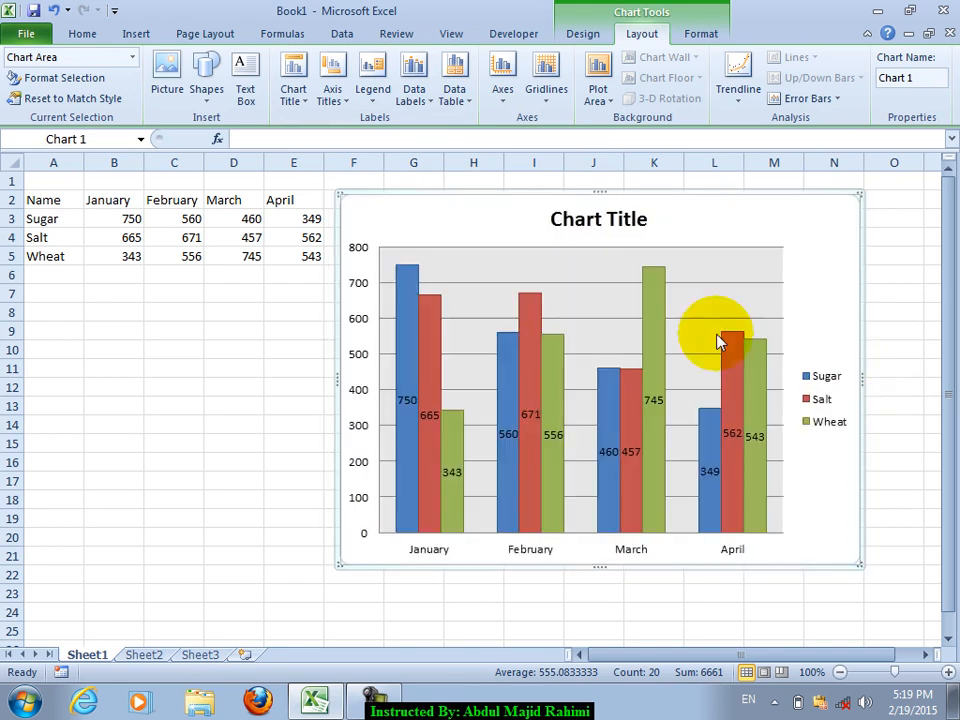
pyautogui.moveTo(468, 192); pyautogui.dragTo(268, 261)
pyautogui.moveTo(660, 443); pyautogui.dragTo(772, 452)
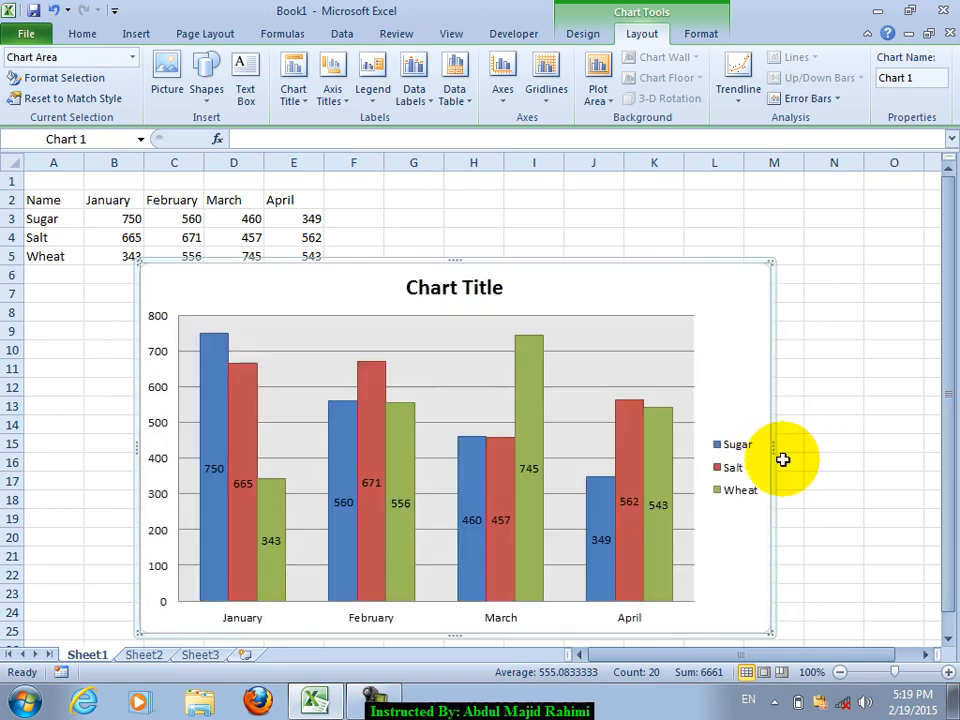
# Try the Inside End, Inside Base and Outside End data label positions, and turn the data labels off with None
pyautogui.click(412, 90)
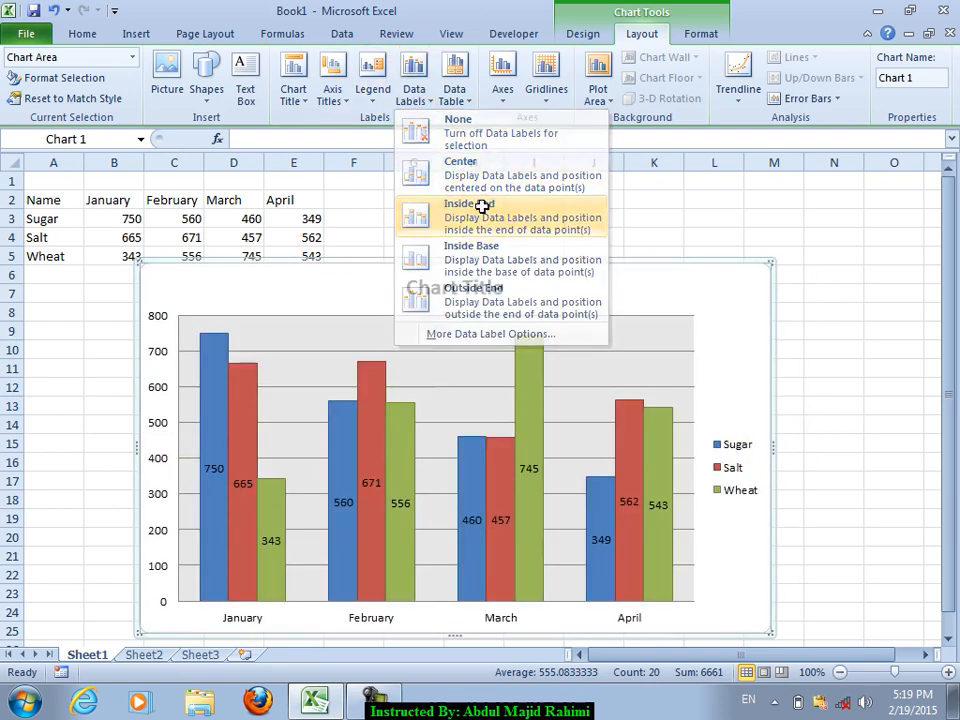
pyautogui.click(482, 206)
pyautogui.click(414, 92)
pyautogui.click(440, 252)
pyautogui.click(414, 82)
pyautogui.click(451, 302)
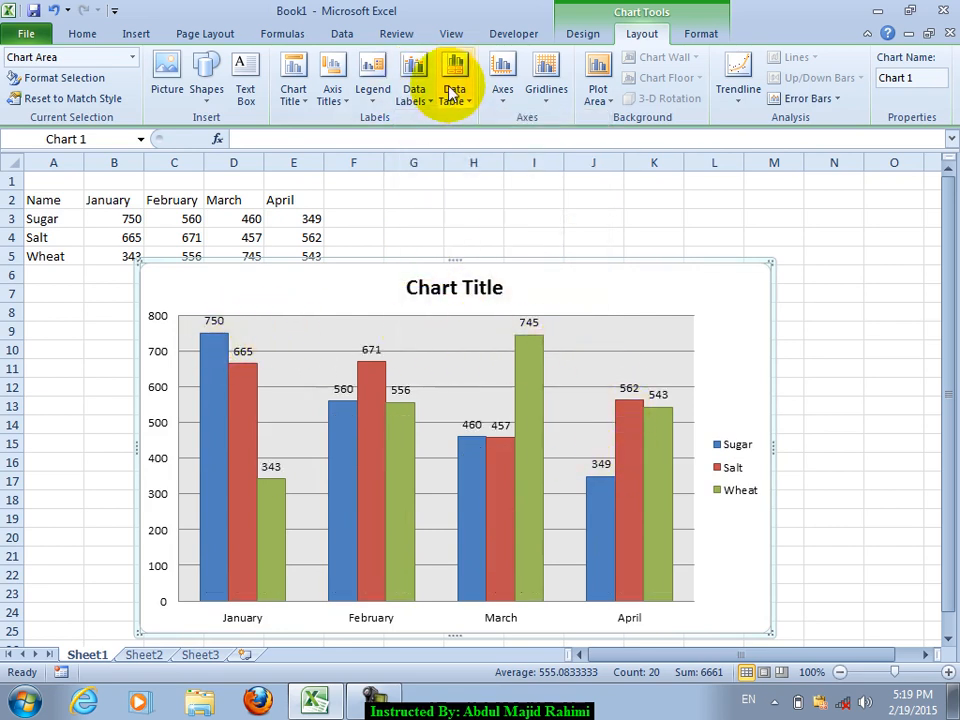
pyautogui.click(414, 82)
pyautogui.click(468, 142)
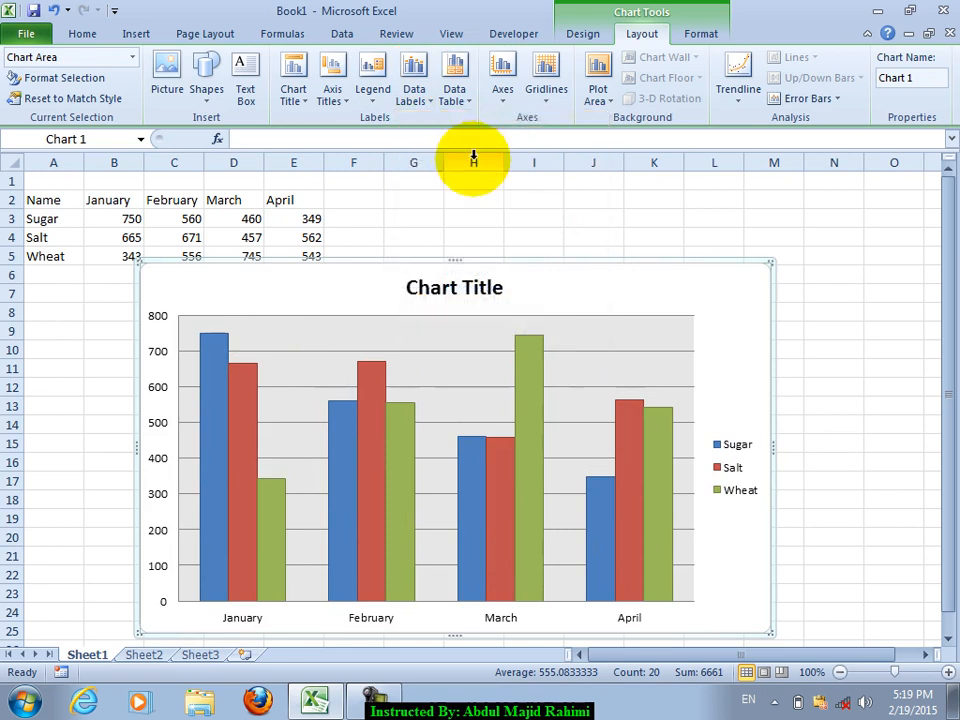
# Show a data table below the chart, first without and then with legend keys, and remove it with None
pyautogui.click(464, 100)
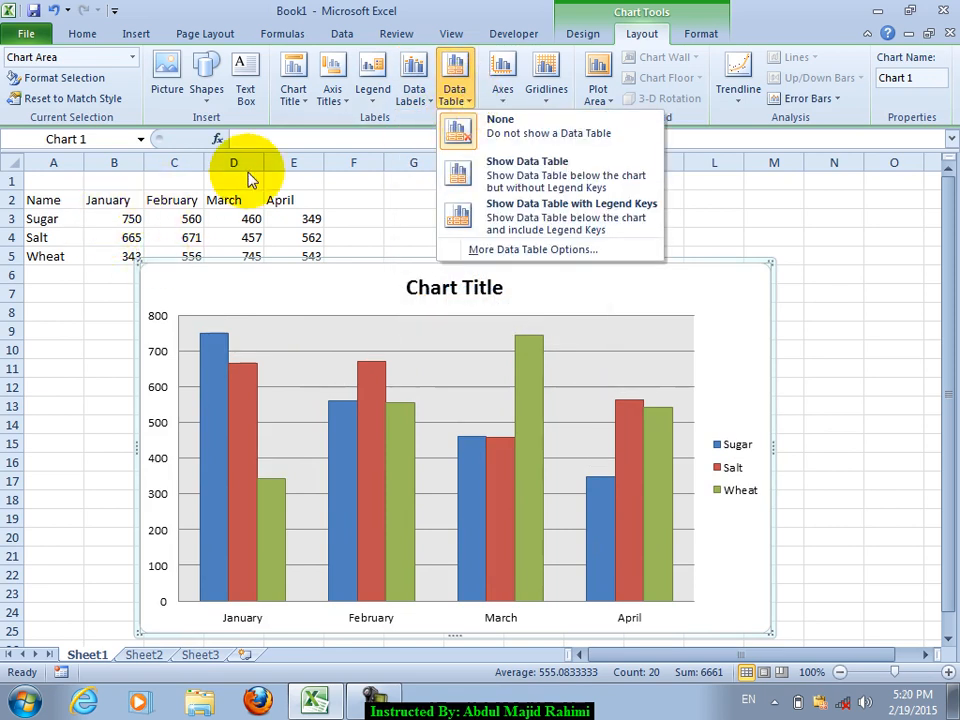
pyautogui.click(498, 168)
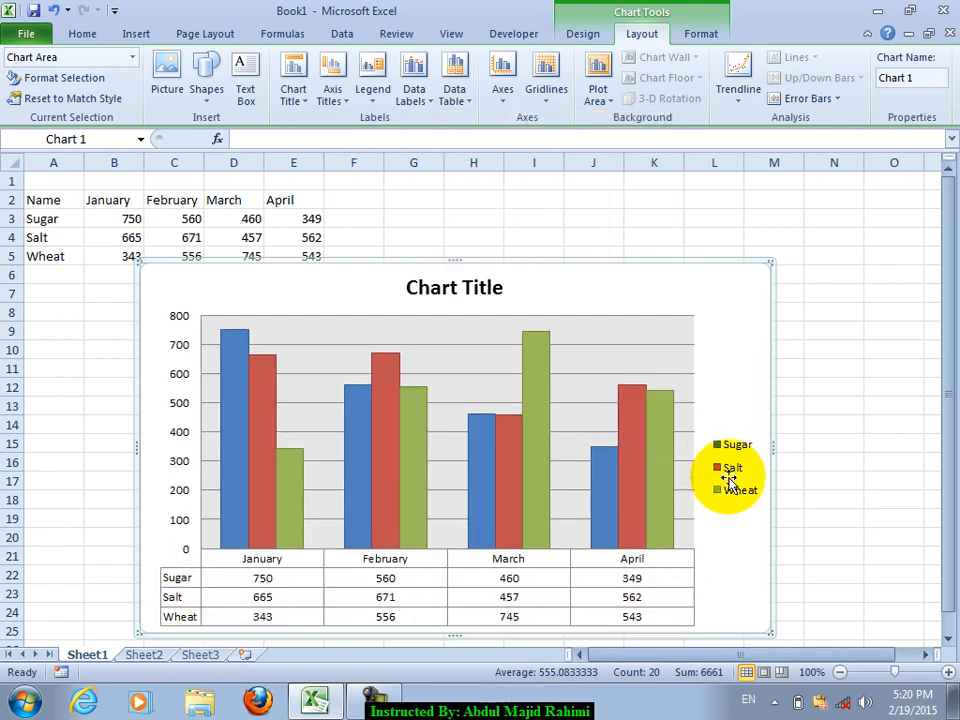
pyautogui.click(376, 96)
pyautogui.click(413, 88)
pyautogui.click(451, 95)
pyautogui.click(452, 207)
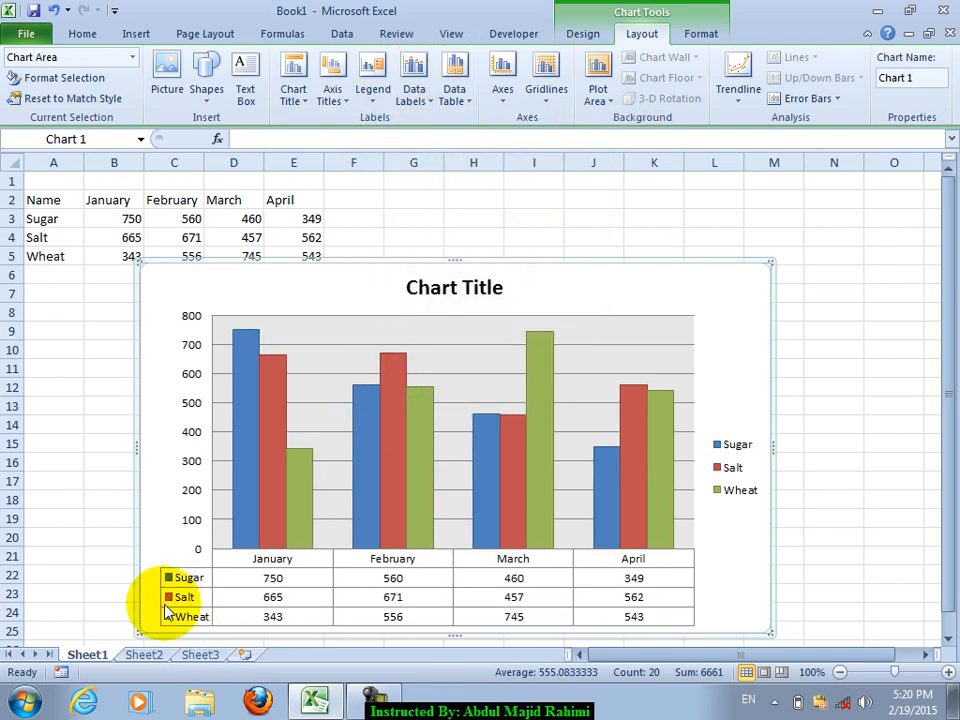
pyautogui.click(458, 100)
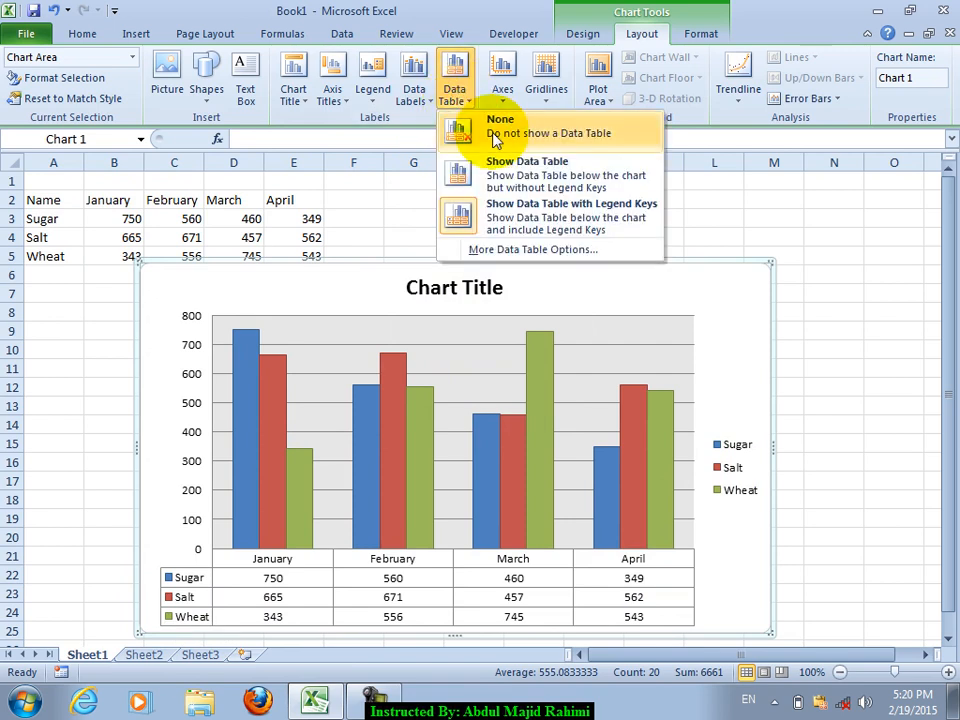
pyautogui.click(490, 140)
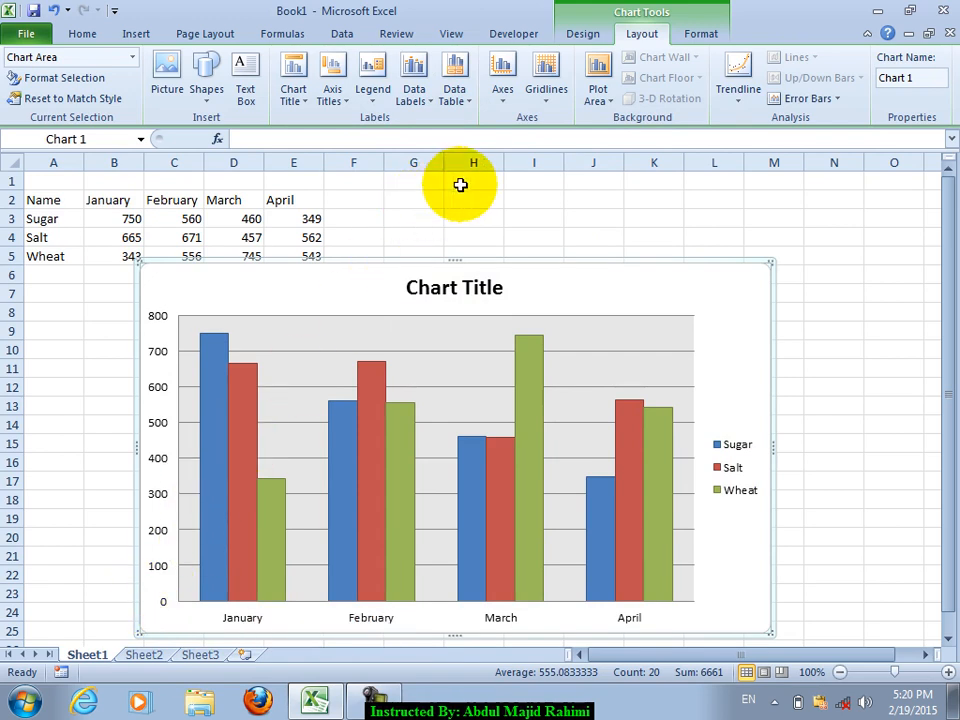
# Hide the primary horizontal axis with None and restore it with Show Left to Right Axis
pyautogui.click(447, 104)
pyautogui.click(505, 95)
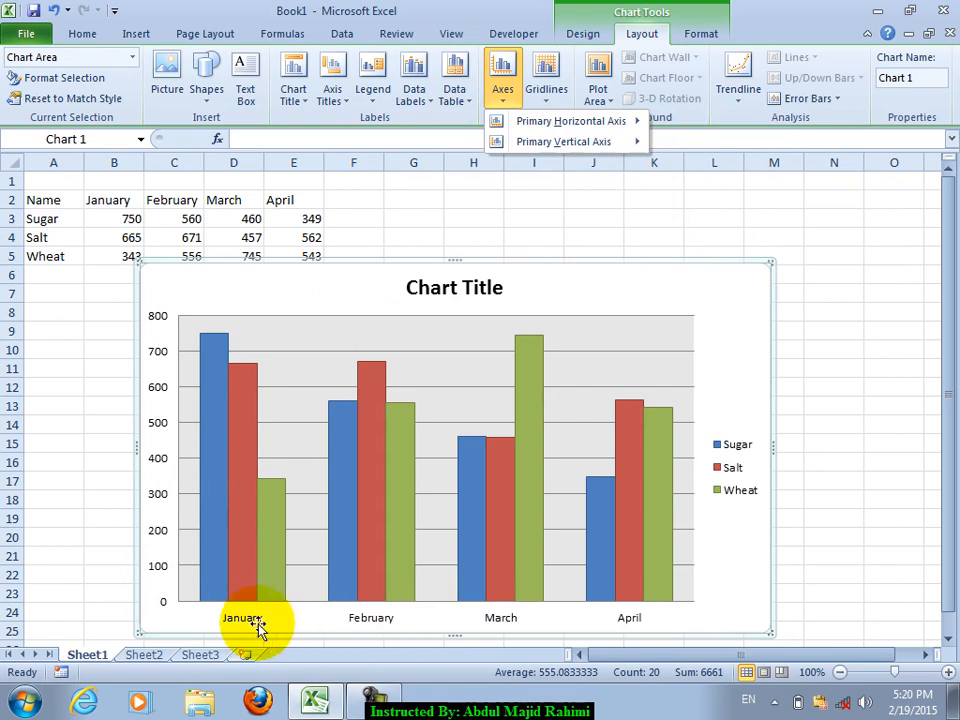
pyautogui.moveTo(620, 121)
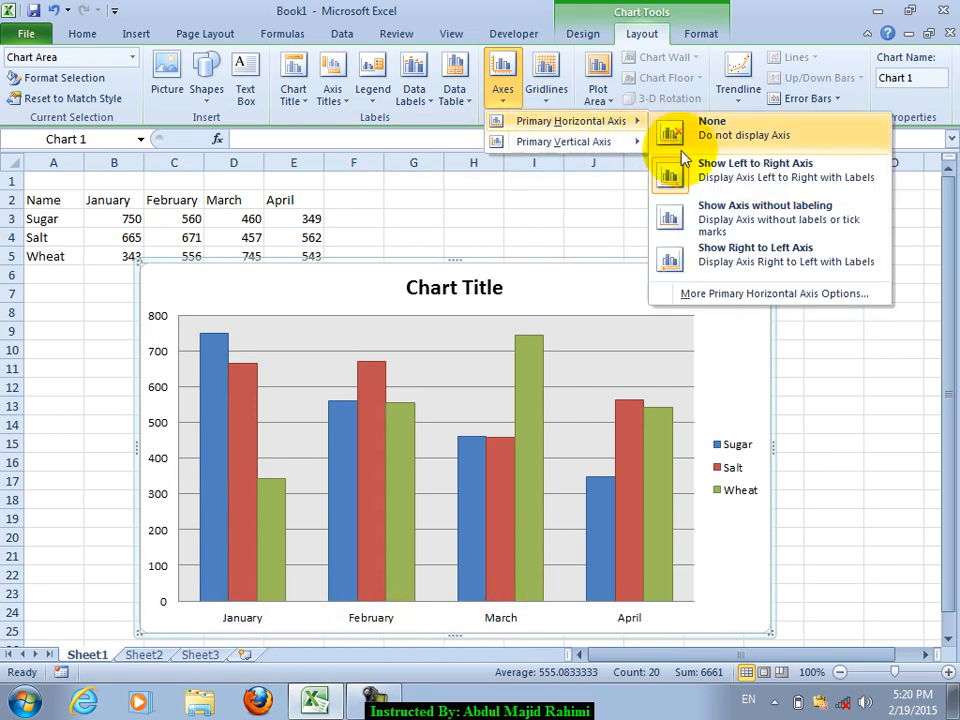
pyautogui.click(709, 132)
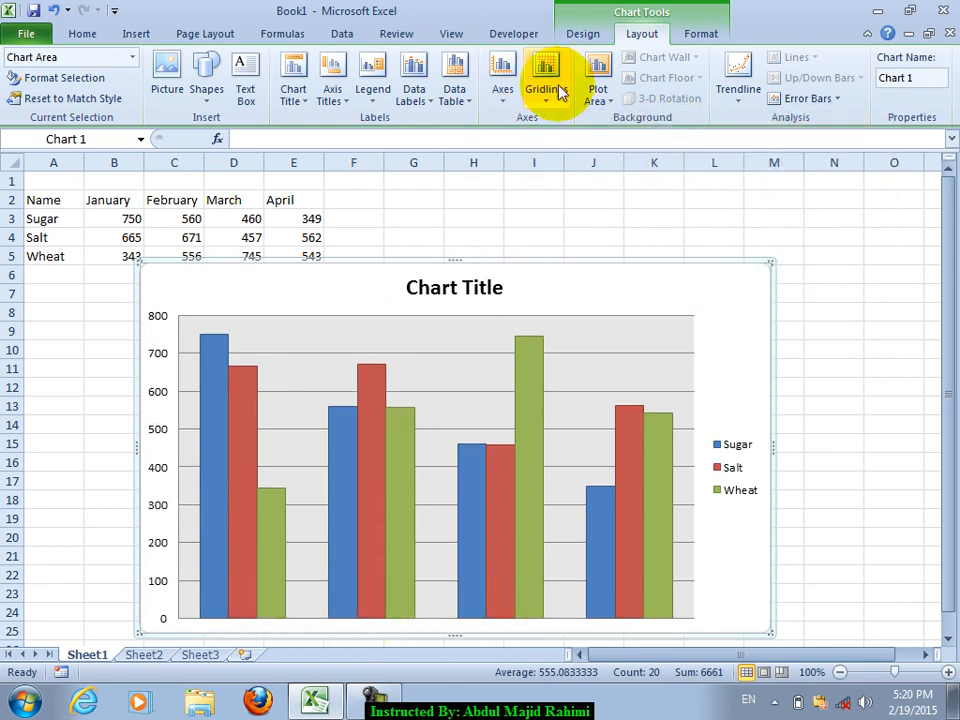
pyautogui.click(455, 80)
pyautogui.click(501, 92)
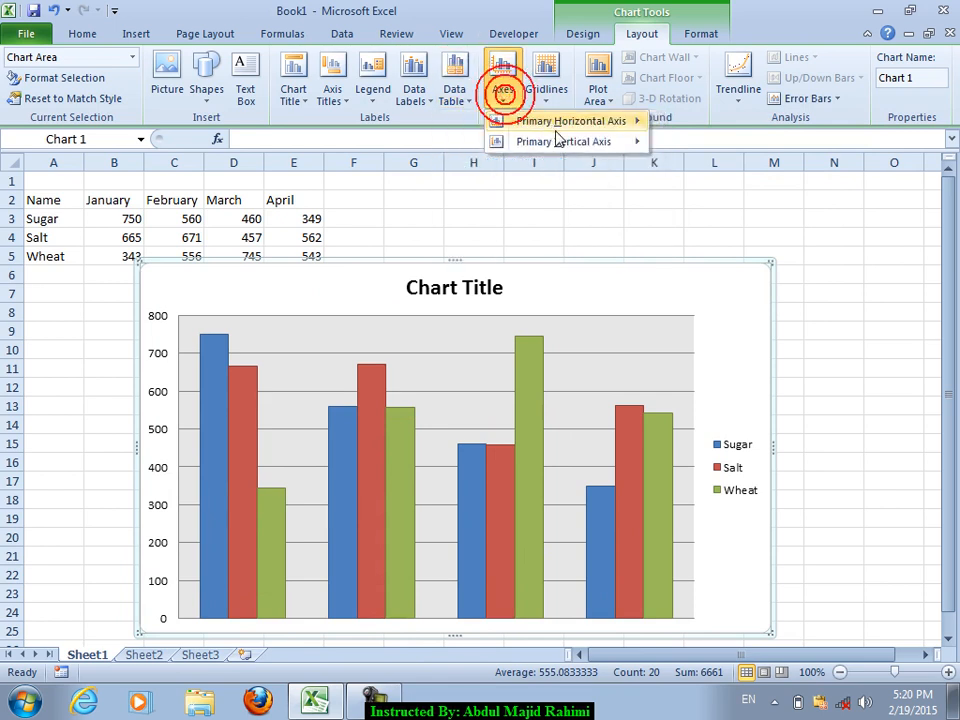
pyautogui.click(554, 134)
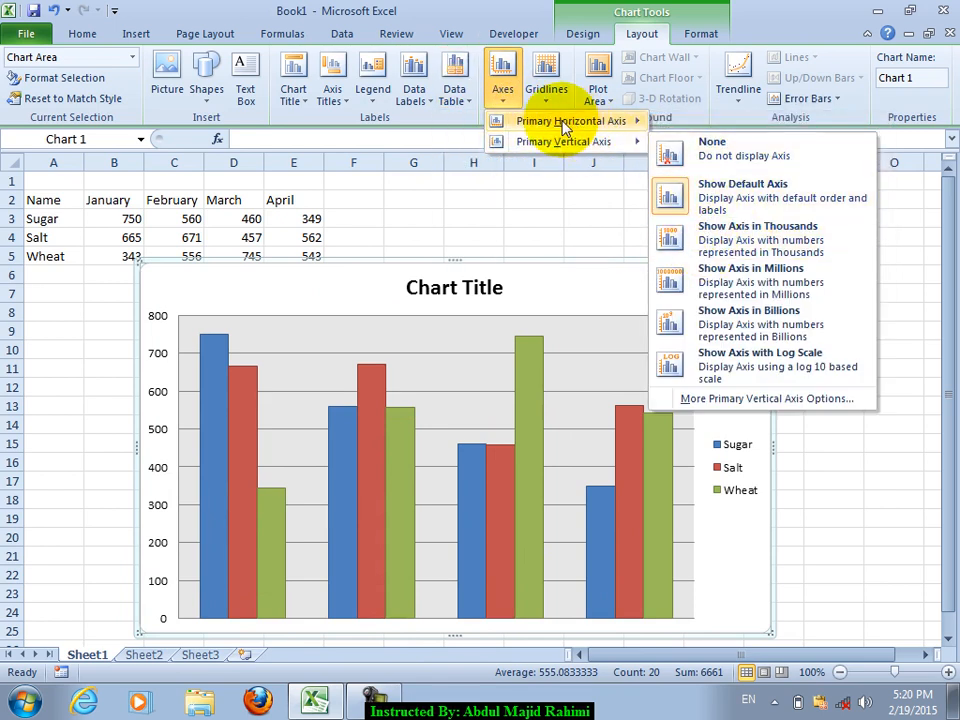
pyautogui.click(561, 120)
pyautogui.click(720, 162)
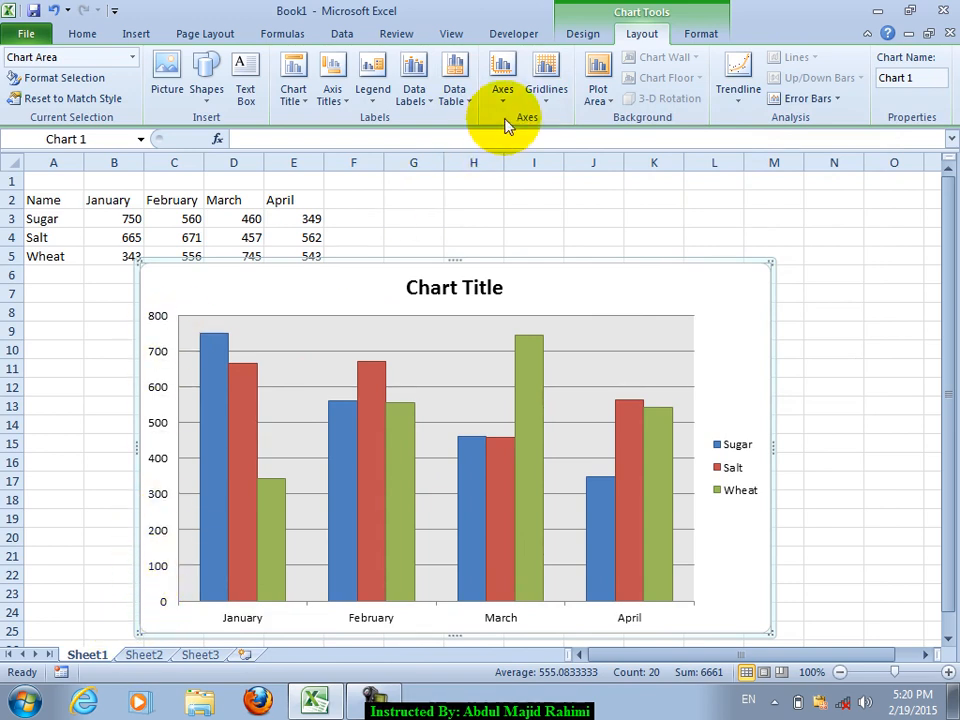
# Reverse the primary horizontal axis with the Show Right to Left Axis option
pyautogui.click(499, 93)
pyautogui.click(545, 95)
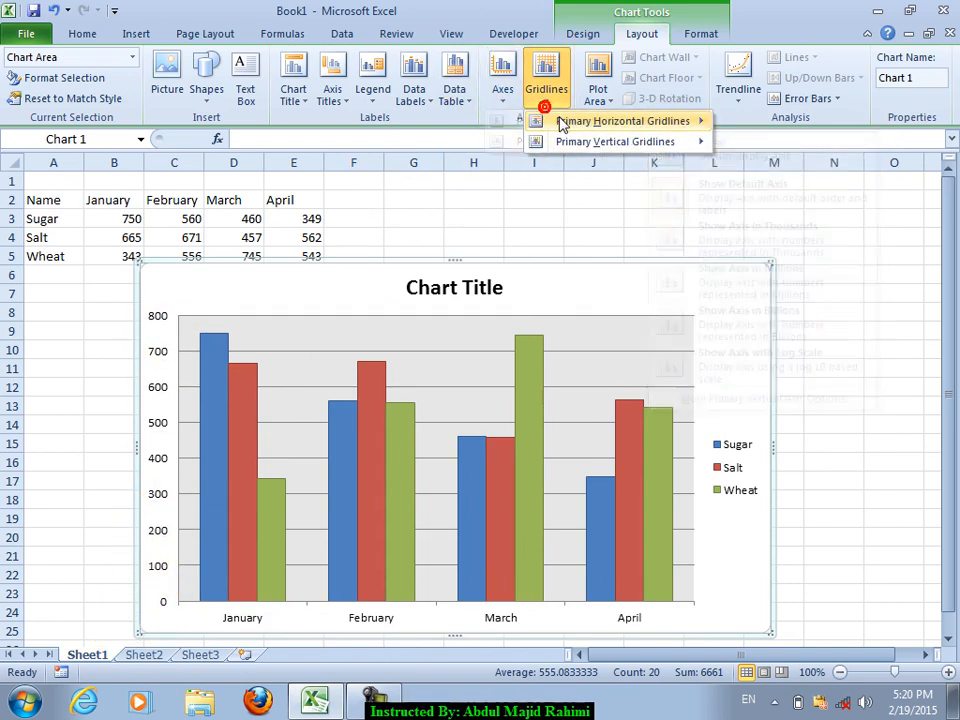
pyautogui.click(505, 95)
pyautogui.moveTo(542, 122)
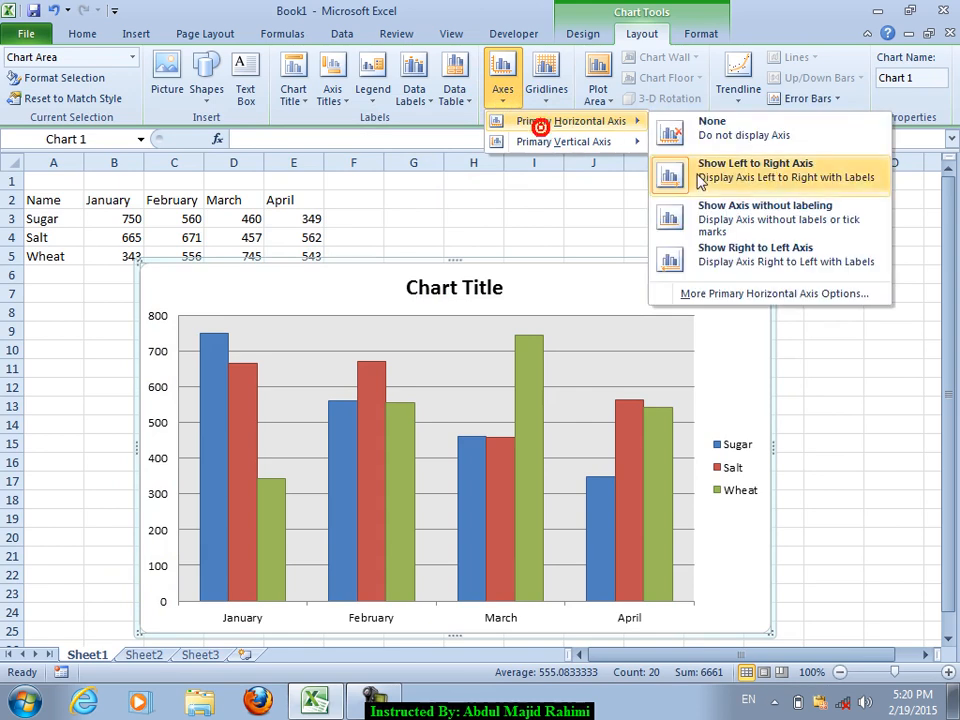
pyautogui.click(716, 250)
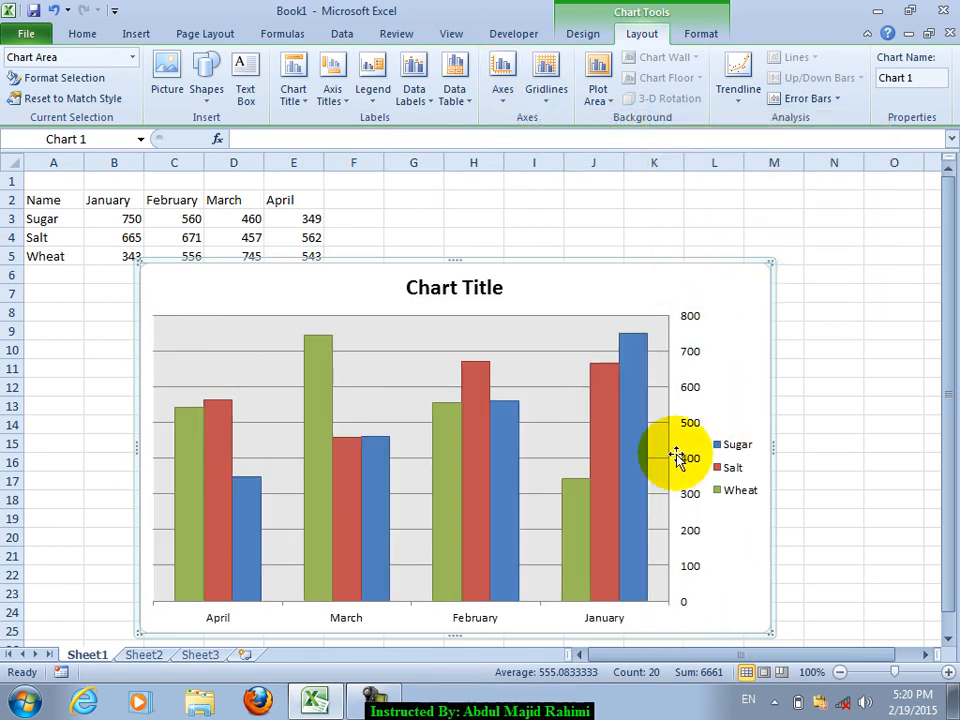
# Set the reversed primary horizontal axis to None and switch it back to Show Left to Right Axis
pyautogui.click(454, 95)
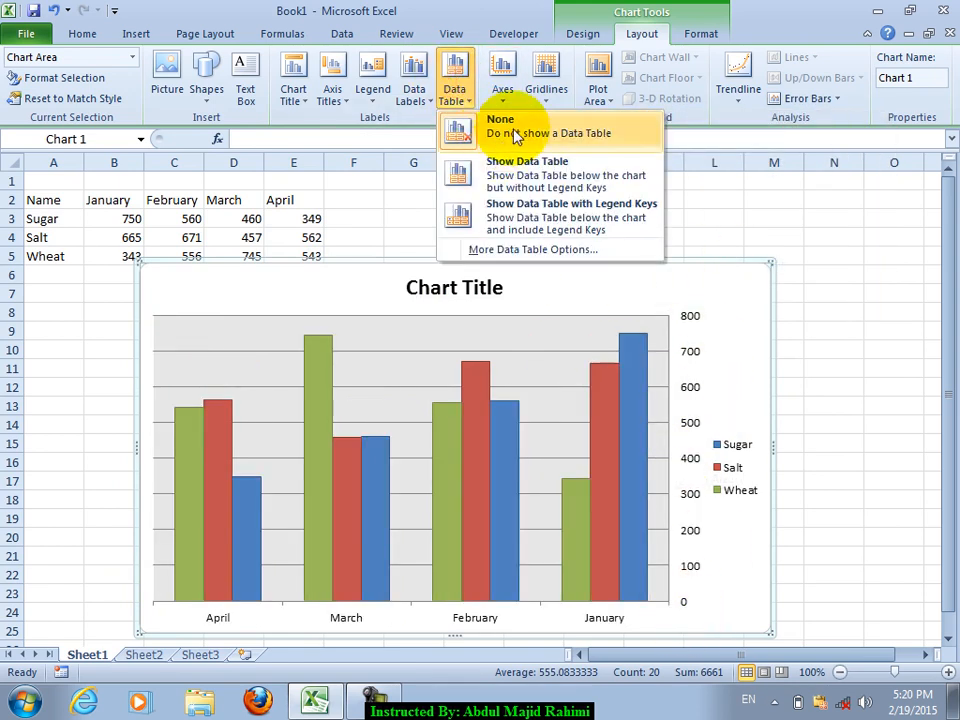
pyautogui.click(503, 92)
pyautogui.moveTo(542, 122)
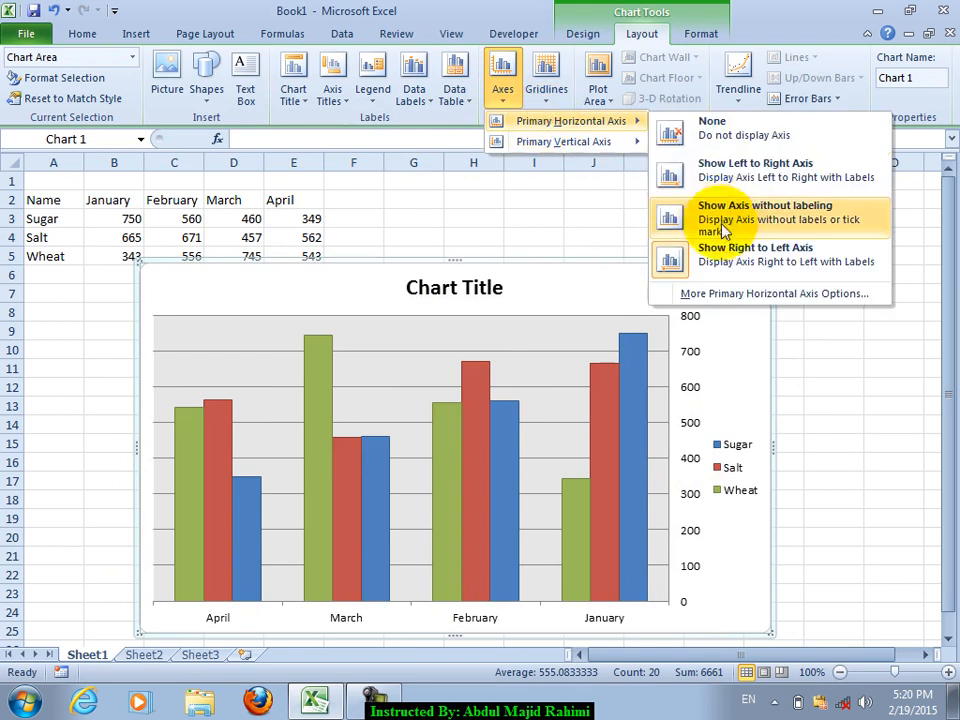
pyautogui.click(690, 128)
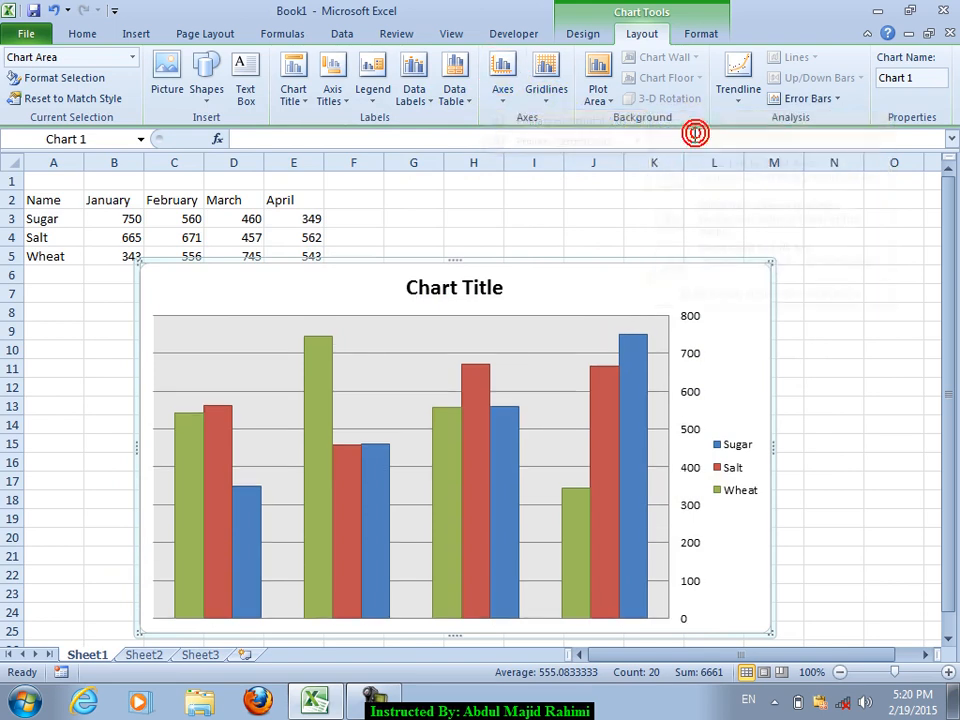
pyautogui.click(505, 92)
pyautogui.moveTo(521, 122)
pyautogui.click(700, 172)
# Review the display options for the primary vertical axis, such as thousands, millions, billions and log scale
pyautogui.click(500, 94)
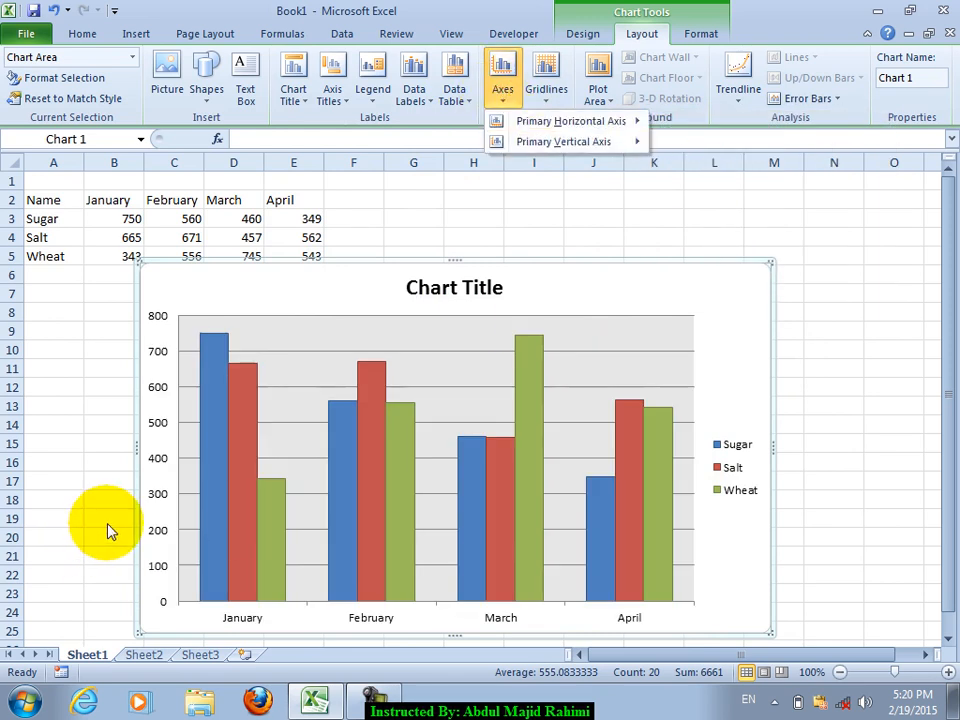
pyautogui.moveTo(613, 143)
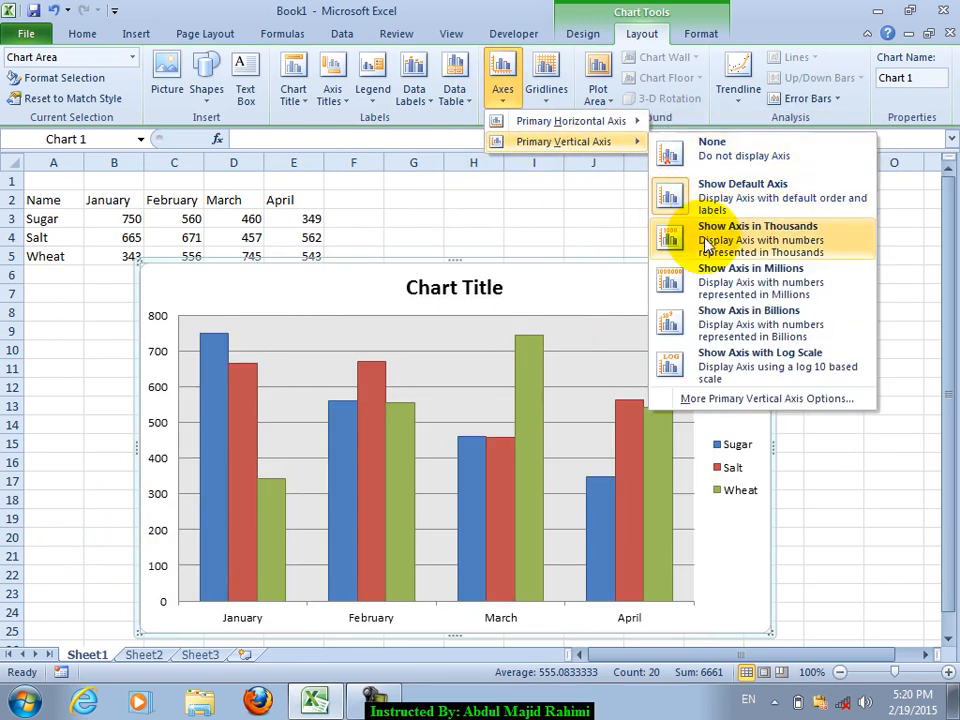
pyautogui.click(219, 454)
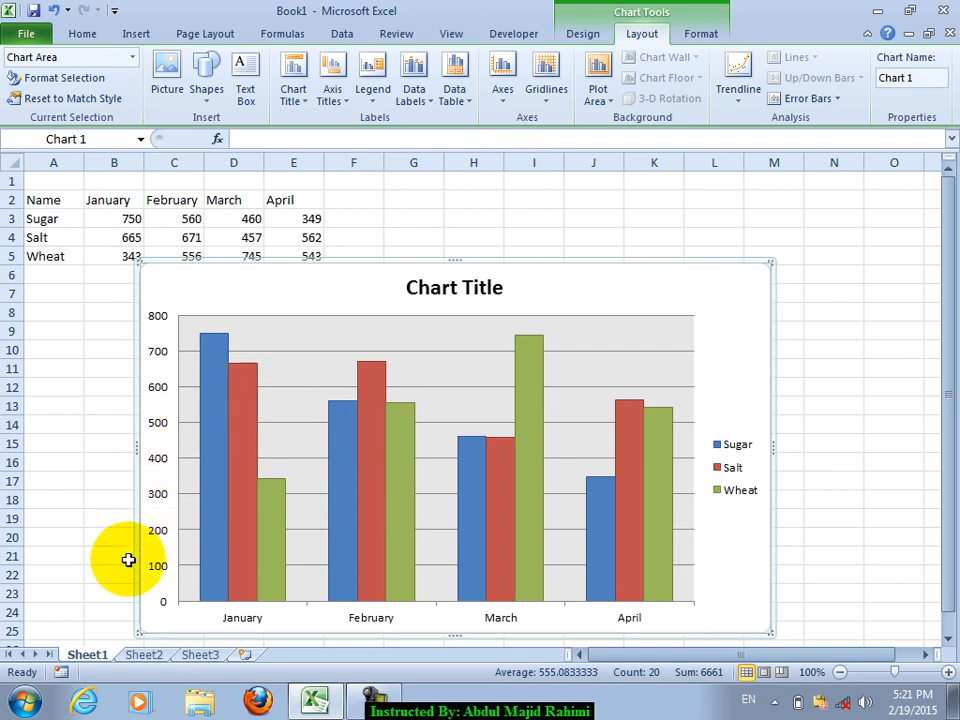
# Display the primary vertical axis with its numbers in thousands
pyautogui.click(536, 92)
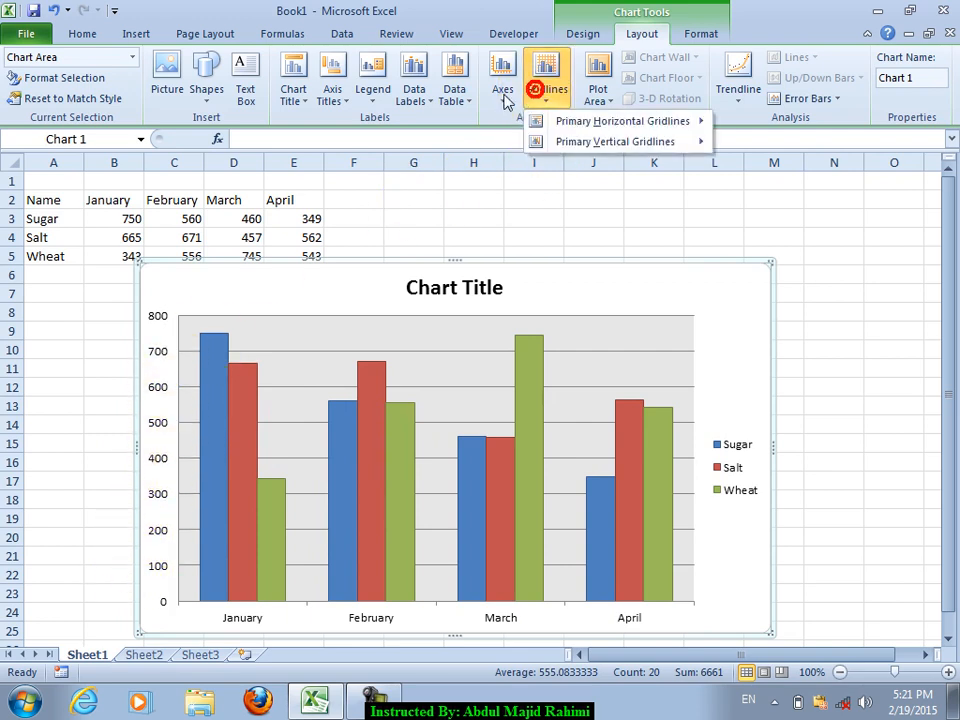
pyautogui.click(500, 90)
pyautogui.moveTo(545, 143)
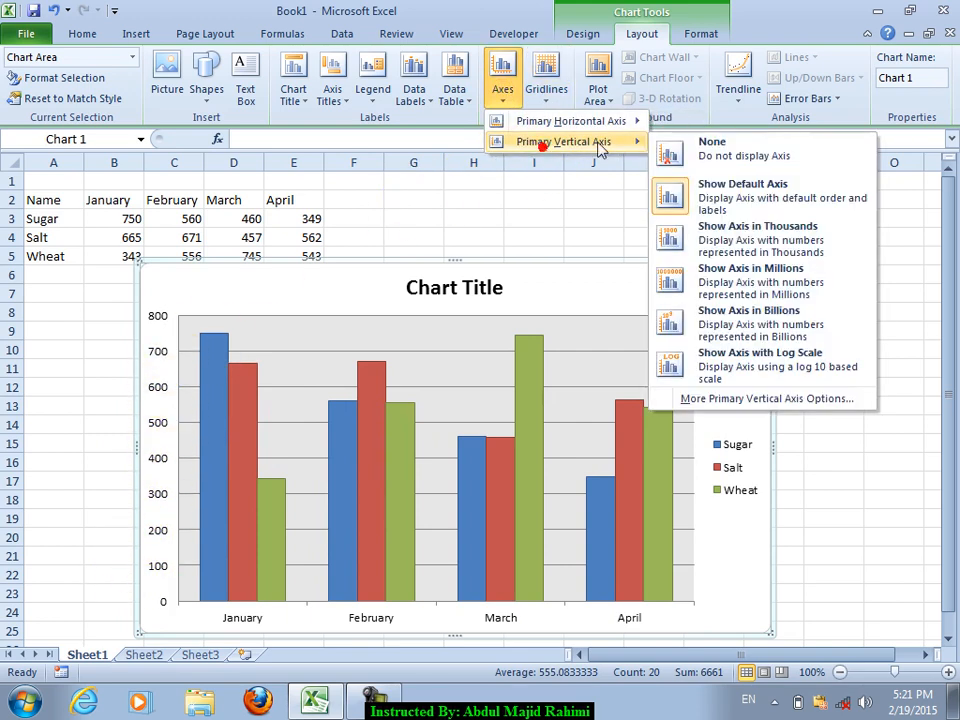
pyautogui.click(812, 224)
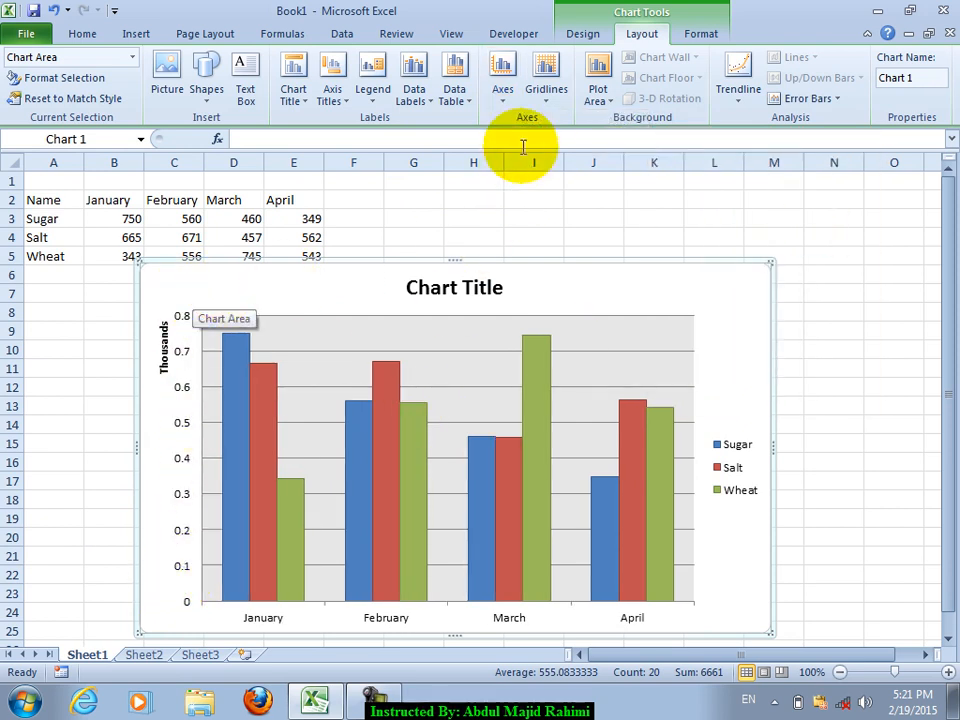
# Return the primary vertical axis to Show Default Axis
pyautogui.click(534, 100)
pyautogui.click(561, 141)
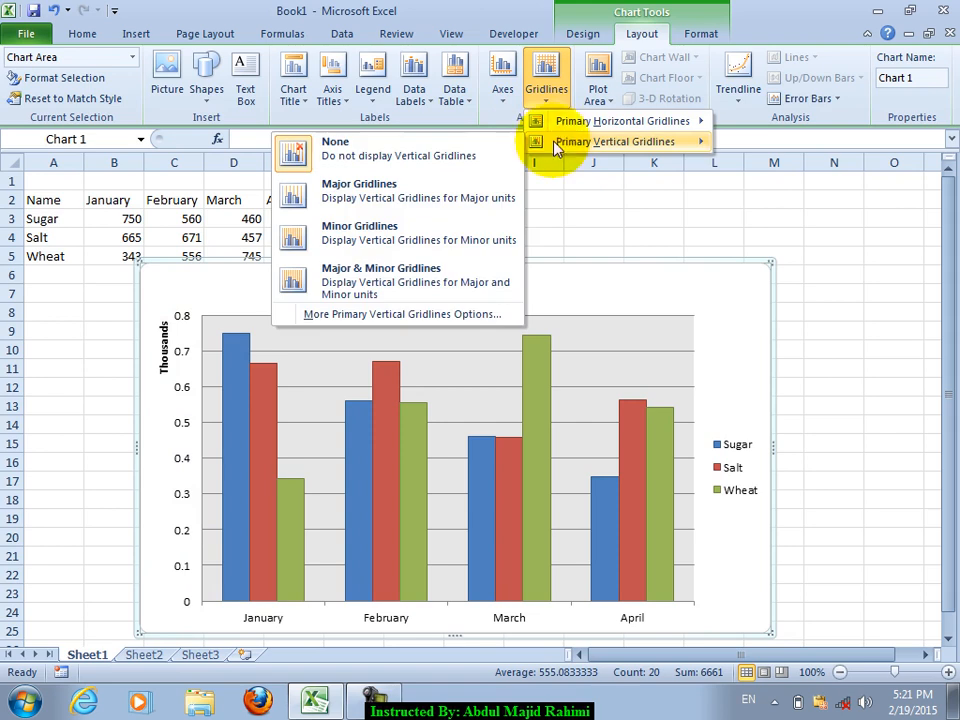
pyautogui.click(503, 90)
pyautogui.click(563, 141)
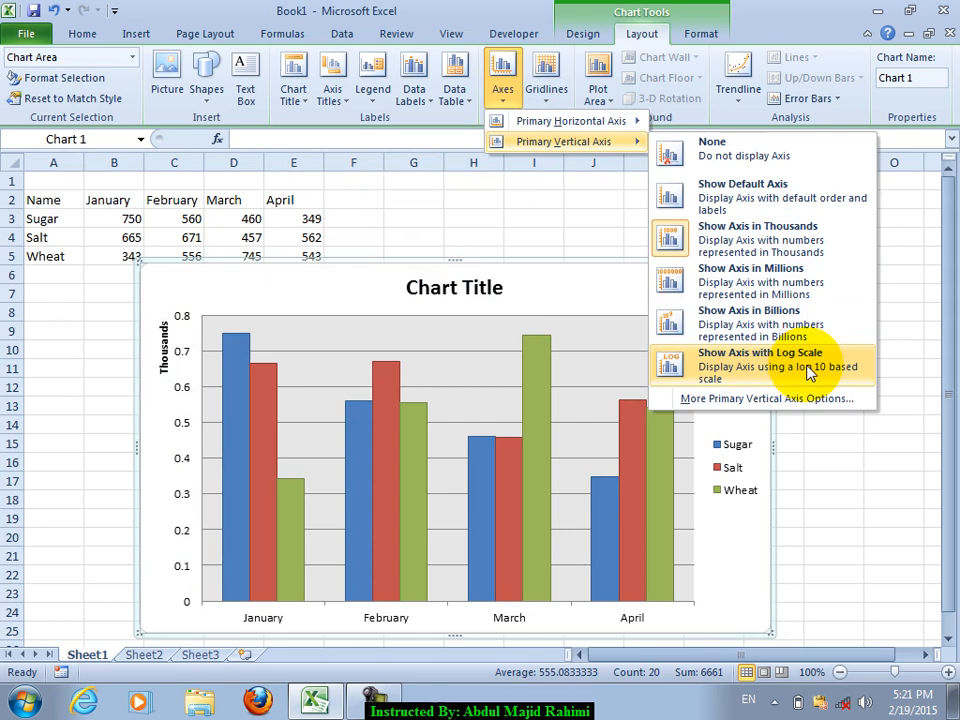
pyautogui.click(748, 201)
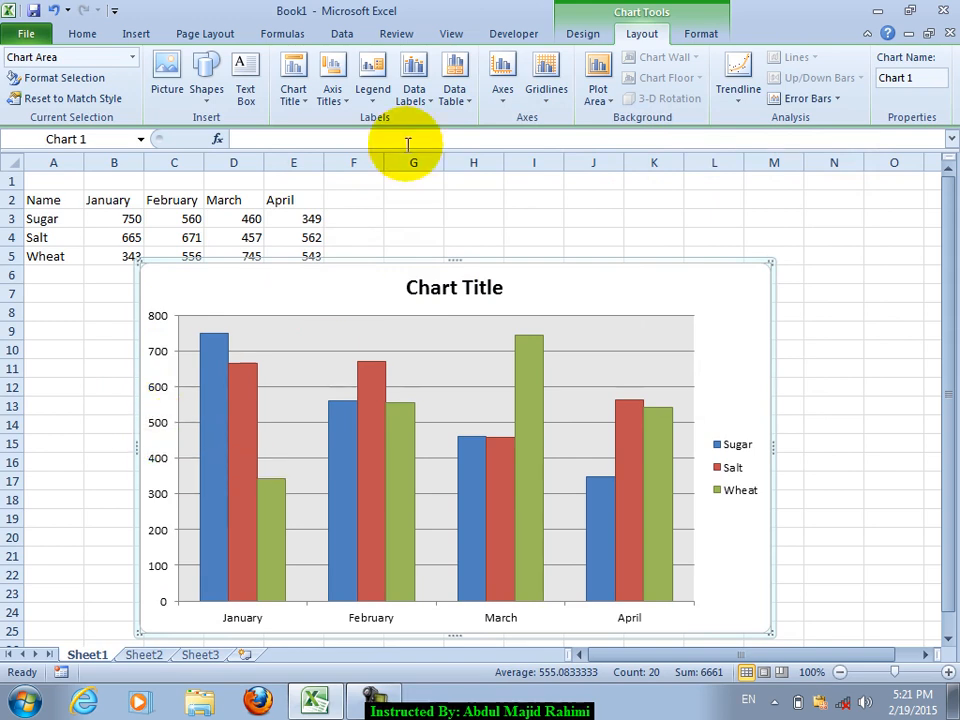
# Hide the primary horizontal gridlines with None and restore them with Major Gridlines
pyautogui.click(411, 95)
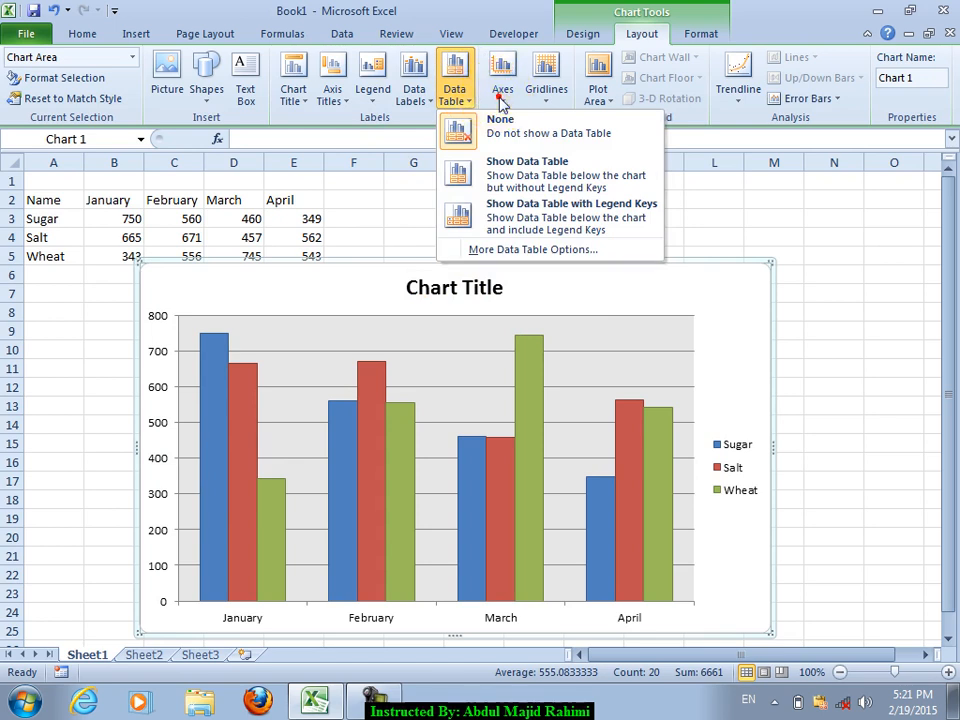
pyautogui.click(502, 98)
pyautogui.click(559, 92)
pyautogui.moveTo(592, 124)
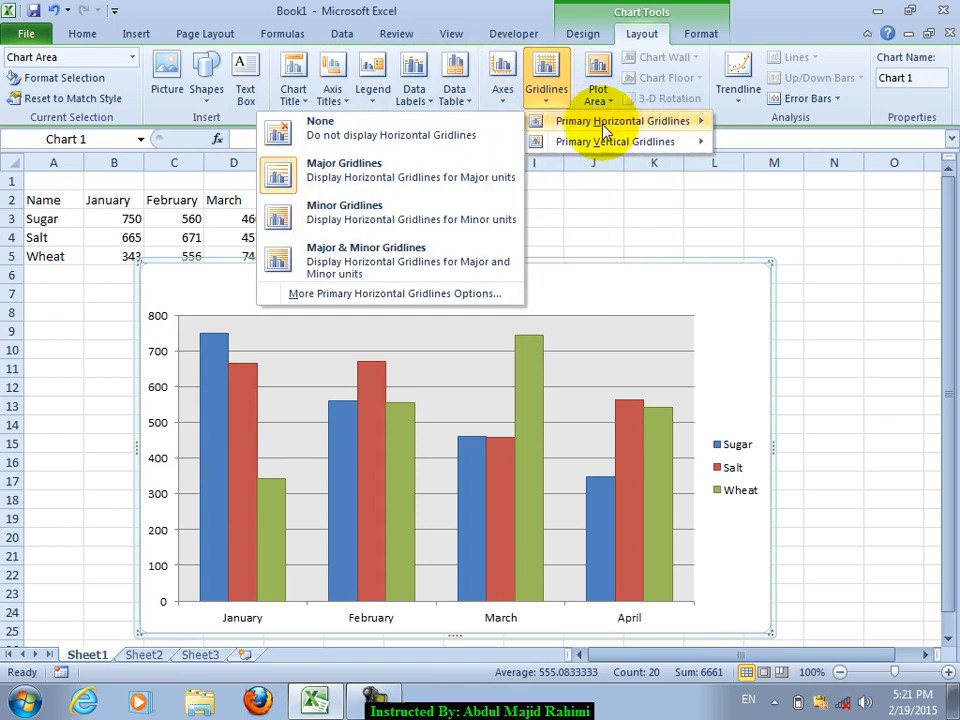
pyautogui.click(458, 133)
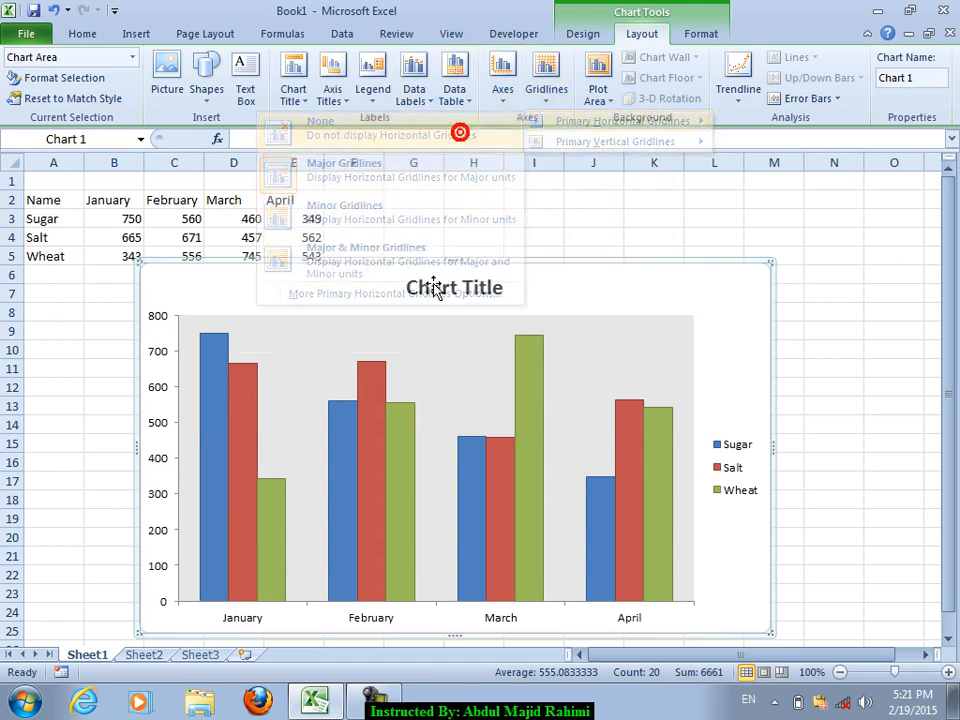
pyautogui.click(547, 92)
pyautogui.moveTo(566, 123)
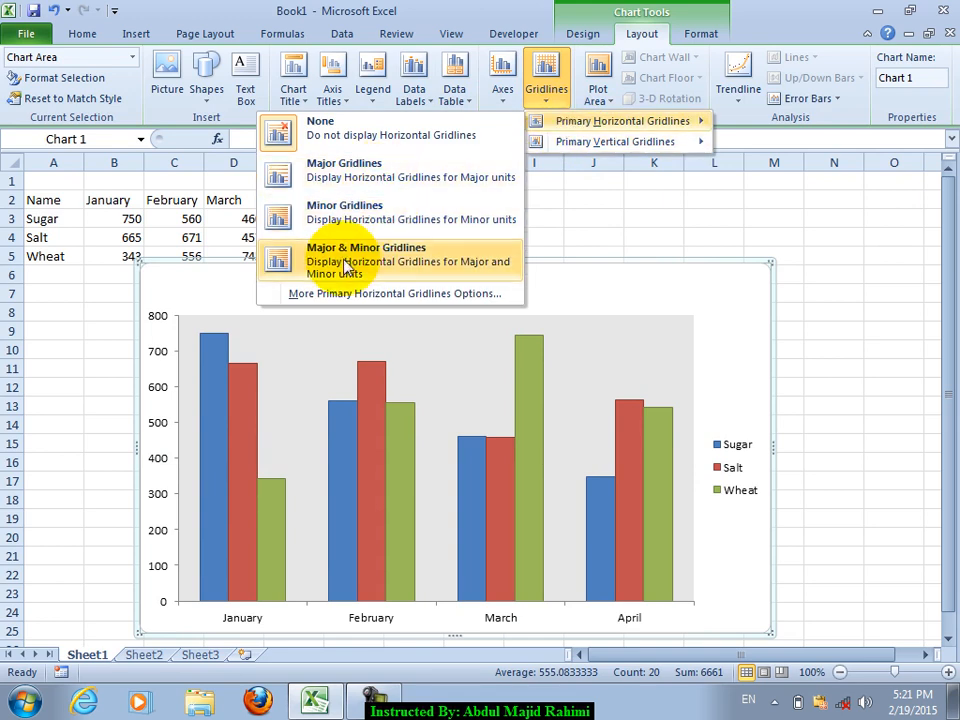
pyautogui.click(334, 165)
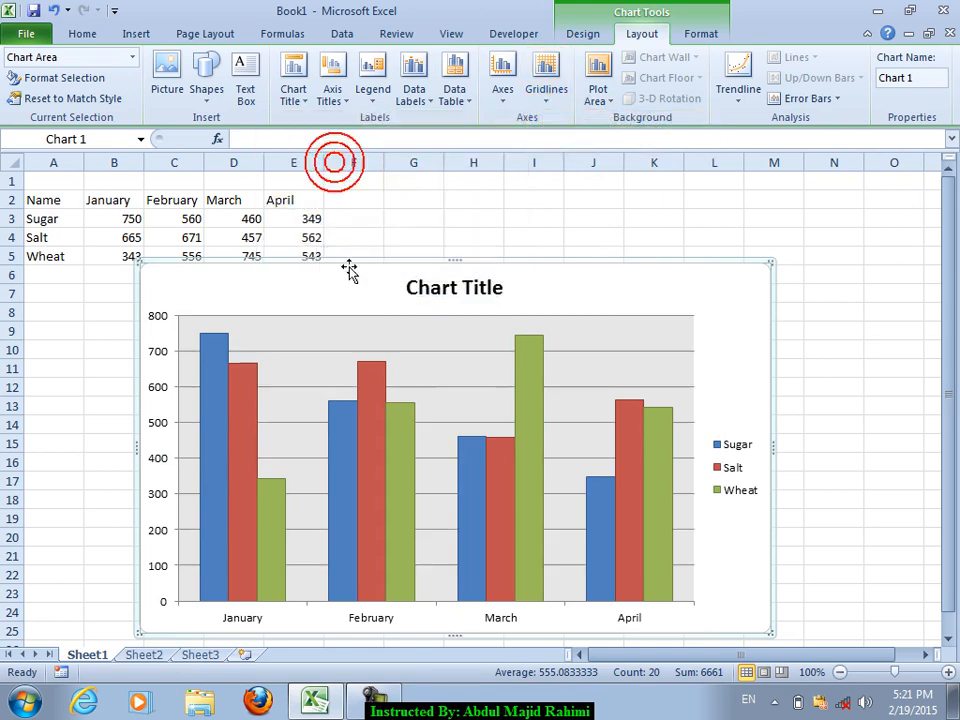
# Set the primary horizontal gridlines to Minor Gridlines, followed by Major & Minor Gridlines
pyautogui.click(548, 75)
pyautogui.moveTo(580, 142)
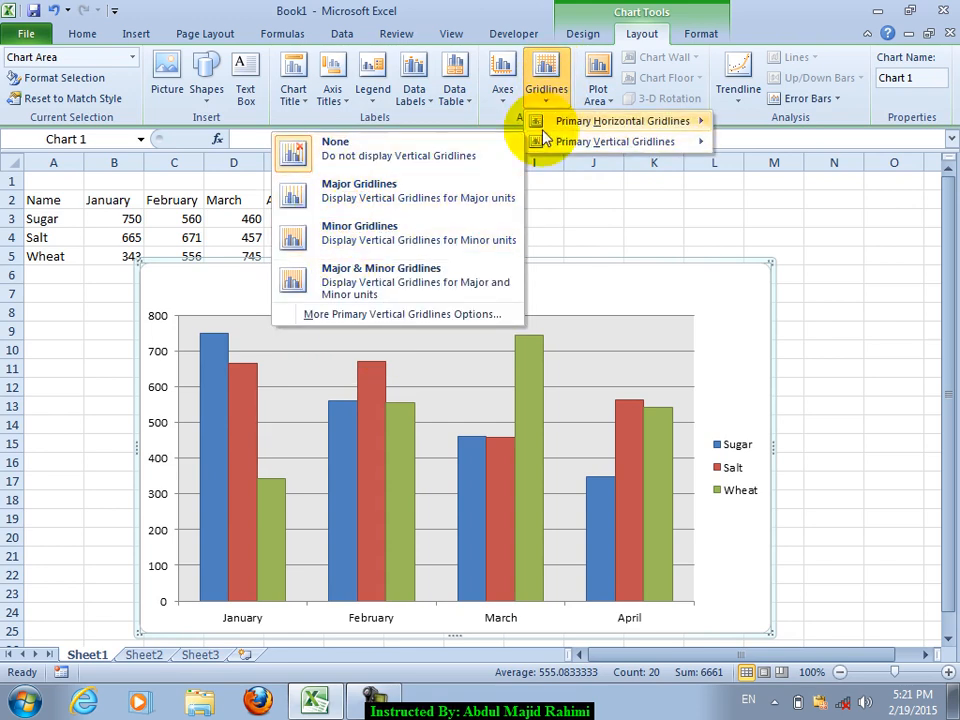
pyautogui.click(345, 215)
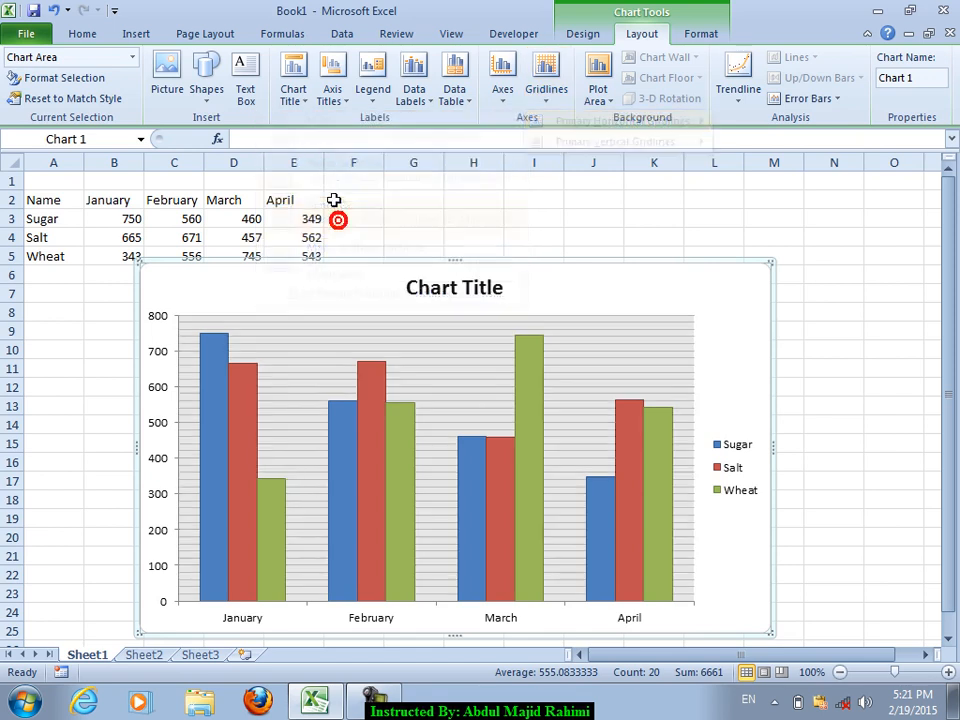
pyautogui.click(543, 90)
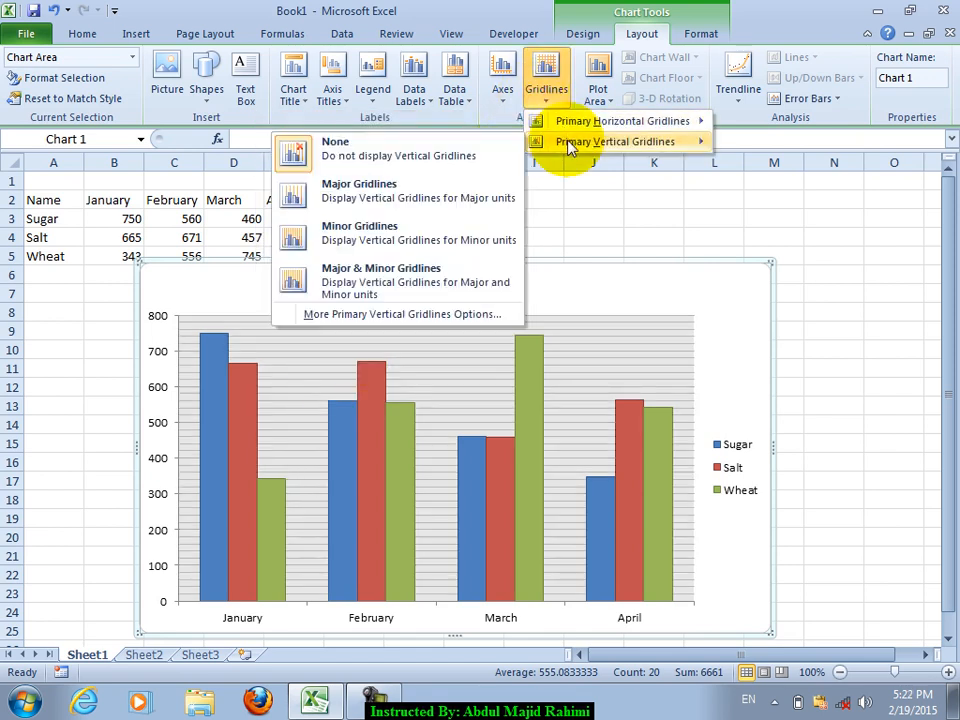
pyautogui.click(565, 125)
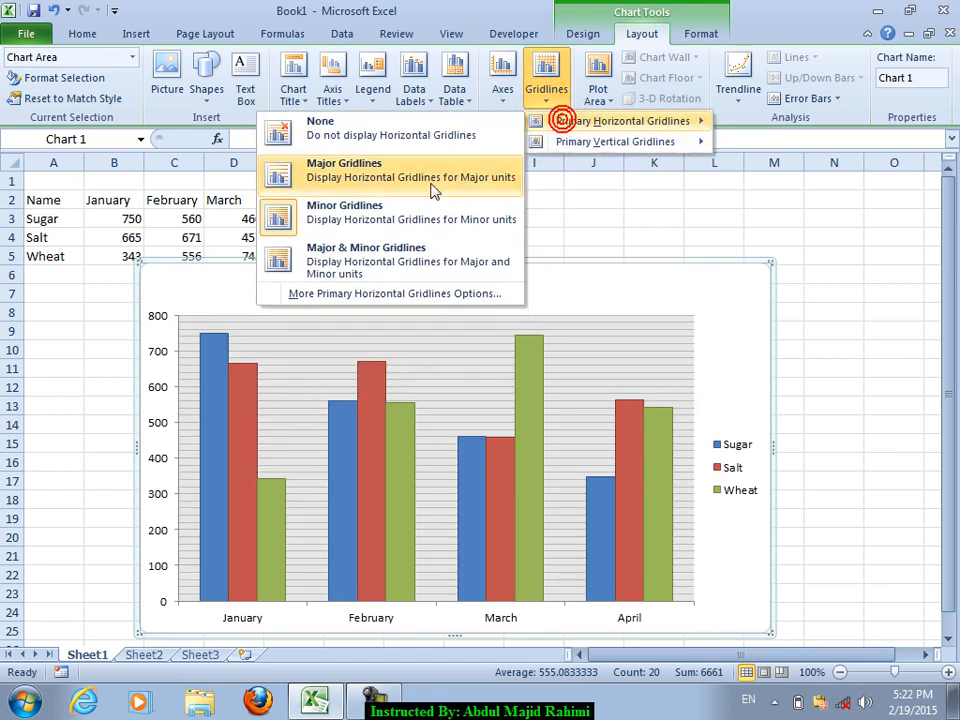
pyautogui.click(446, 251)
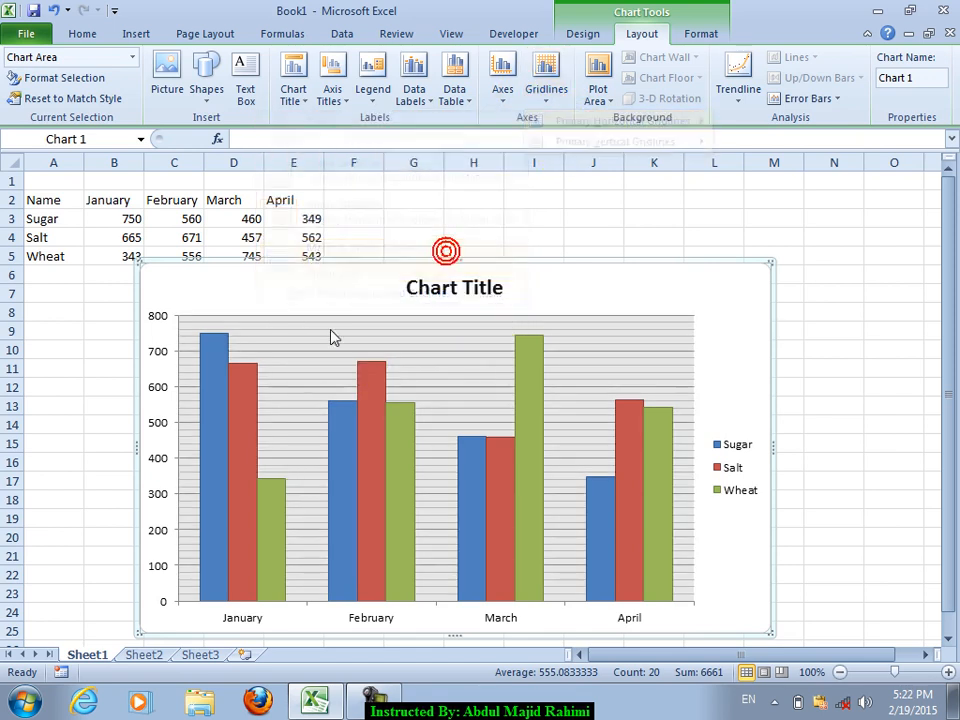
# Switch the primary horizontal gridlines back to Major Gridlines only
pyautogui.click(548, 100)
pyautogui.click(562, 124)
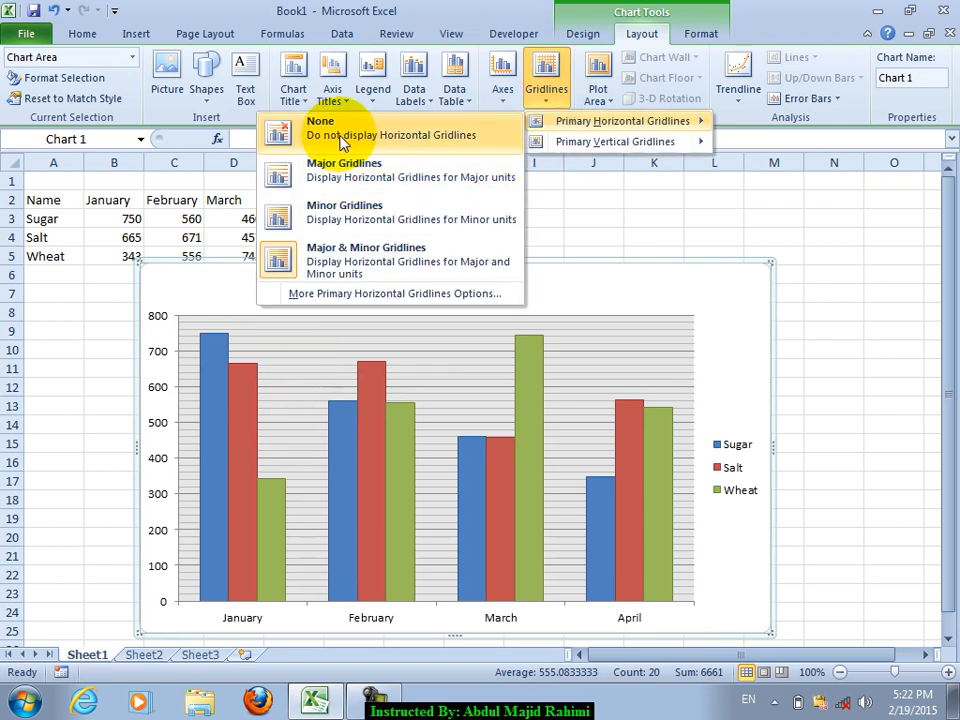
pyautogui.click(345, 163)
# Show the primary vertical gridlines as Major Gridlines and switch them to Minor Gridlines
pyautogui.click(546, 90)
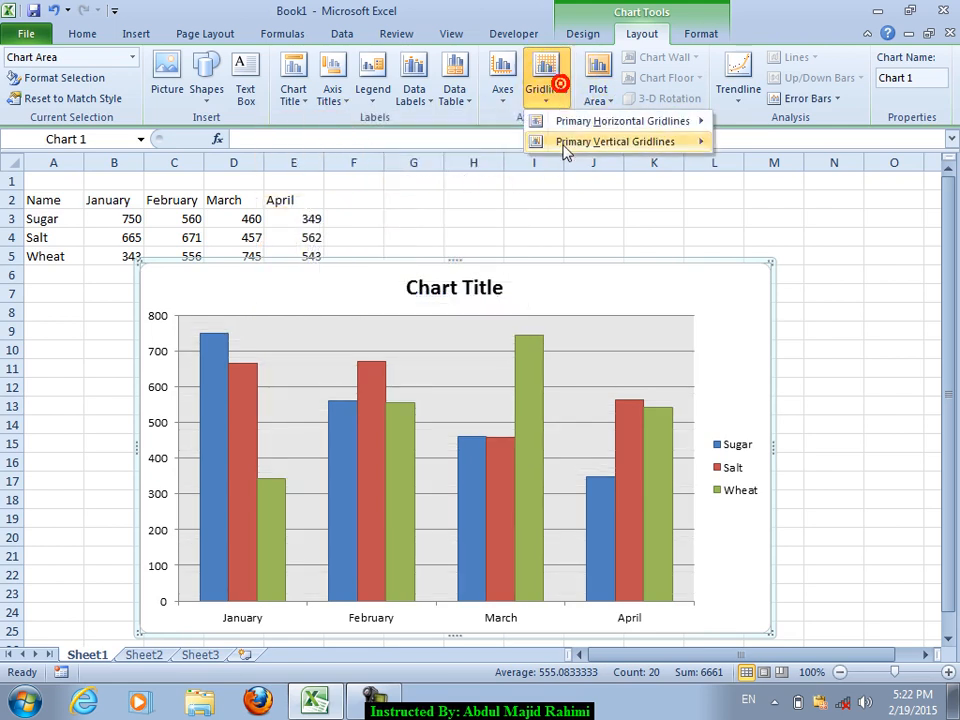
pyautogui.click(565, 141)
pyautogui.click(328, 203)
pyautogui.click(546, 90)
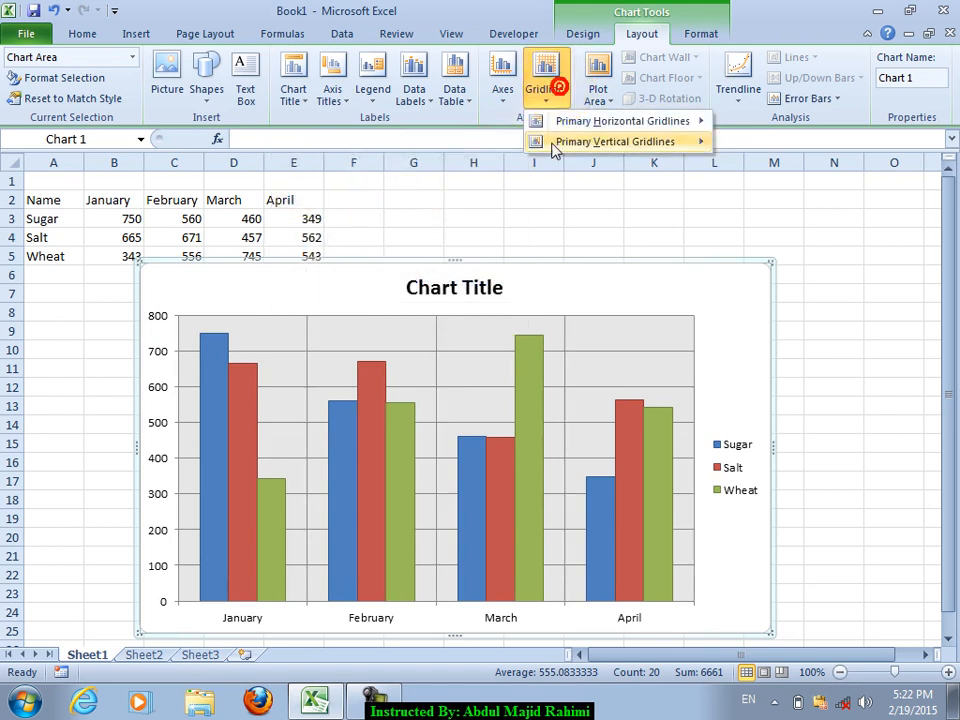
pyautogui.click(565, 141)
pyautogui.click(413, 233)
# Remove the primary vertical gridlines with the None option
pyautogui.click(546, 90)
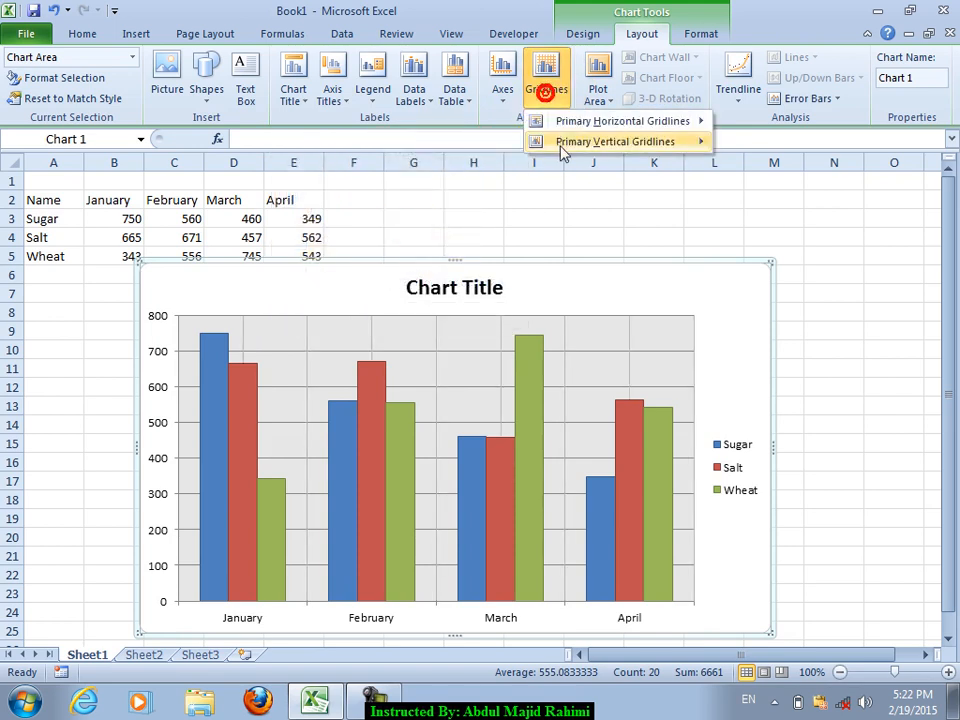
pyautogui.click(565, 141)
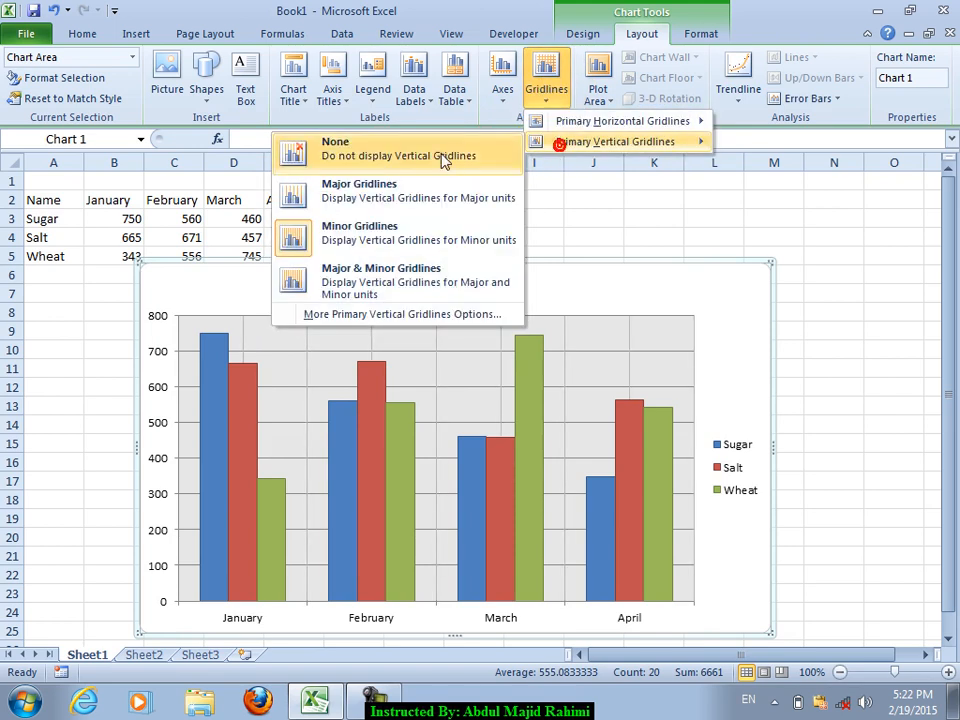
pyautogui.click(358, 148)
# Clear the plot area fill with None and restore the default fill with Show Plot Area
pyautogui.click(612, 96)
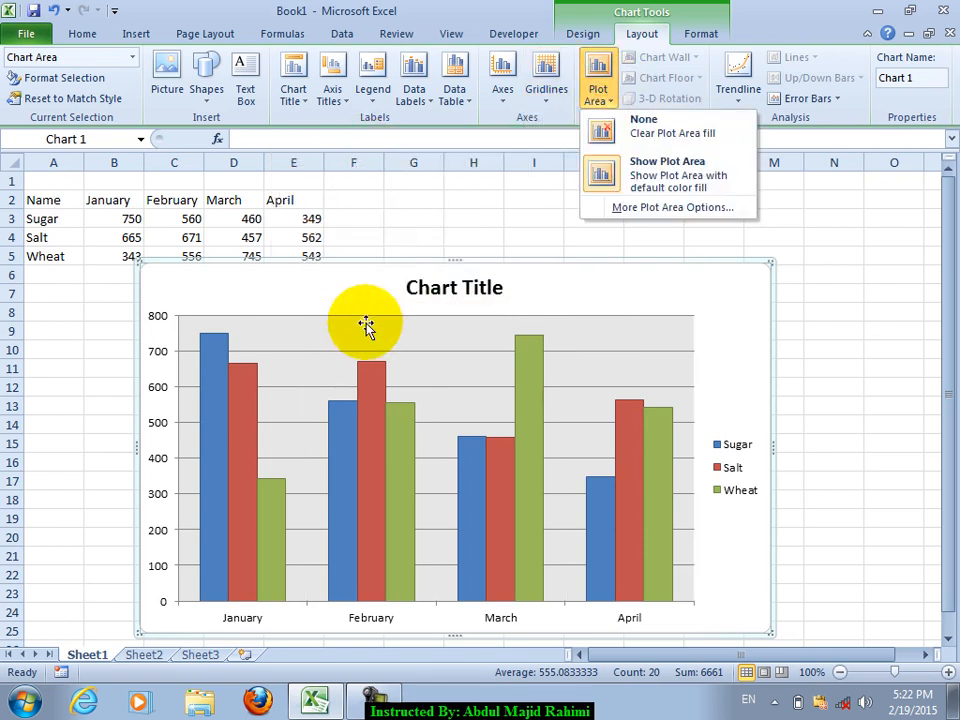
pyautogui.click(347, 313)
pyautogui.click(605, 95)
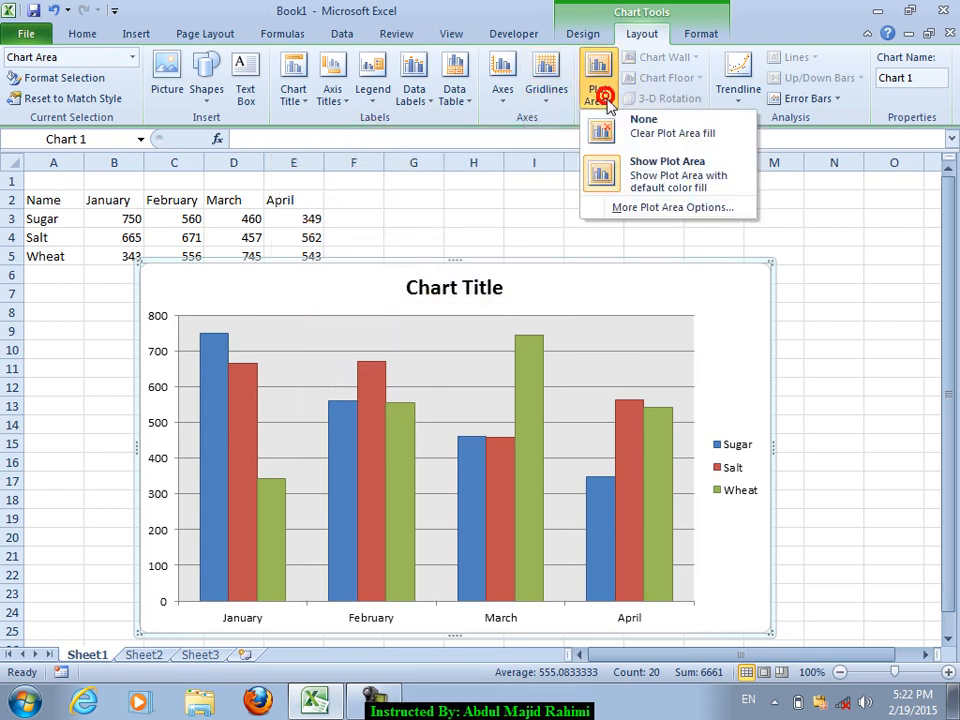
pyautogui.click(632, 133)
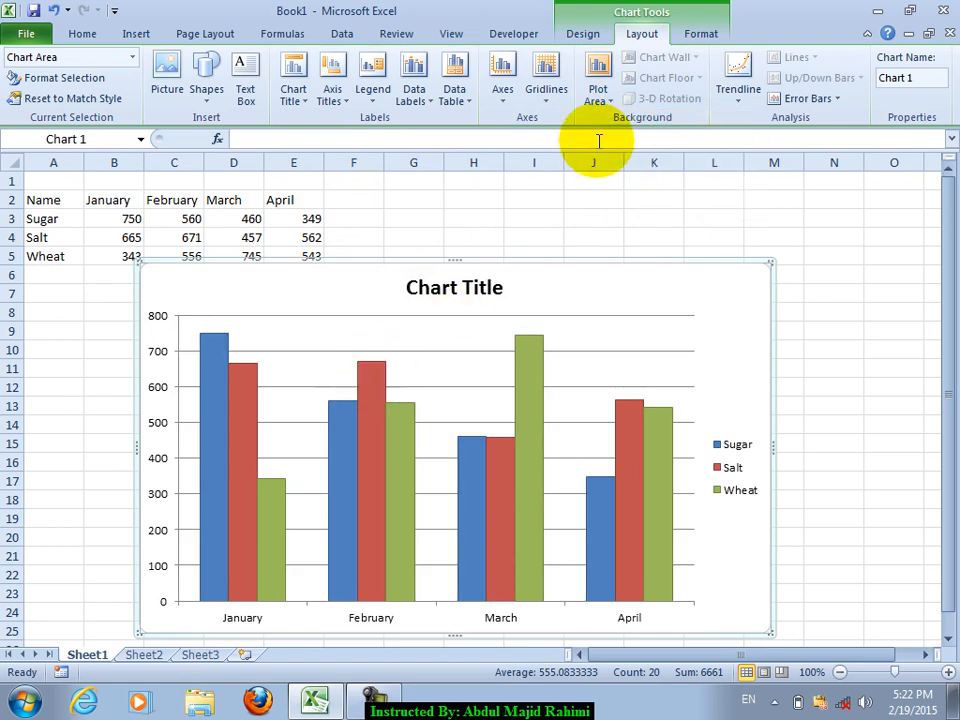
pyautogui.click(601, 100)
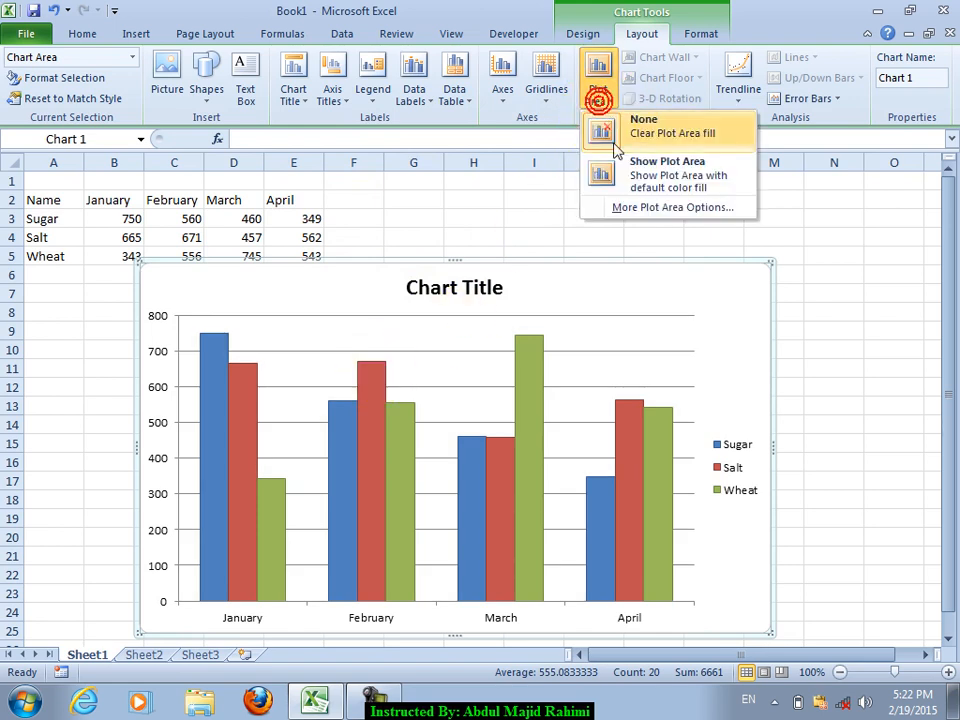
pyautogui.click(678, 180)
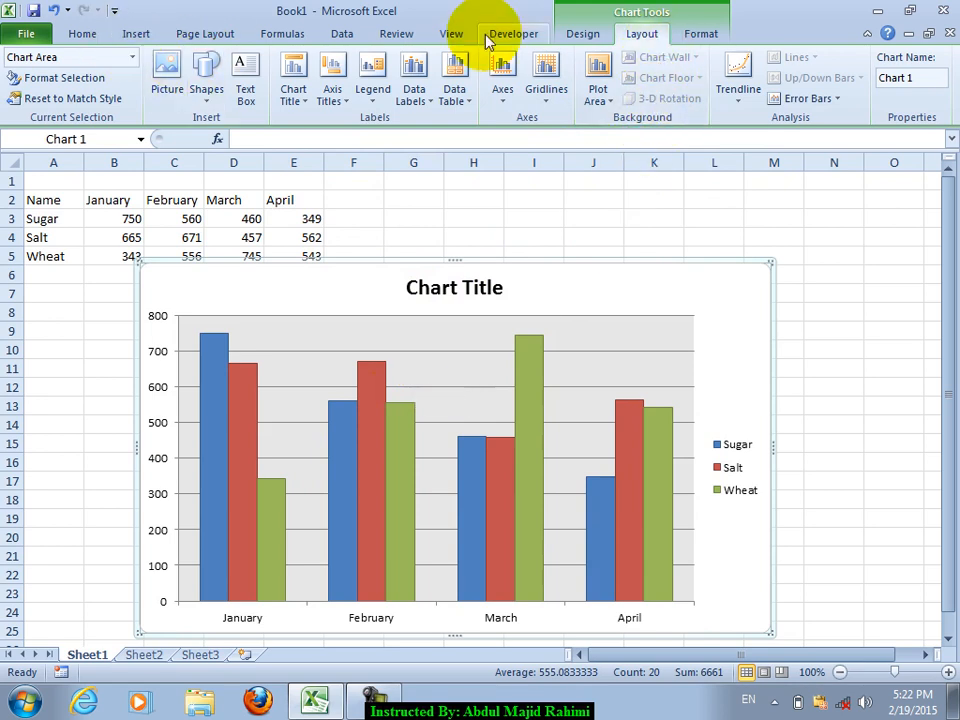
# Change the chart type to the 100% stacked column in 3-D
pyautogui.click(562, 36)
pyautogui.click(30, 78)
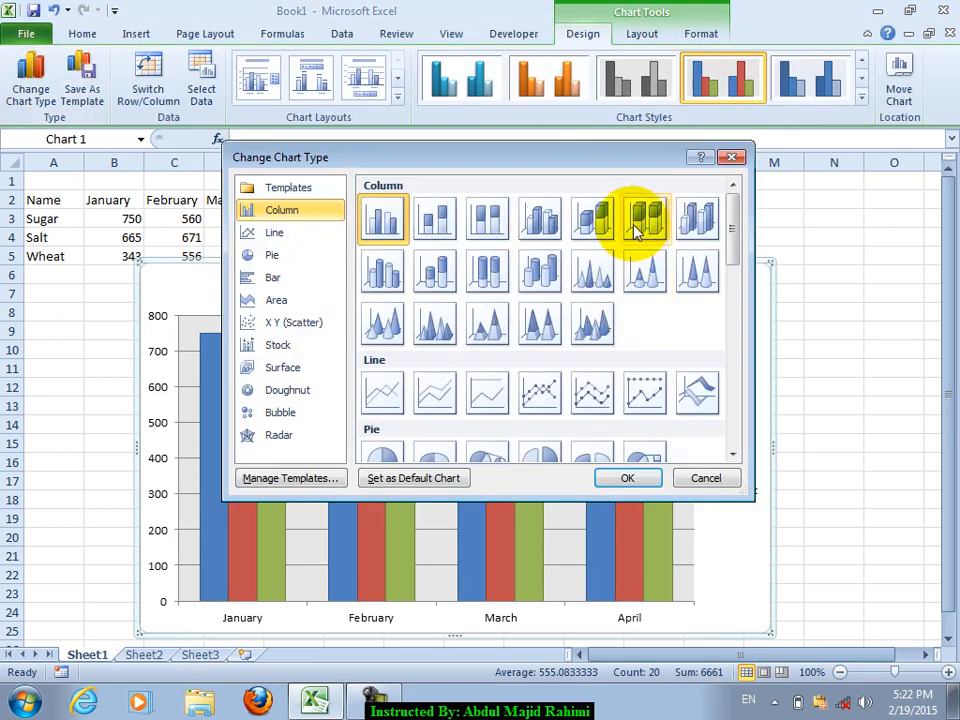
pyautogui.click(627, 480)
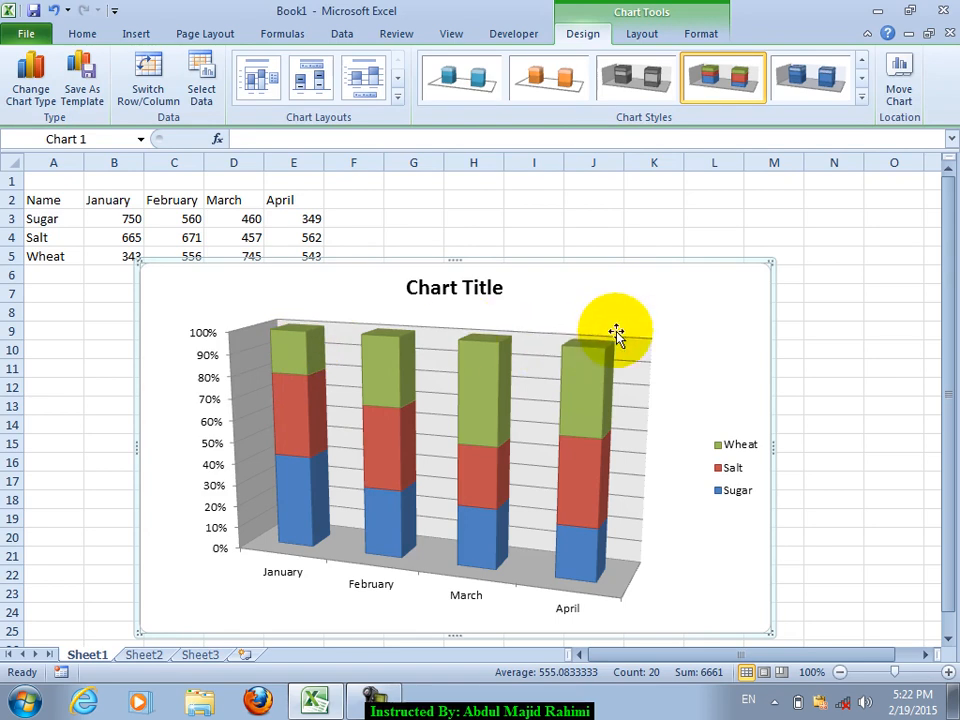
# Clear the chart wall fill with None and restore the default fill with Show Chart Wall
pyautogui.click(645, 33)
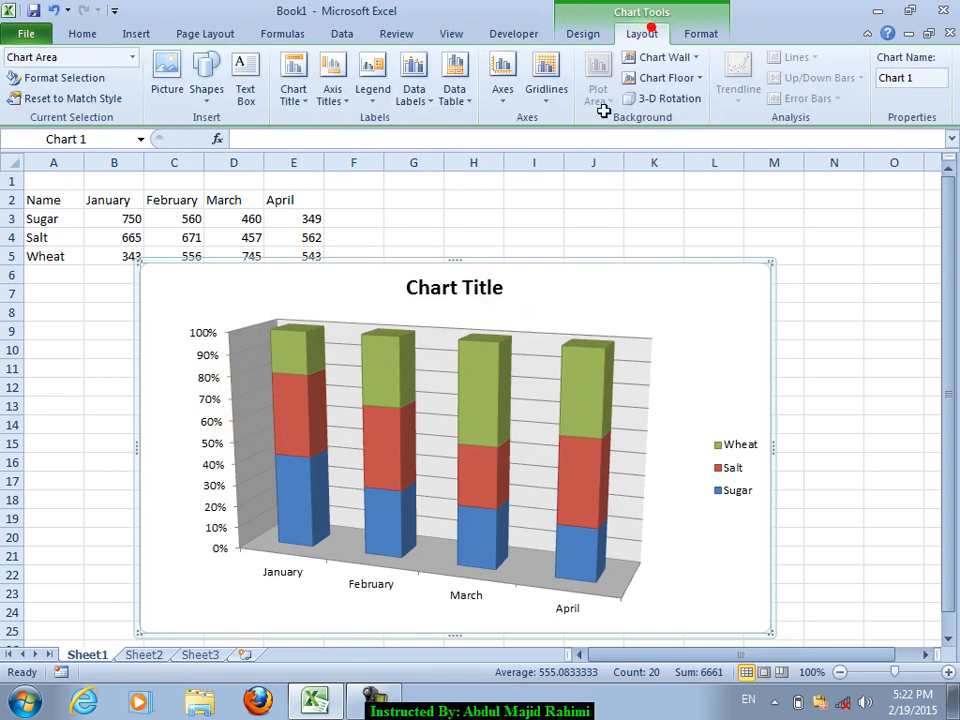
pyautogui.click(648, 57)
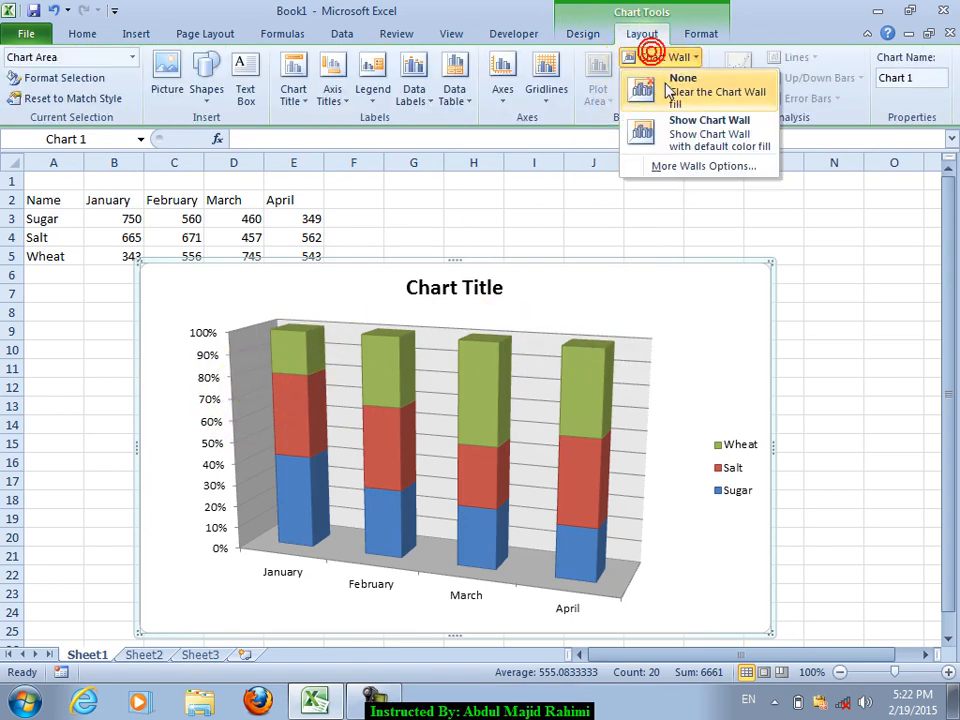
pyautogui.click(667, 88)
pyautogui.click(667, 57)
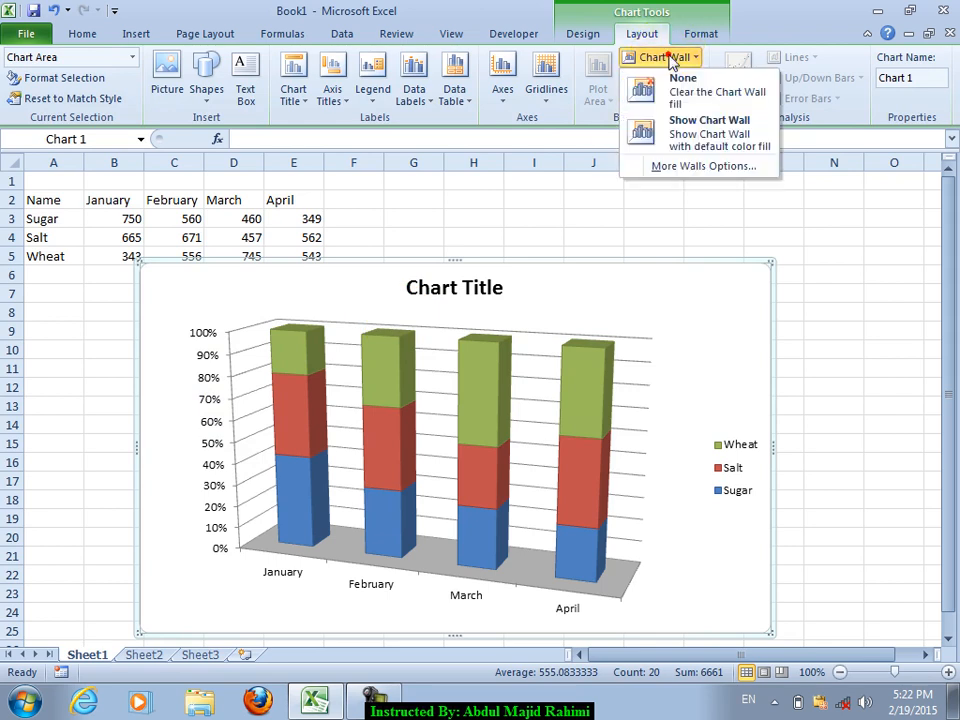
pyautogui.click(705, 140)
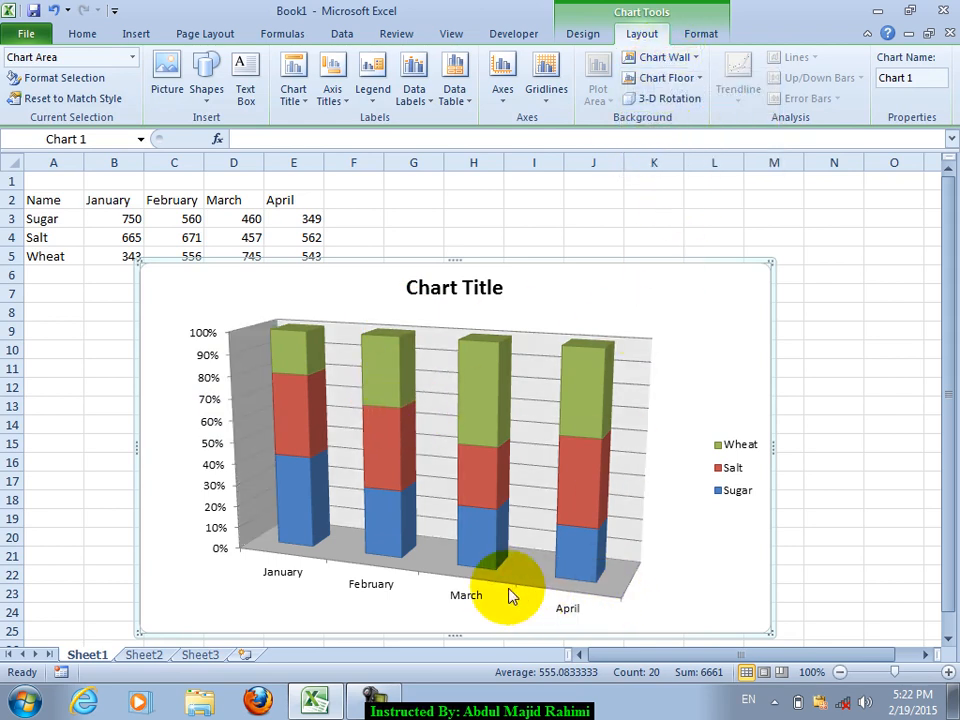
# Clear the chart floor fill with None and restore the default fill with Show Chart Floor
pyautogui.click(670, 78)
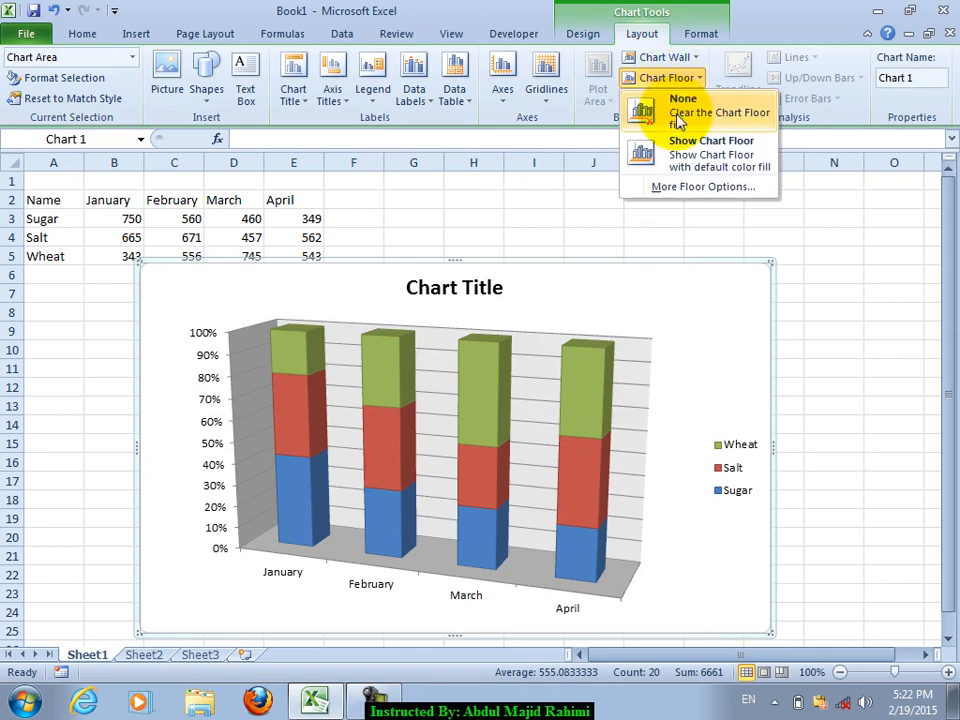
pyautogui.click(680, 110)
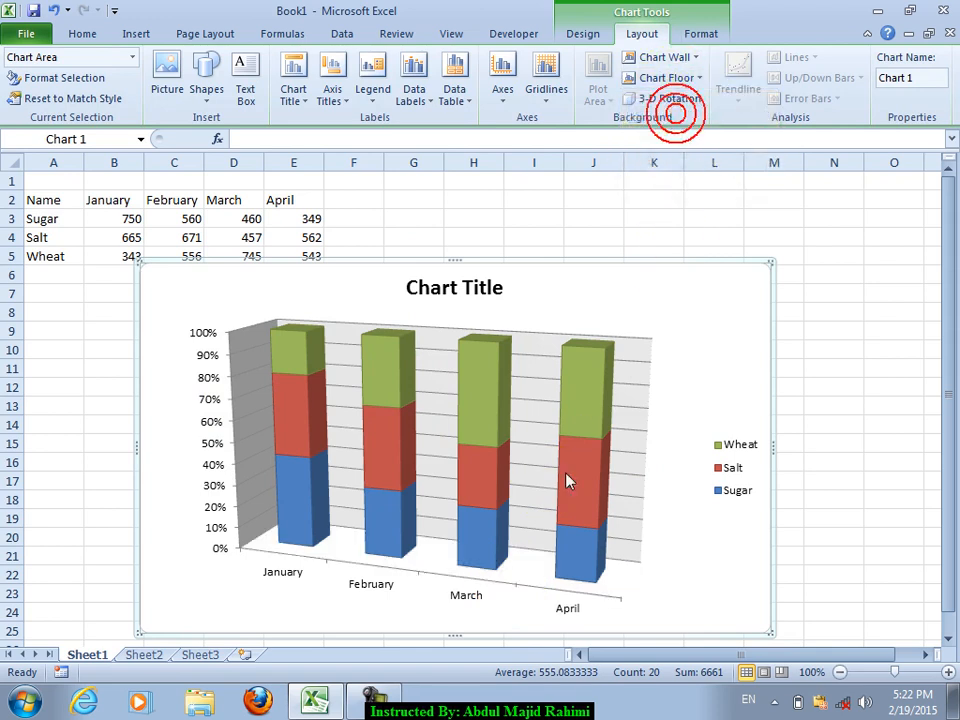
pyautogui.click(668, 79)
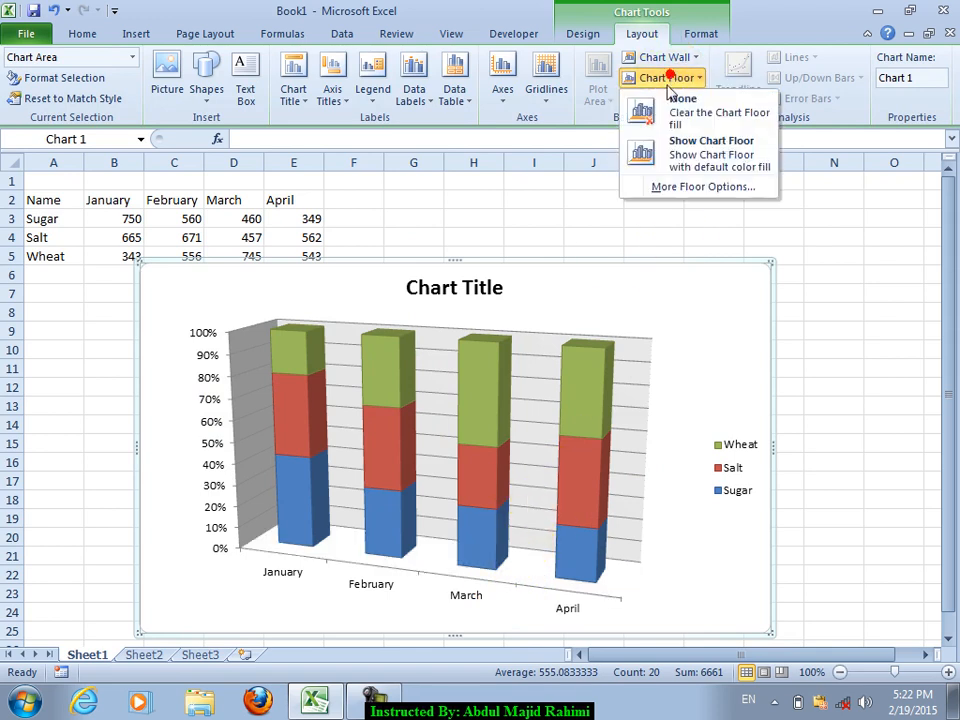
pyautogui.click(753, 155)
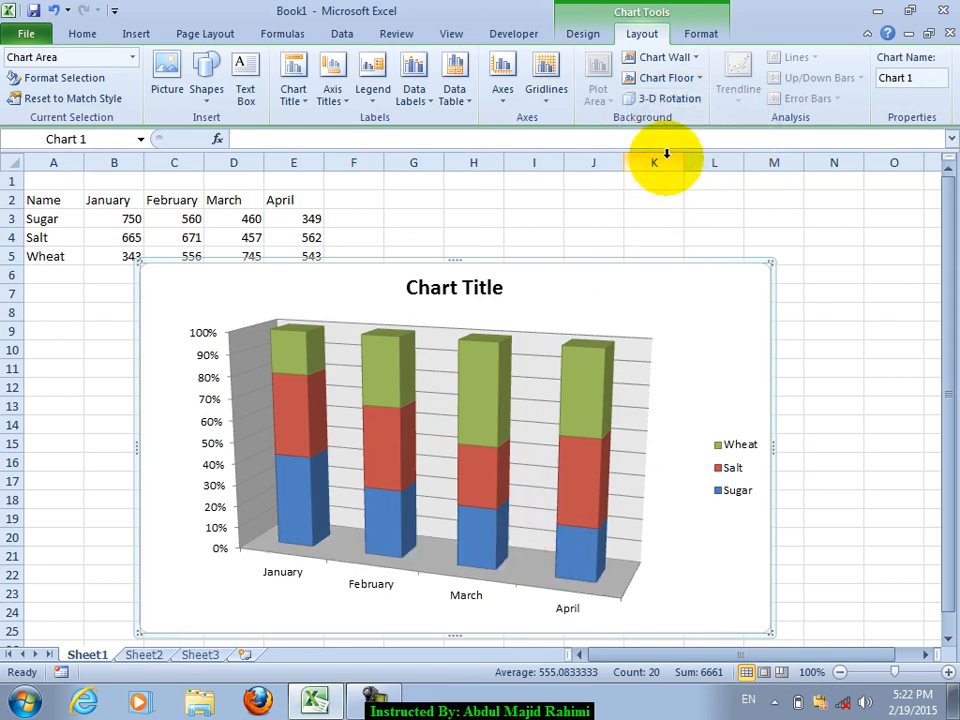
# Set the chart's 3-D rotation to X 10° and Y 0° with a perspective of 10°
pyautogui.click(668, 99)
pyautogui.moveTo(461, 104); pyautogui.dragTo(178, 158)
pyautogui.click(221, 279)
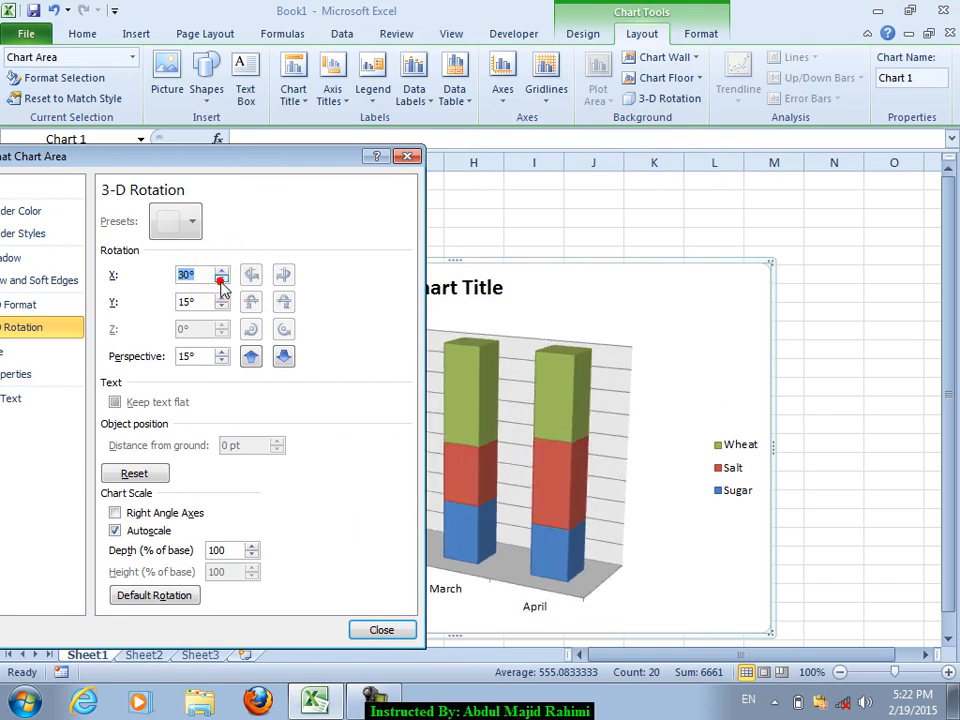
pyautogui.click(222, 306)
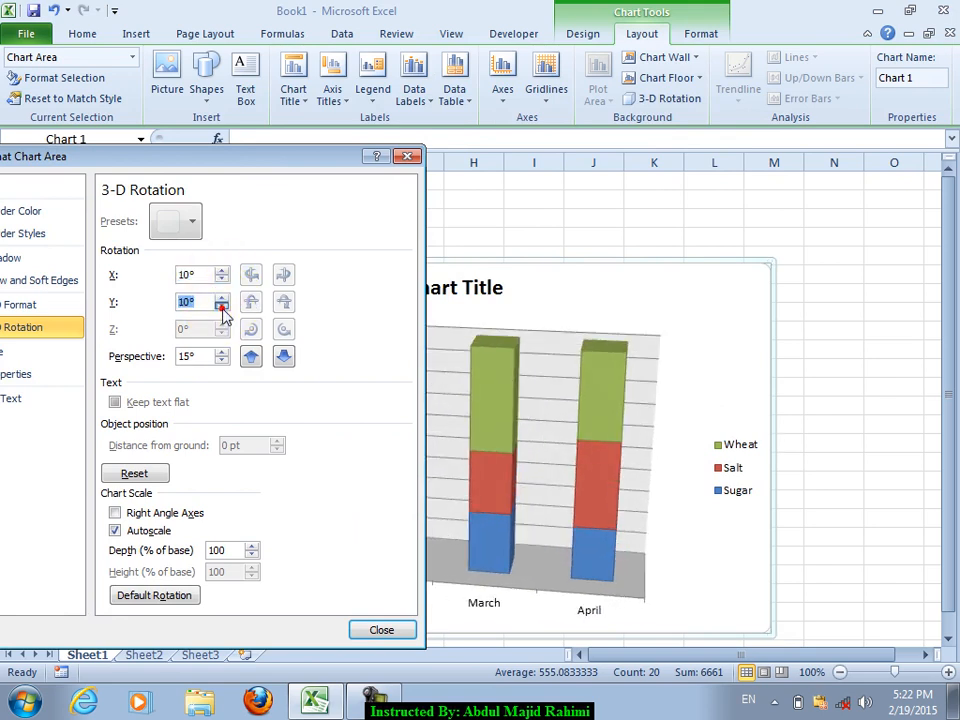
pyautogui.click(222, 306)
pyautogui.click(284, 357)
pyautogui.click(251, 357)
pyautogui.click(251, 357)
pyautogui.click(149, 485)
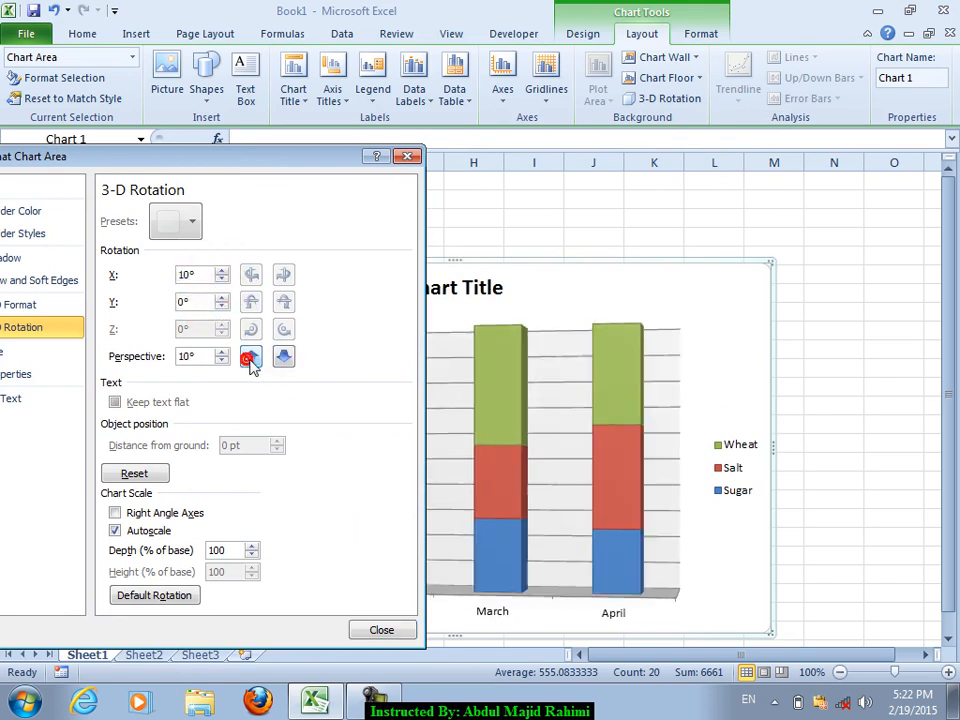
pyautogui.click(362, 632)
# Change the chart type from the 3-D stacked column to the 2-D clustered column
pyautogui.click(588, 28)
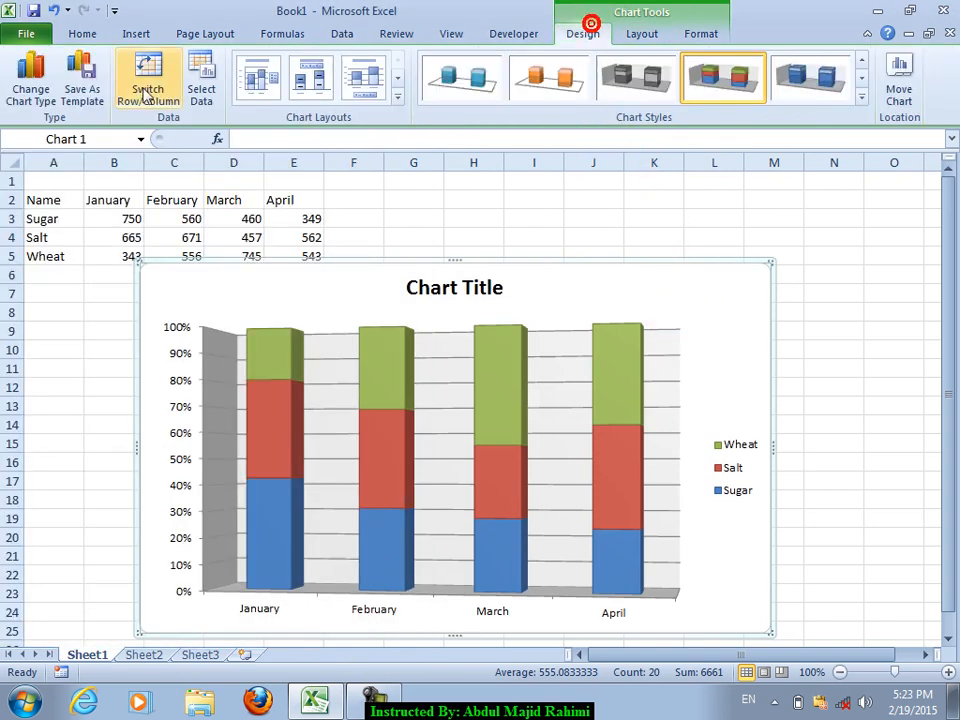
pyautogui.click(33, 82)
pyautogui.click(382, 216)
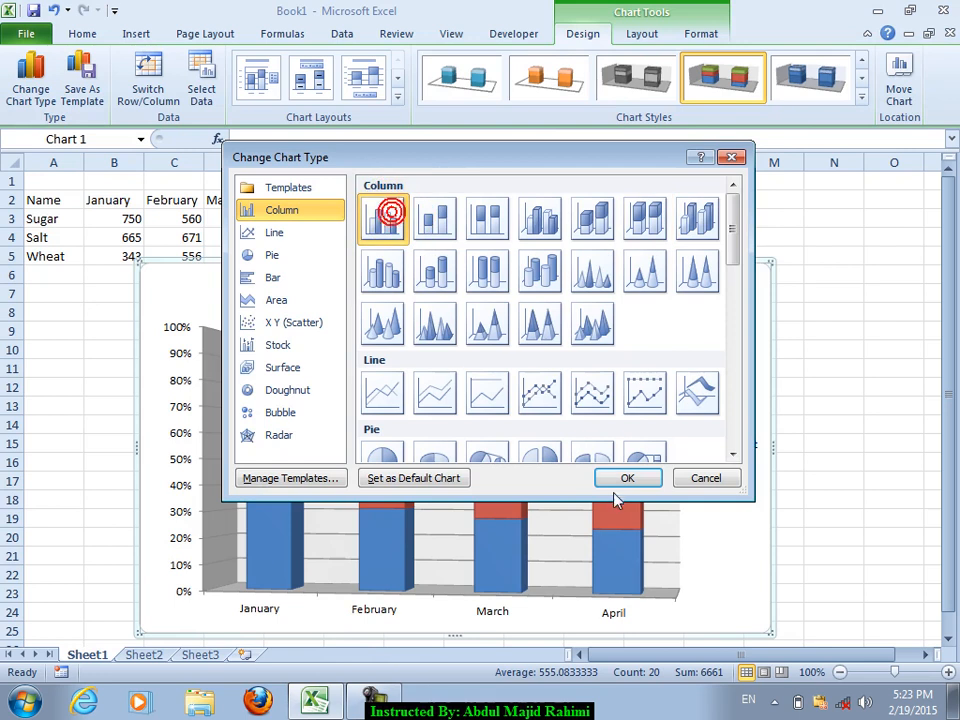
pyautogui.click(610, 476)
# Add a Linear Trendline based on the Salt series
pyautogui.click(638, 36)
pyautogui.click(699, 36)
pyautogui.click(667, 35)
pyautogui.click(727, 98)
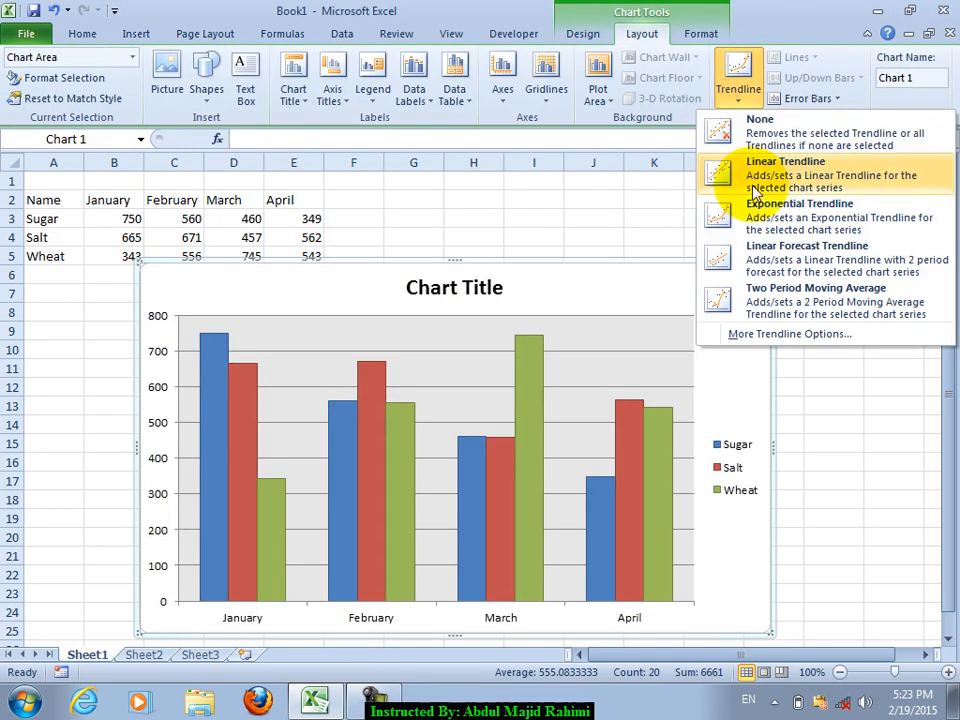
pyautogui.click(754, 172)
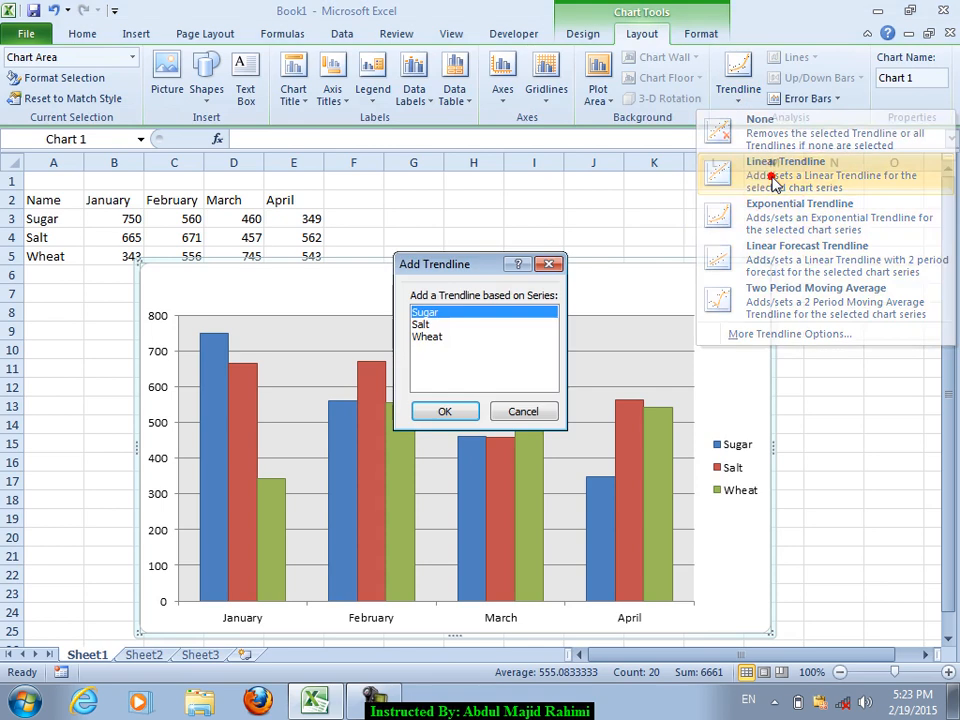
pyautogui.click(422, 326)
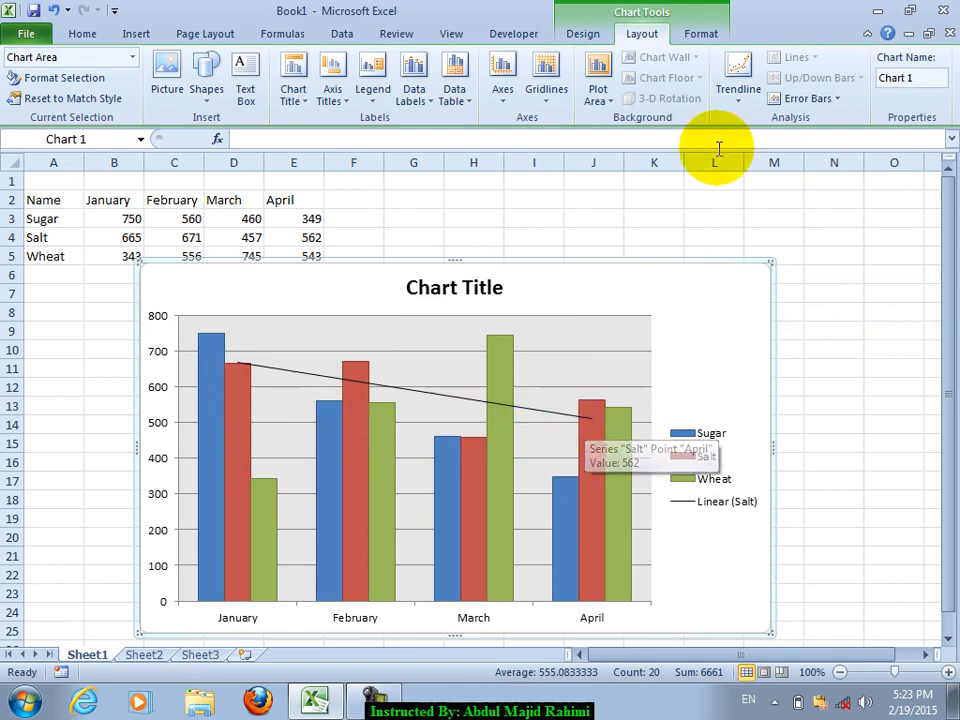
# Add a Linear Forecast Trendline based on the Wheat series and undo both trendlines
pyautogui.click(739, 86)
pyautogui.click(795, 253)
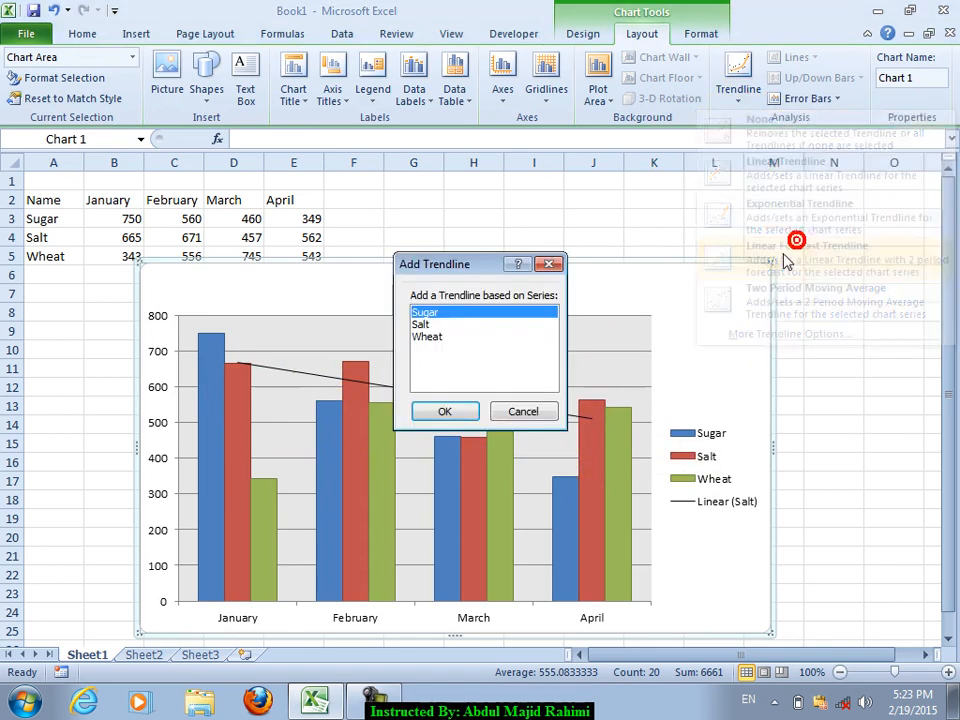
pyautogui.click(428, 335)
pyautogui.click(448, 413)
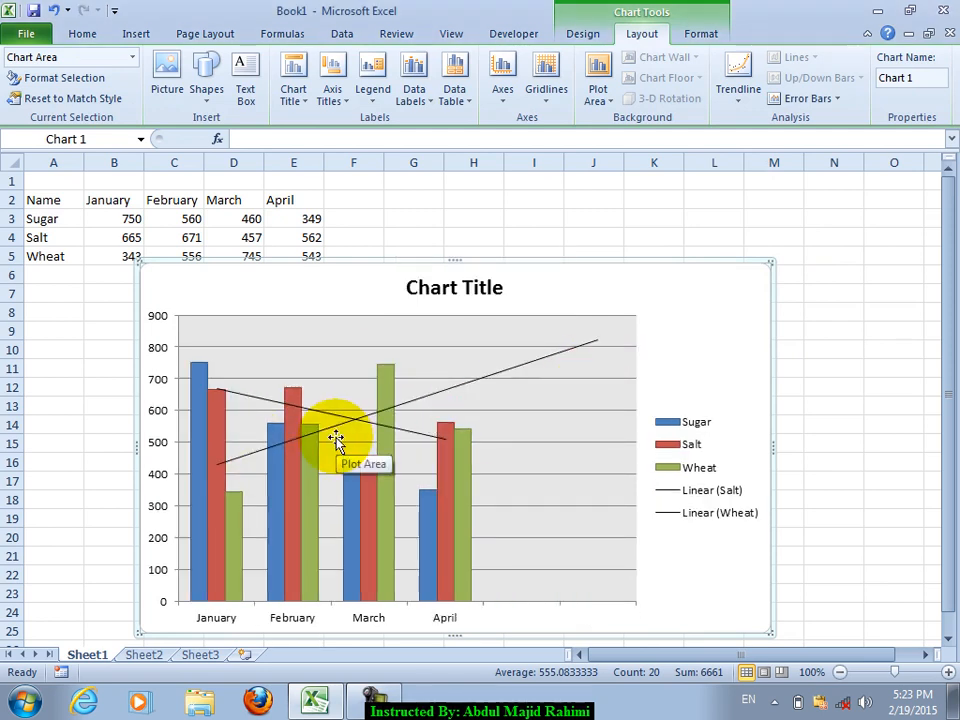
pyautogui.hotkey('ctrl', 'z')
pyautogui.hotkey('ctrl', 'z')
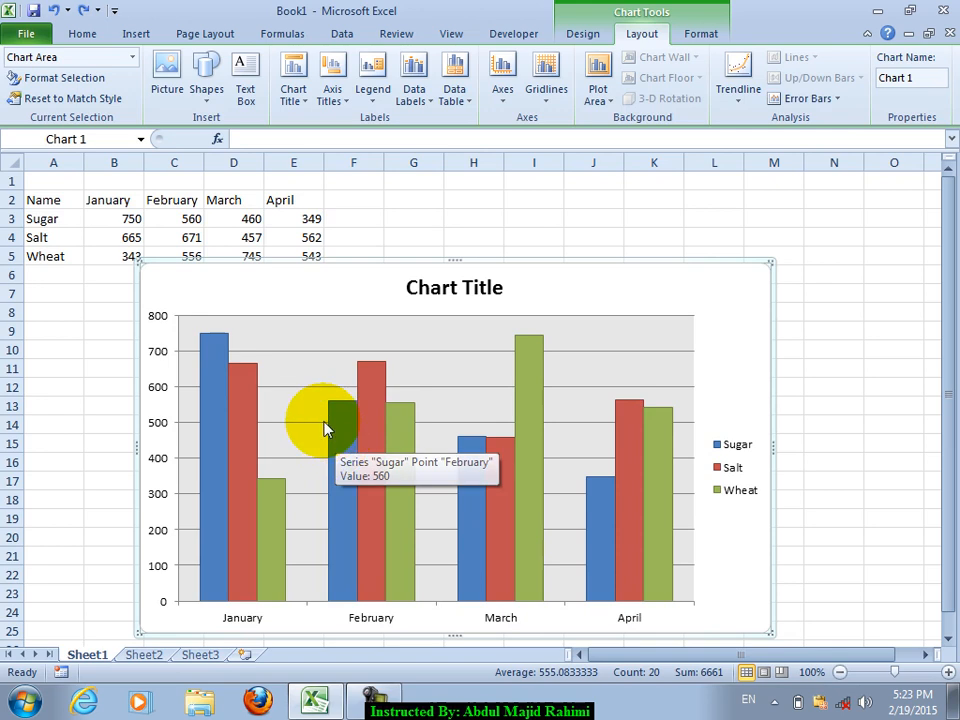
# Change the chart type to the 100% stacked line with markers
pyautogui.click(581, 34)
pyautogui.click(30, 72)
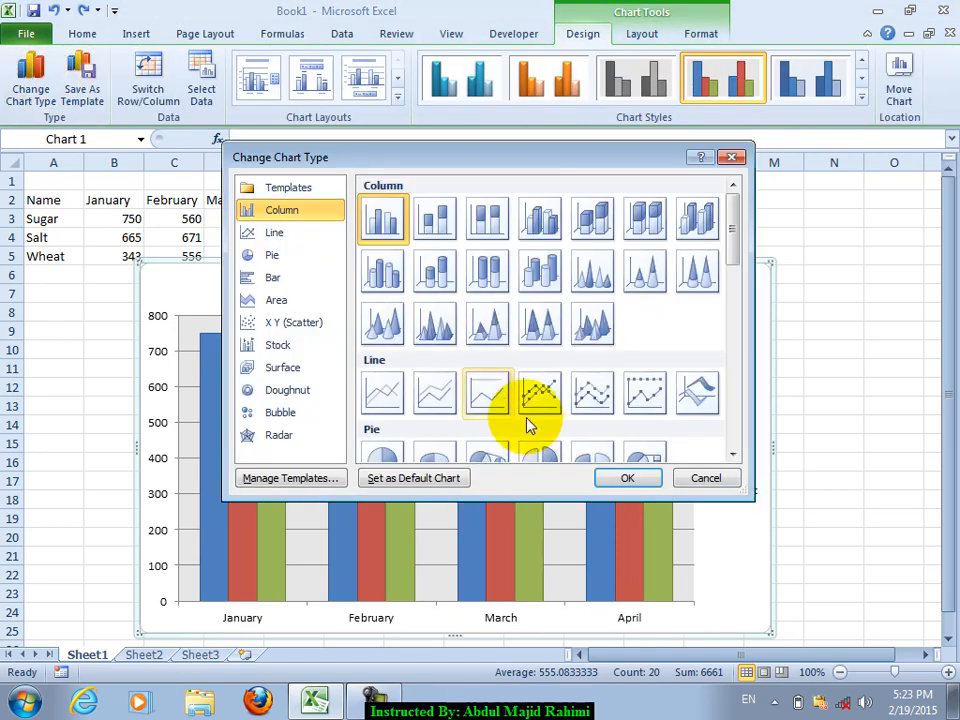
pyautogui.click(497, 403)
pyautogui.click(645, 394)
pyautogui.click(628, 478)
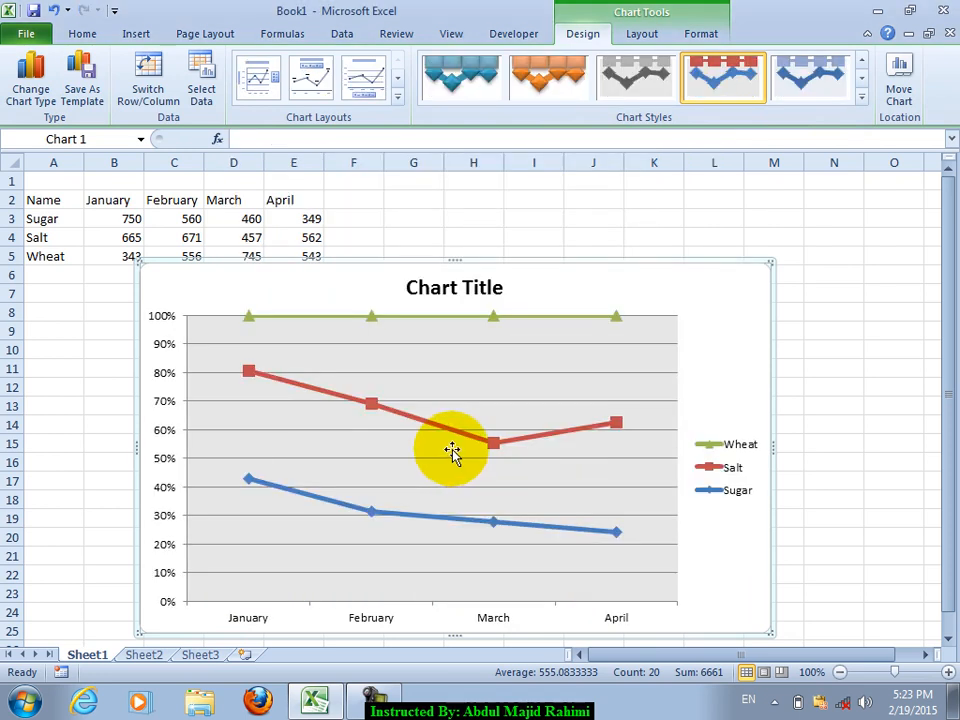
# Show Drop Lines on the line chart
pyautogui.click(642, 34)
pyautogui.click(794, 57)
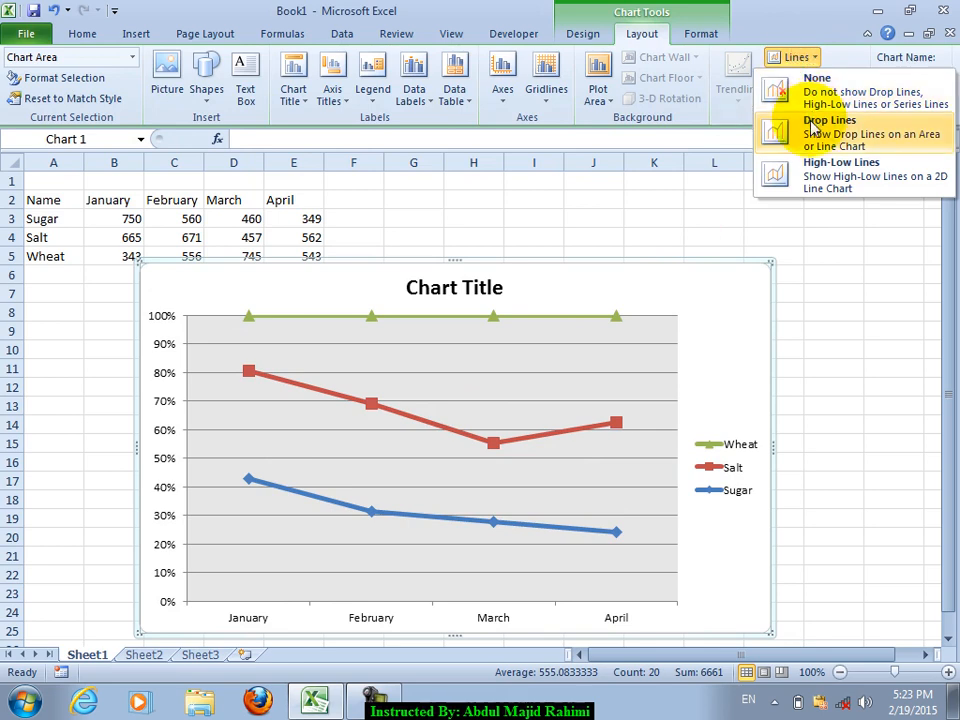
pyautogui.click(810, 126)
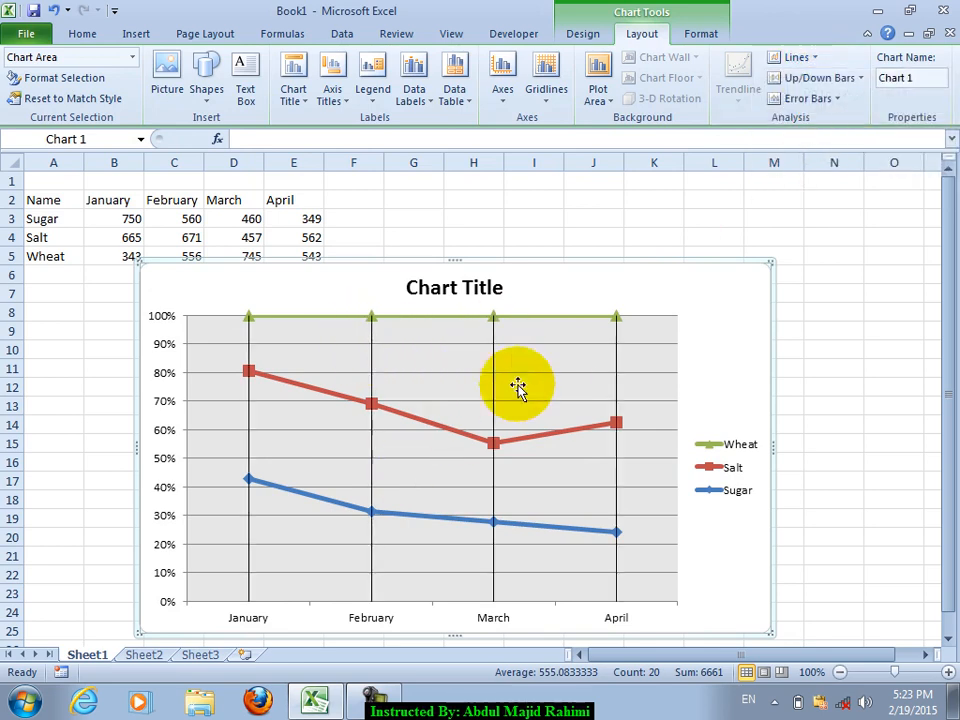
# Replace the drop lines with High-Low Lines and remove them with the None option
pyautogui.click(818, 78)
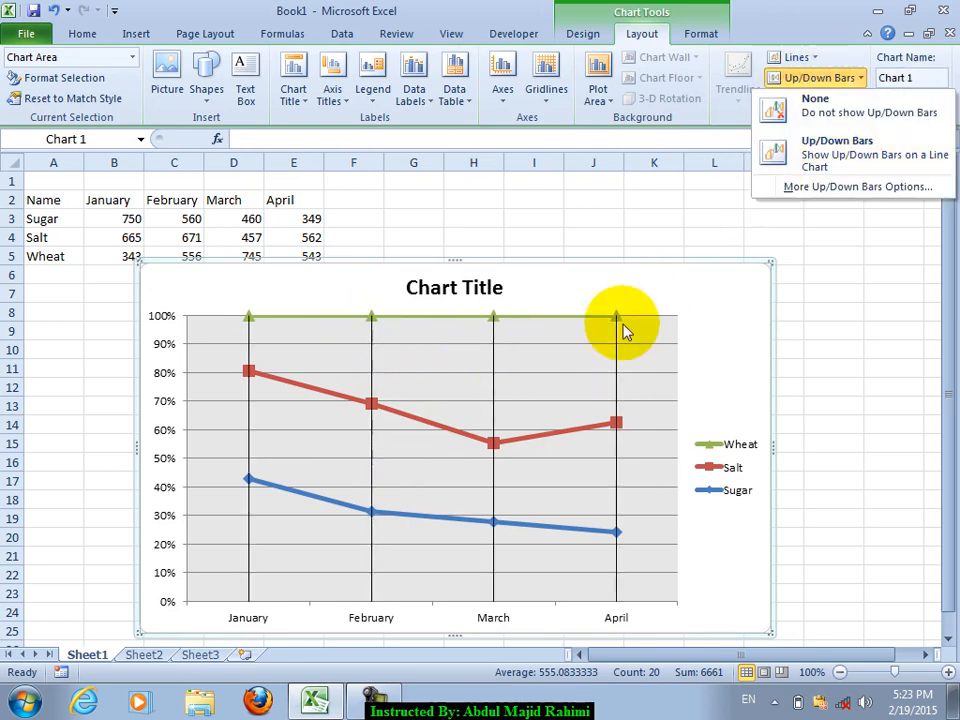
pyautogui.click(794, 58)
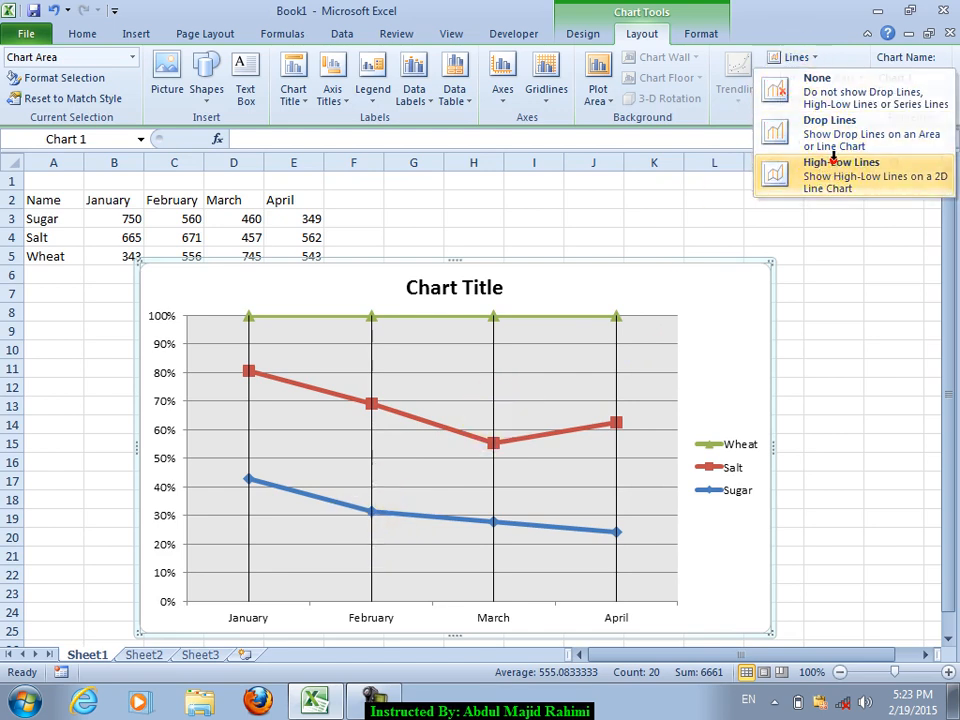
pyautogui.click(818, 170)
pyautogui.click(797, 58)
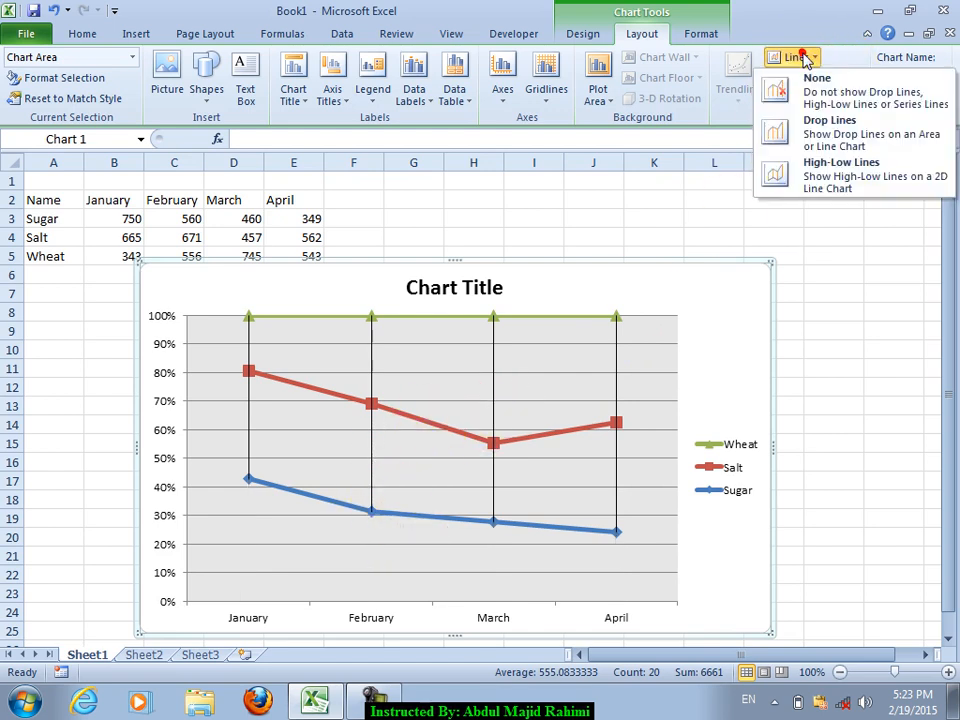
pyautogui.click(818, 100)
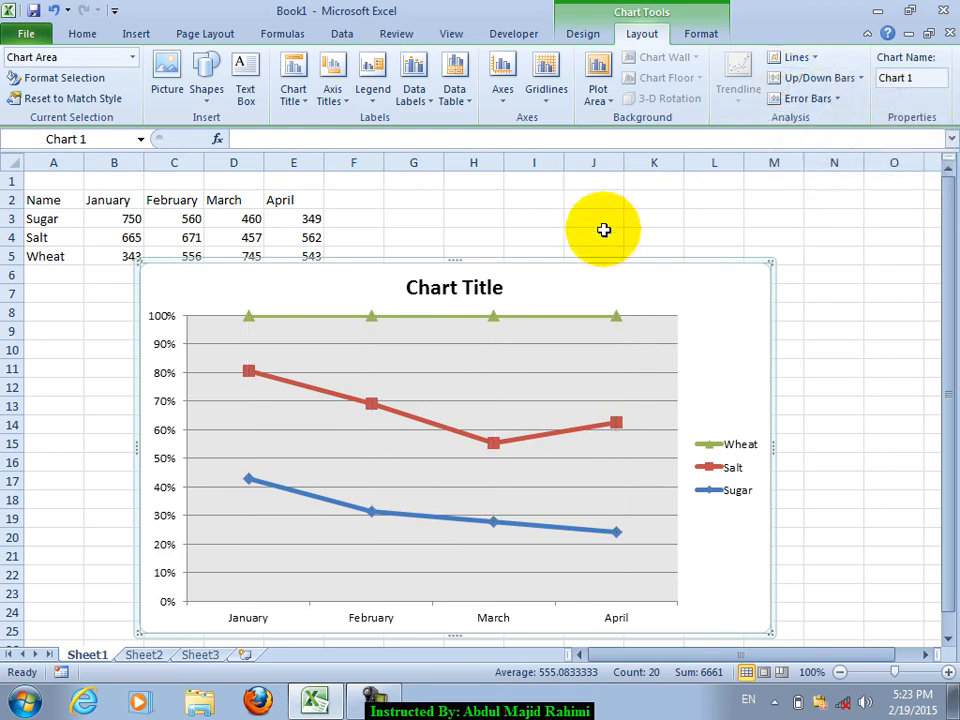
# Show Up/Down Bars on the line chart and remove them with the None option
pyautogui.click(815, 78)
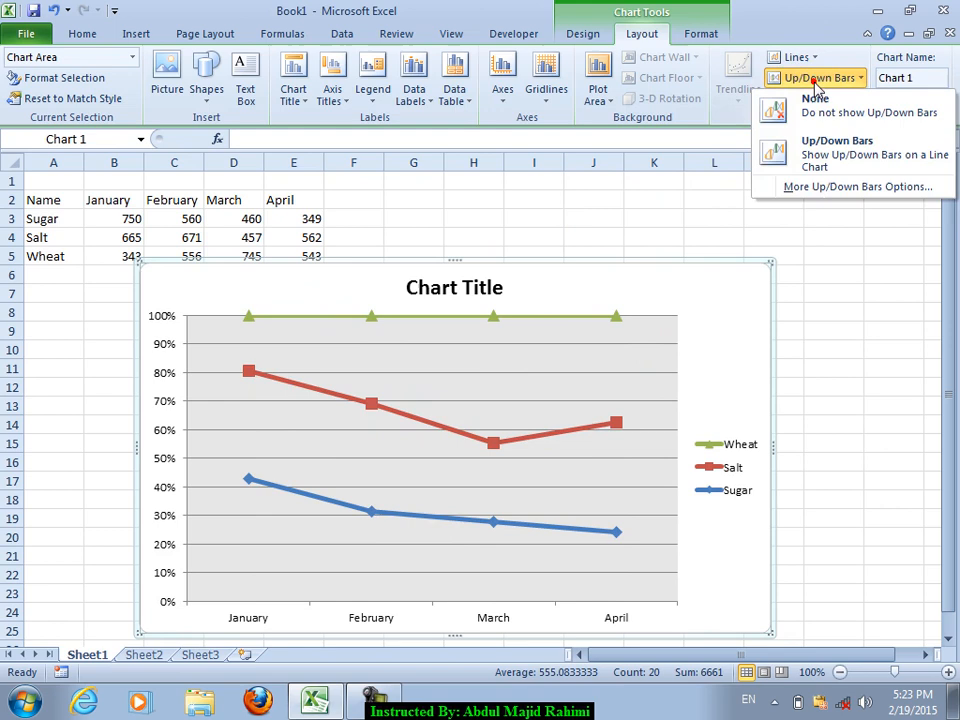
pyautogui.click(818, 143)
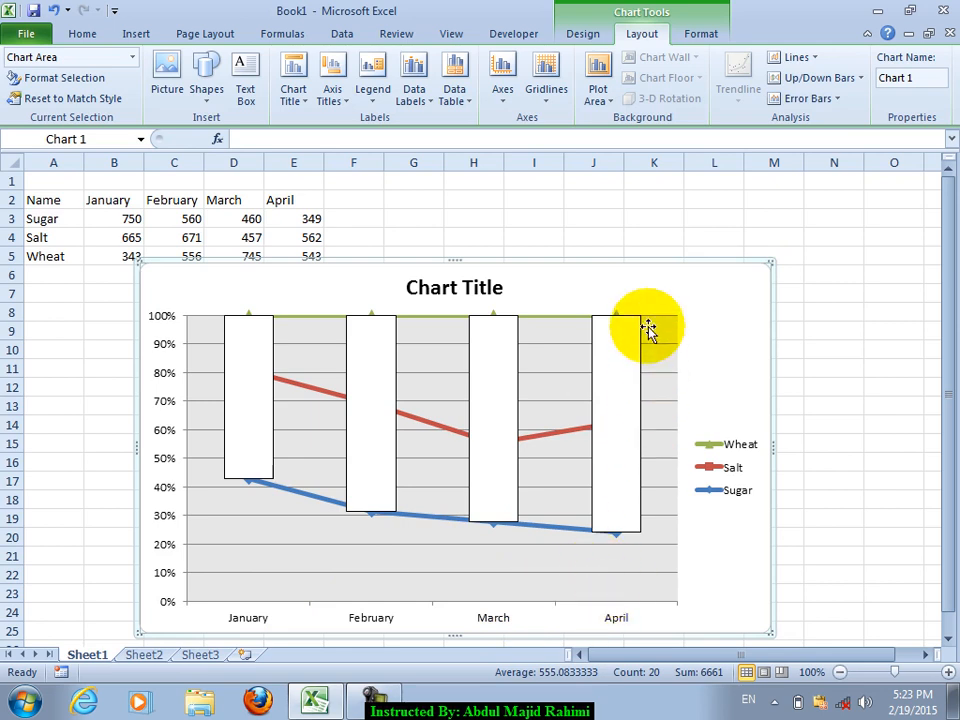
pyautogui.click(812, 78)
pyautogui.click(782, 110)
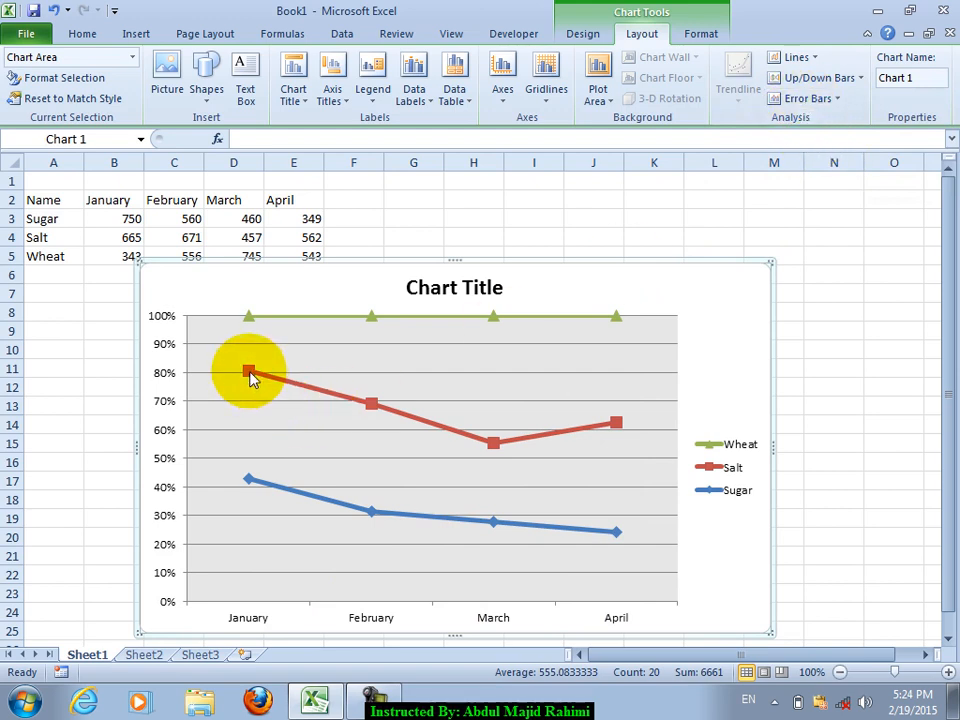
# Display Error Bars with Standard Error on the line chart and switch them to Error Bars with Percentage
pyautogui.click(791, 102)
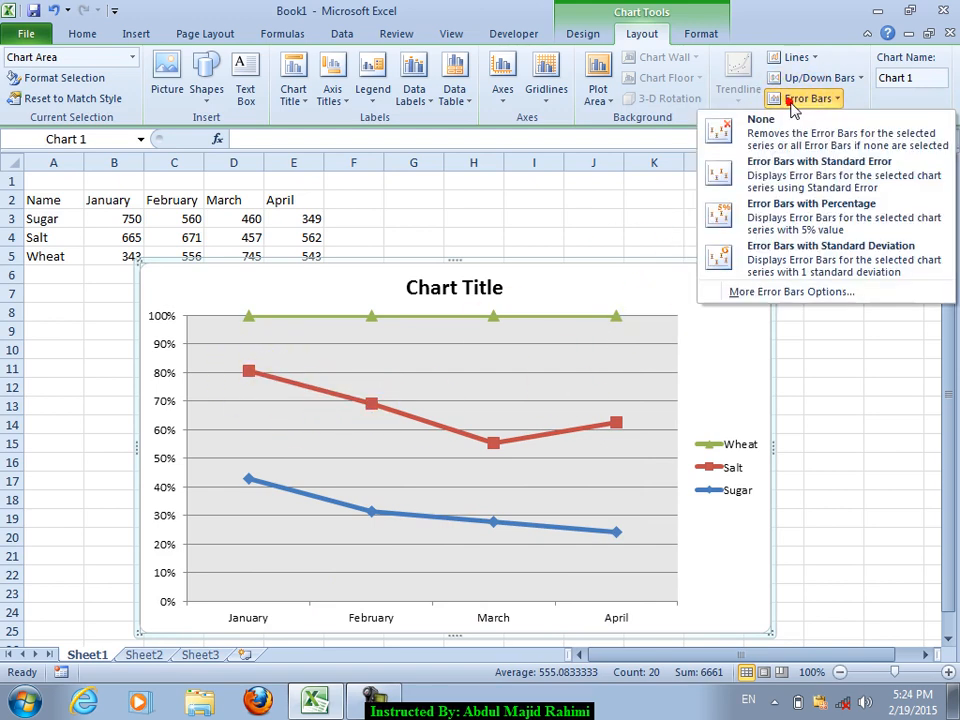
pyautogui.click(795, 188)
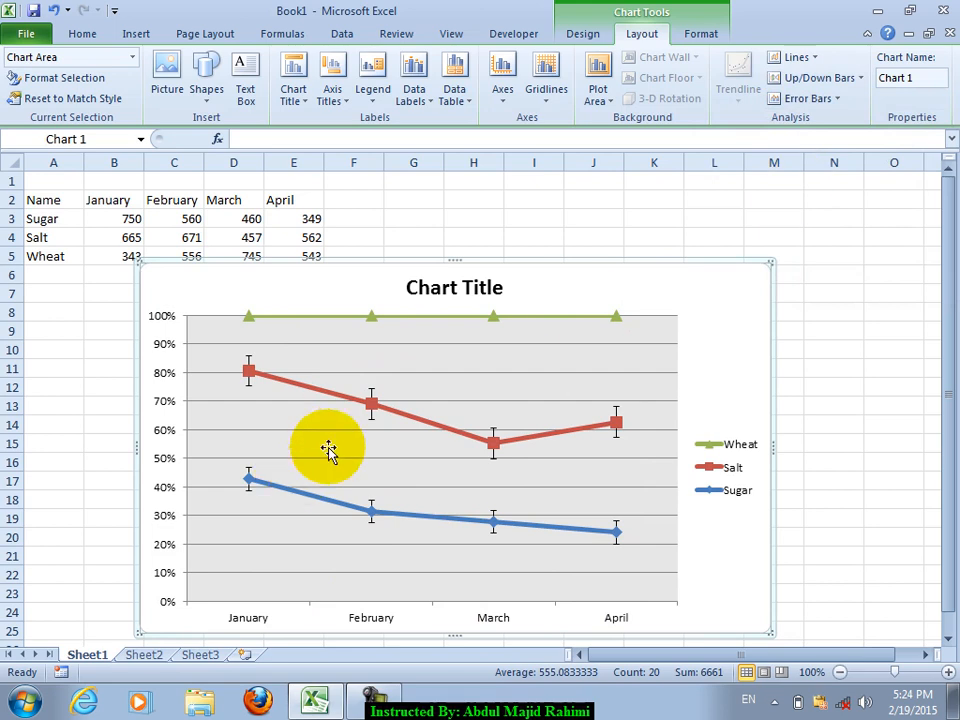
pyautogui.click(791, 102)
pyautogui.click(799, 204)
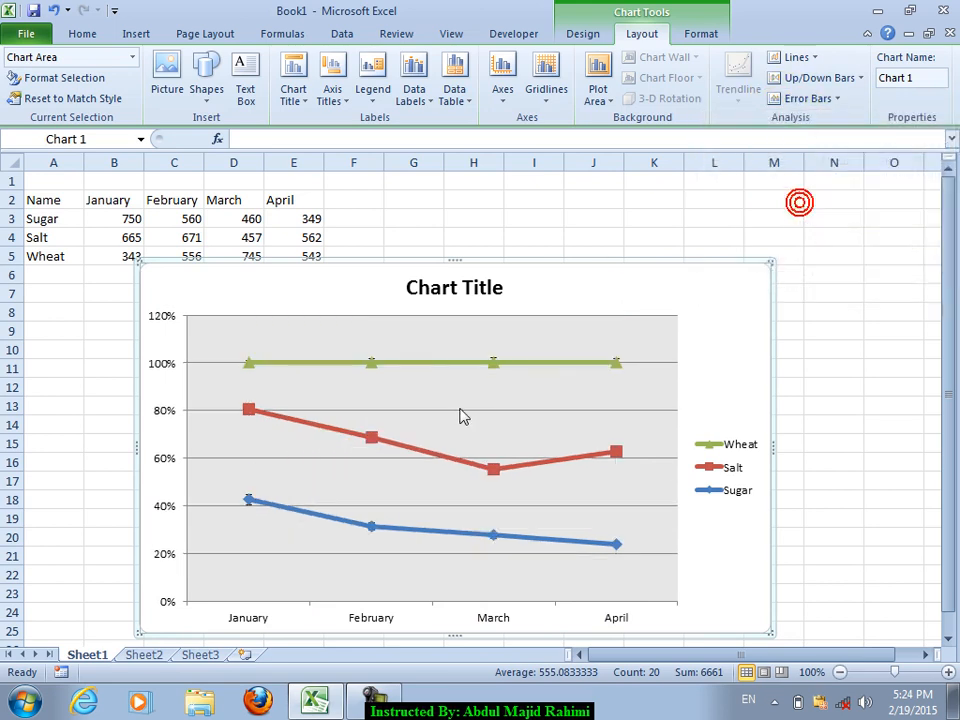
# Switch to Error Bars with Standard Deviation and remove all error bars with the None option
pyautogui.click(784, 99)
pyautogui.click(714, 253)
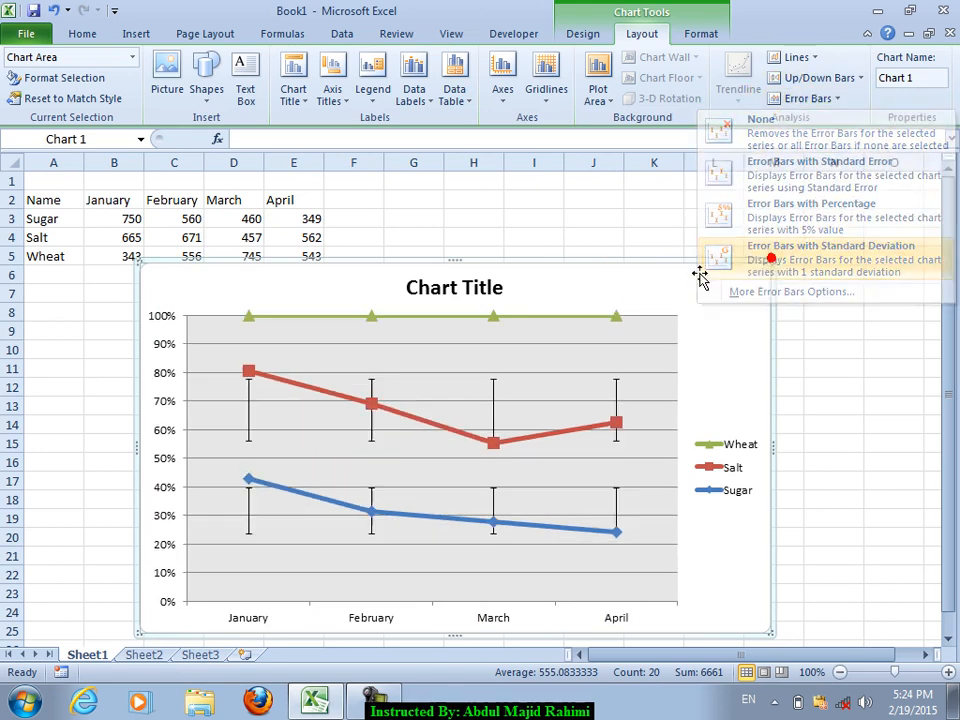
pyautogui.click(819, 101)
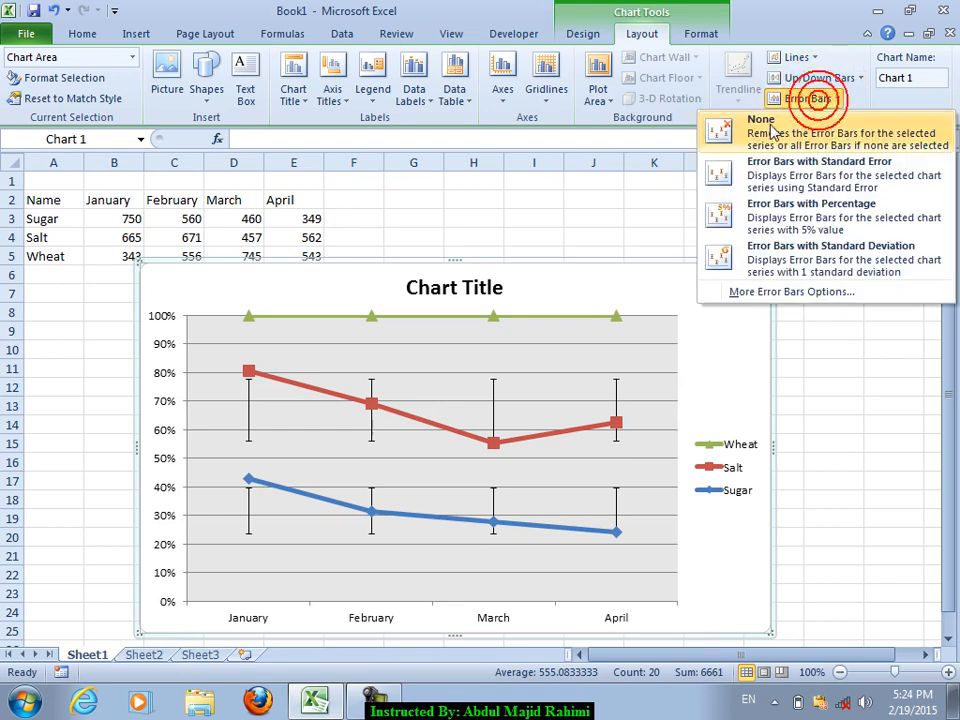
pyautogui.click(768, 128)
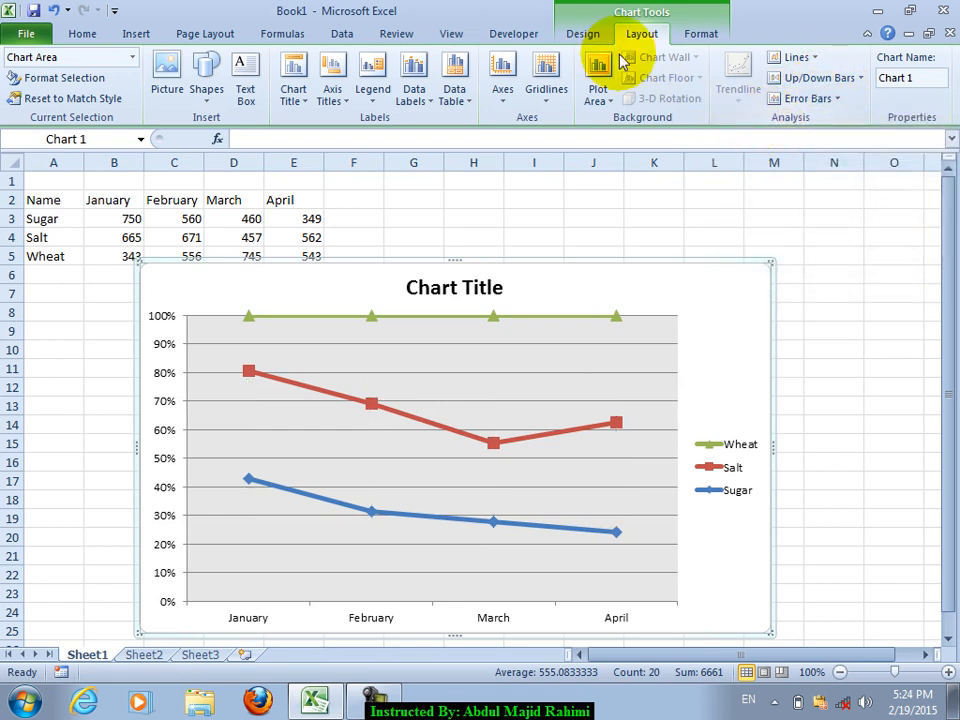
# Change the line chart back to the clustered column type
pyautogui.click(590, 30)
pyautogui.click(31, 80)
pyautogui.click(282, 210)
pyautogui.click(622, 479)
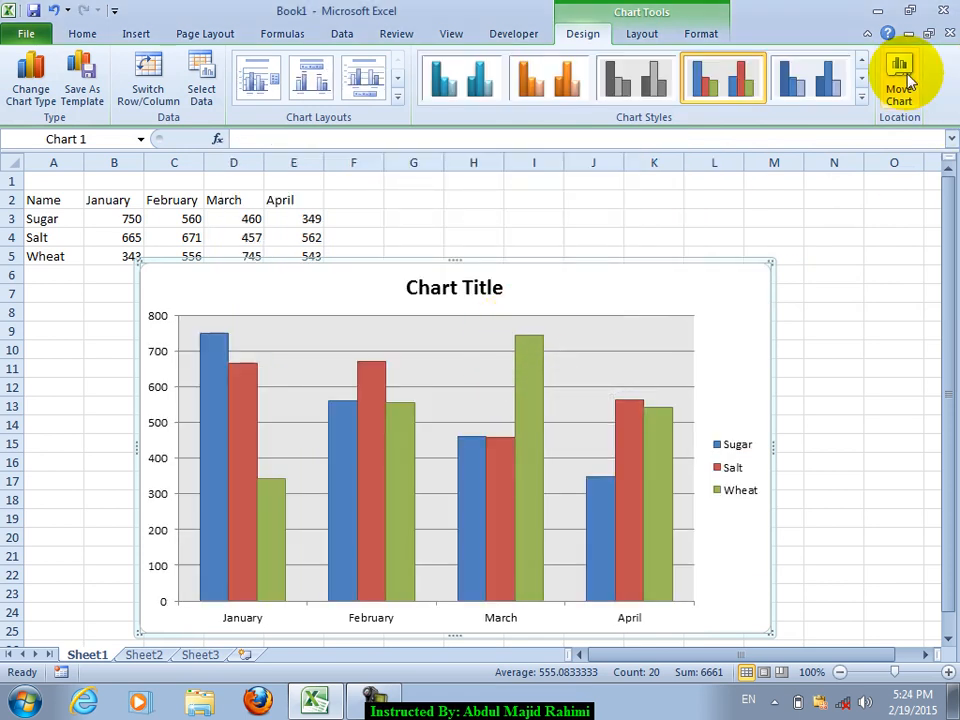
pyautogui.click(645, 34)
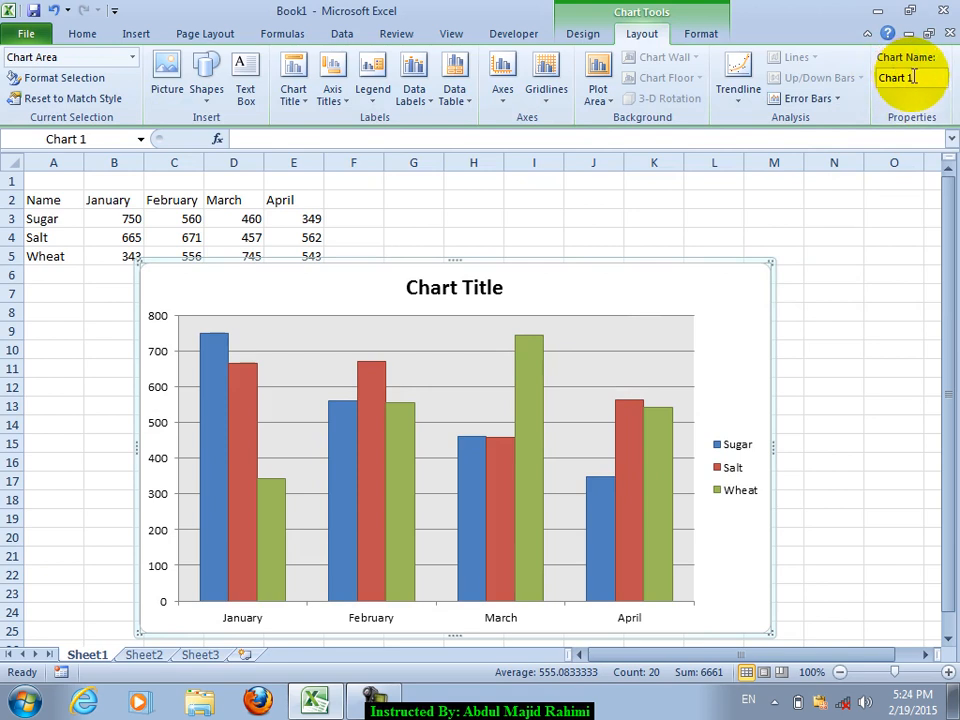
pyautogui.click(700, 34)
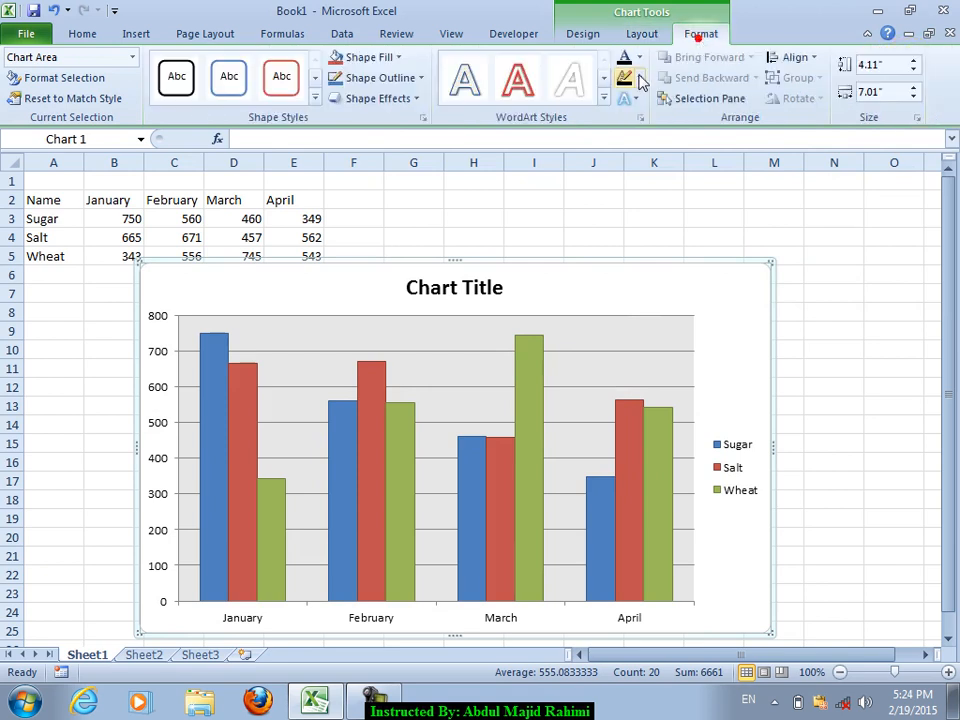
pyautogui.click(316, 92)
pyautogui.click(800, 57)
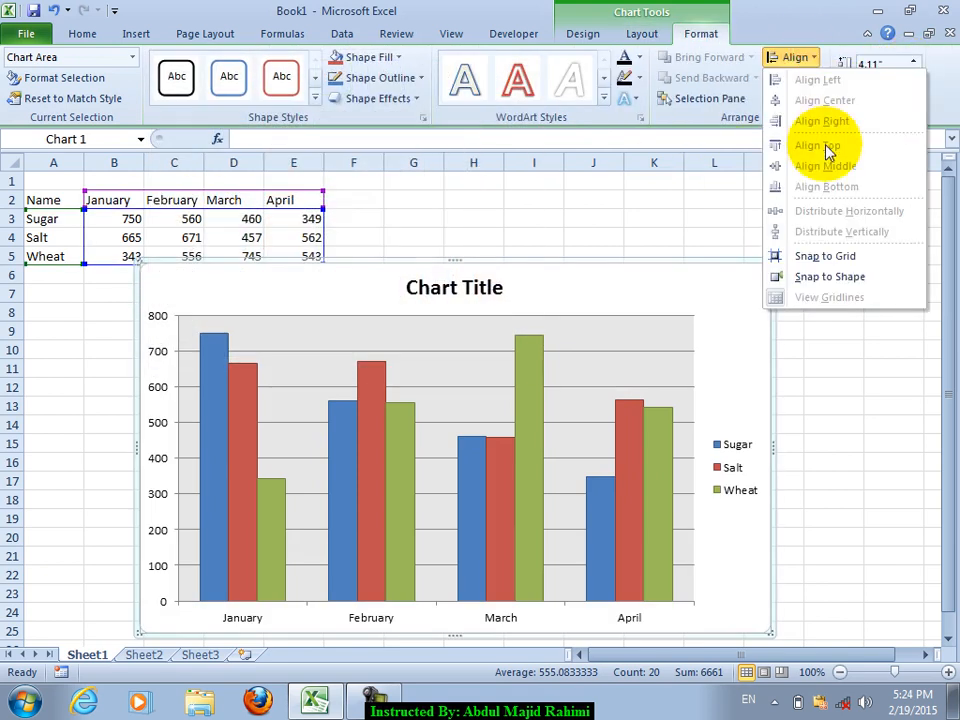
# Delete the clustered column chart from the monthly product sheet and deselect the data table
pyautogui.click(536, 264)
pyautogui.press('Delete')
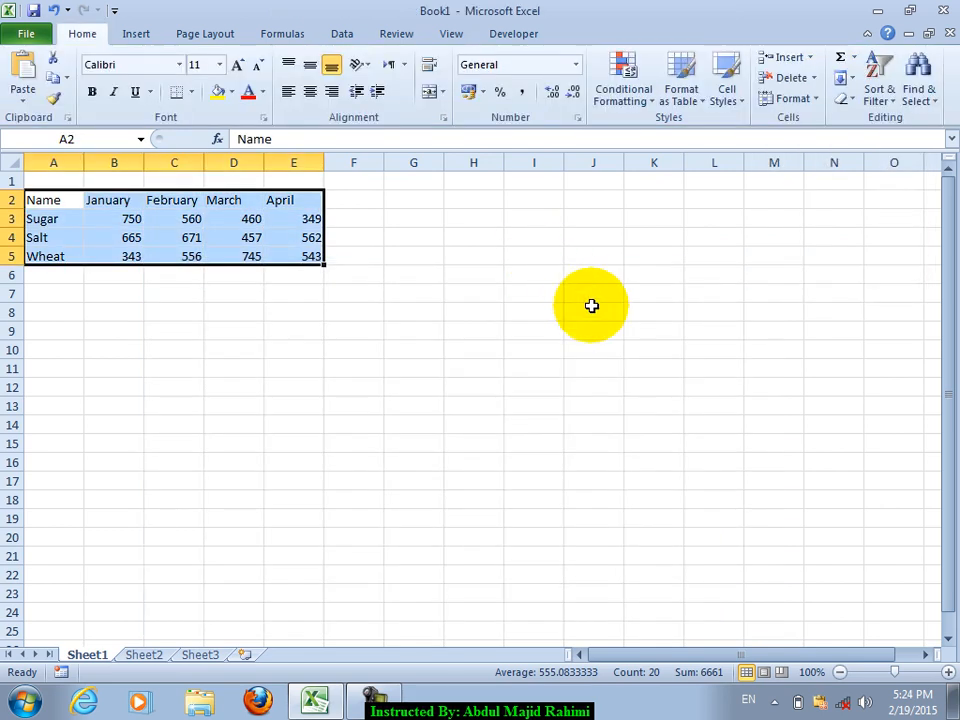
pyautogui.click(446, 364)
# Create a new blank workbook and enter the headers Faculty in A1 and Students in B1
pyautogui.hotkey('ctrl', 'n')
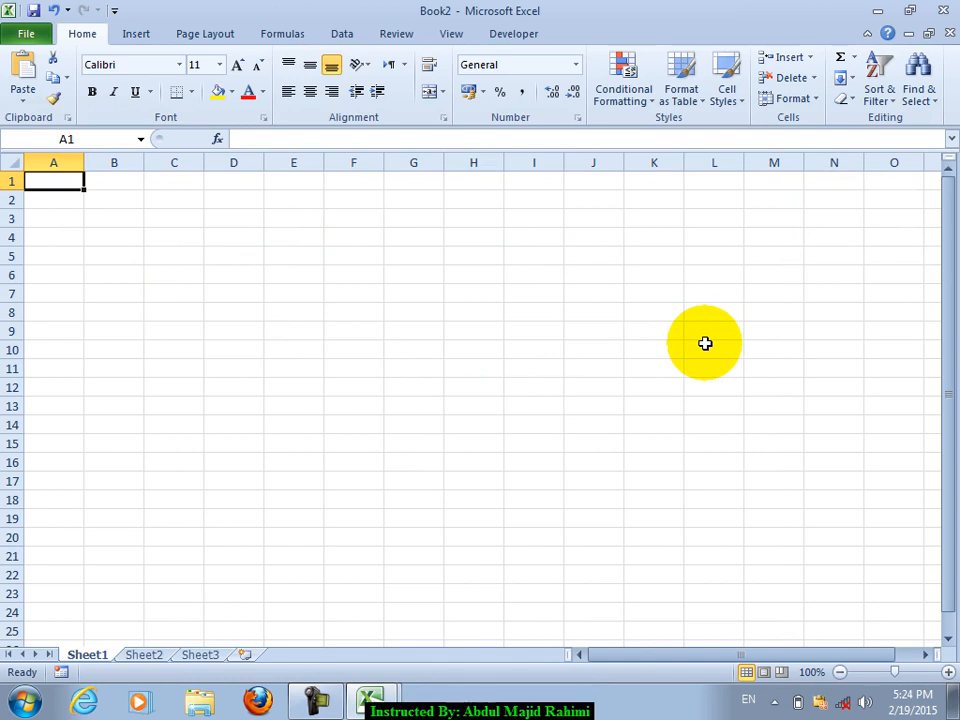
pyautogui.write('Faculty')
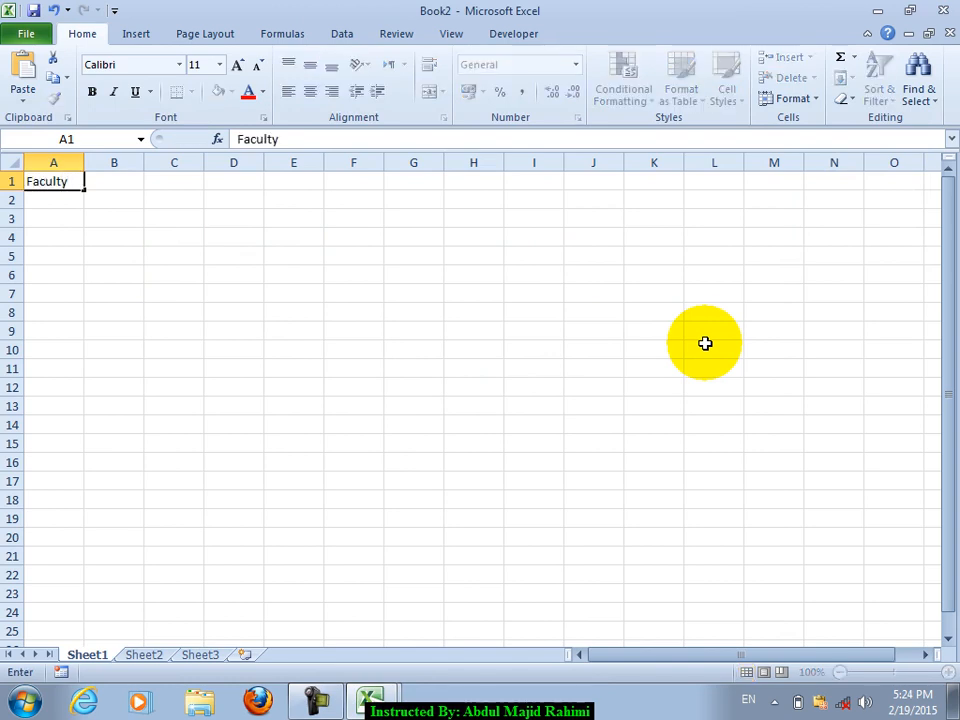
pyautogui.press('Tab')
pyautogui.write('S')
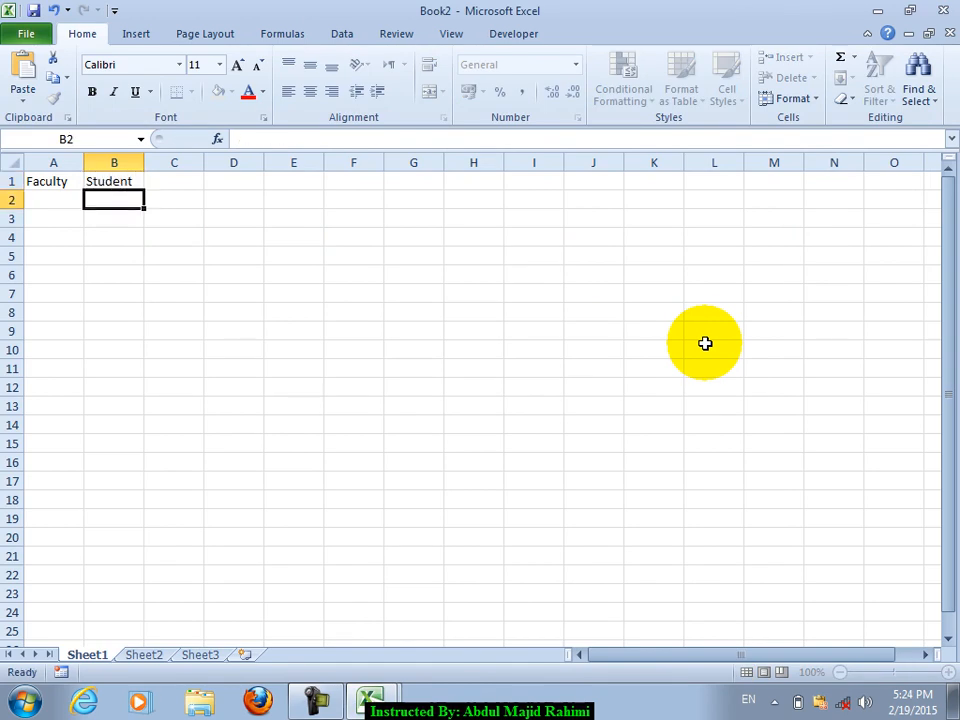
pyautogui.press('Up')
pyautogui.write('Stud')
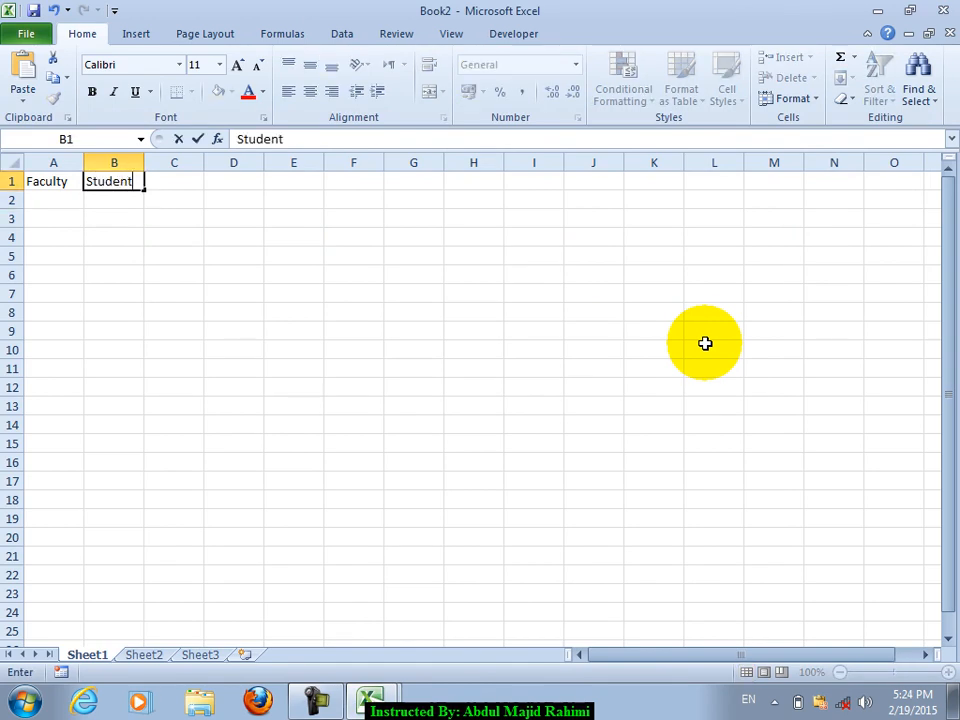
# List the faculties BCS, BBA, MD and LLB in cells A2 to A5
pyautogui.press('Left')
pyautogui.write('BCS')
pyautogui.press('Return')
pyautogui.write('BBA')
pyautogui.press('Return')
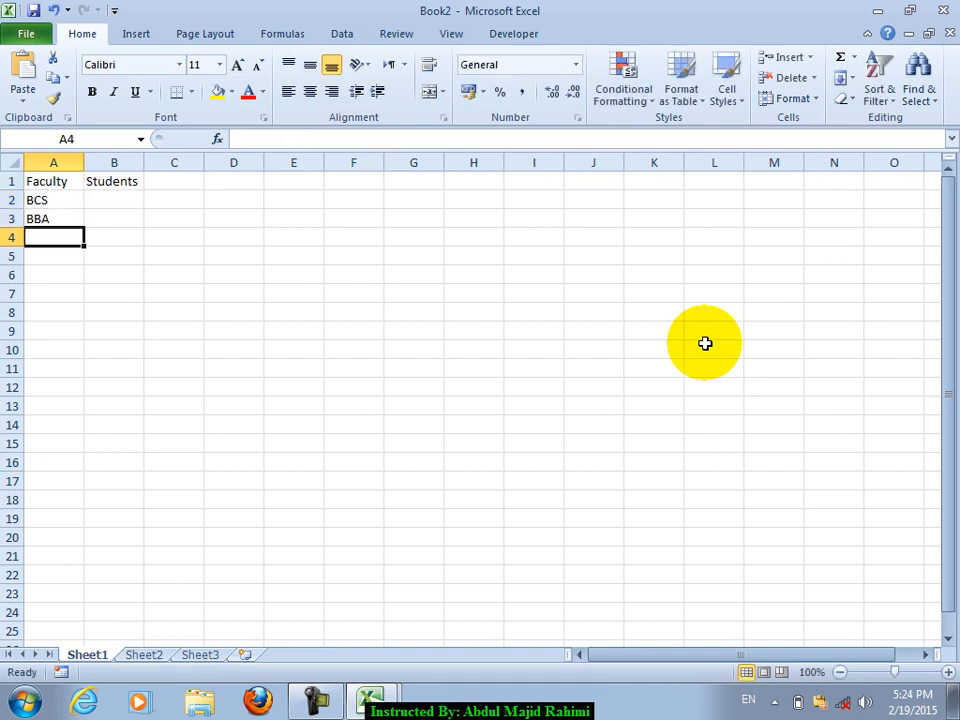
pyautogui.write('MD')
pyautogui.press('Return')
pyautogui.write('LL')
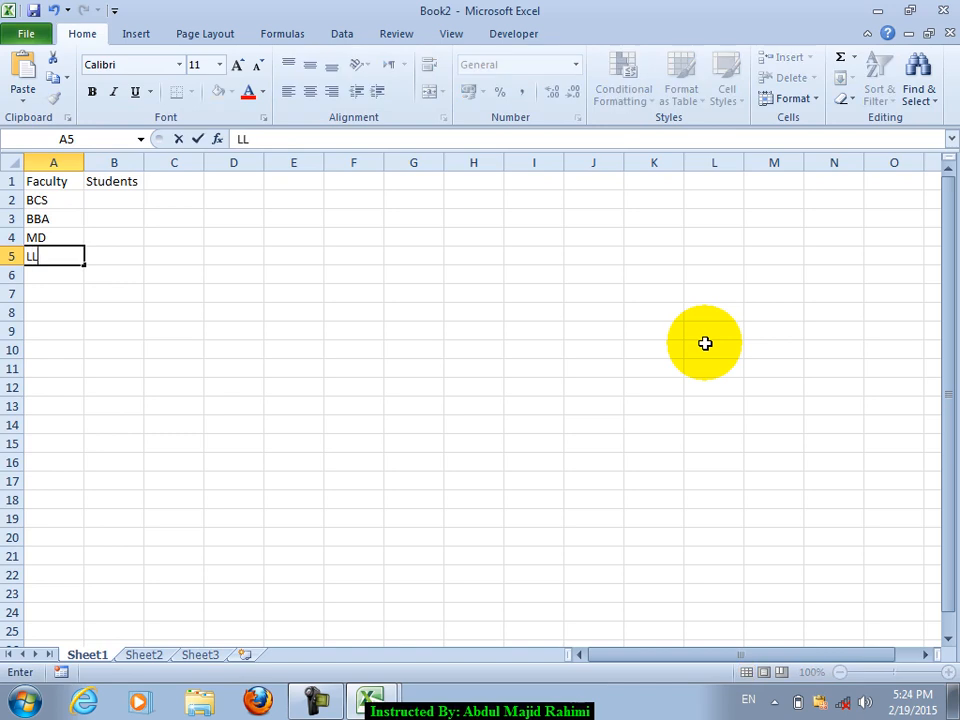
# Enter the student numbers 600, 400, 540 and 240 in cells B2 to B5
pyautogui.press('Up')
pyautogui.press('Up')
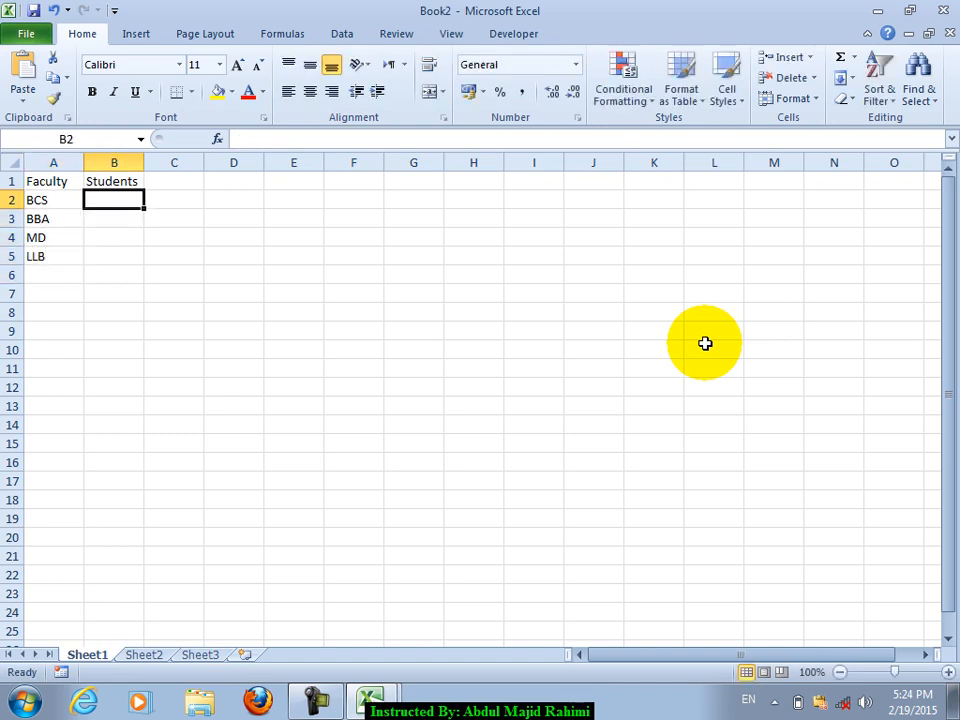
pyautogui.write('60')
pyautogui.press('Return')
pyautogui.write('400')
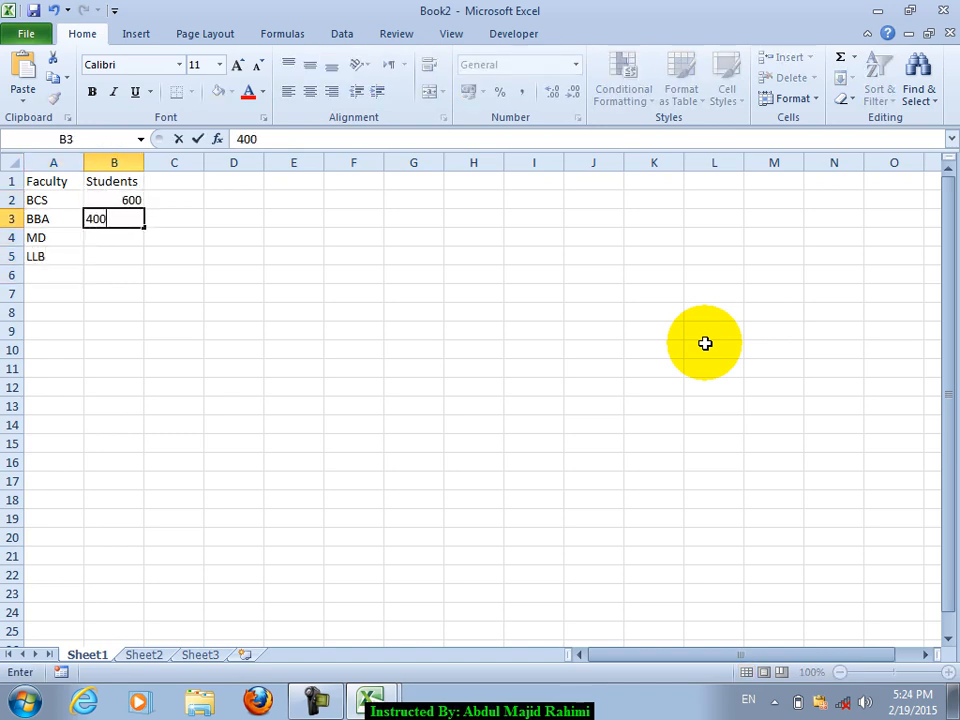
pyautogui.press('Return')
pyautogui.write('5040')
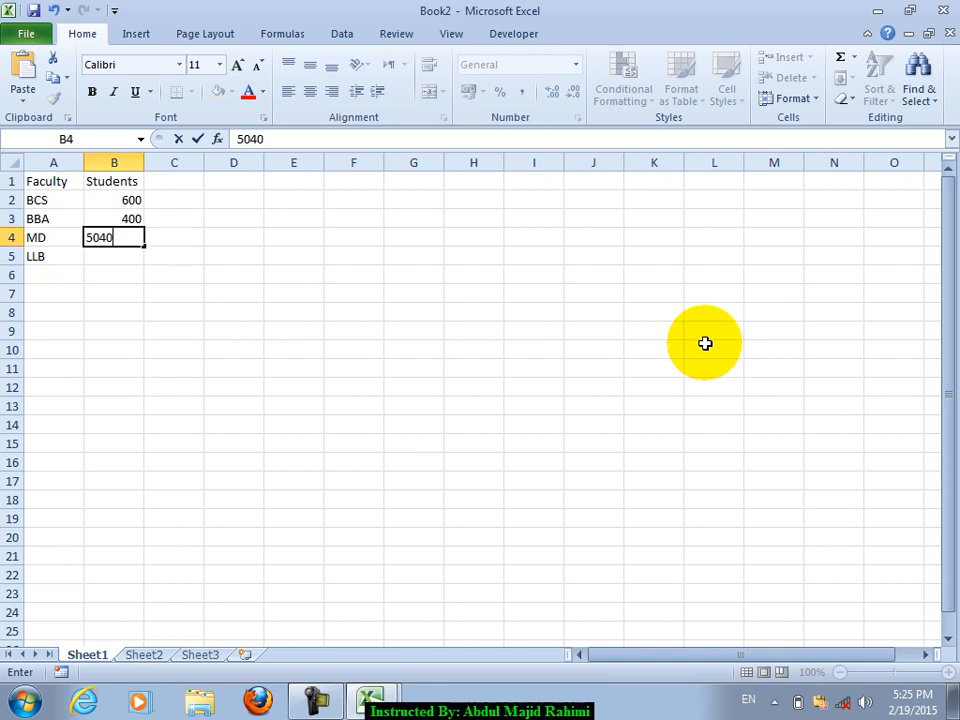
pyautogui.write('6')
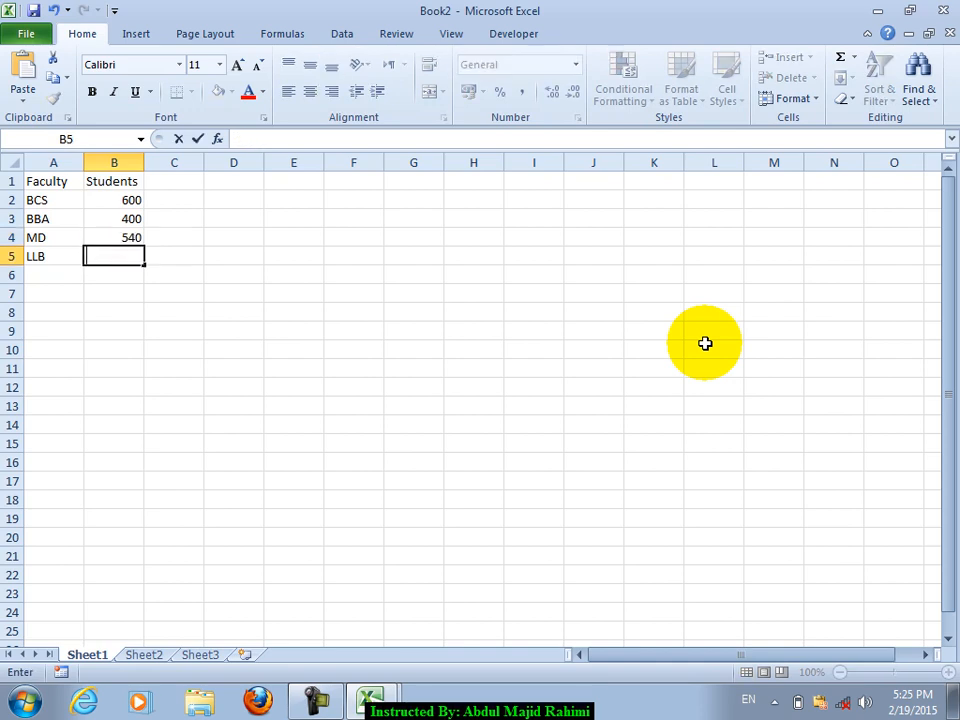
pyautogui.press('Return')
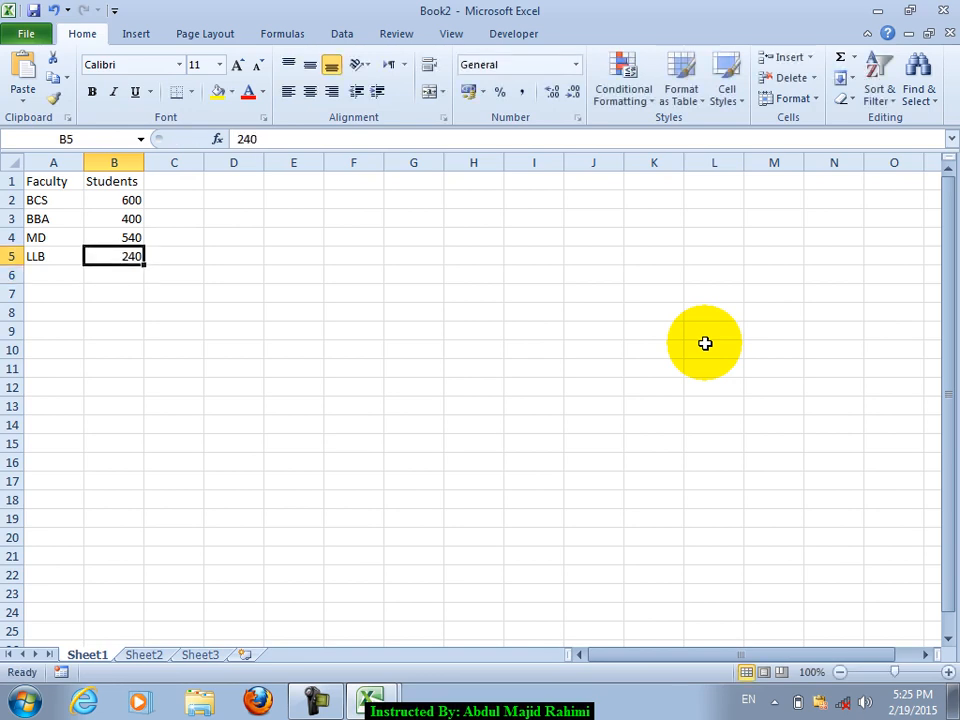
# Insert a basic 2-D pie chart from the Faculty and Students data in A1:B5 and move it slightly up
pyautogui.moveTo(50, 183); pyautogui.dragTo(131, 253)
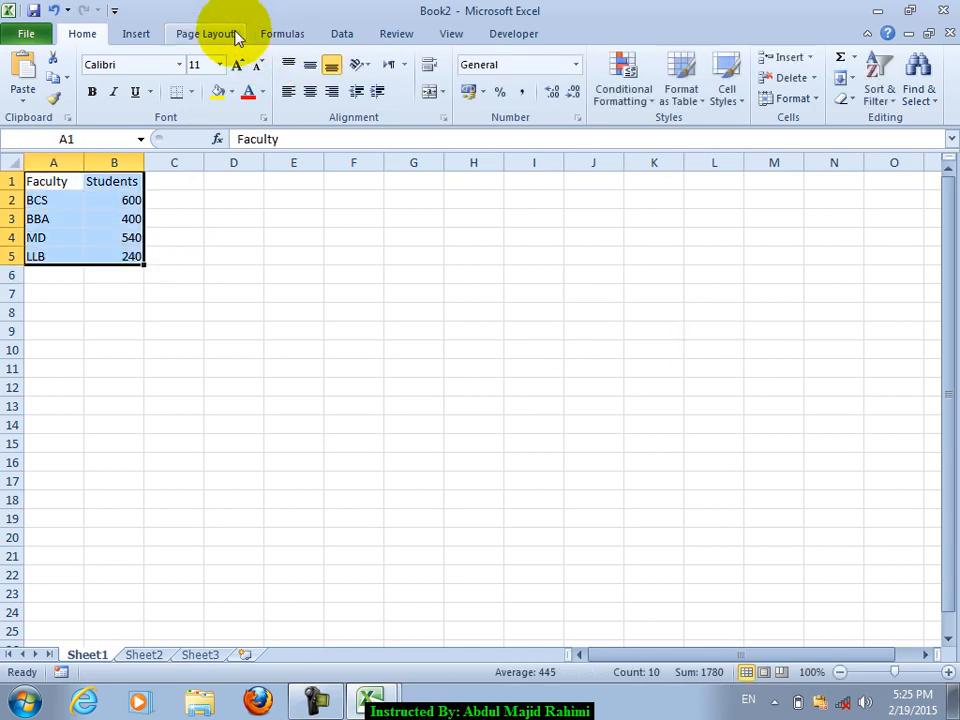
pyautogui.click(155, 35)
pyautogui.click(298, 80)
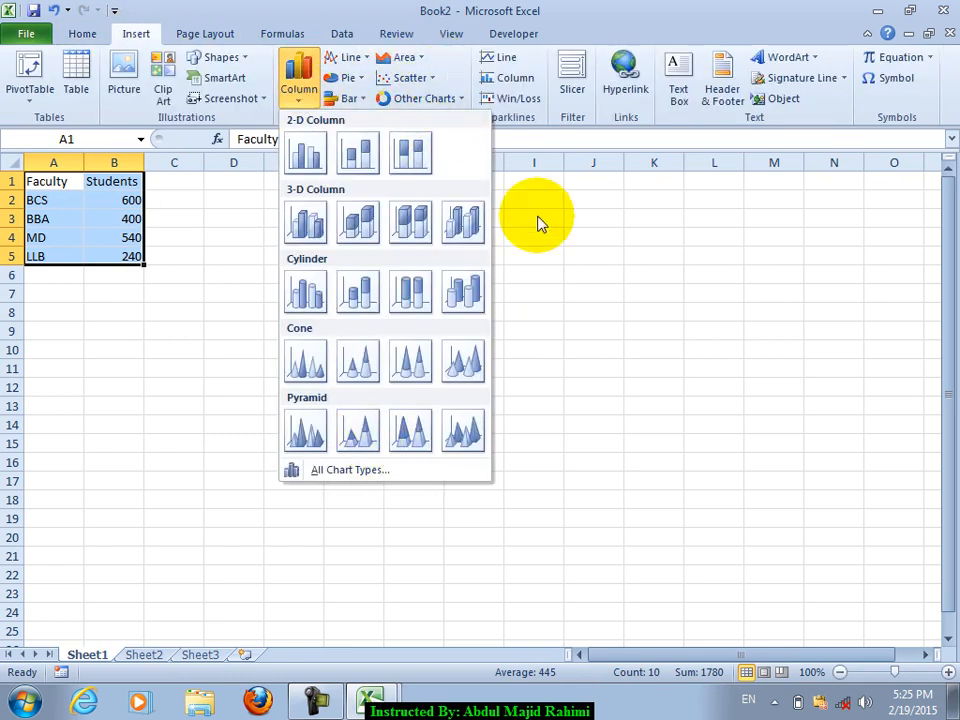
pyautogui.click(567, 281)
pyautogui.click(352, 78)
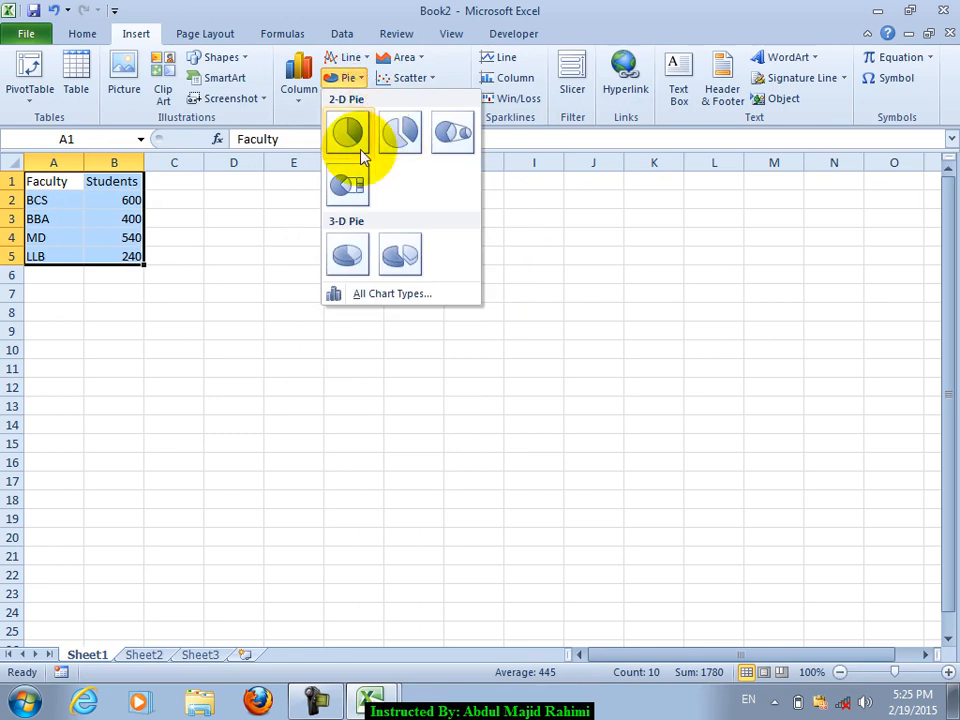
pyautogui.click(349, 131)
pyautogui.moveTo(456, 281); pyautogui.dragTo(468, 236)
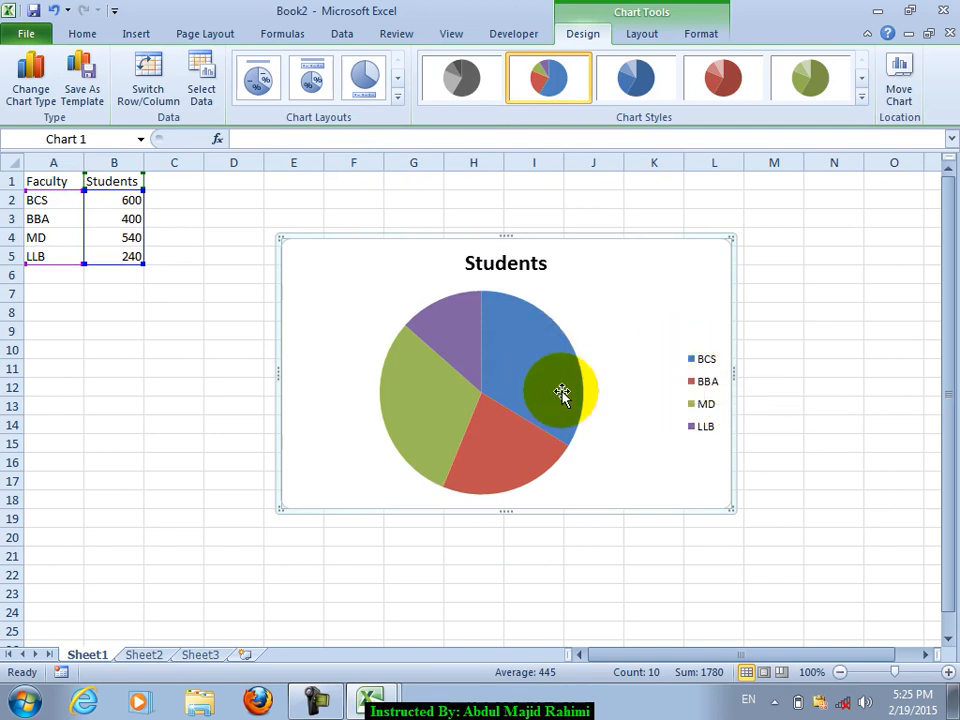
# Apply the pie chart layout that shows category names and percentages inside the slices, without a legend
pyautogui.moveTo(562, 392)
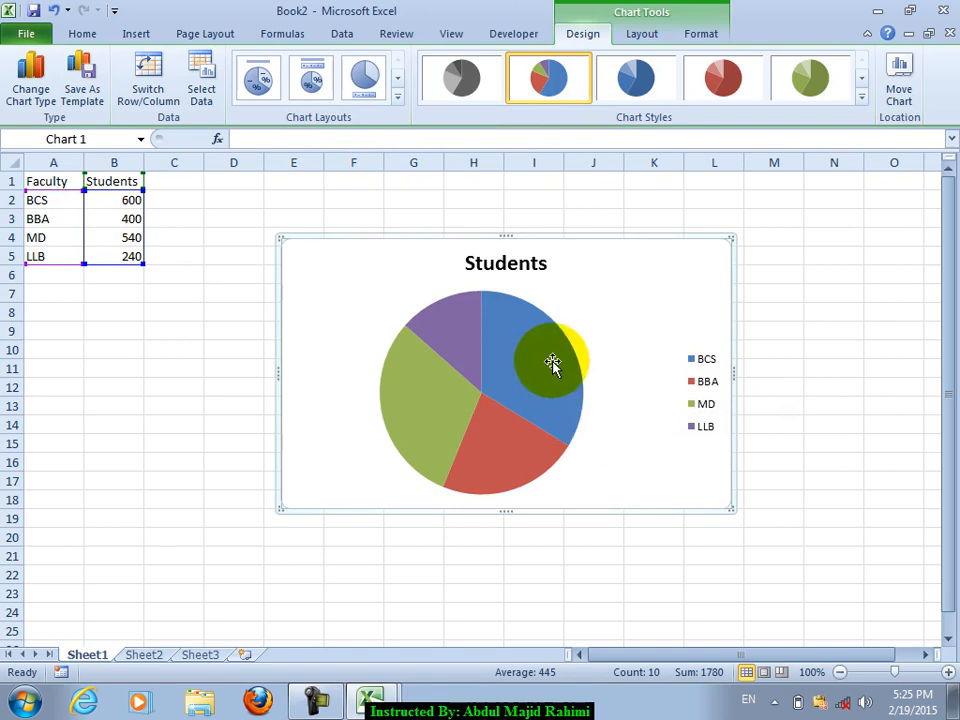
pyautogui.click(446, 237)
pyautogui.click(397, 96)
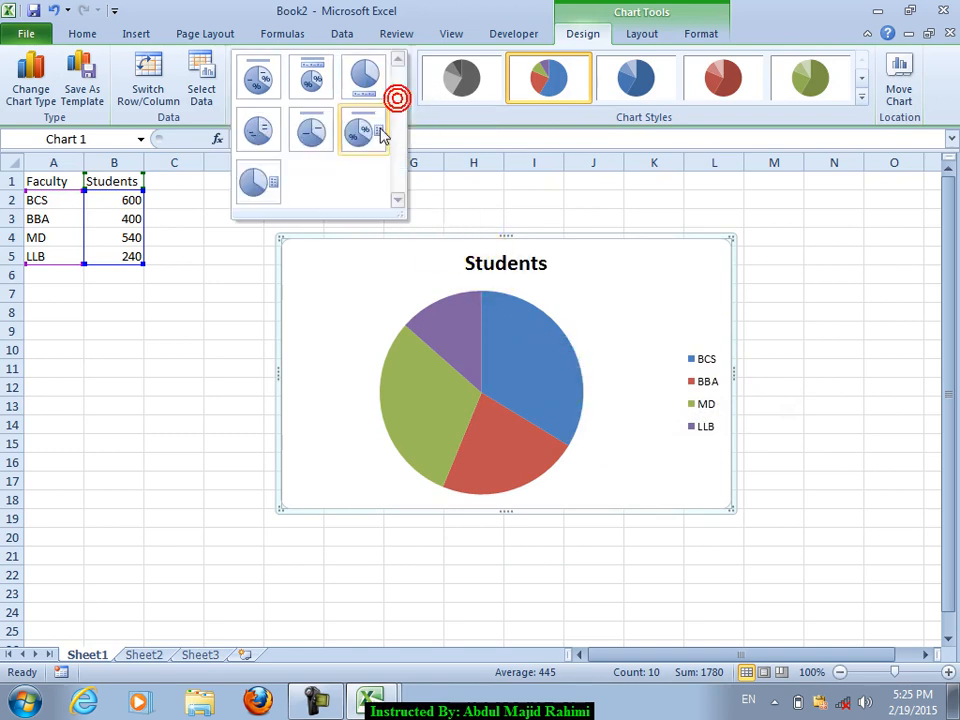
pyautogui.click(257, 79)
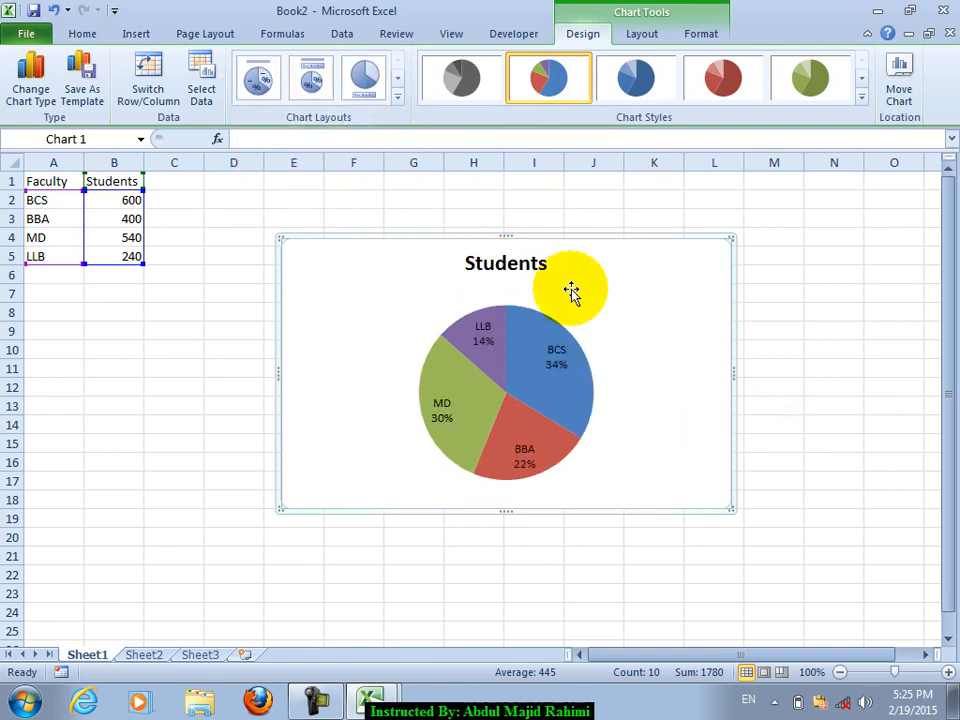
pyautogui.scroll(3, 626, 441)
pyautogui.scroll(1, 626, 441)
pyautogui.moveTo(471, 281); pyautogui.dragTo(450, 258)
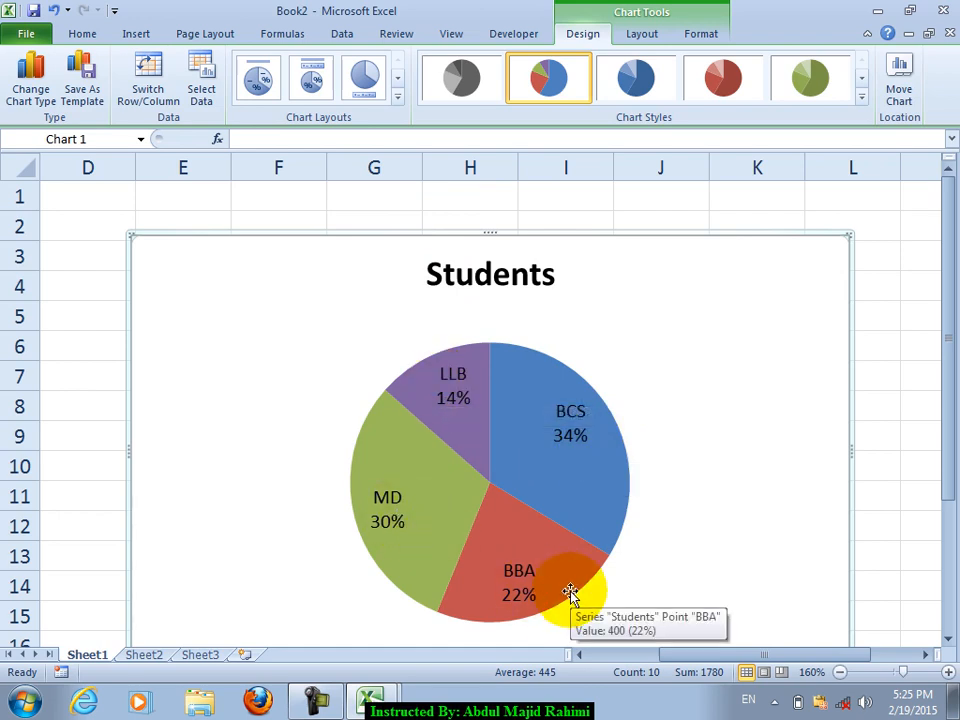
# Try pie layouts with the legend above, below and beside the pie, ending on the one with category names and percentages in the slices
pyautogui.click(311, 80)
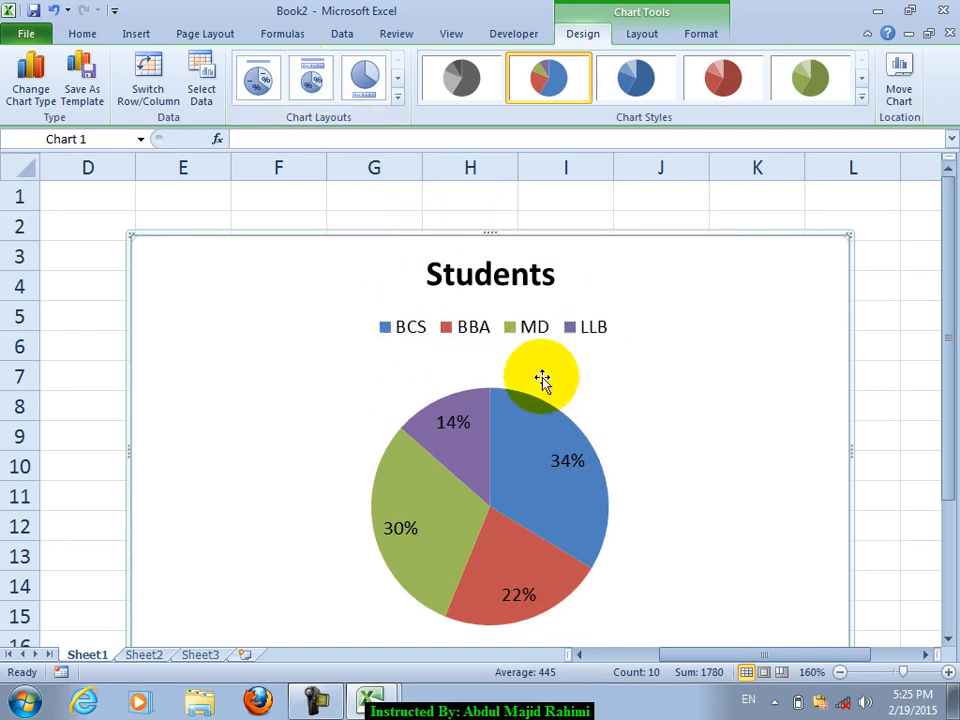
pyautogui.click(366, 90)
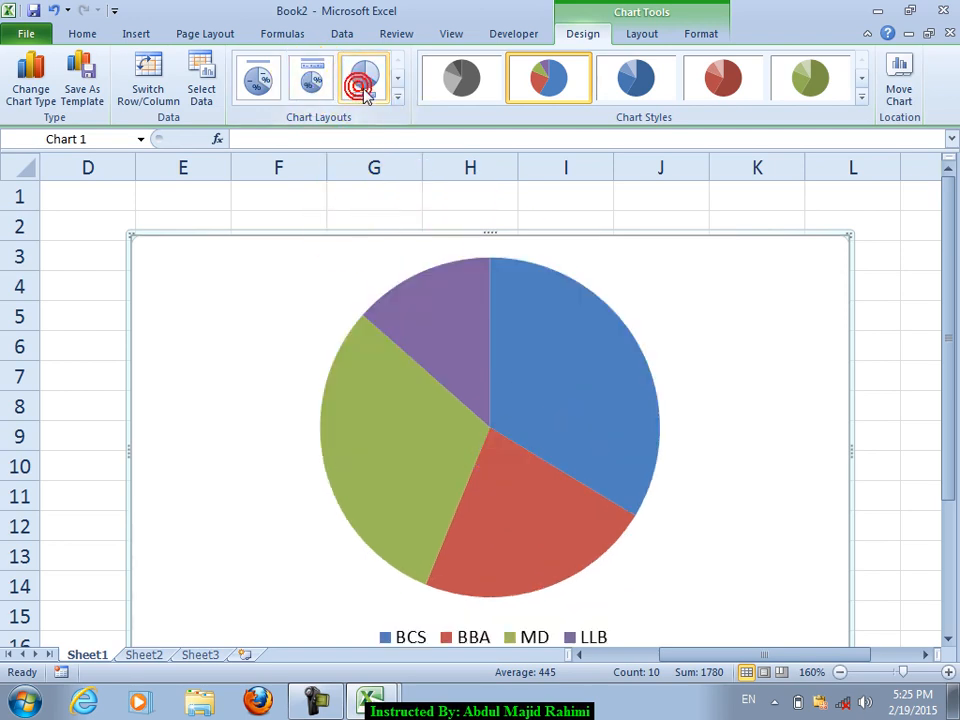
pyautogui.click(398, 97)
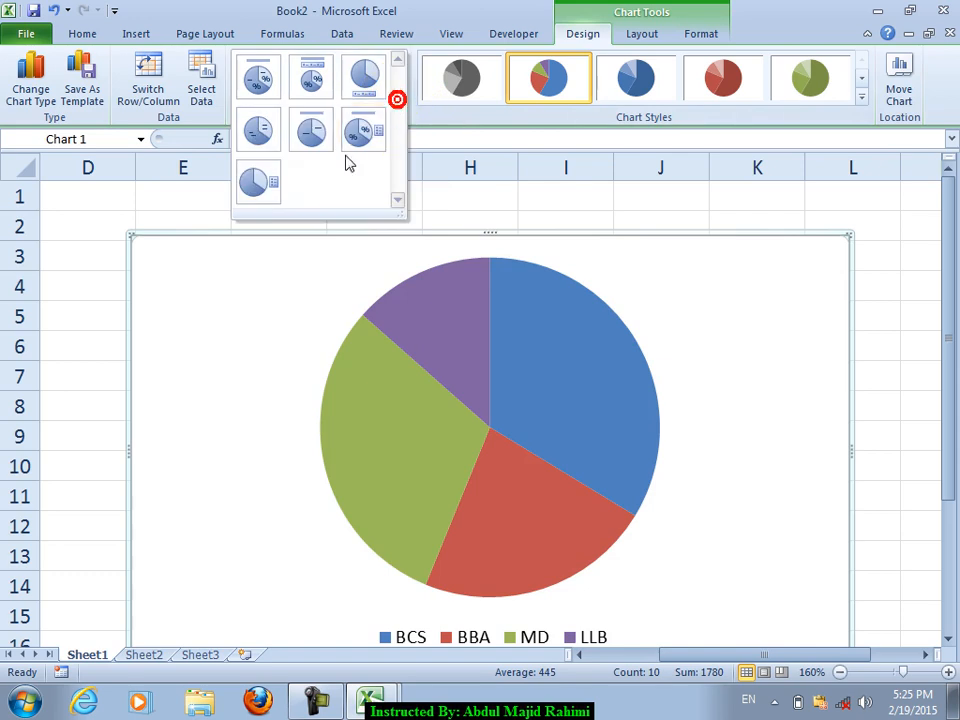
pyautogui.click(268, 192)
pyautogui.click(396, 101)
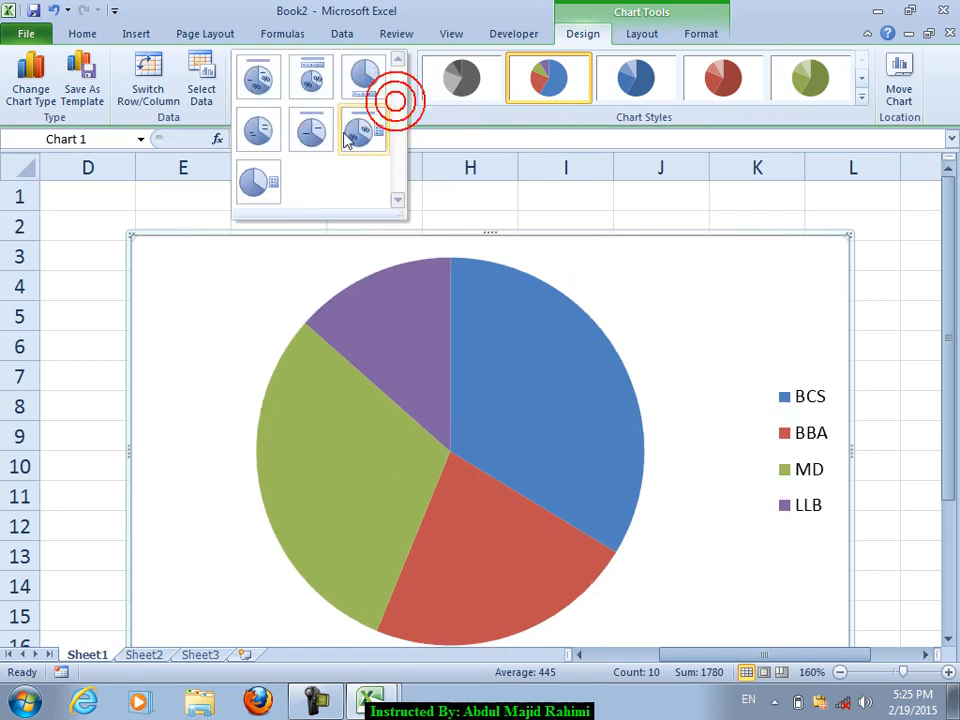
pyautogui.click(352, 130)
pyautogui.click(396, 101)
pyautogui.click(262, 78)
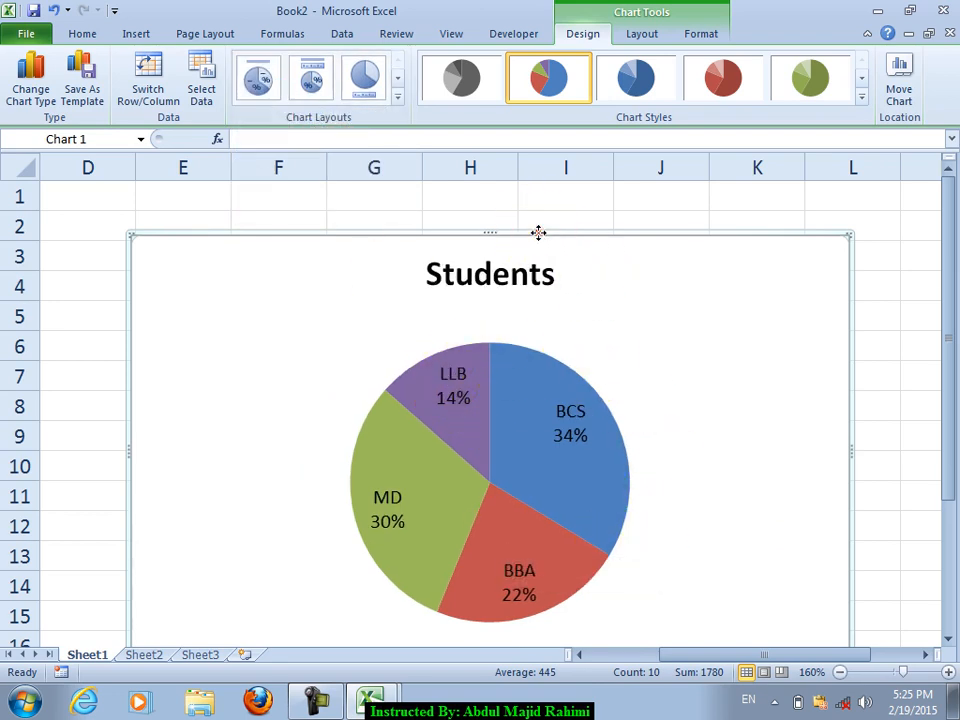
# Delete the Students pie chart and open the available bar chart types
pyautogui.press('Delete')
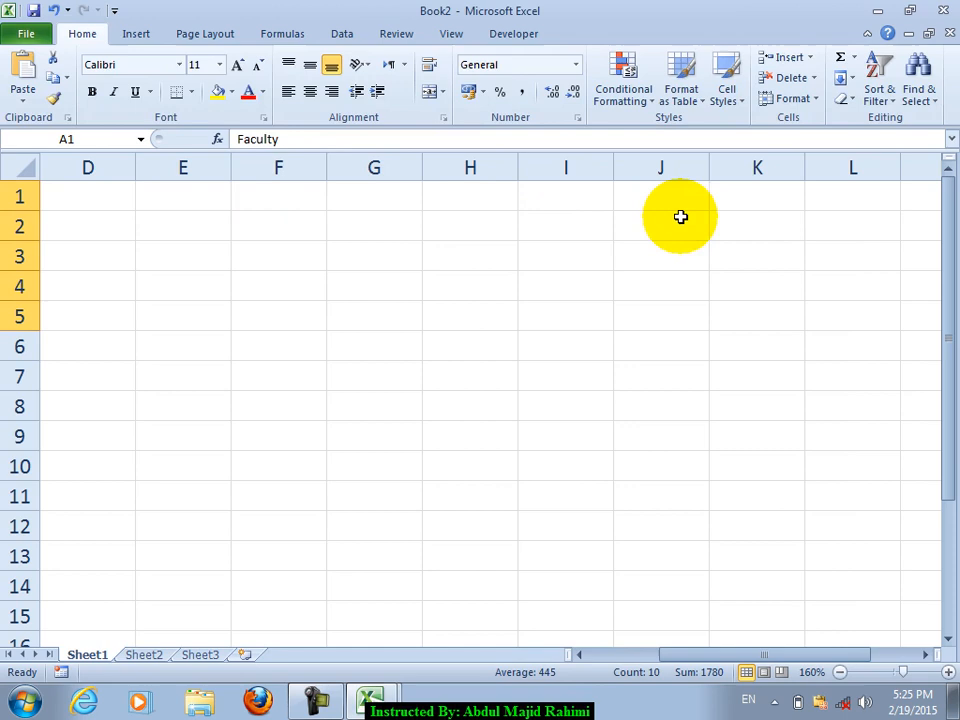
pyautogui.click(138, 33)
pyautogui.click(363, 98)
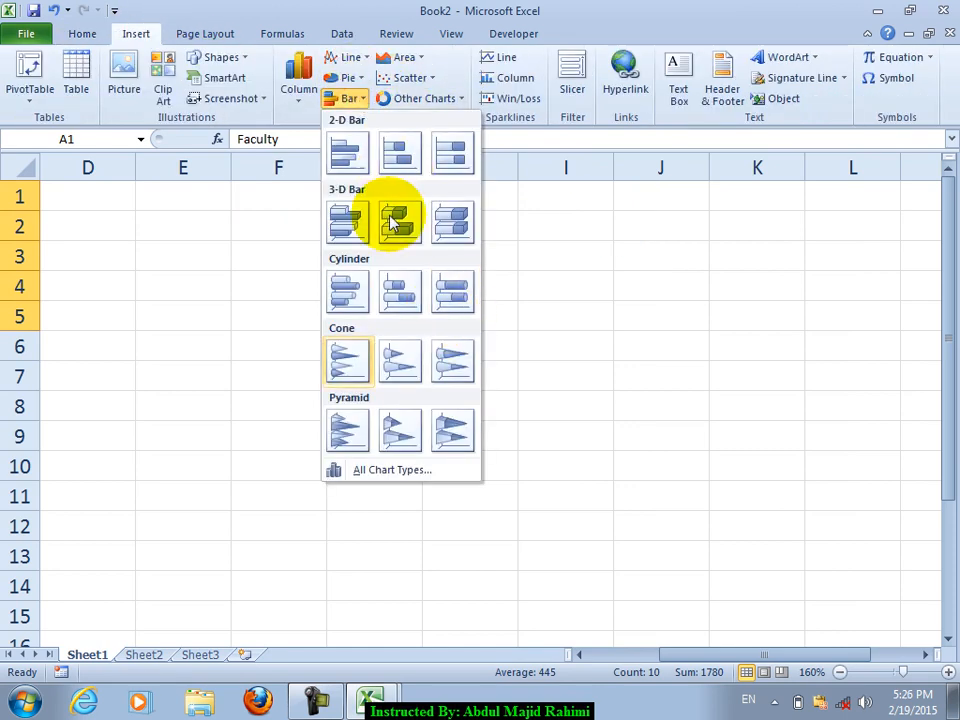
# Switch to the Book1 workbook and get the screen recorder window out of the way
pyautogui.click(360, 702)
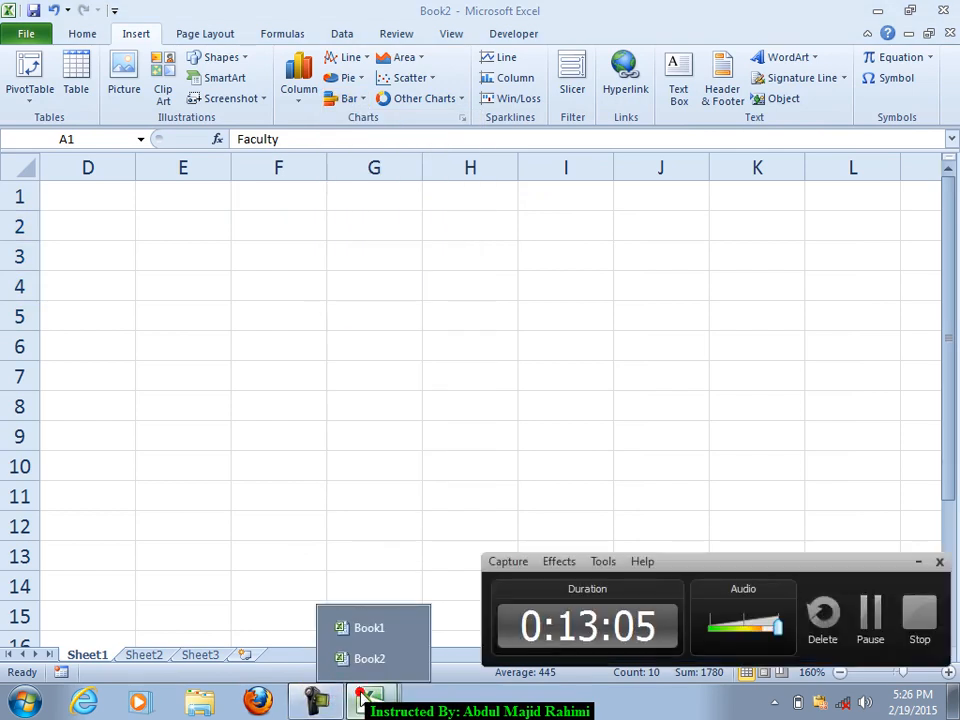
pyautogui.click(358, 625)
pyautogui.click(917, 561)
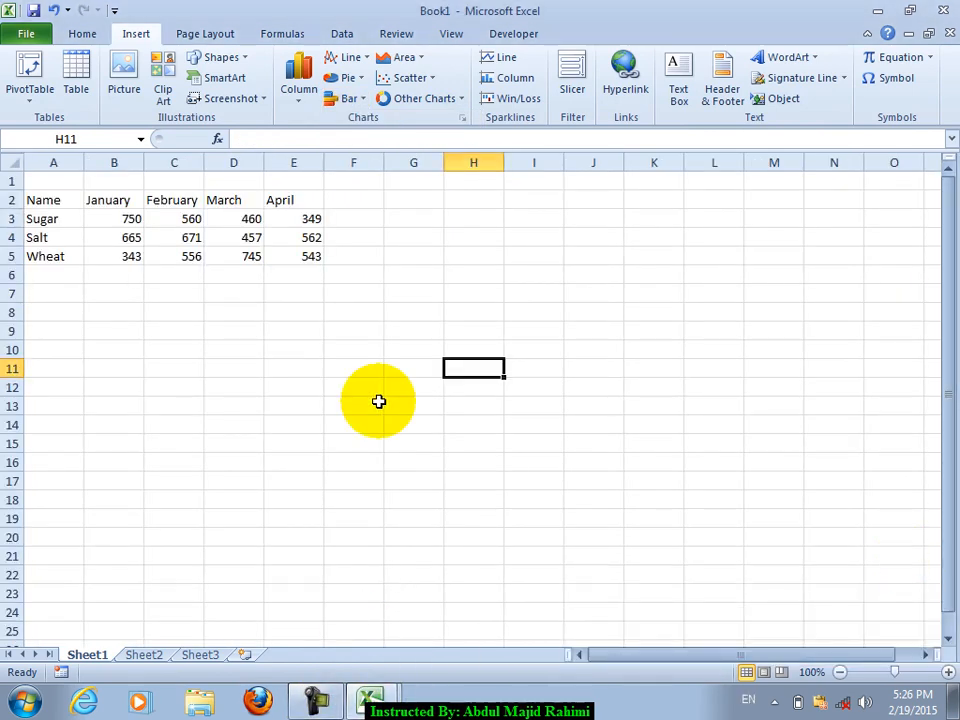
# Insert a stacked 3-D bar chart from the product sales data in A2:E5
pyautogui.moveTo(45, 200); pyautogui.dragTo(298, 252)
pyautogui.click(300, 92)
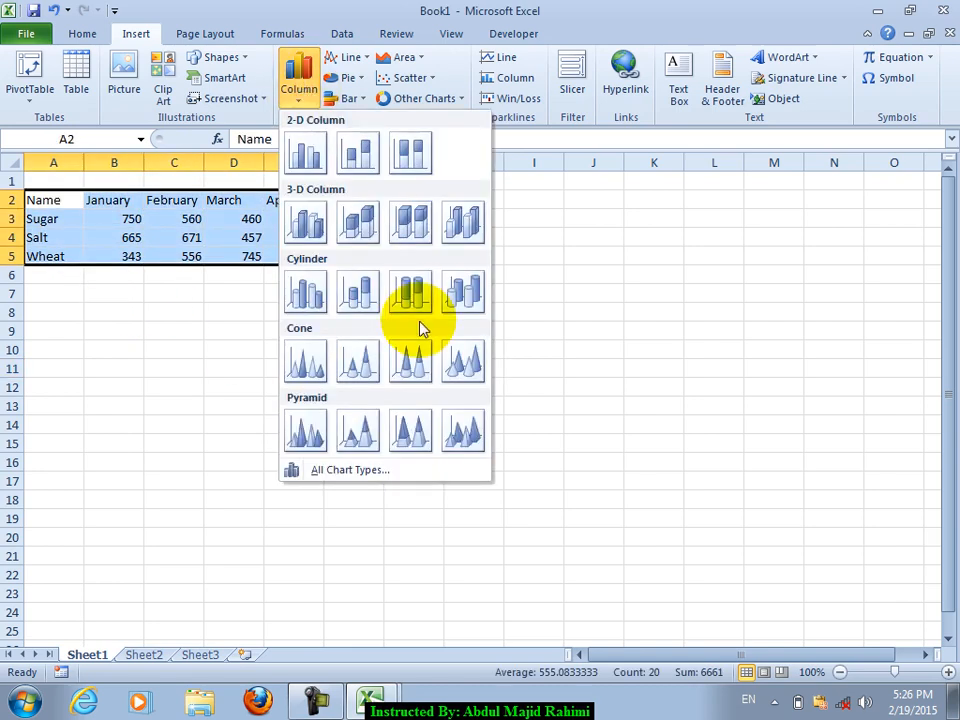
pyautogui.click(346, 98)
pyautogui.click(403, 240)
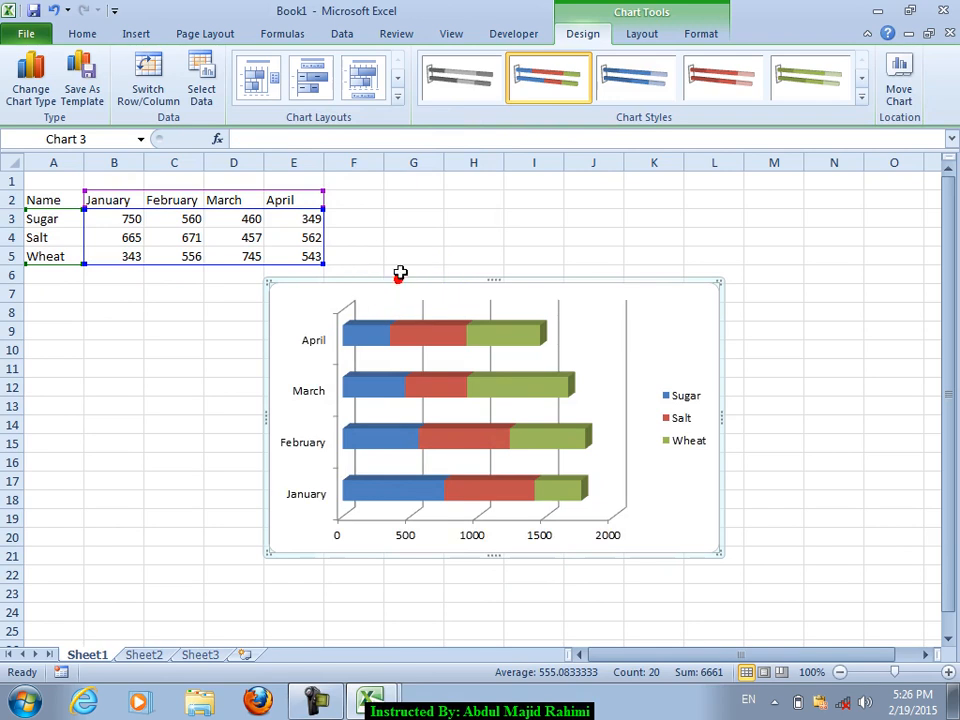
# Delete the stacked 3-D bar chart and select cell G7
pyautogui.click(642, 33)
pyautogui.click(392, 282)
pyautogui.press('Delete')
pyautogui.click(392, 287)
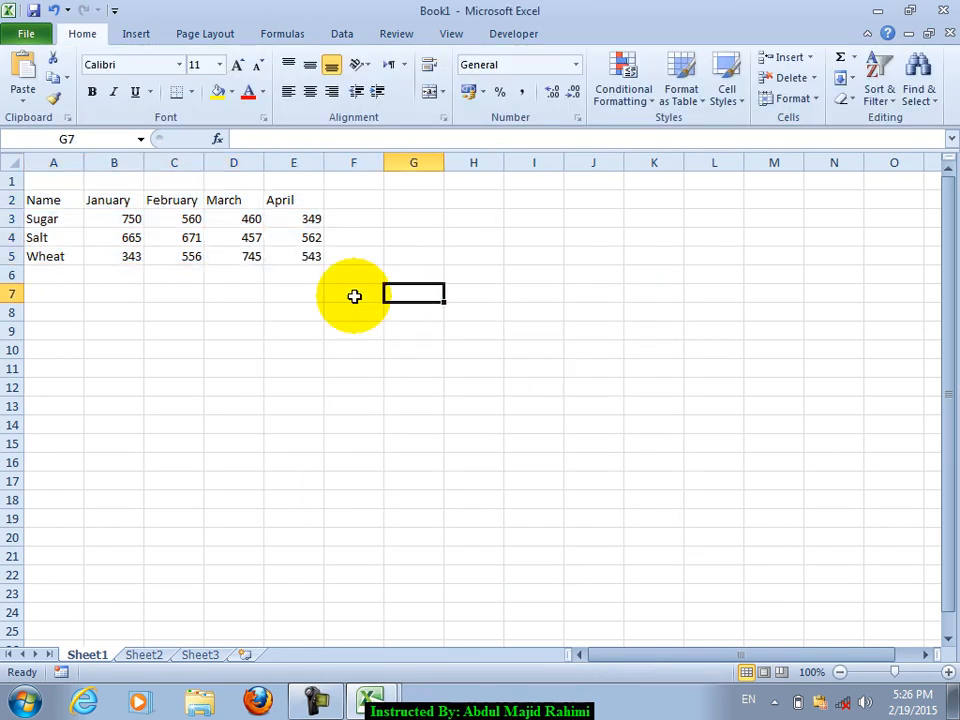
# Try inserting a stacked 3-D area chart without selecting the data, and delete it
pyautogui.click(136, 36)
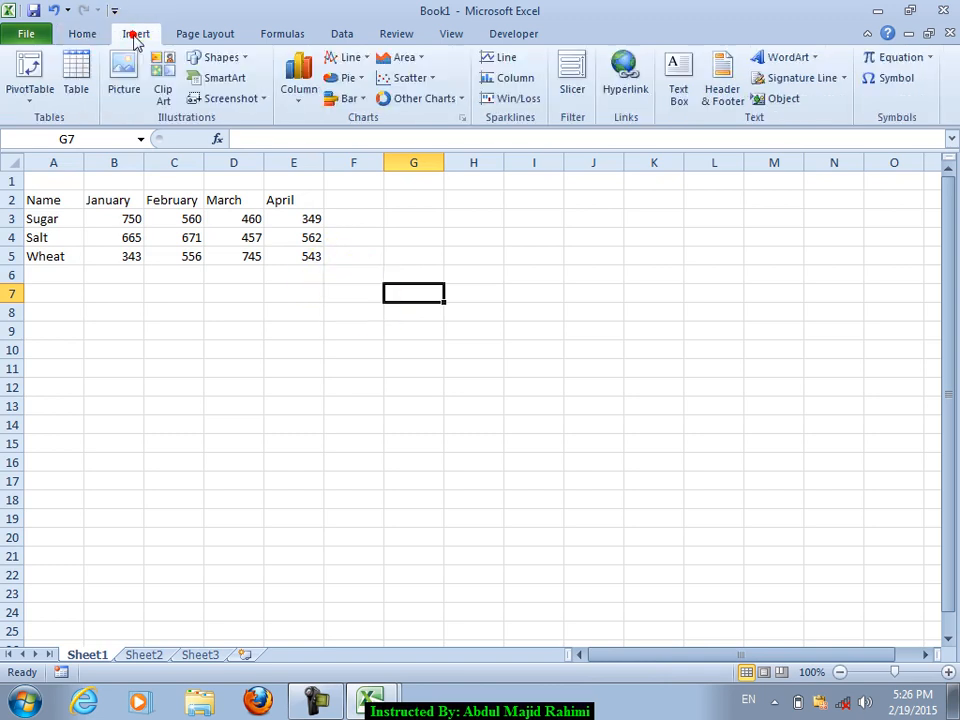
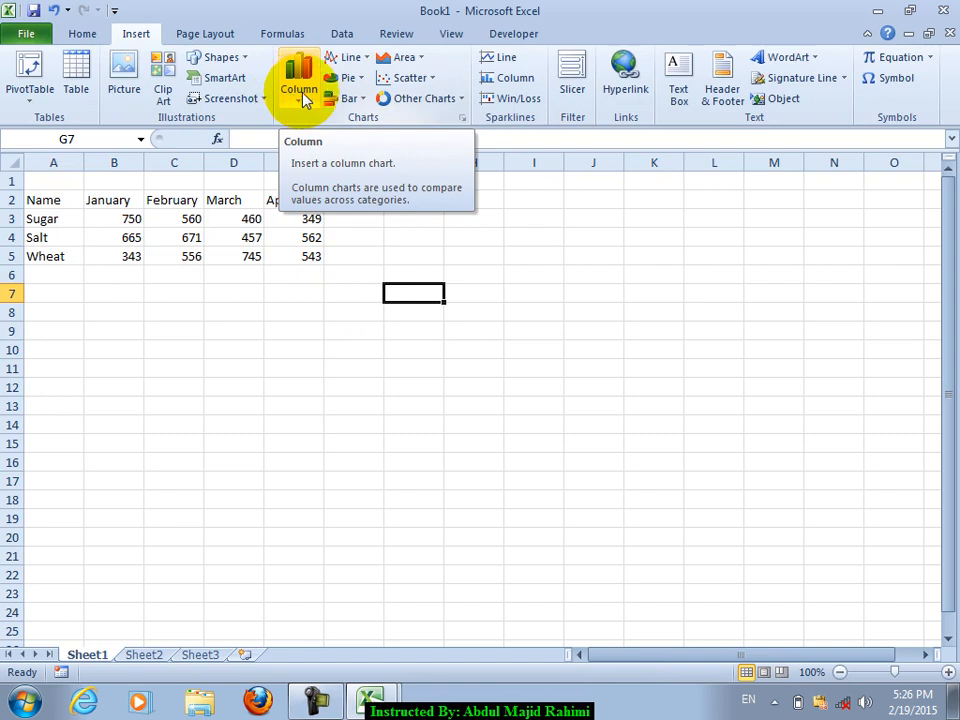
pyautogui.click(431, 79)
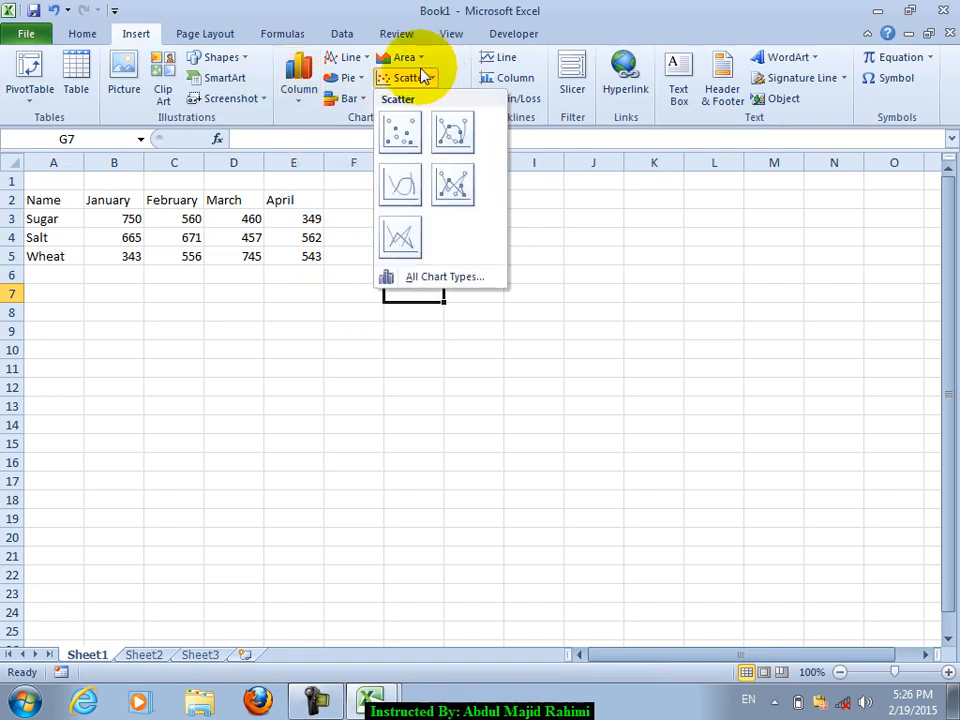
pyautogui.click(403, 57)
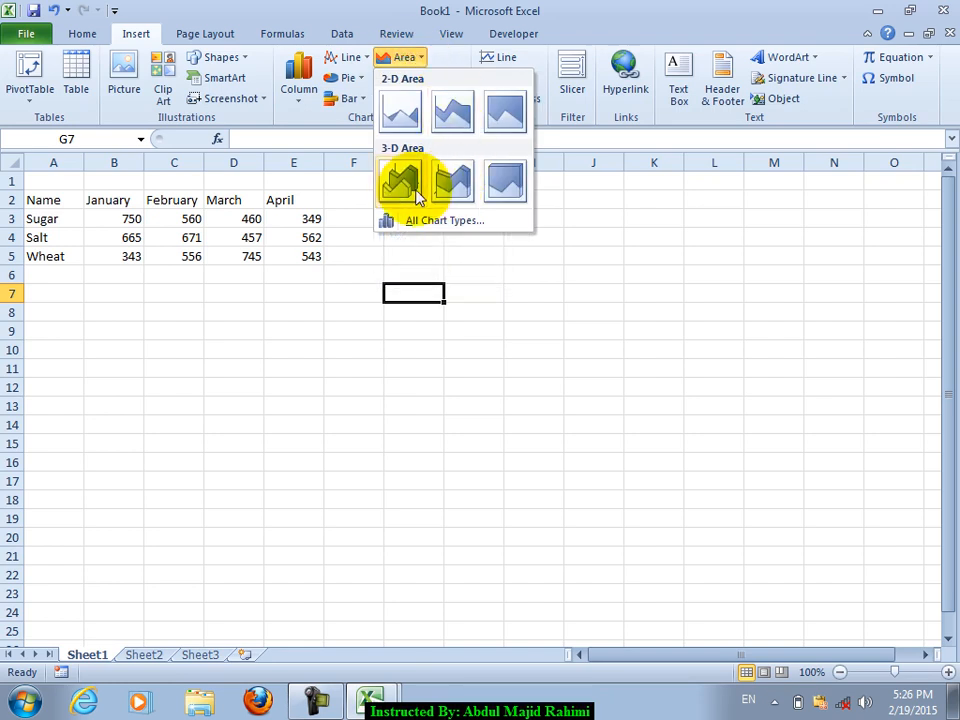
pyautogui.click(440, 192)
pyautogui.moveTo(510, 280); pyautogui.dragTo(476, 282)
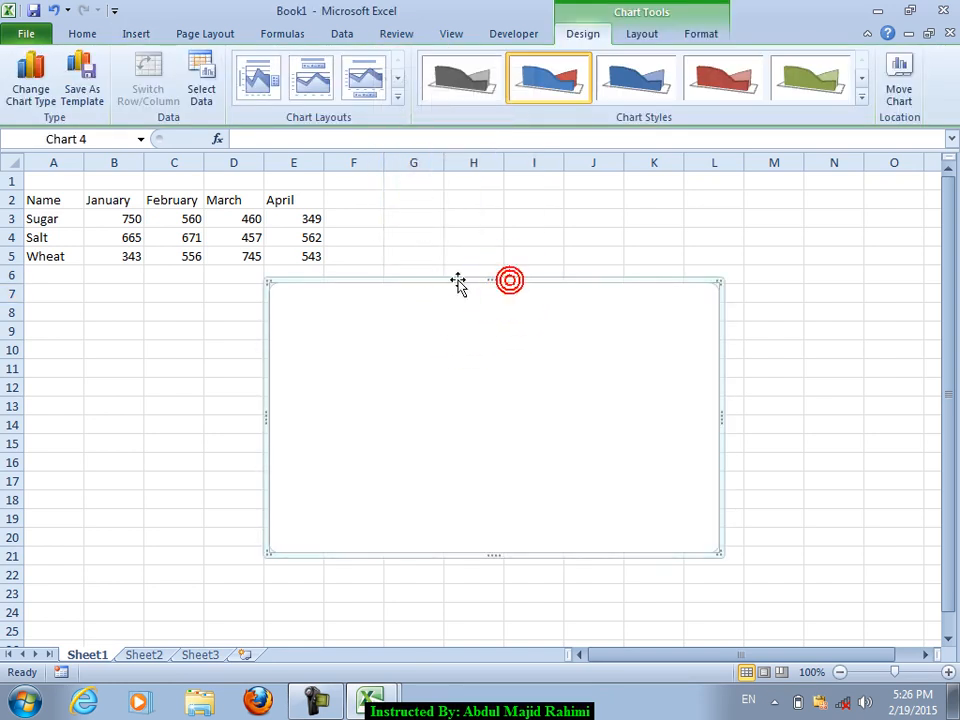
pyautogui.press('Delete')
# Insert a 3-D area chart from the data in A2:E5, and delete it after viewing
pyautogui.moveTo(47, 200); pyautogui.dragTo(310, 257)
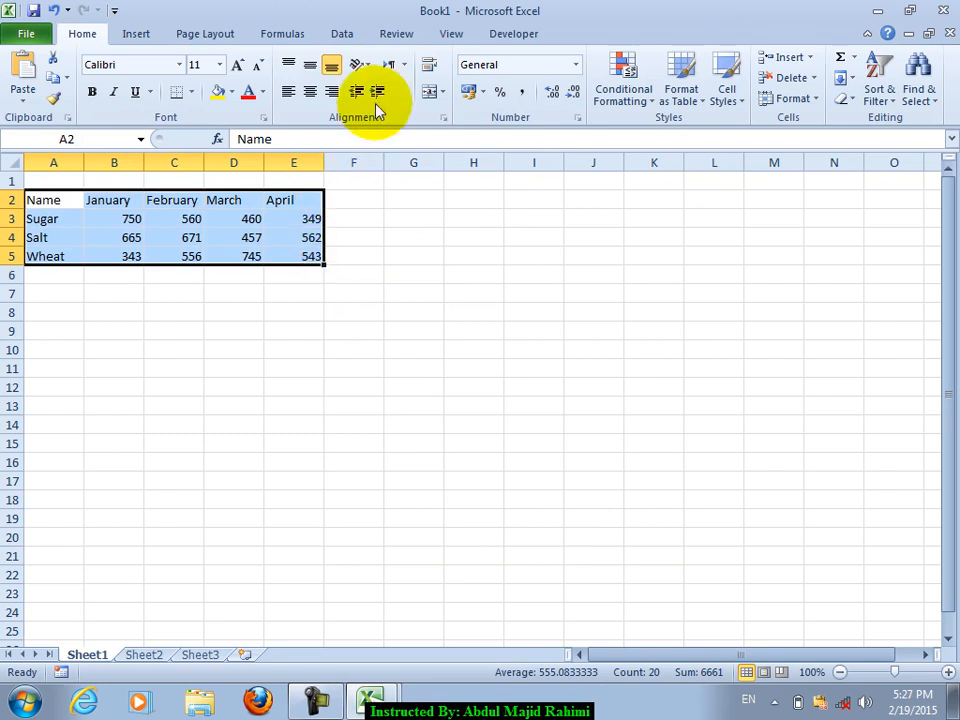
pyautogui.click(148, 34)
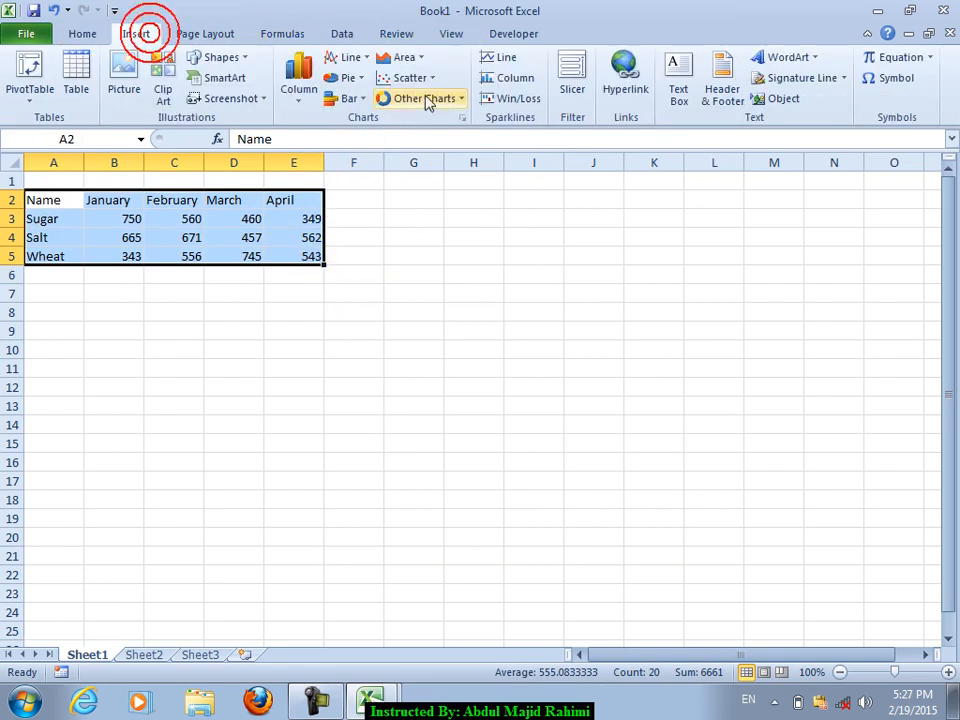
pyautogui.click(404, 57)
pyautogui.click(396, 190)
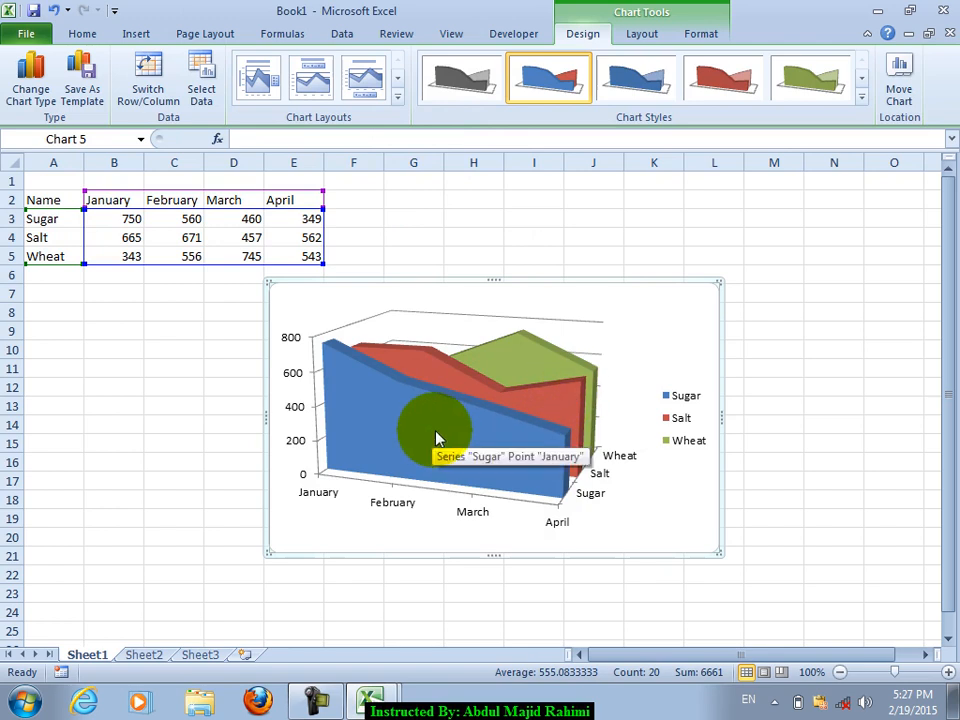
pyautogui.click(542, 283)
pyautogui.press('Delete')
# Create a PivotTable from A2:E5 on a new worksheet with Name as its row labels
pyautogui.click(140, 31)
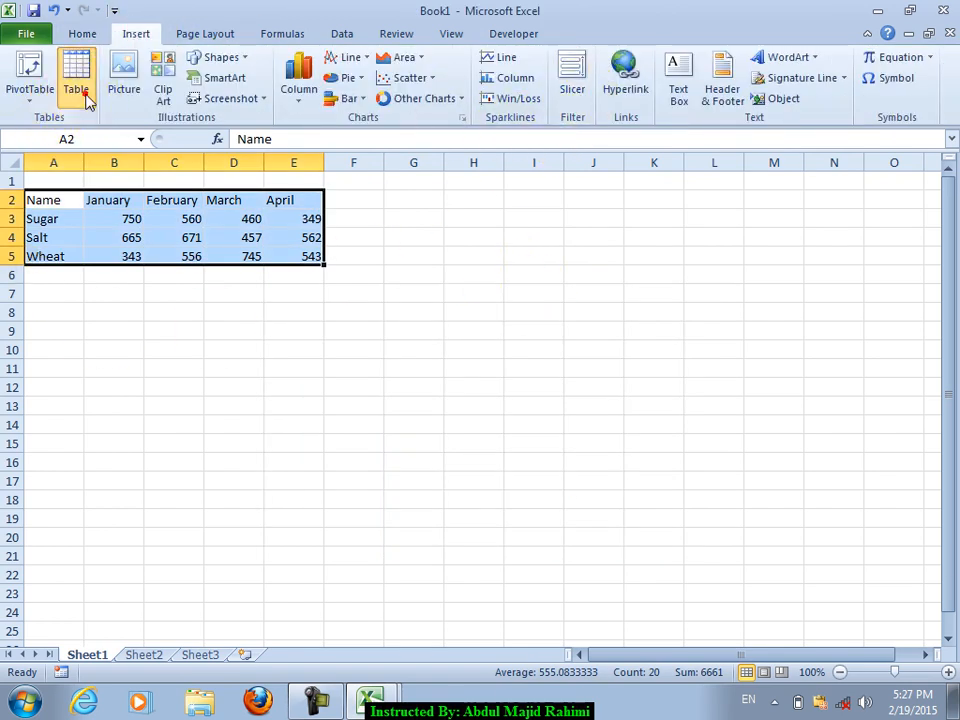
pyautogui.click(29, 66)
pyautogui.click(658, 406)
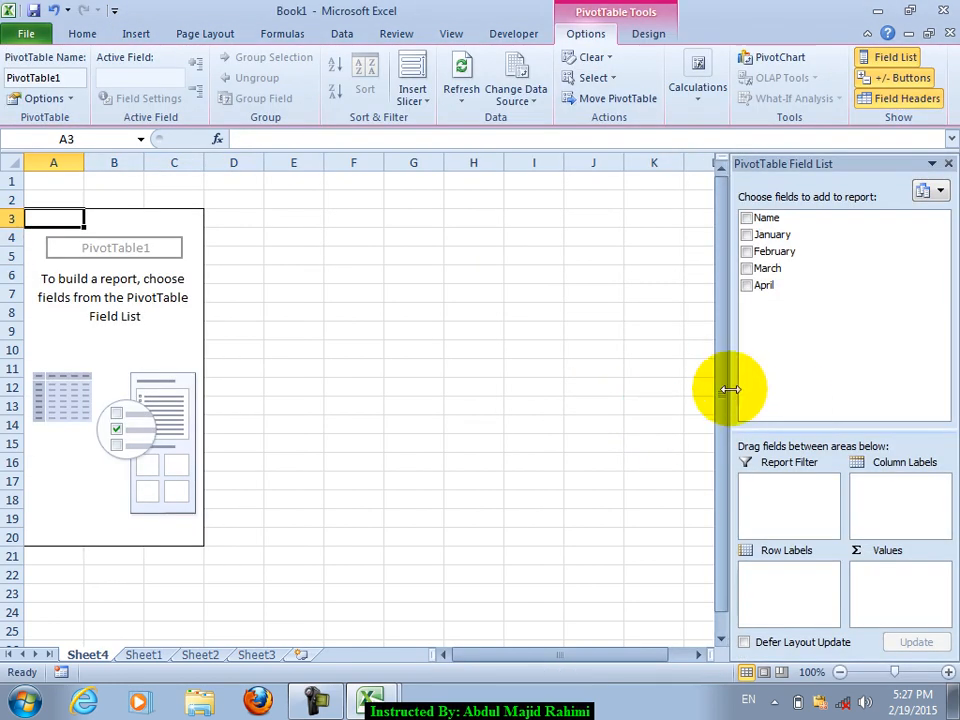
pyautogui.moveTo(778, 218); pyautogui.dragTo(790, 243)
pyautogui.moveTo(848, 548); pyautogui.dragTo(797, 562)
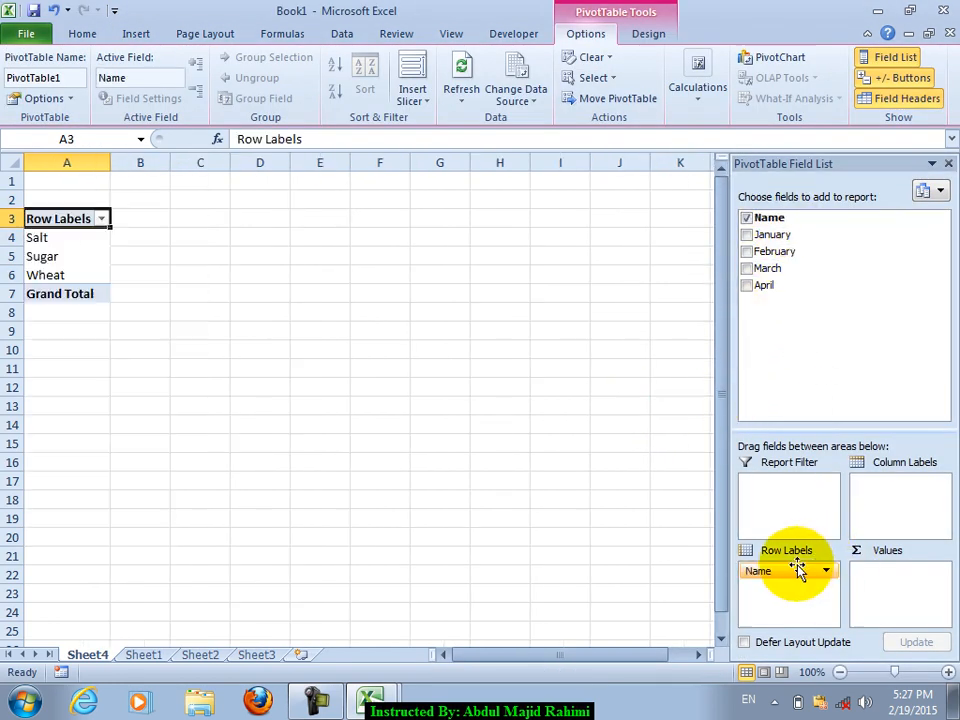
# Add the January, February, March and April fields to the PivotTable's column labels
pyautogui.moveTo(812, 244); pyautogui.dragTo(922, 485)
pyautogui.moveTo(795, 252); pyautogui.dragTo(910, 500)
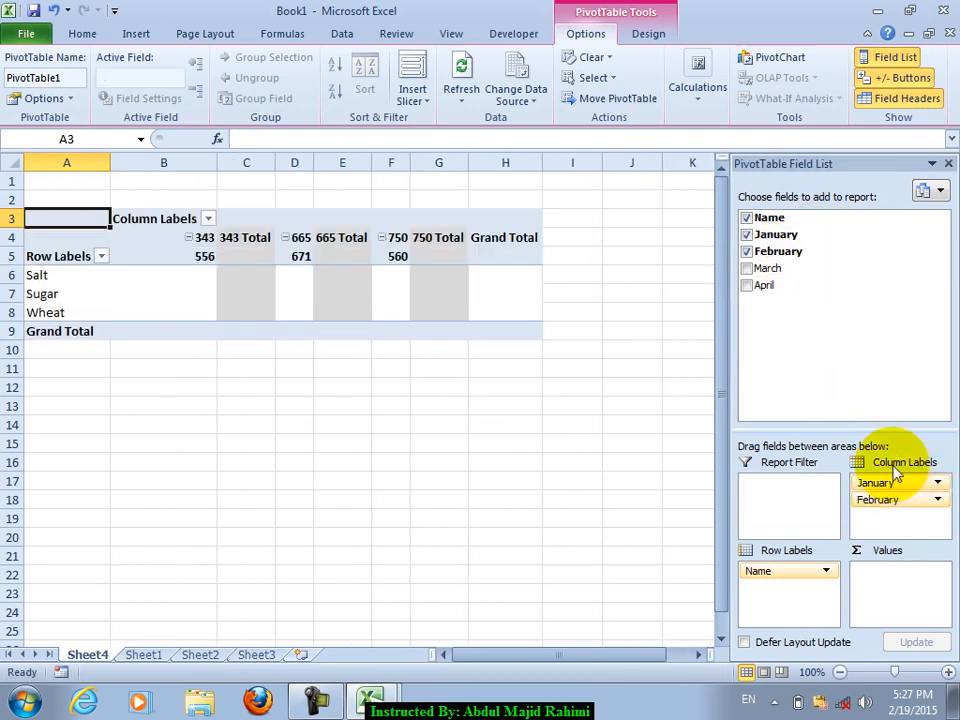
pyautogui.moveTo(783, 268); pyautogui.dragTo(890, 530)
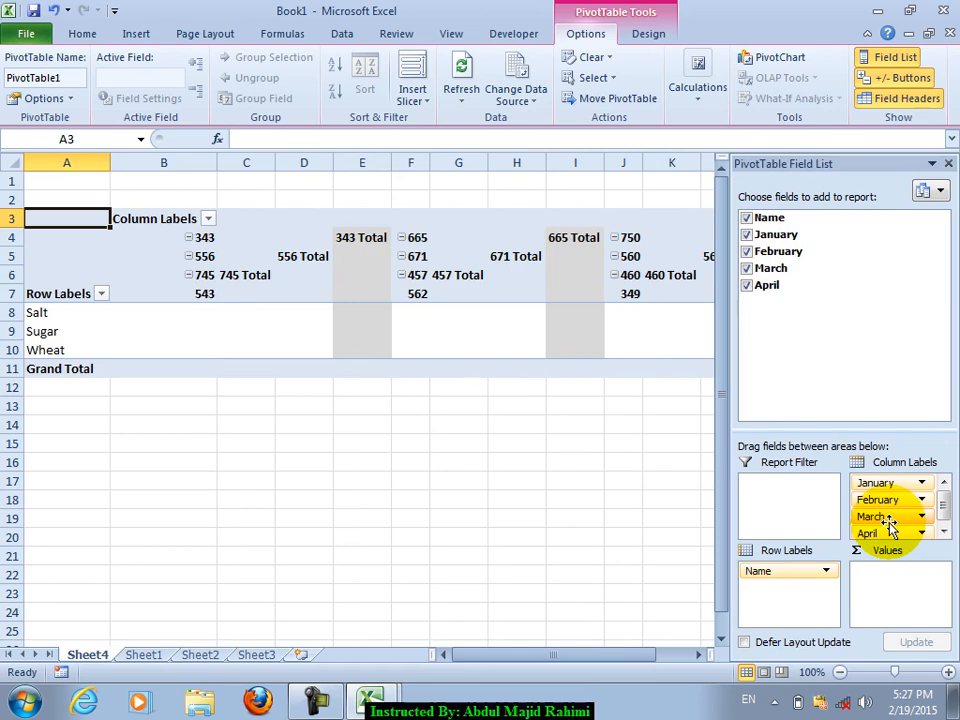
# Undo the addition of the four month fields to the PivotTable's column labels
pyautogui.hotkey('ctrl', 'z')
pyautogui.hotkey('ctrl', 'z')
pyautogui.hotkey('ctrl', 'z')
pyautogui.hotkey('ctrl', 'z')
# Add January and February as report filters of the PivotTable and close the field list
pyautogui.moveTo(775, 234); pyautogui.dragTo(810, 487)
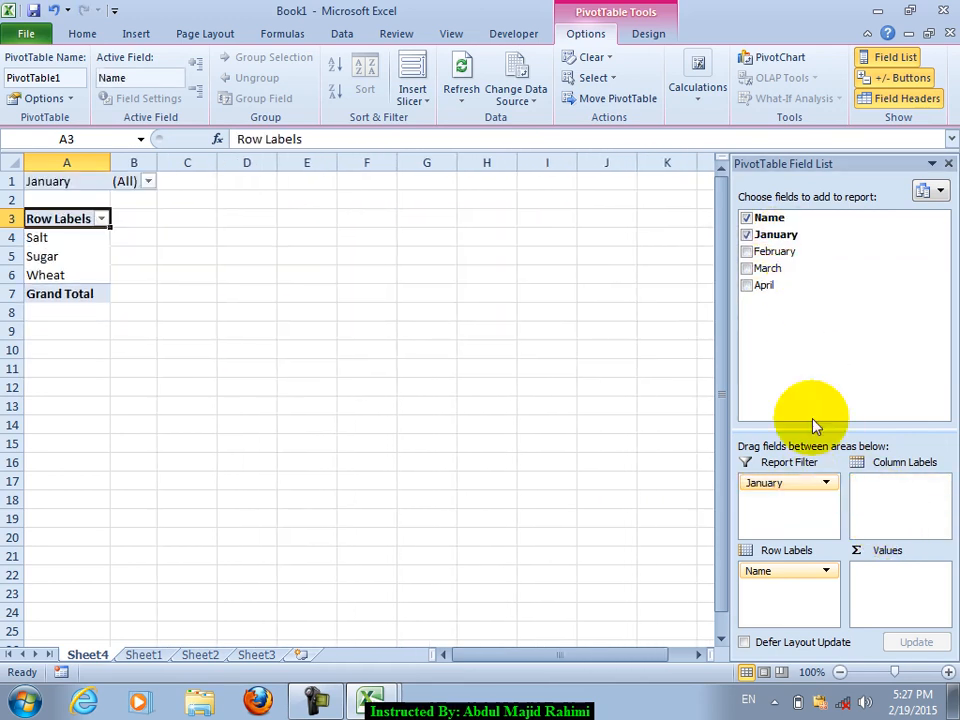
pyautogui.moveTo(775, 251); pyautogui.dragTo(793, 507)
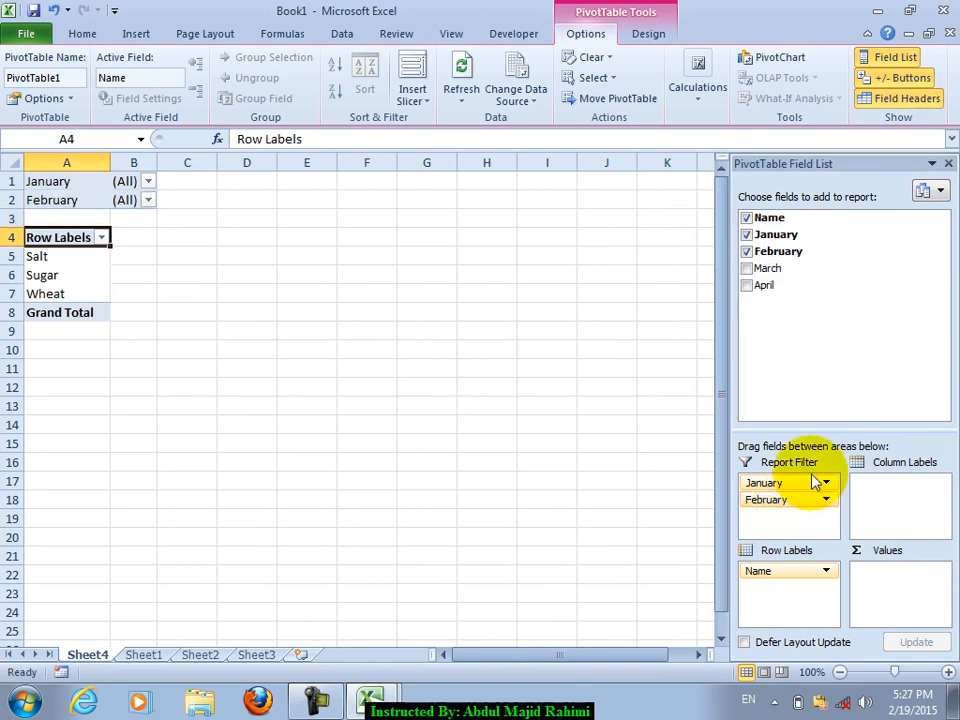
pyautogui.click(948, 163)
# Clear the month headings and their figures in B2:E5 on Sheet1
pyautogui.click(143, 654)
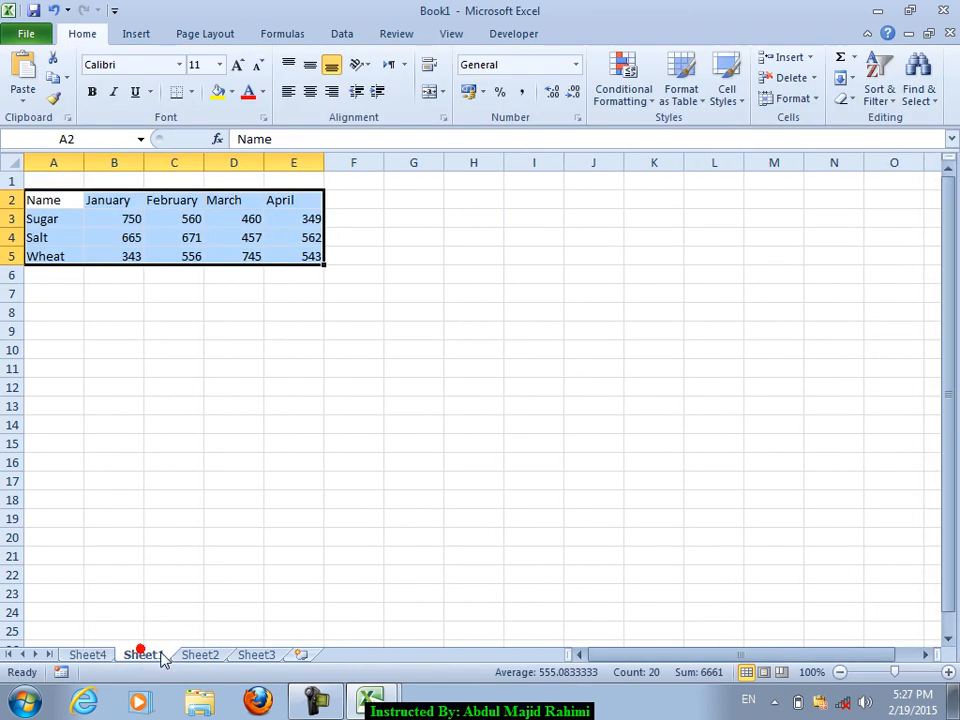
pyautogui.click(210, 308)
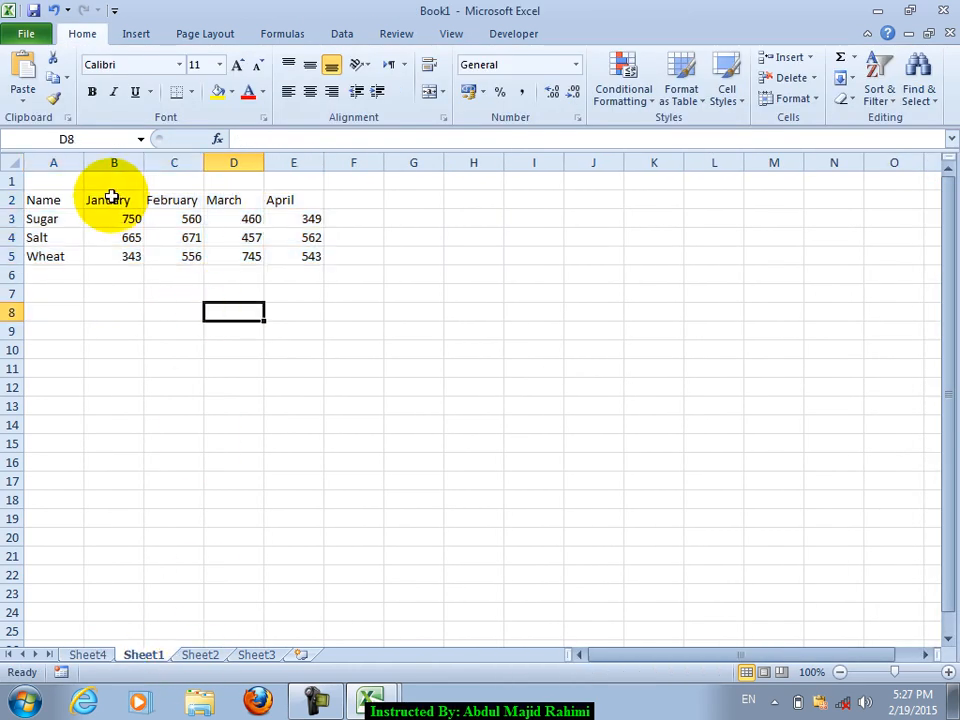
pyautogui.moveTo(117, 203); pyautogui.dragTo(300, 255)
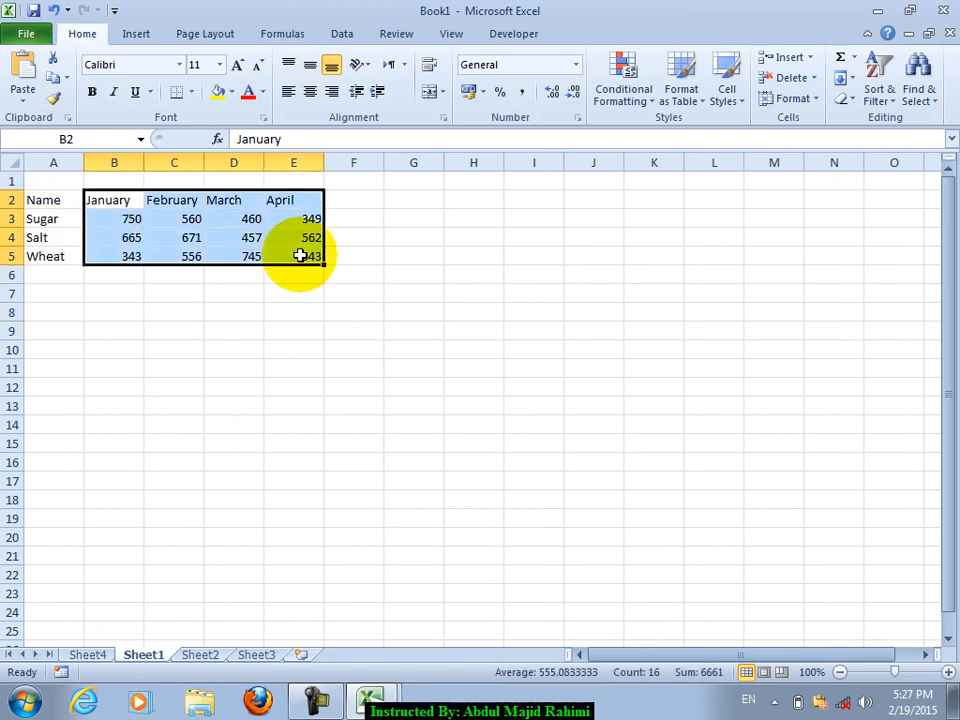
pyautogui.press('Delete')
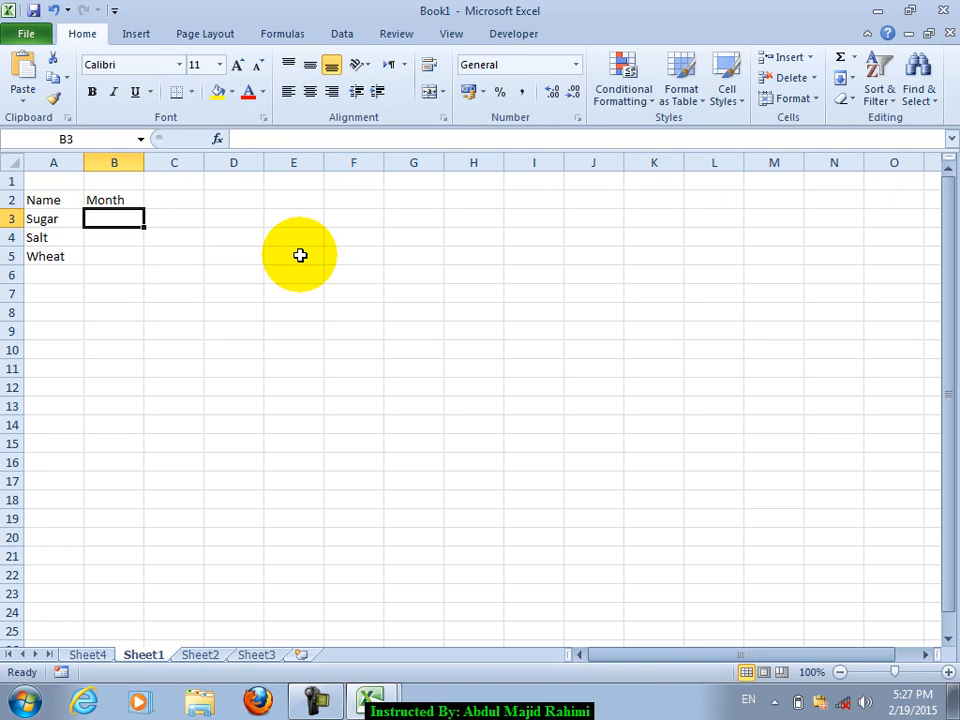
# Set the headings in B2 and C2 of the product table to Amount and Month
pyautogui.write('MA')
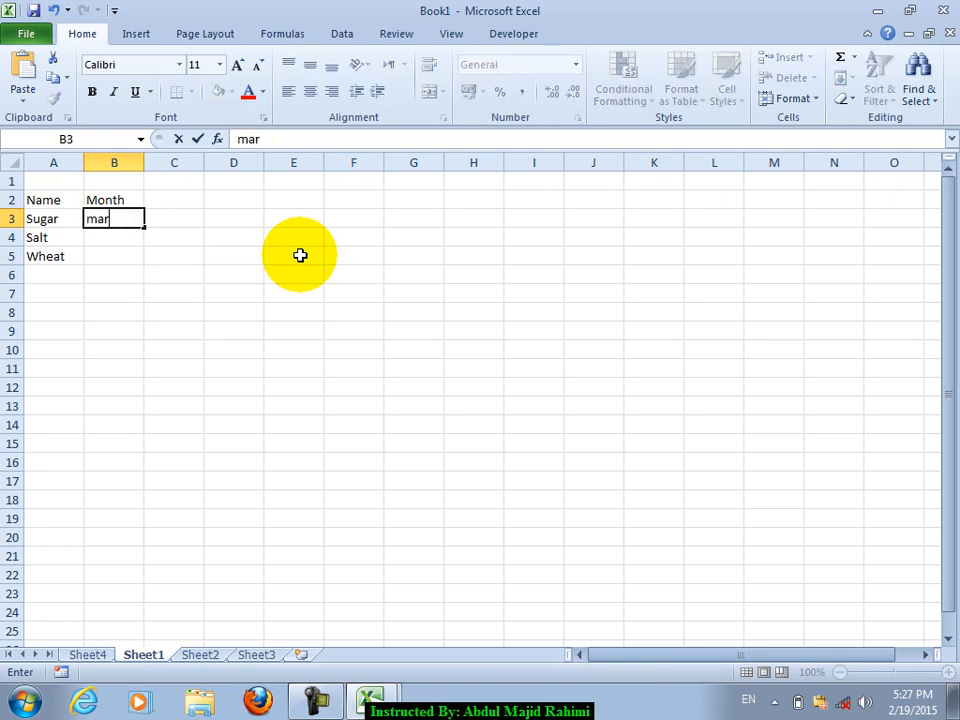
pyautogui.press('Up')
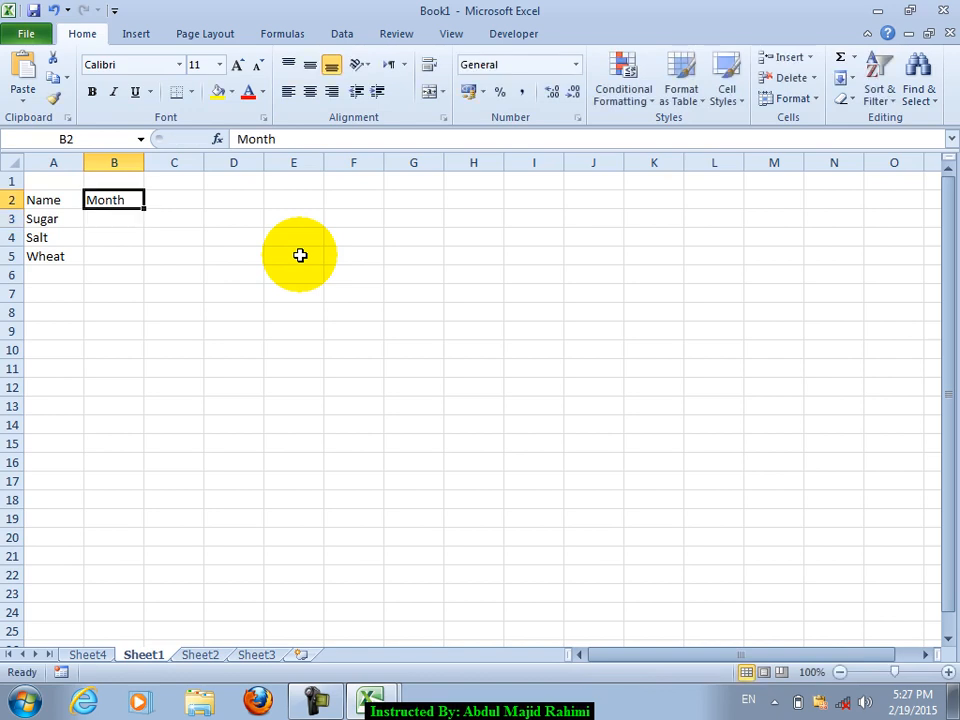
pyautogui.write('Amoun')
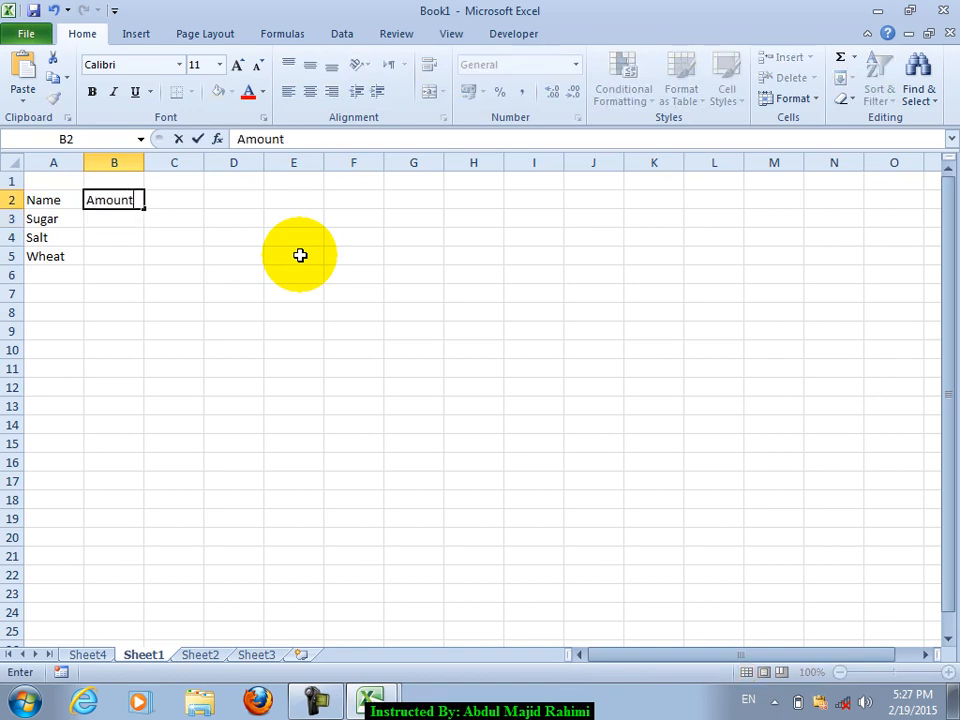
pyautogui.write('t')
pyautogui.press('Return')
pyautogui.write('Month')
pyautogui.press('Return')
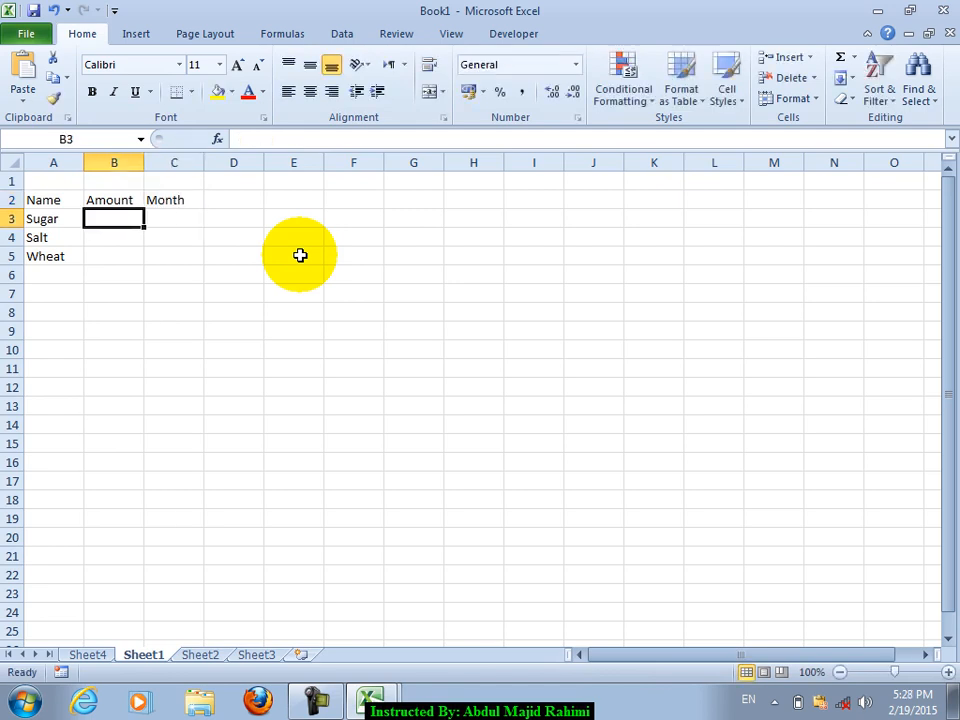
# Fill in the Sugar row with the amount 343 and the month March
pyautogui.write('343')
pyautogui.press('Tab')
pyautogui.write('march')
pyautogui.press('Return')
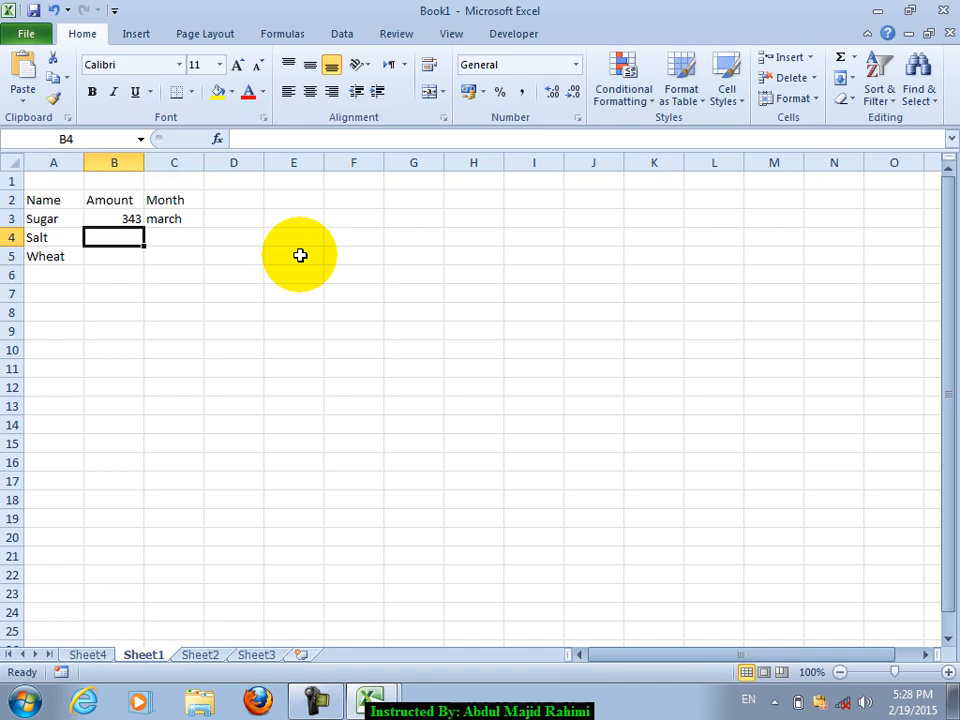
pyautogui.write('Marc')
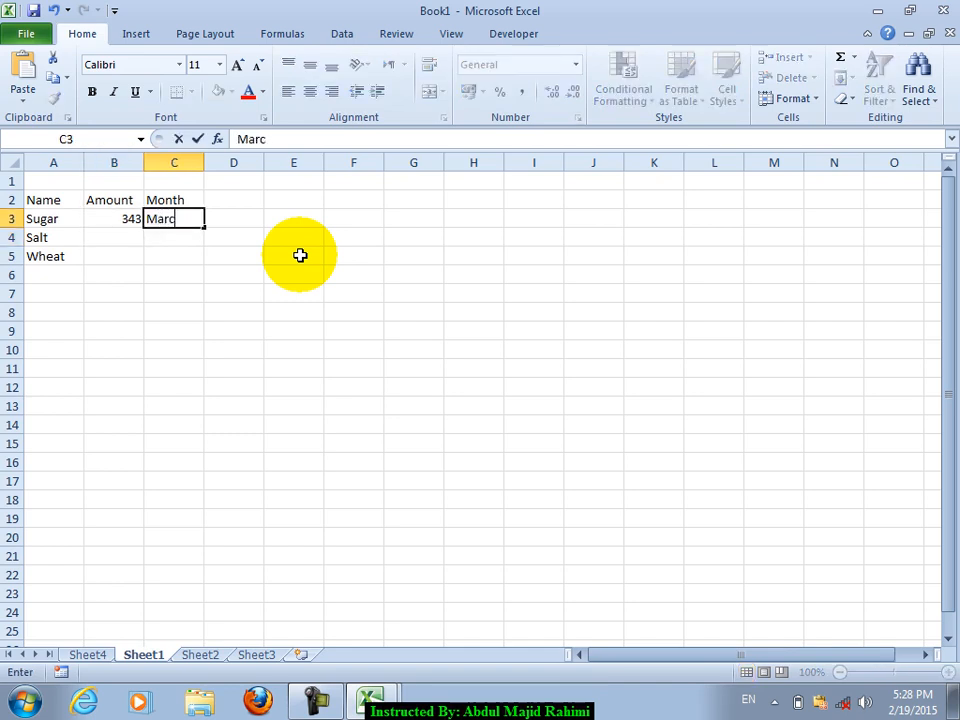
pyautogui.write('h')
pyautogui.press('Return')
# Enter 653 and April for Salt, and 565 and June for Wheat
pyautogui.write('653')
pyautogui.press('Tab')
pyautogui.write('Apr')
pyautogui.press('Return')
pyautogui.write('565')
pyautogui.write('Ju')
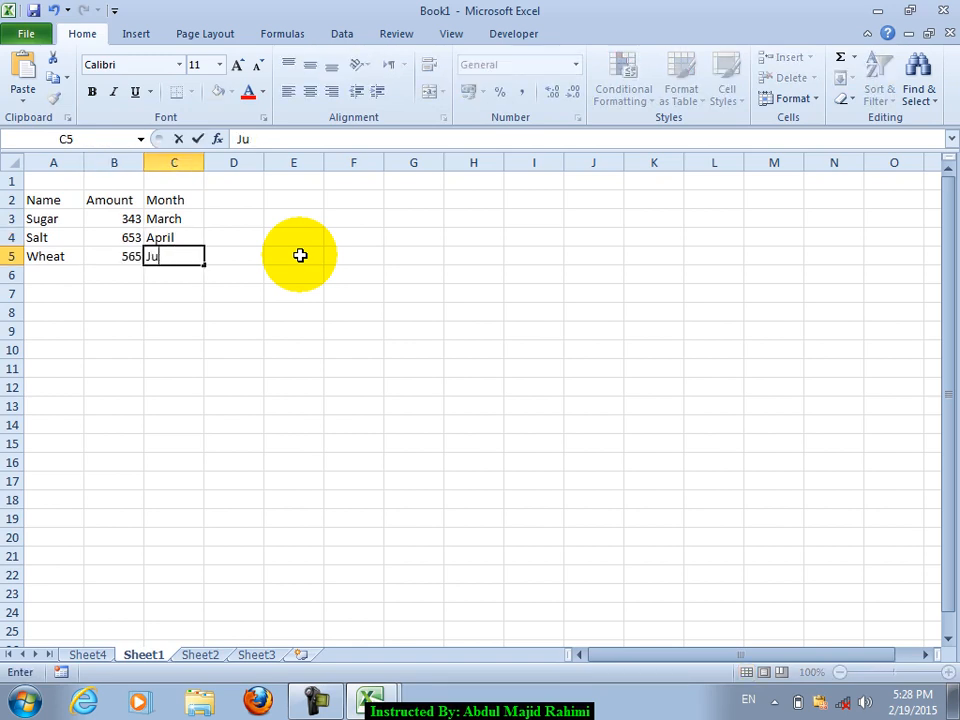
# Create a PivotTable on a new worksheet from the product table in A2:C5
pyautogui.moveTo(66, 201); pyautogui.dragTo(173, 259)
pyautogui.click(140, 32)
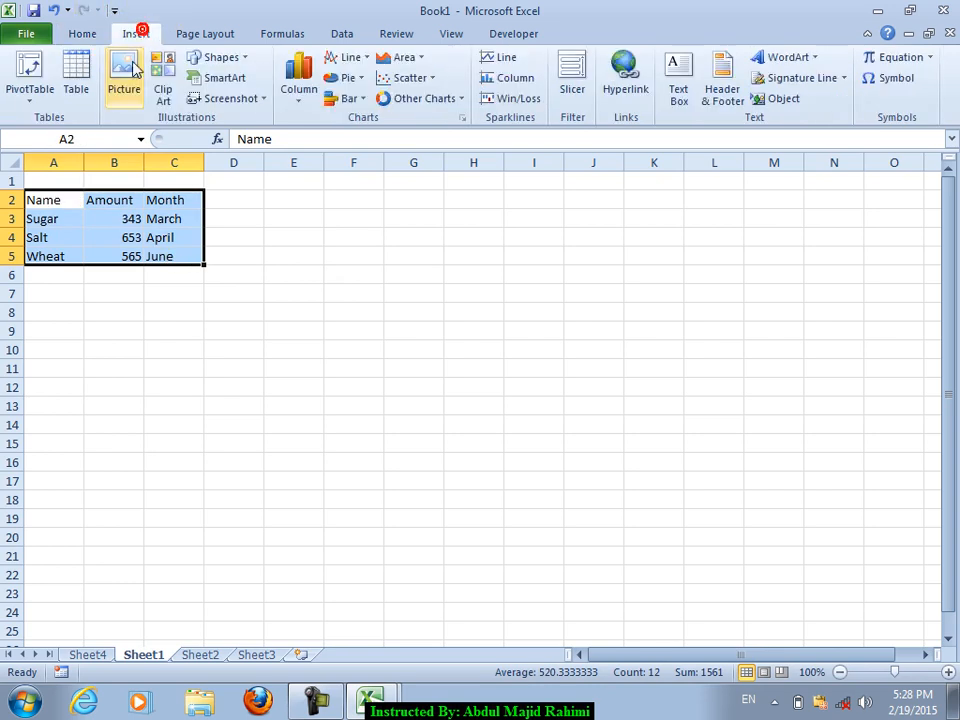
pyautogui.click(38, 66)
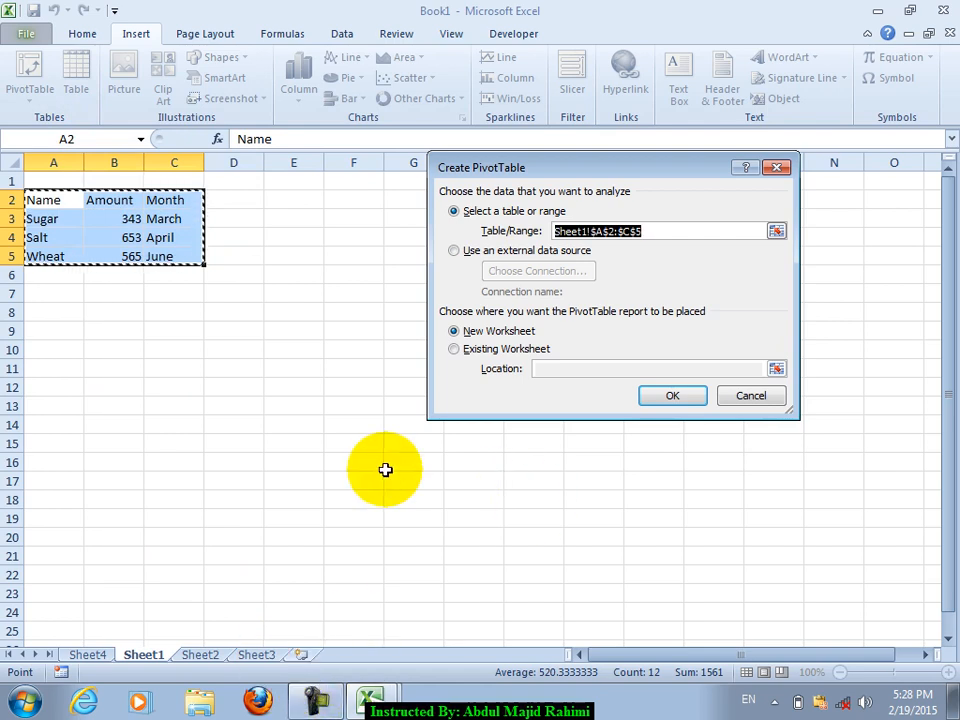
pyautogui.click(670, 397)
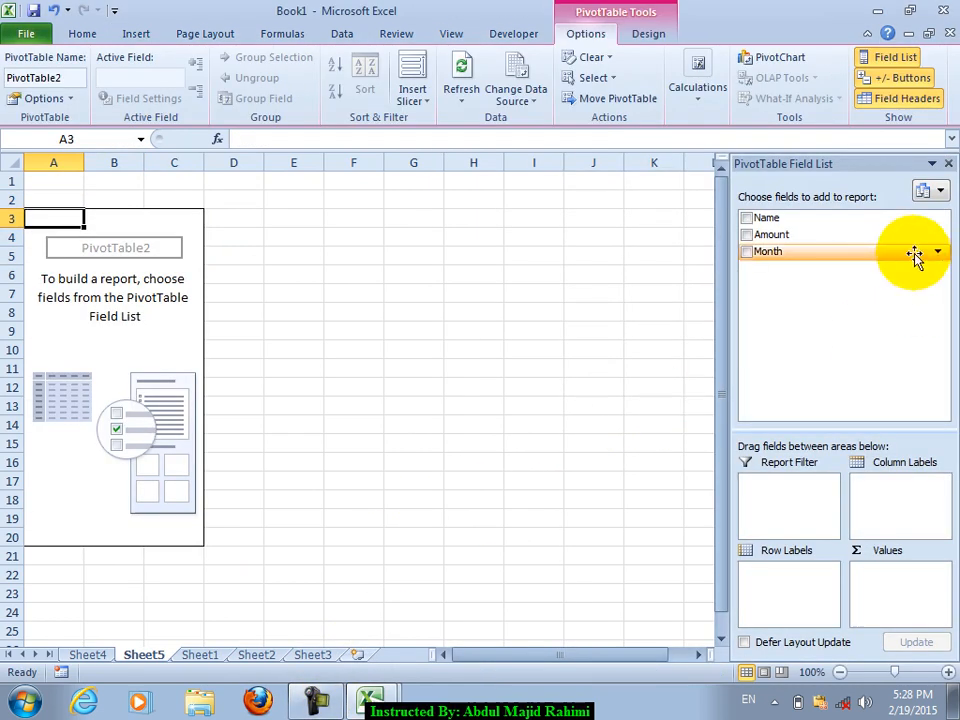
# Lay out the PivotTable with Name as row labels, Month as column labels and Amount as values, and close the field list
pyautogui.moveTo(768, 218); pyautogui.dragTo(800, 594)
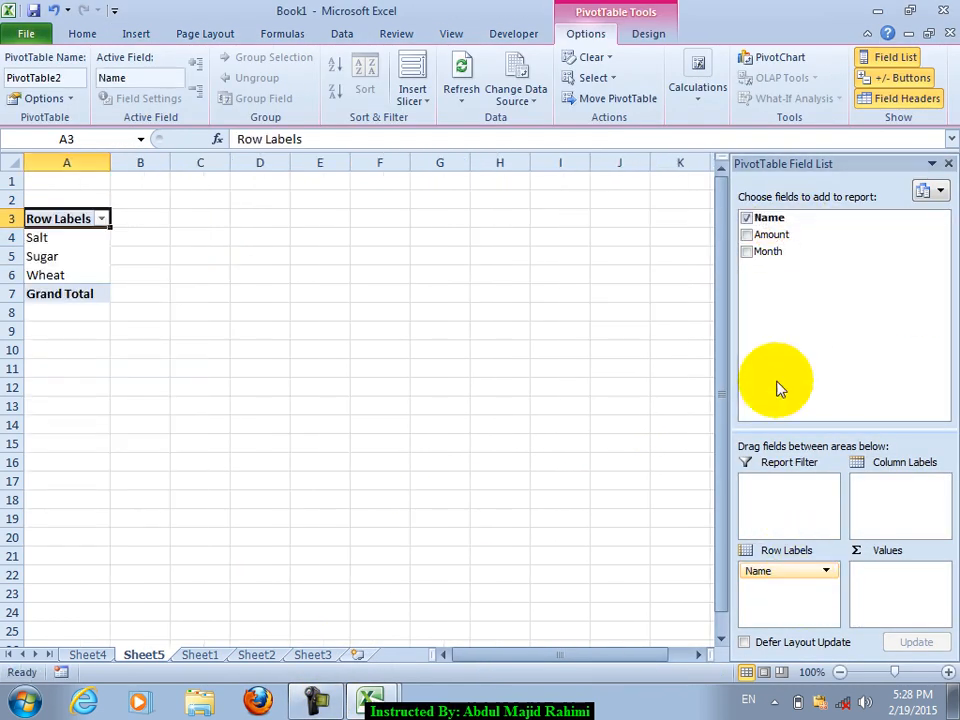
pyautogui.moveTo(775, 236); pyautogui.dragTo(903, 500)
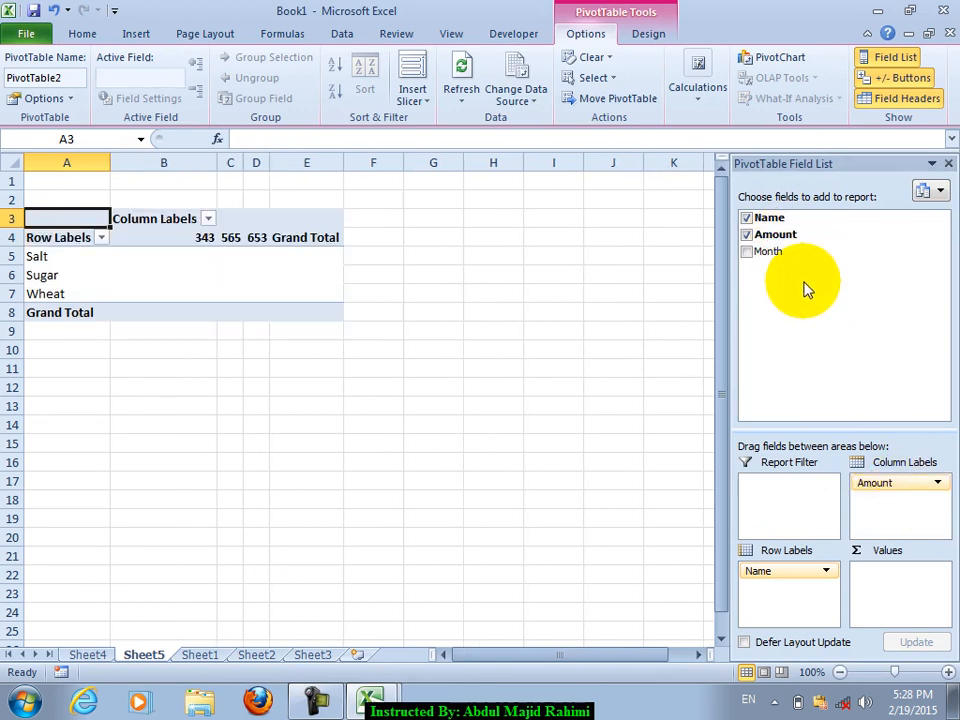
pyautogui.moveTo(775, 251)
pyautogui.mouseDown()
pyautogui.moveTo(879, 407)
pyautogui.moveTo(782, 252)
pyautogui.mouseUp()
pyautogui.moveTo(897, 490); pyautogui.dragTo(909, 608)
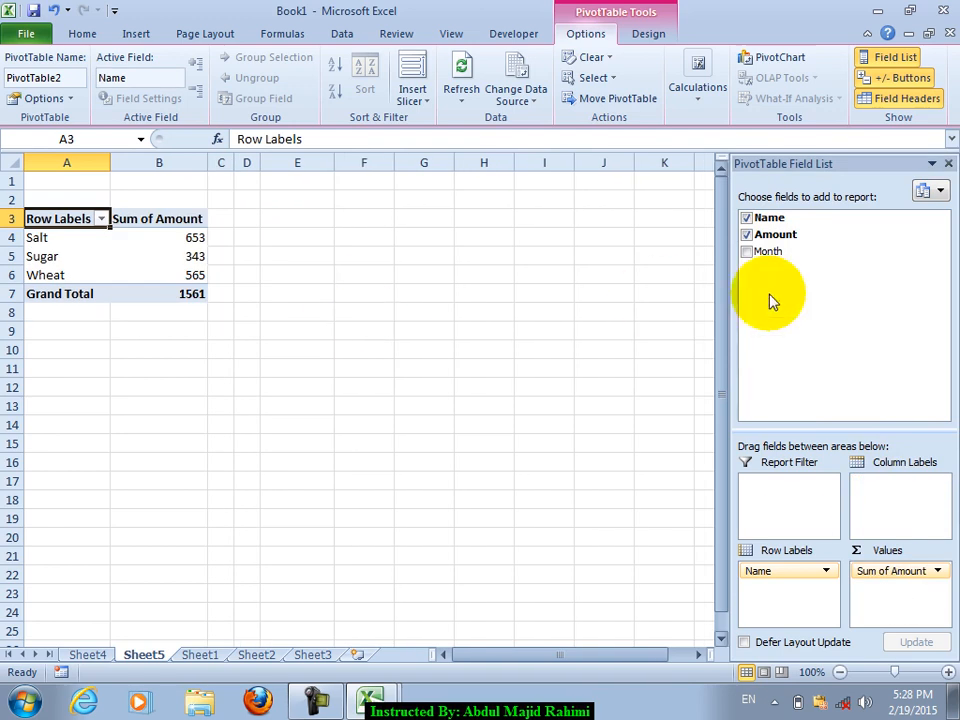
pyautogui.moveTo(785, 238)
pyautogui.mouseDown()
pyautogui.moveTo(789, 250)
pyautogui.moveTo(776, 258)
pyautogui.moveTo(879, 490)
pyautogui.mouseUp()
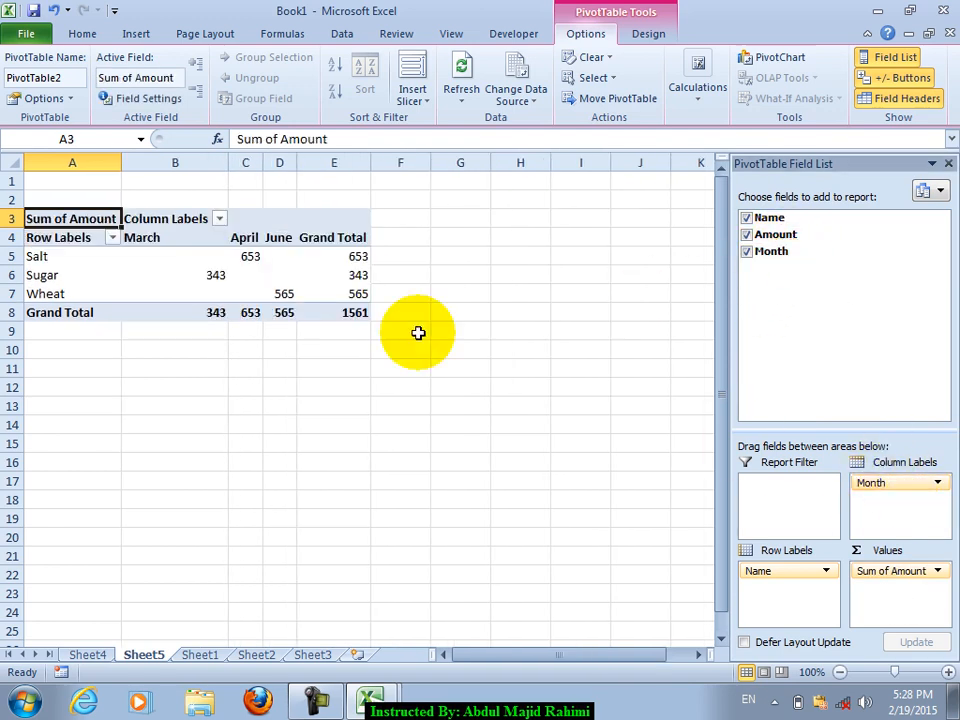
pyautogui.click(947, 164)
pyautogui.click(399, 405)
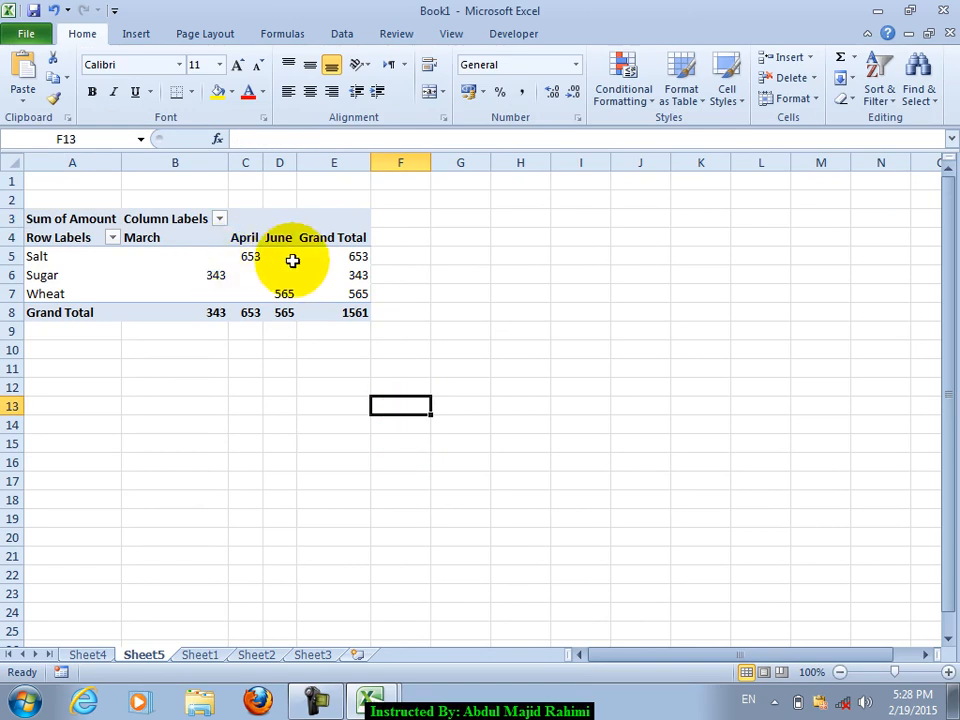
# Center the contents of the PivotTable cells A4:E8
pyautogui.moveTo(43, 237); pyautogui.dragTo(315, 310)
pyautogui.click(84, 34)
pyautogui.click(310, 91)
pyautogui.click(270, 350)
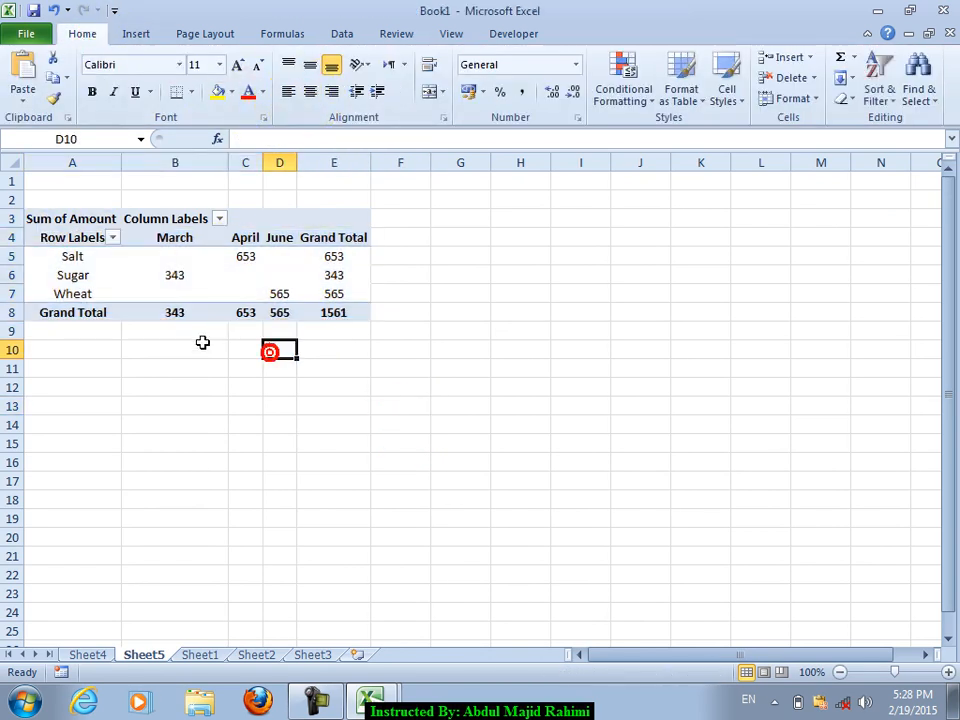
pyautogui.click(137, 34)
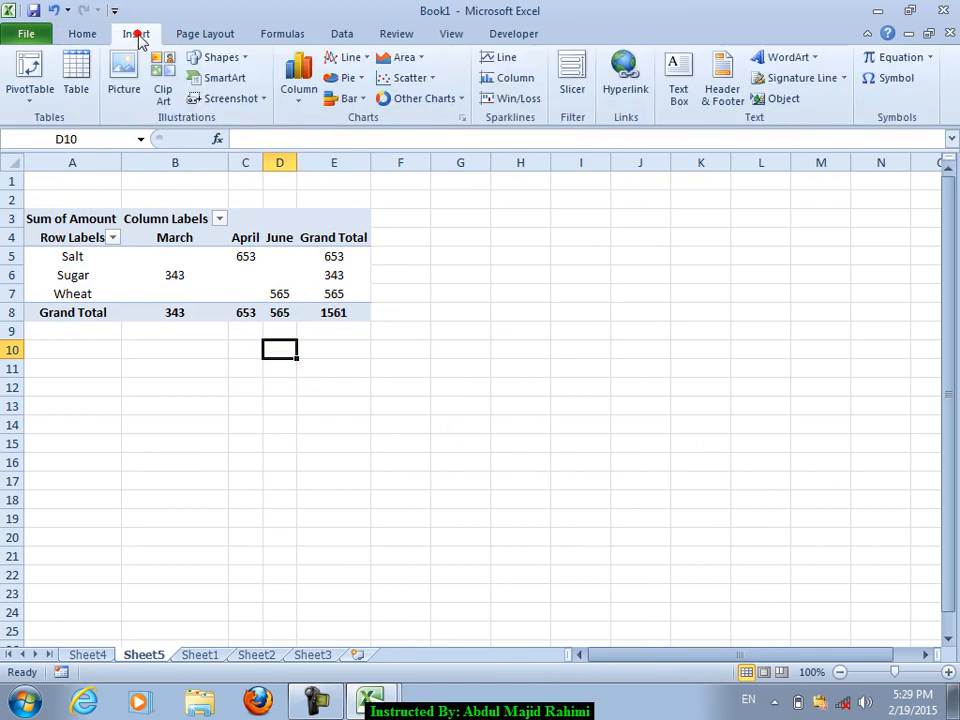
pyautogui.click(570, 85)
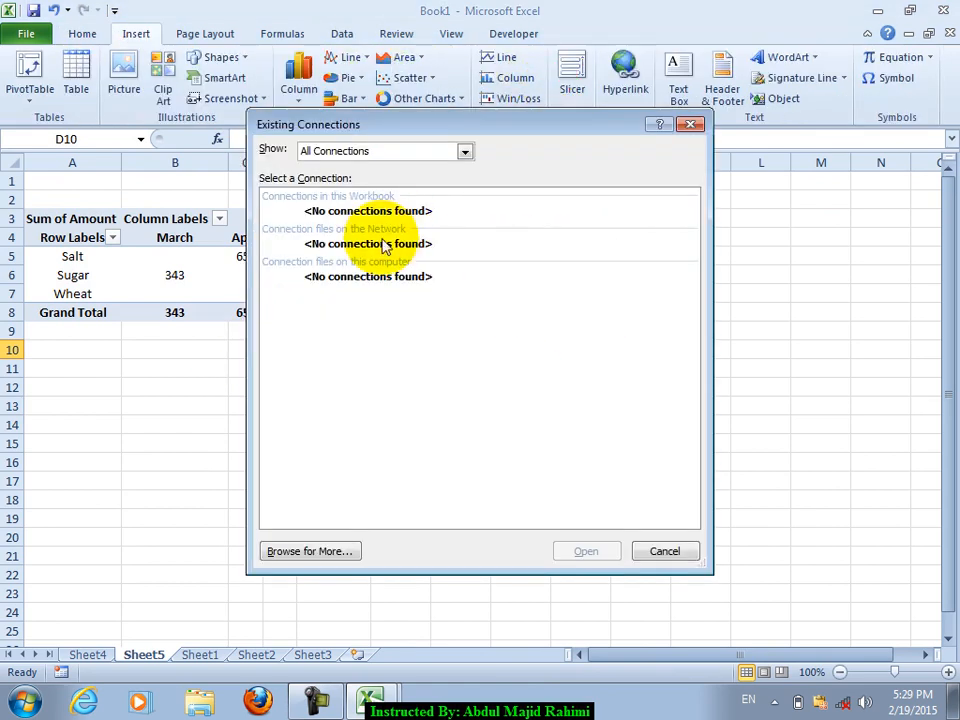
pyautogui.click(691, 127)
# Insert Name, Amount and Month slicers for the PivotTable and spread them out on the sheet
pyautogui.click(320, 291)
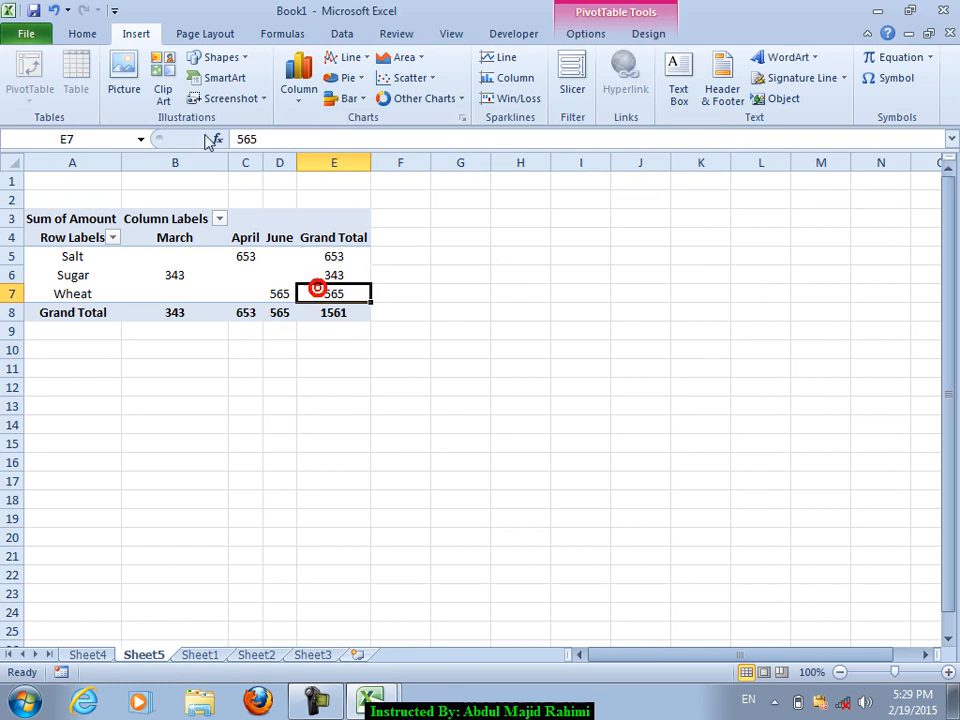
pyautogui.click(563, 72)
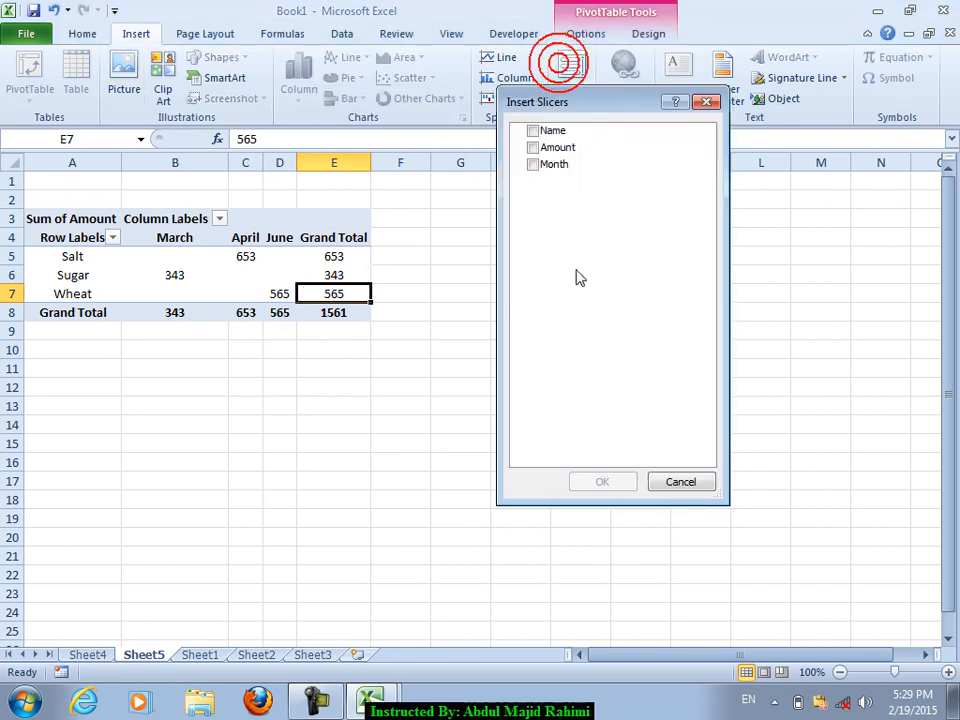
pyautogui.click(532, 130)
pyautogui.click(532, 147)
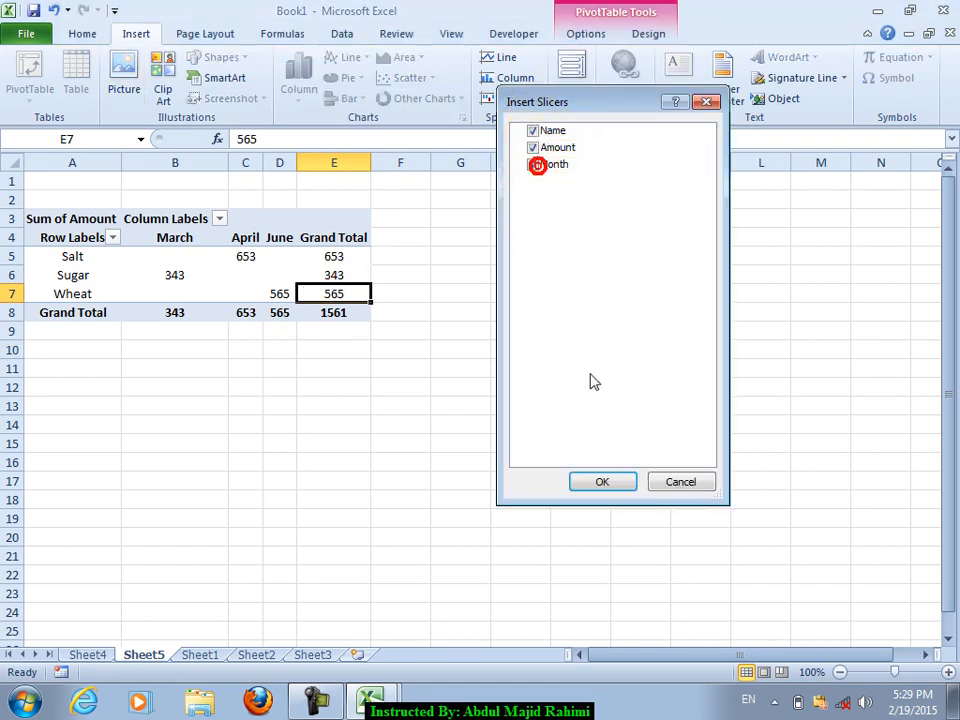
pyautogui.click(614, 481)
pyautogui.moveTo(542, 343); pyautogui.dragTo(677, 318)
pyautogui.moveTo(523, 302); pyautogui.dragTo(282, 374)
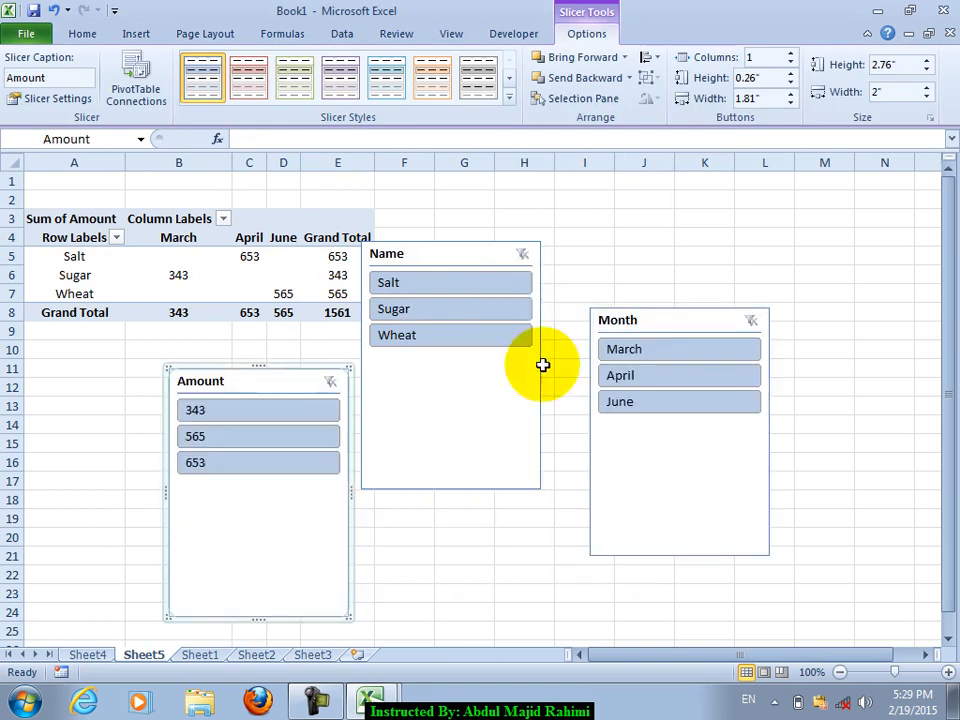
# Filter the PivotTable by Salt, Sugar and Wheat in turn with the Name slicer, and clear the filter
pyautogui.click(451, 287)
pyautogui.click(459, 314)
pyautogui.click(457, 336)
pyautogui.click(458, 282)
pyautogui.click(457, 308)
pyautogui.click(457, 334)
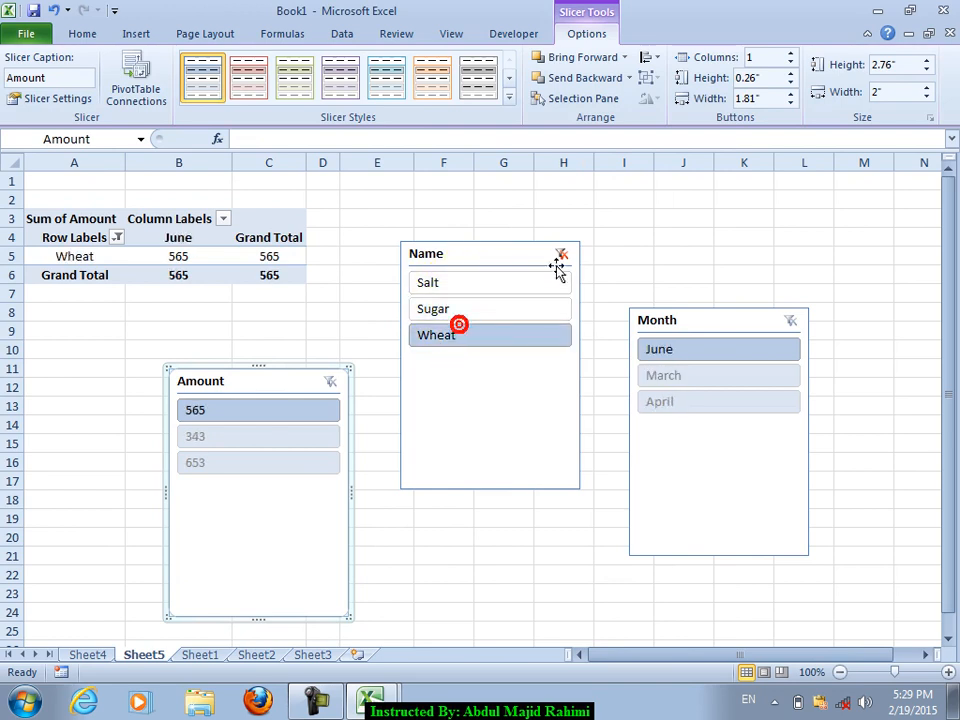
pyautogui.click(560, 256)
# Filter the PivotTable by March, April and June in turn with the Month slicer, and clear the filter
pyautogui.click(645, 352)
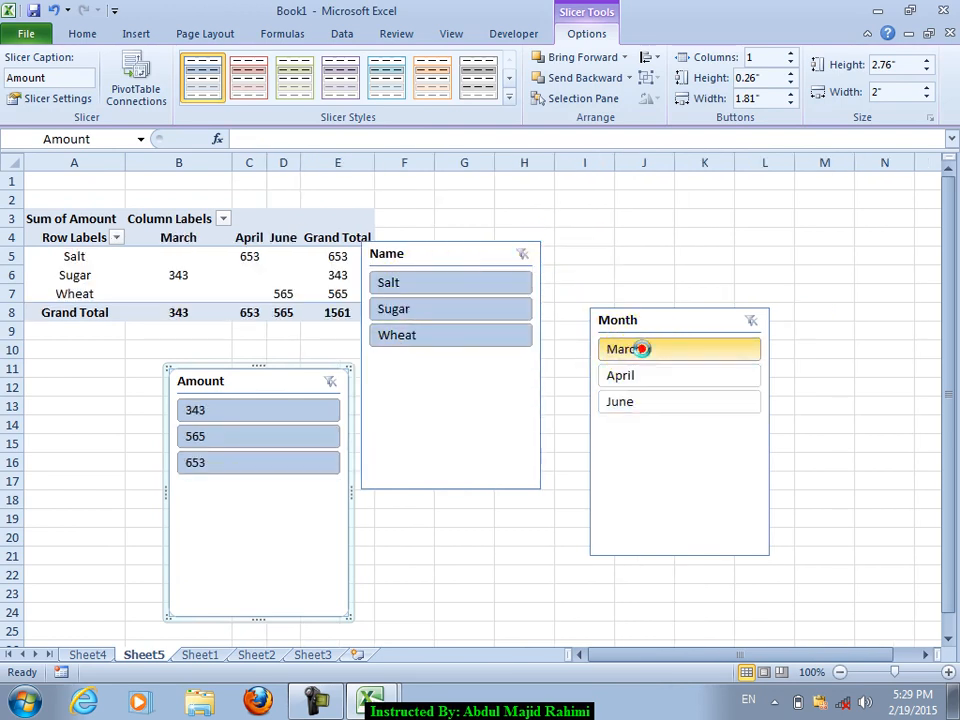
pyautogui.click(658, 375)
pyautogui.click(684, 401)
pyautogui.click(680, 380)
pyautogui.click(677, 354)
pyautogui.click(678, 393)
pyautogui.click(668, 376)
pyautogui.click(662, 352)
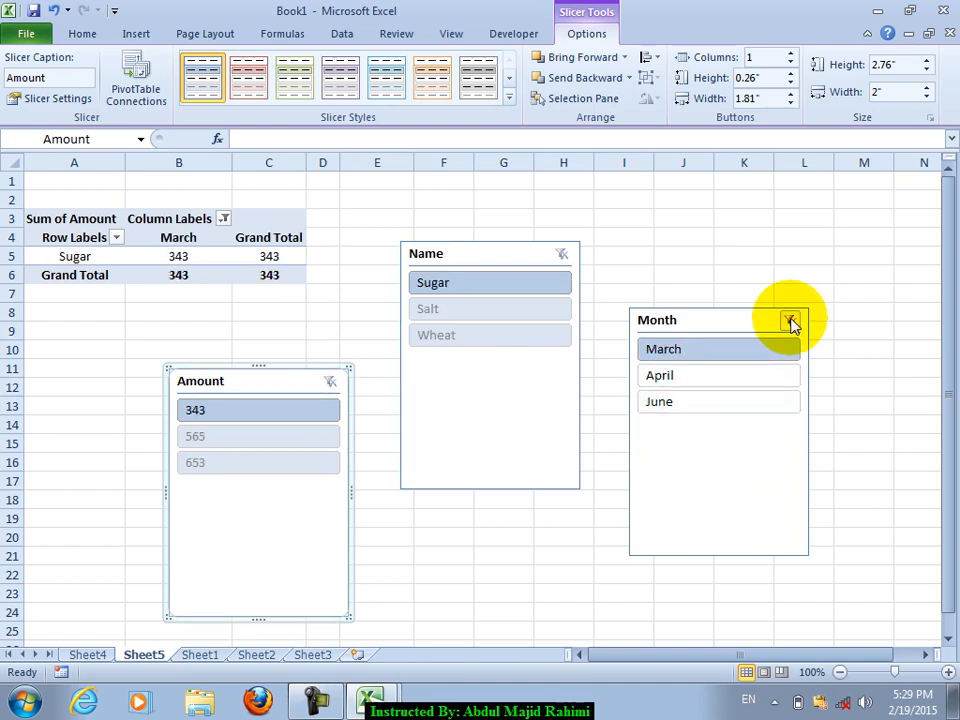
pyautogui.click(790, 321)
pyautogui.click(786, 366)
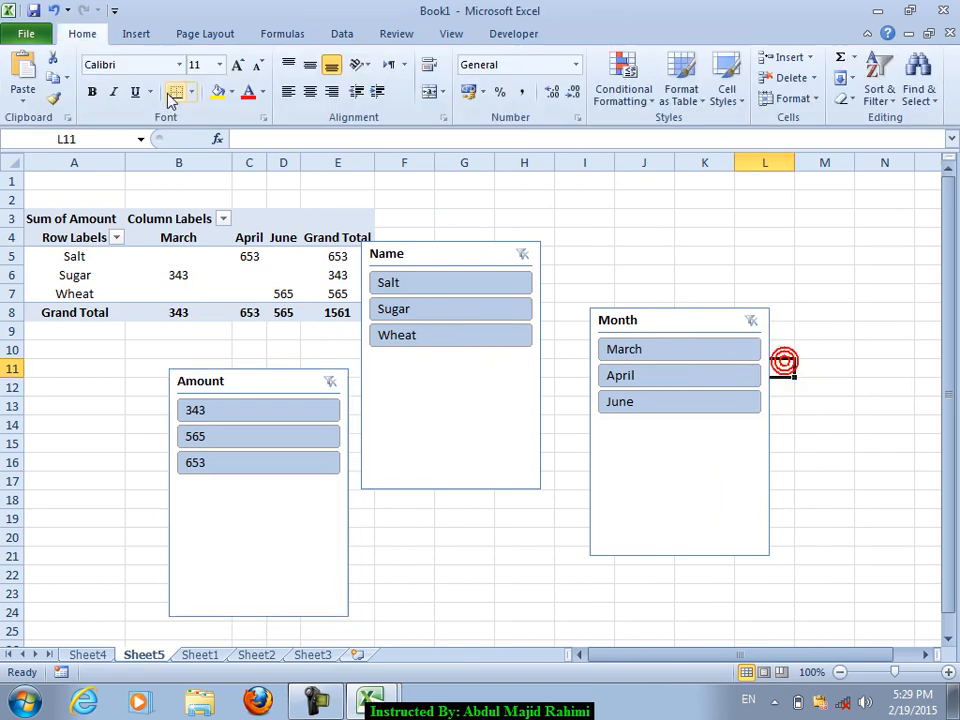
# Create a new blank workbook
pyautogui.click(138, 36)
pyautogui.click(572, 80)
pyautogui.moveTo(805, 278); pyautogui.dragTo(15, 697)
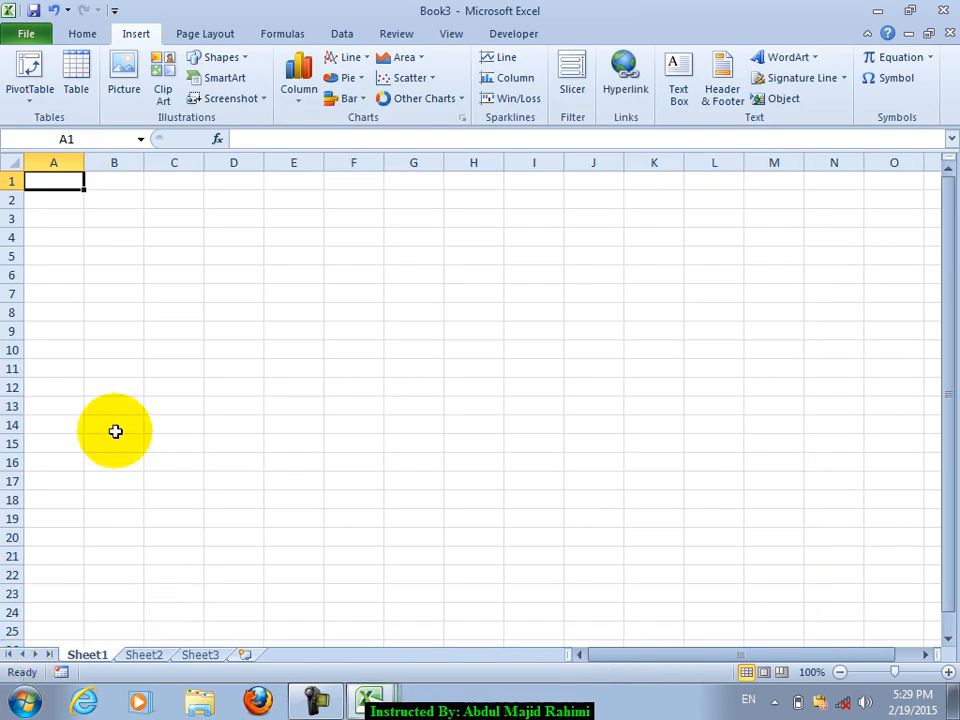
# Insert a hyperlink in cell D5 to the document "On the Insert ta1.docx" in the Documents folder
pyautogui.click(233, 256)
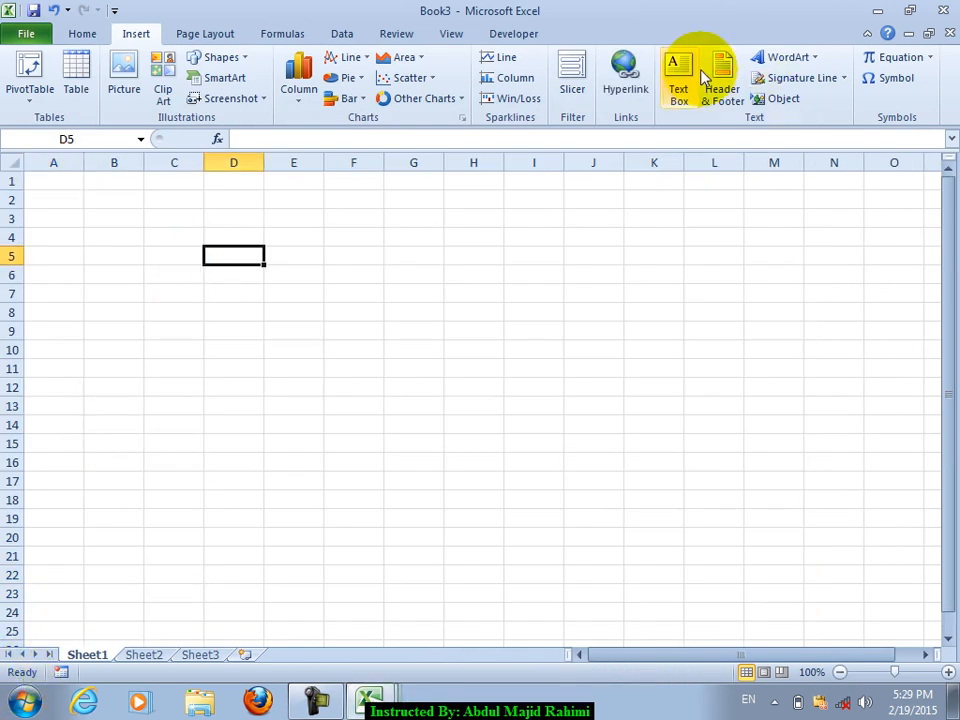
pyautogui.click(625, 75)
pyautogui.click(516, 332)
pyautogui.scroll(-3, 530, 330)
pyautogui.scroll(-3, 553, 385)
pyautogui.click(515, 314)
pyautogui.click(788, 420)
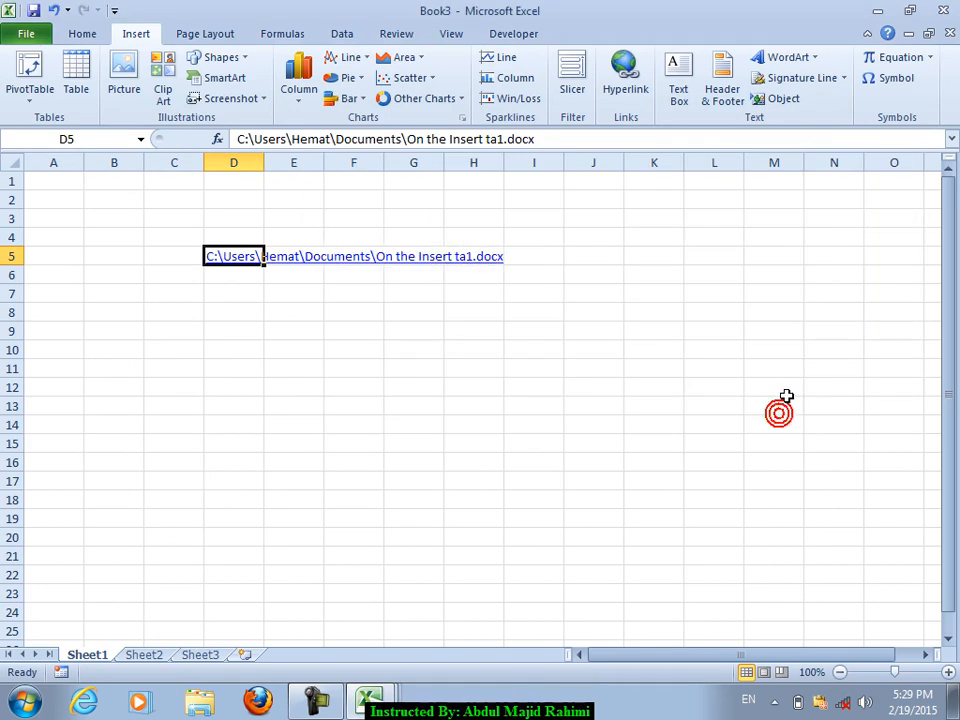
# Follow the hyperlink in D5, accepting the security notice, and close the Word document it opens
pyautogui.click(247, 257)
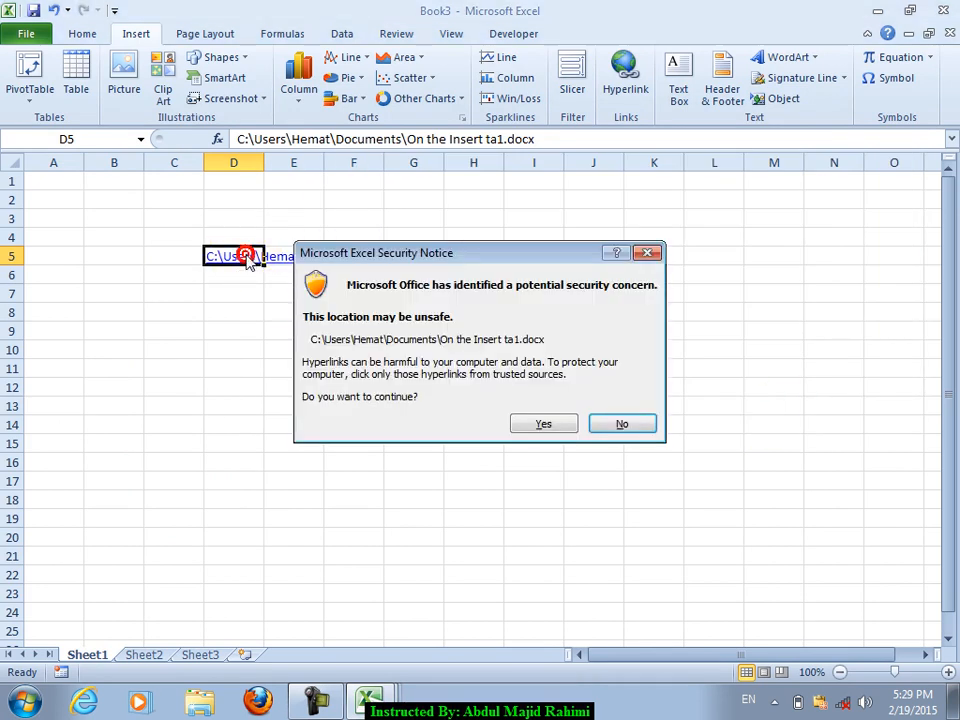
pyautogui.click(545, 423)
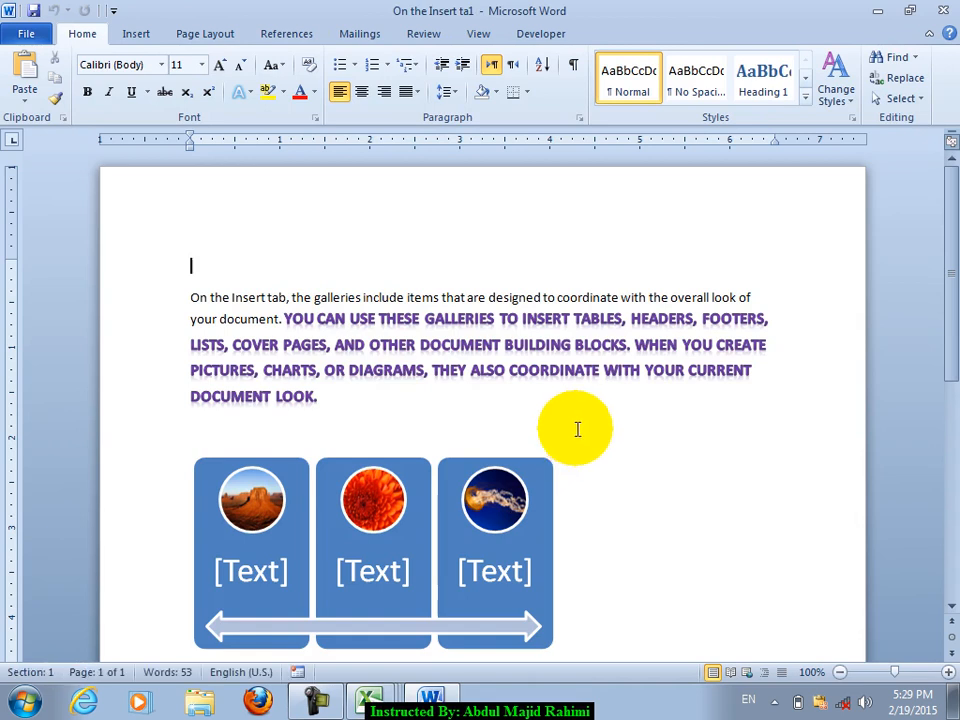
pyautogui.click(909, 10)
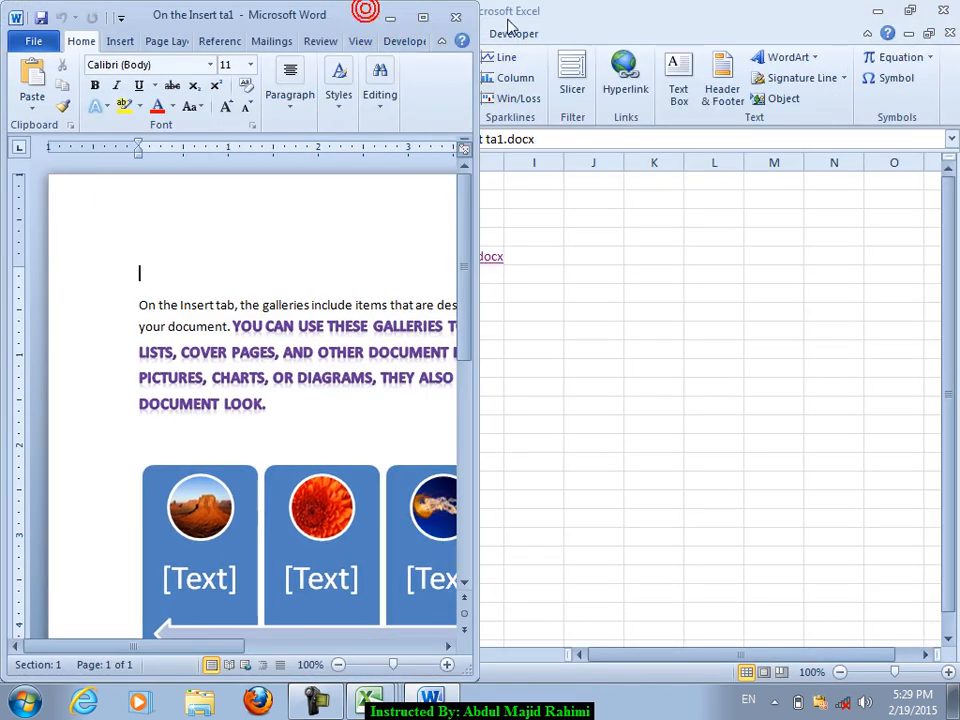
pyautogui.hotkey('alt', 'F4')
# Delete the document hyperlink from cell D5
pyautogui.moveTo(652, 256); pyautogui.dragTo(17, 289)
pyautogui.press('Delete')
pyautogui.click(281, 294)
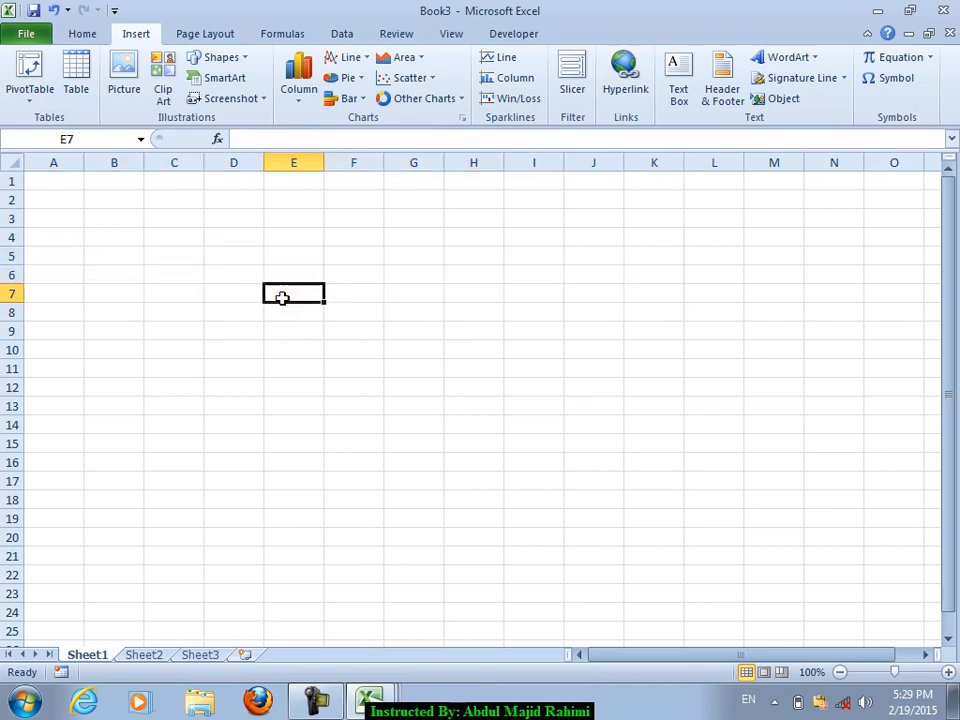
# Draw a text box with random sample text across about D4:L12 and delete it
pyautogui.click(679, 100)
pyautogui.moveTo(234, 233); pyautogui.dragTo(742, 403)
pyautogui.write('sdfasdfsd fdsfsdfdsfisdfsdklfduskfosdjfklsdfsd')
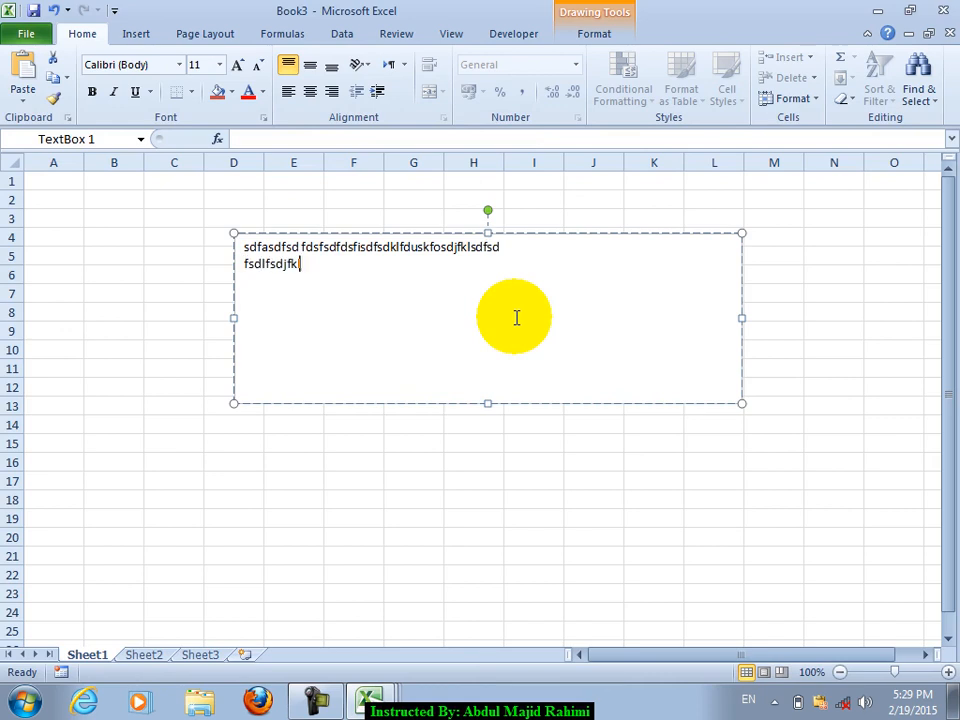
pyautogui.click(508, 234)
pyautogui.press('Delete')
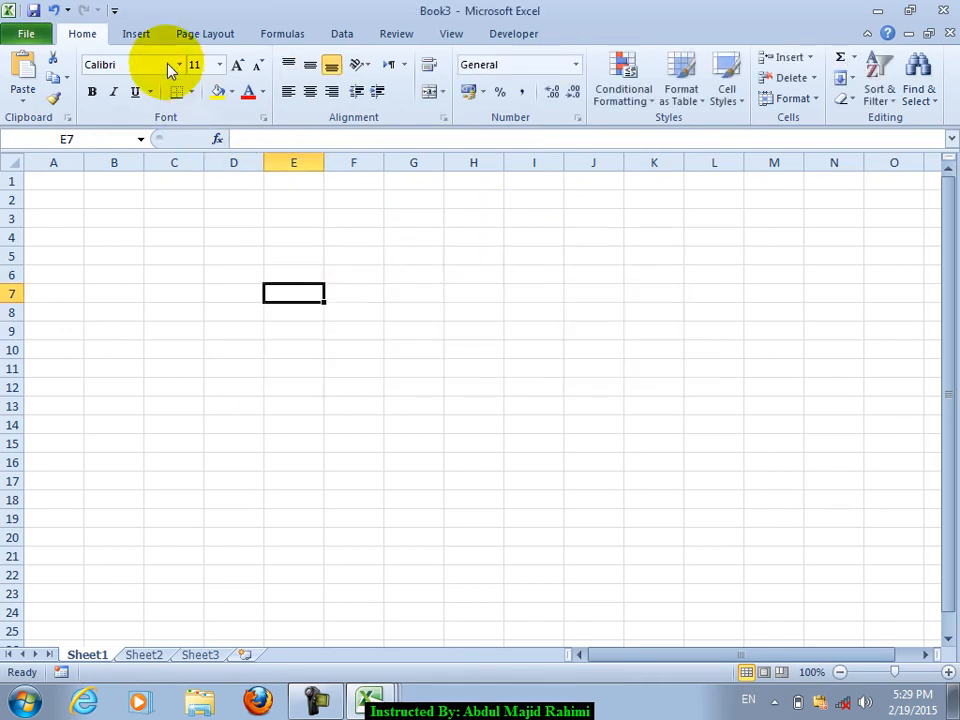
# Insert a header and enter sample text: "fsdfasfsd" in the first section, "sdafsdfsd" in the centre and "sadfsdafsdfadsf" in the last
pyautogui.click(139, 34)
pyautogui.click(724, 100)
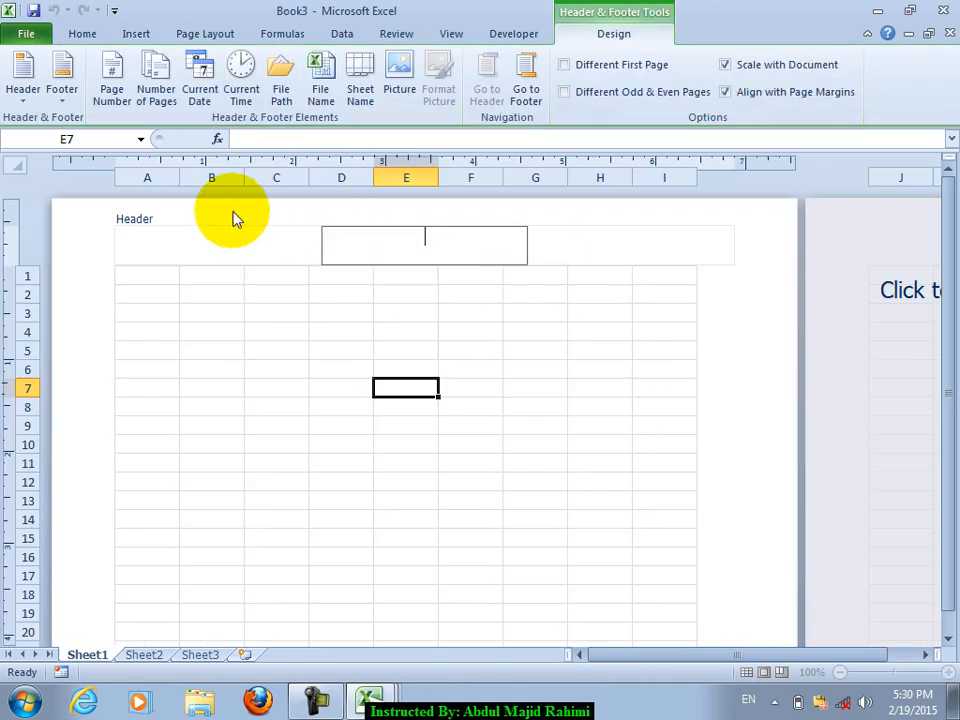
pyautogui.write('fsdfasfsd')
pyautogui.click(419, 243)
pyautogui.write('sdafsadfsdafsdfadsf')
pyautogui.click(334, 430)
# Fill the three footer sections of the first page with the sample text "sdfsdaff", "sdfs" and "sdfsdafs"
pyautogui.scroll(-9, 333, 442)
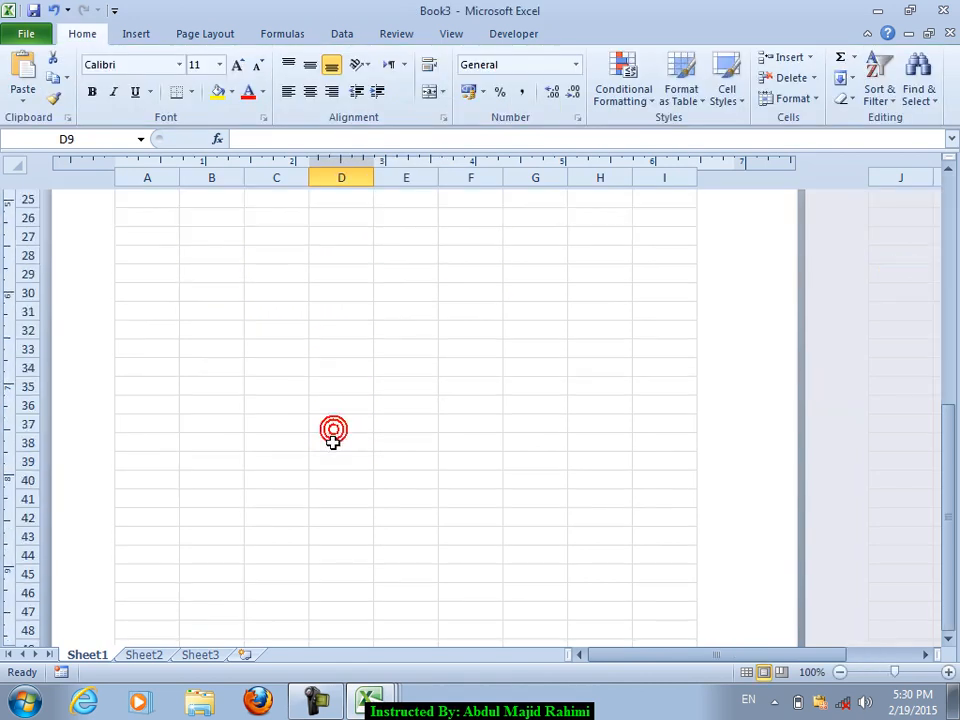
pyautogui.scroll(-5, 333, 442)
pyautogui.click(148, 403)
pyautogui.write('sdfsdaff')
pyautogui.click(405, 400)
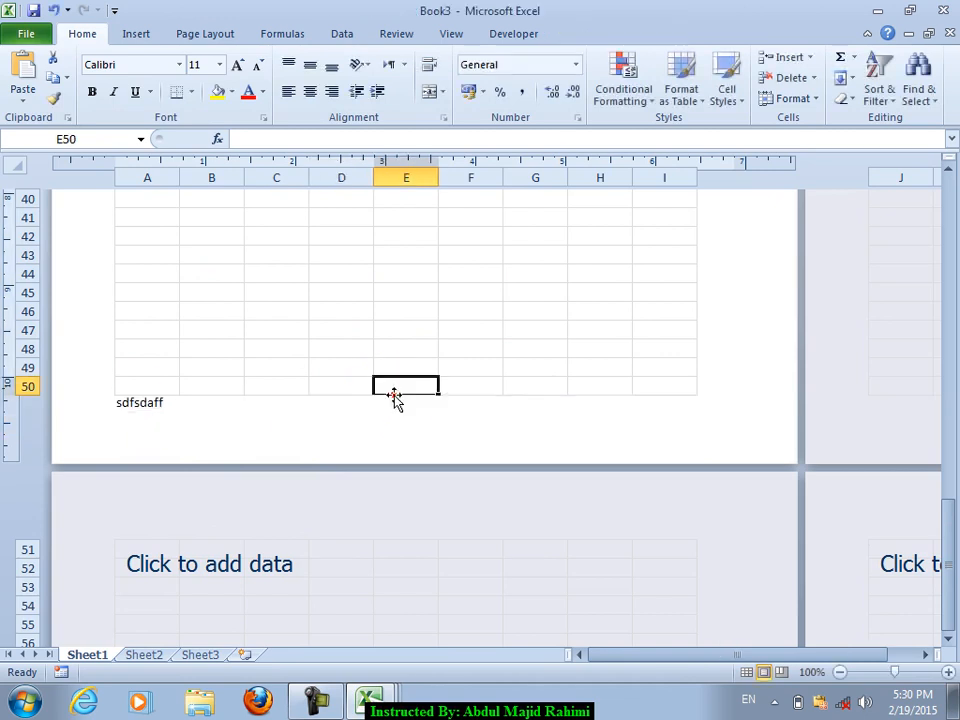
pyautogui.write('sdfs')
pyautogui.click(570, 402)
pyautogui.write('sdfsdafs')
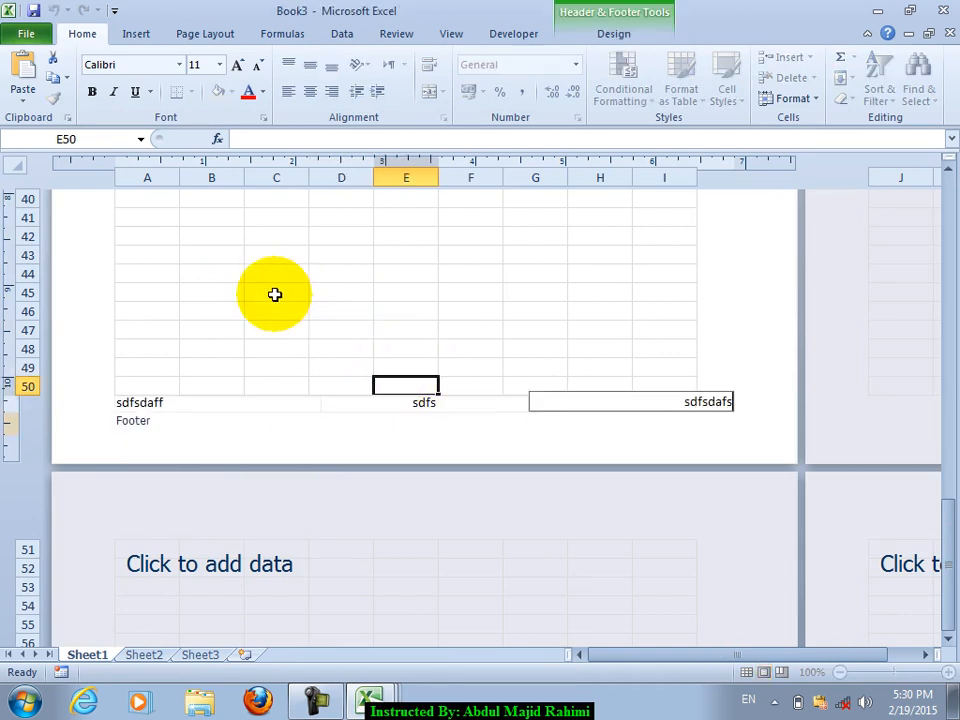
pyautogui.click(264, 288)
# Fill a large multi-page block of cells starting at A1 with "omer" and check the header and footer on the following pages
pyautogui.scroll(14, 261, 285)
pyautogui.moveTo(168, 274); pyautogui.dragTo(866, 551)
pyautogui.write('i')
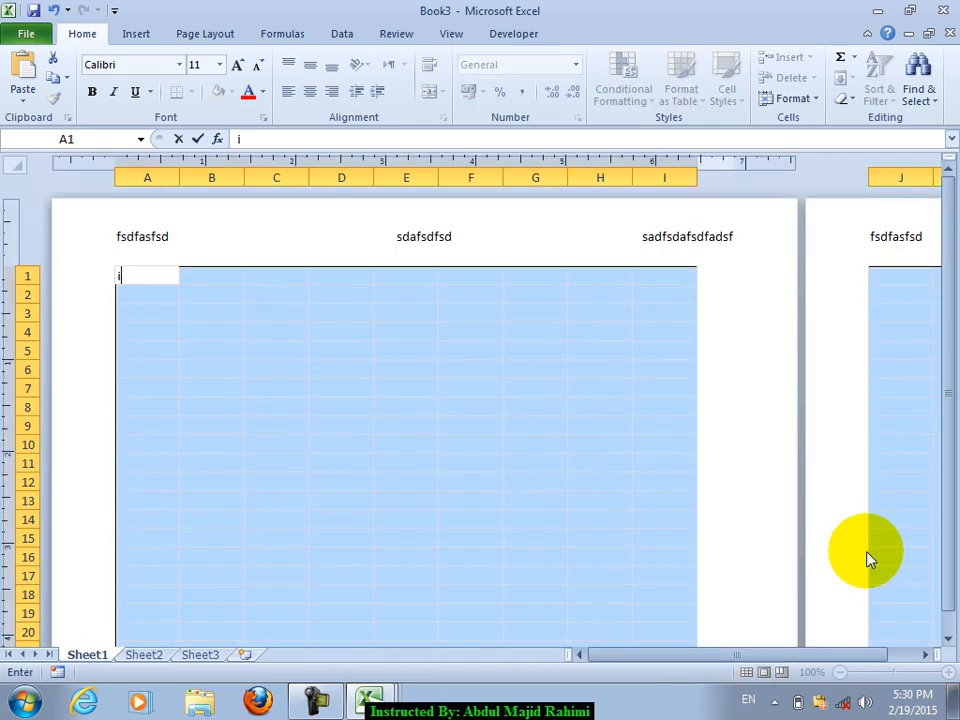
pyautogui.write('oomer')
pyautogui.hotkey('ctrl', 'Return')
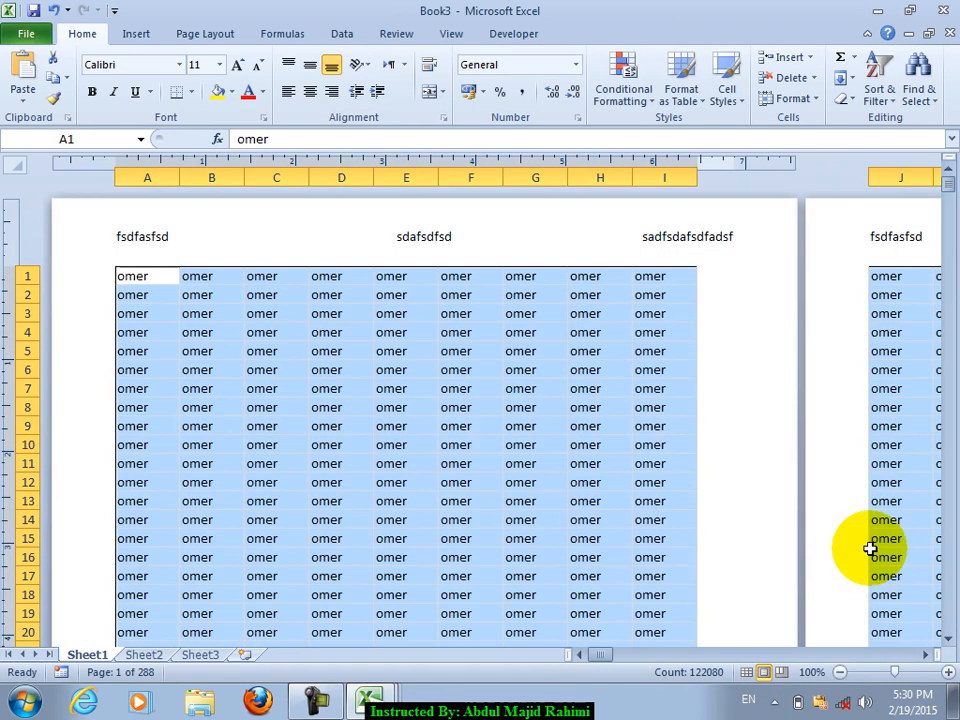
pyautogui.moveTo(503, 476); pyautogui.dragTo(470, 480)
pyautogui.scroll(-15, 476, 508)
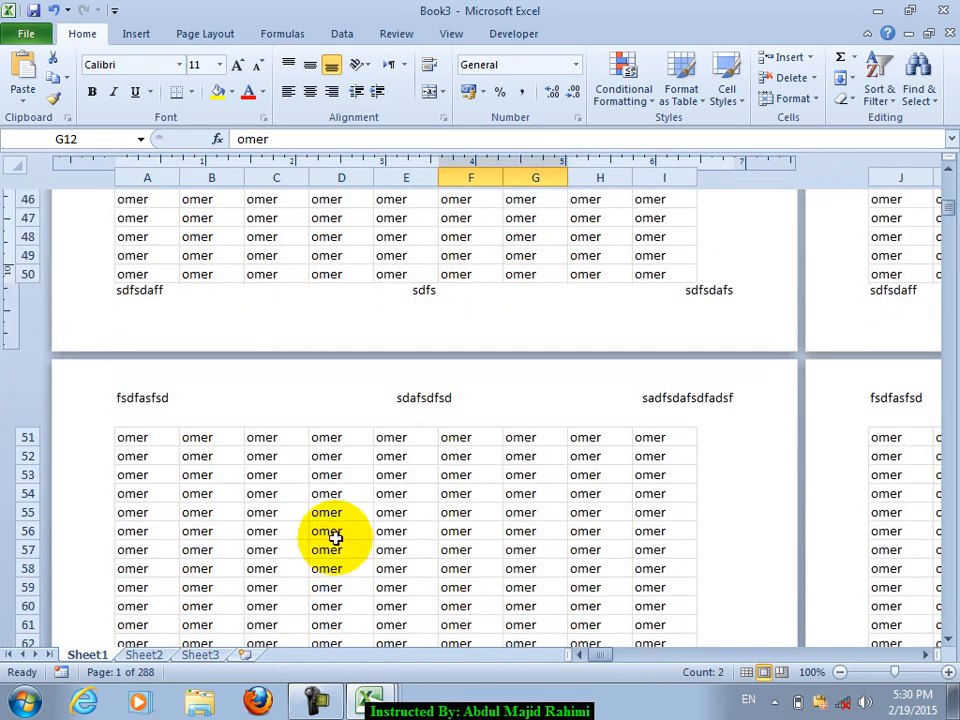
pyautogui.scroll(-20, 380, 425)
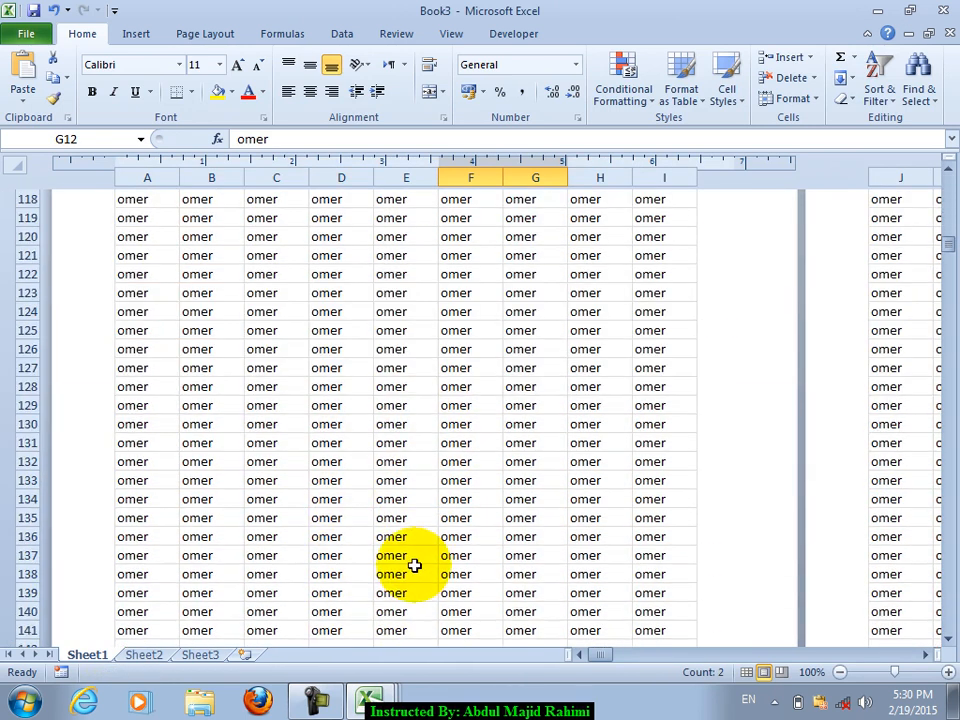
pyautogui.moveTo(947, 255); pyautogui.dragTo(953, 180)
# Replace the sample header with the preset header "Page 1"
pyautogui.click(302, 227)
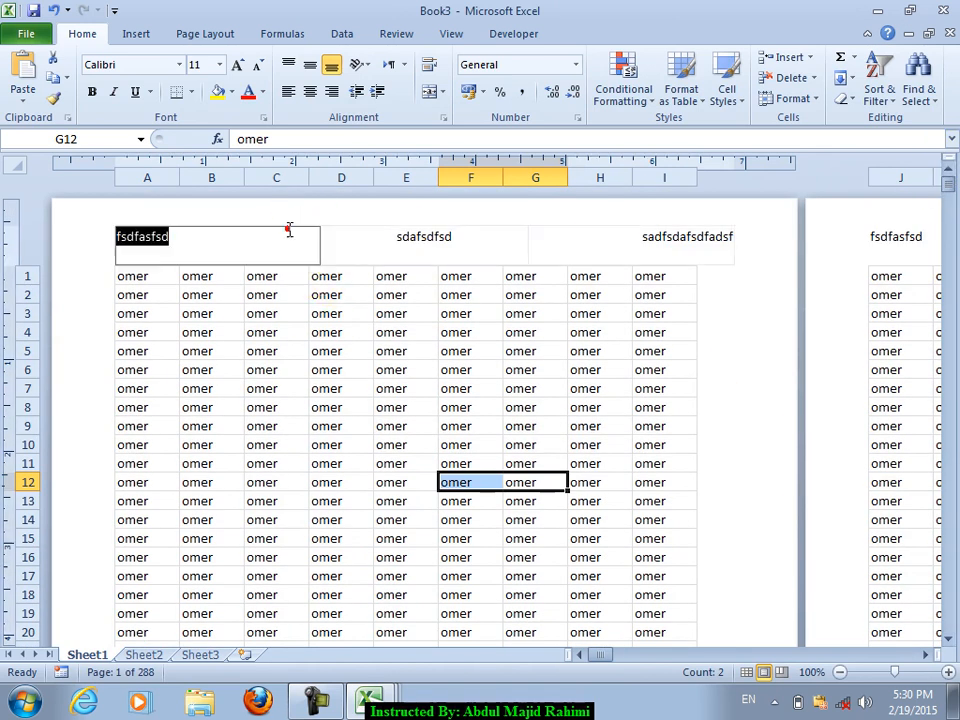
pyautogui.click(652, 32)
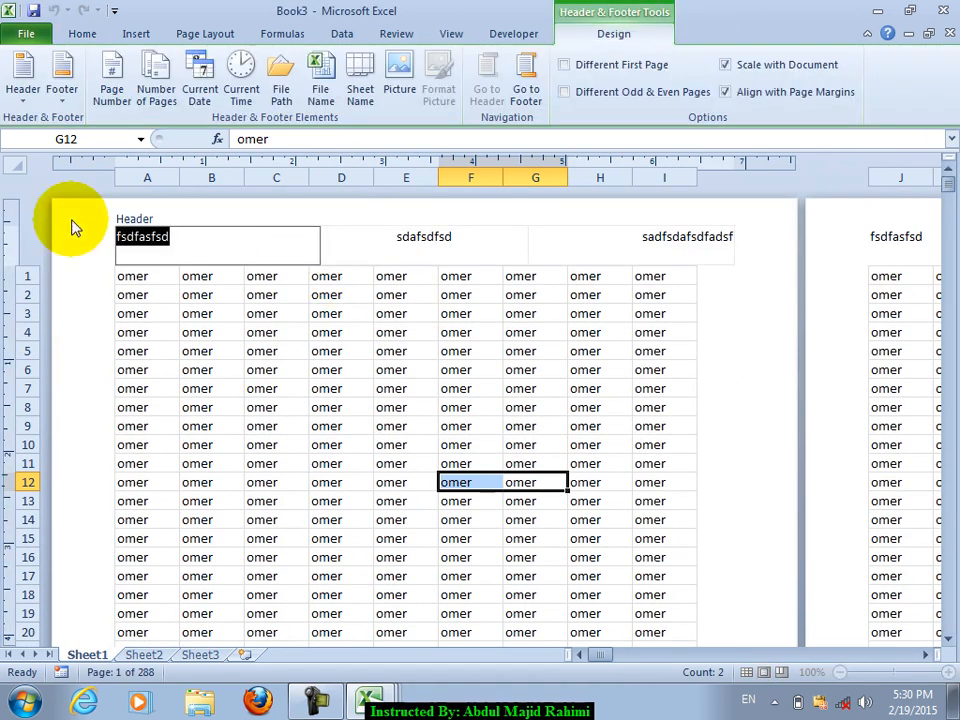
pyautogui.click(16, 98)
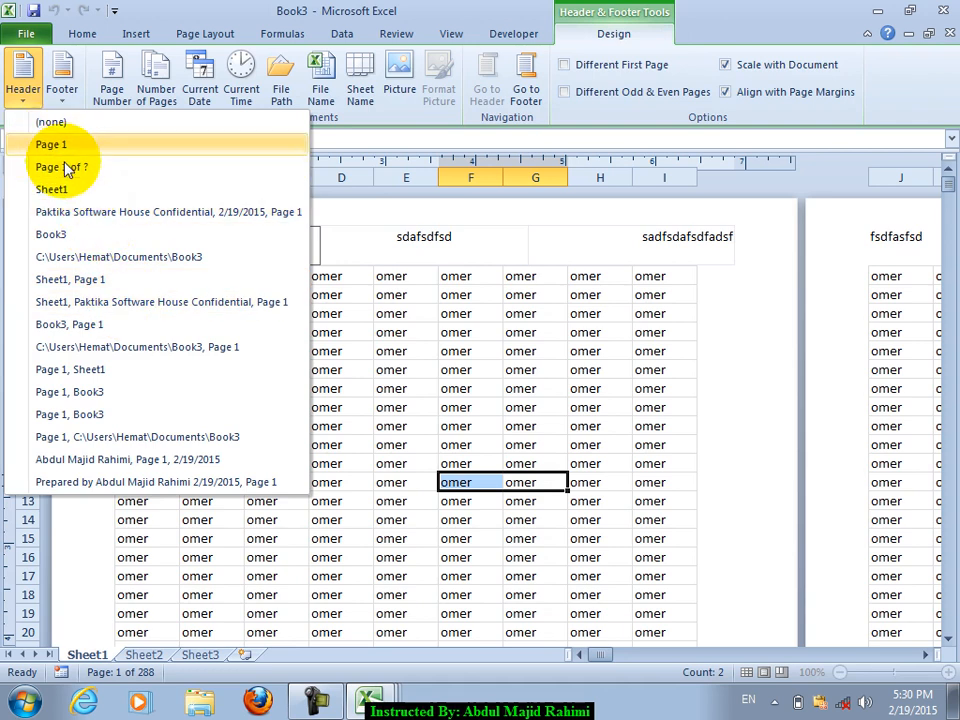
pyautogui.click(55, 144)
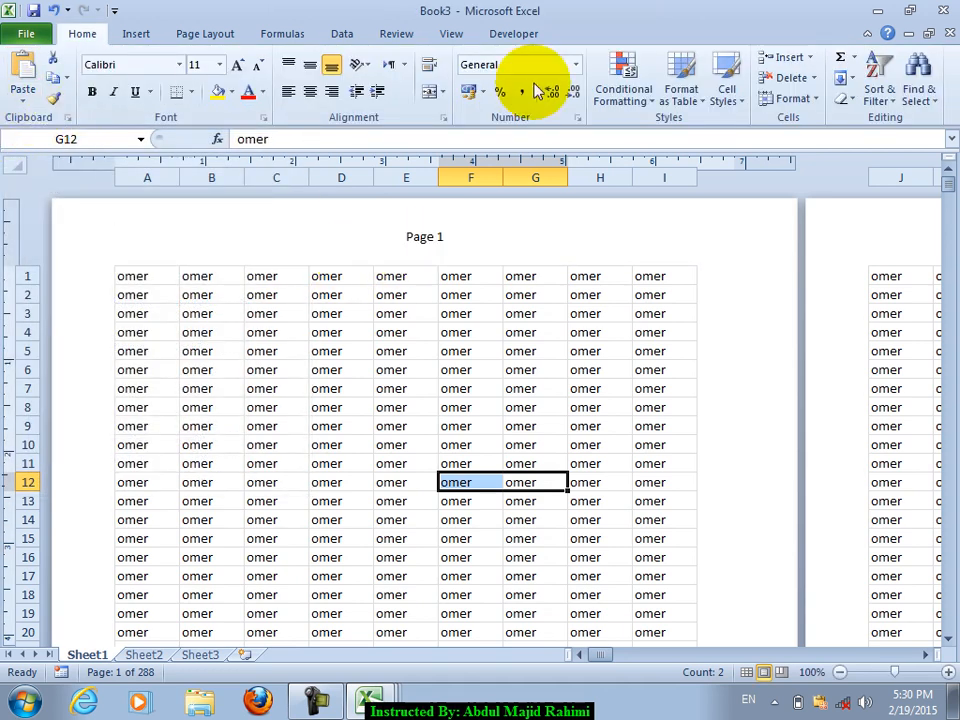
# Apply the preset header with author name, page number and date, and check the field in each of its three sections
pyautogui.click(424, 236)
pyautogui.click(614, 33)
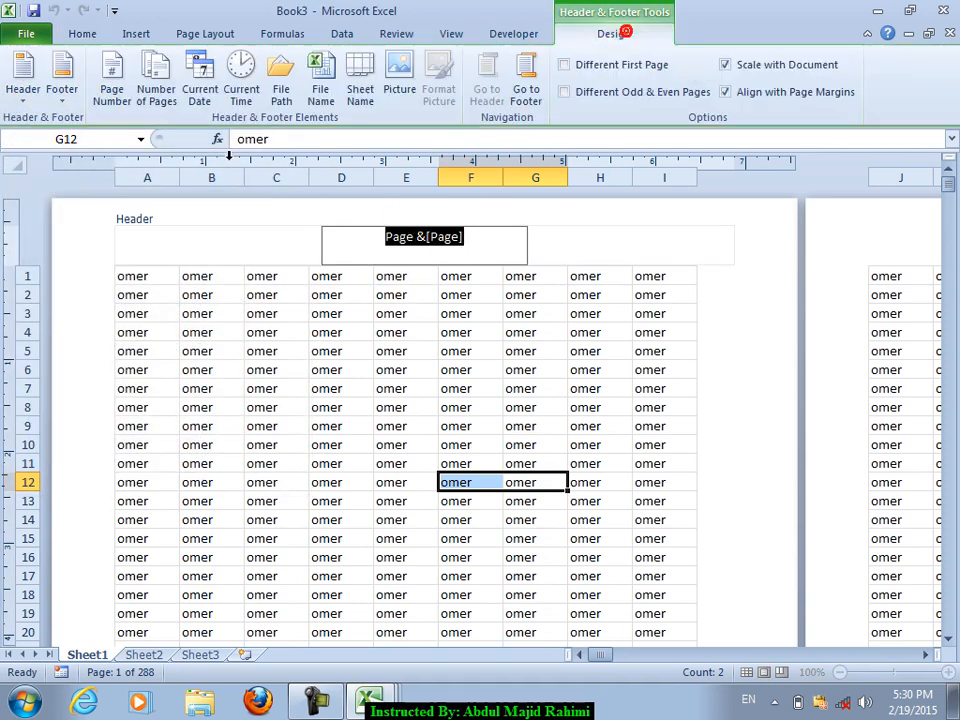
pyautogui.click(20, 96)
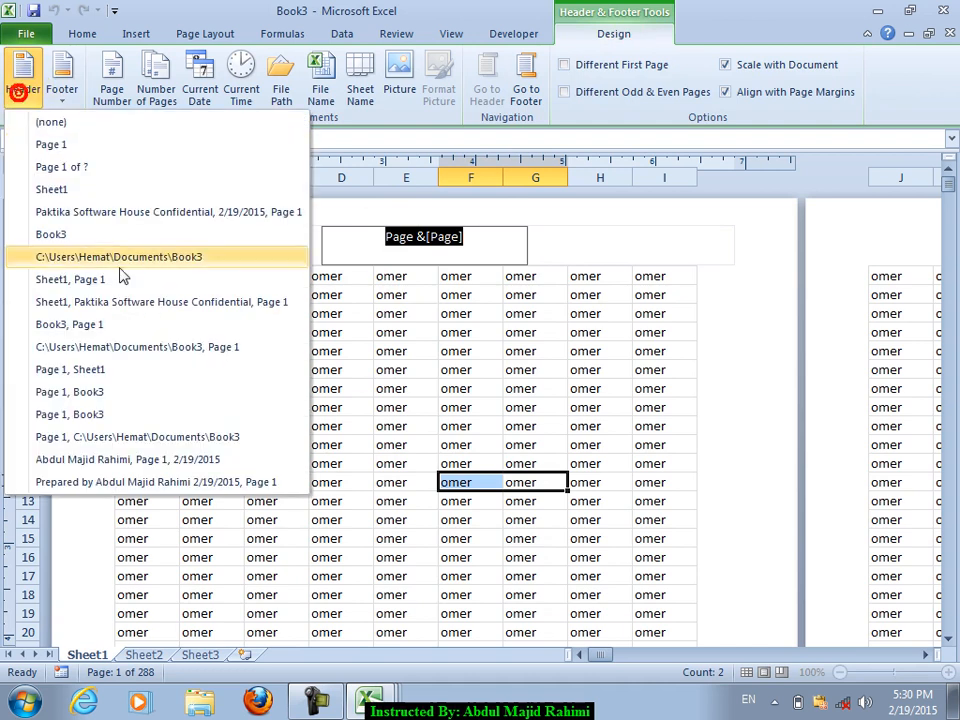
pyautogui.click(100, 459)
pyautogui.click(455, 331)
pyautogui.click(172, 237)
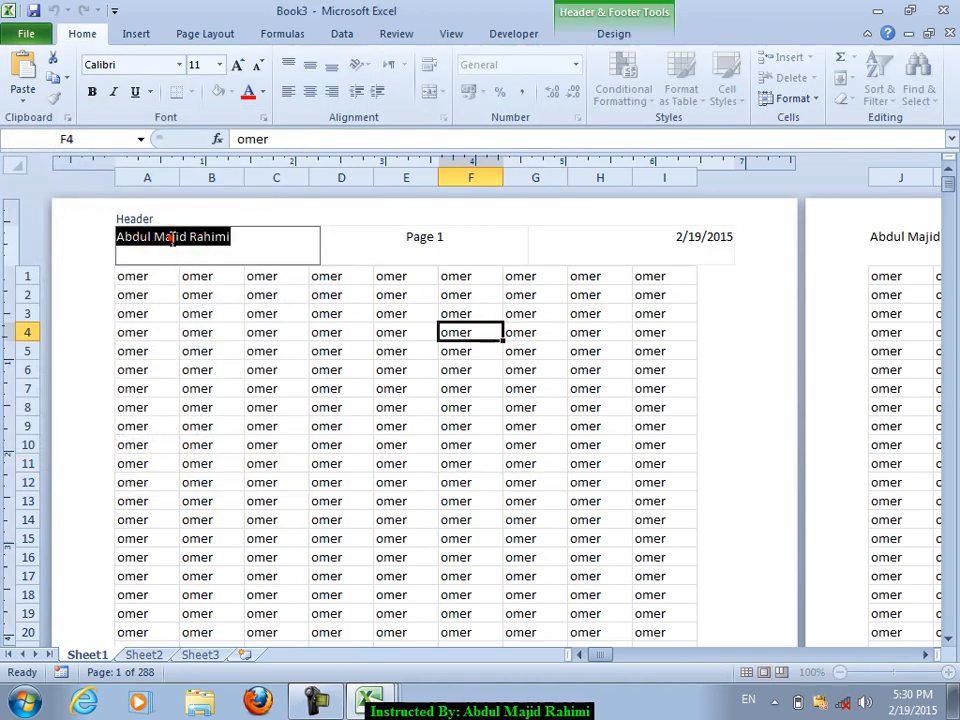
pyautogui.click(443, 237)
pyautogui.click(685, 237)
# Apply the preset header "Prepared by" with the author's name and date, plus the page number
pyautogui.click(590, 34)
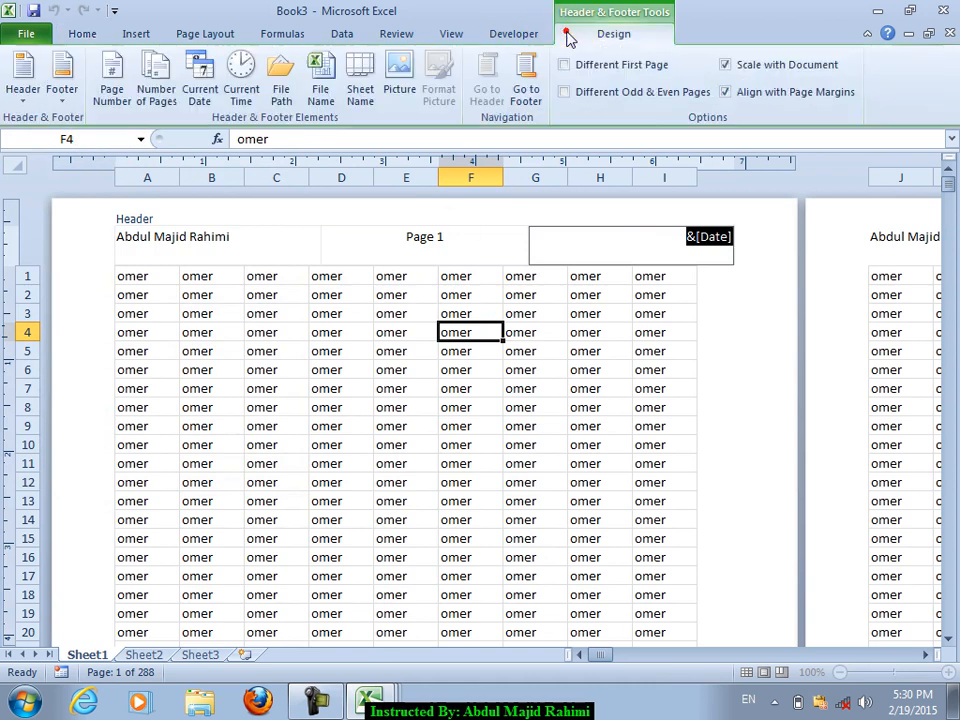
pyautogui.click(22, 80)
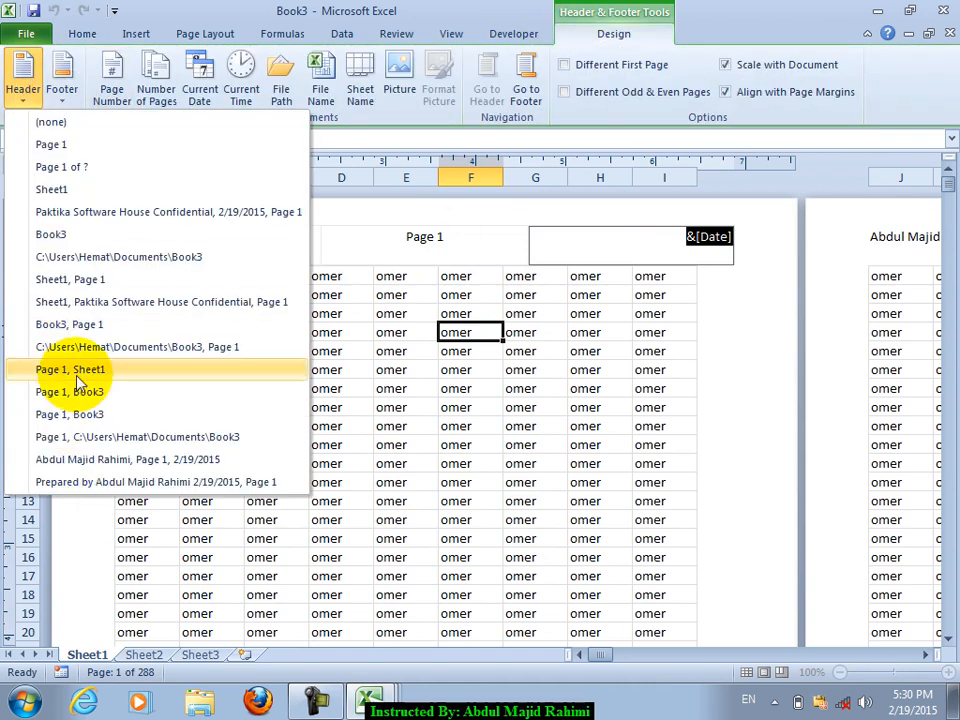
pyautogui.click(62, 482)
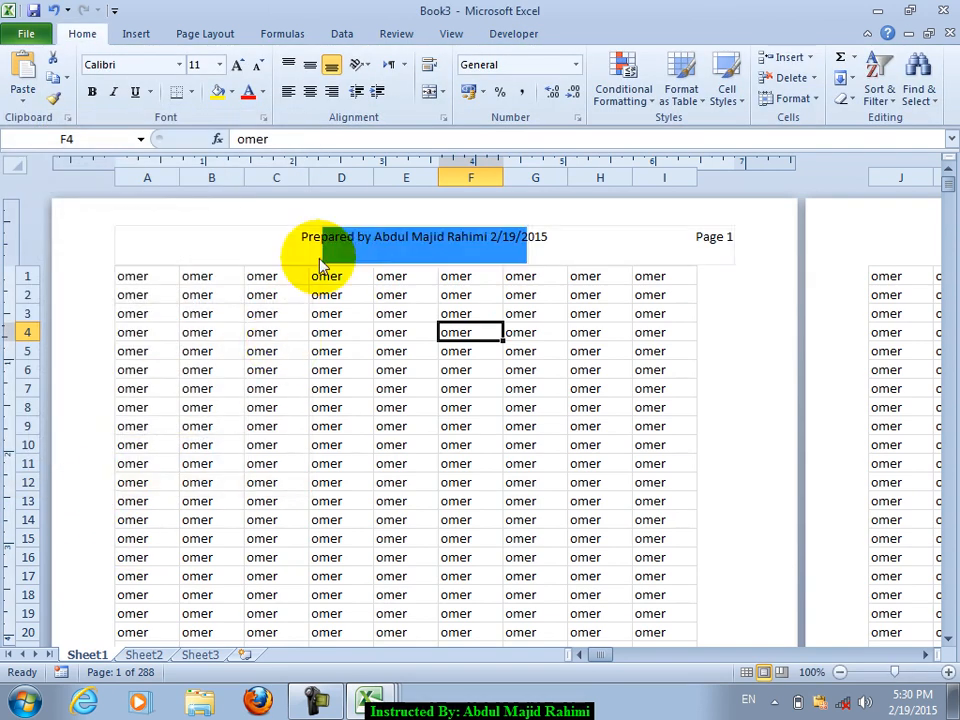
pyautogui.click(690, 240)
pyautogui.click(335, 369)
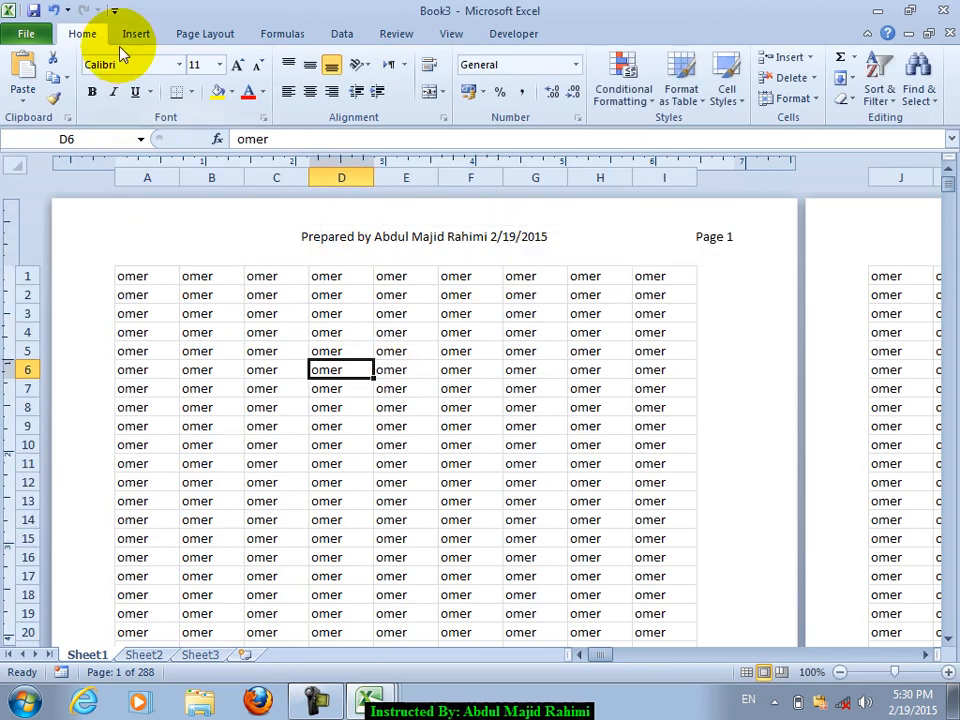
# Show the workbook's document properties, highlight the author field, and close the properties again
pyautogui.click(27, 33)
pyautogui.click(716, 197)
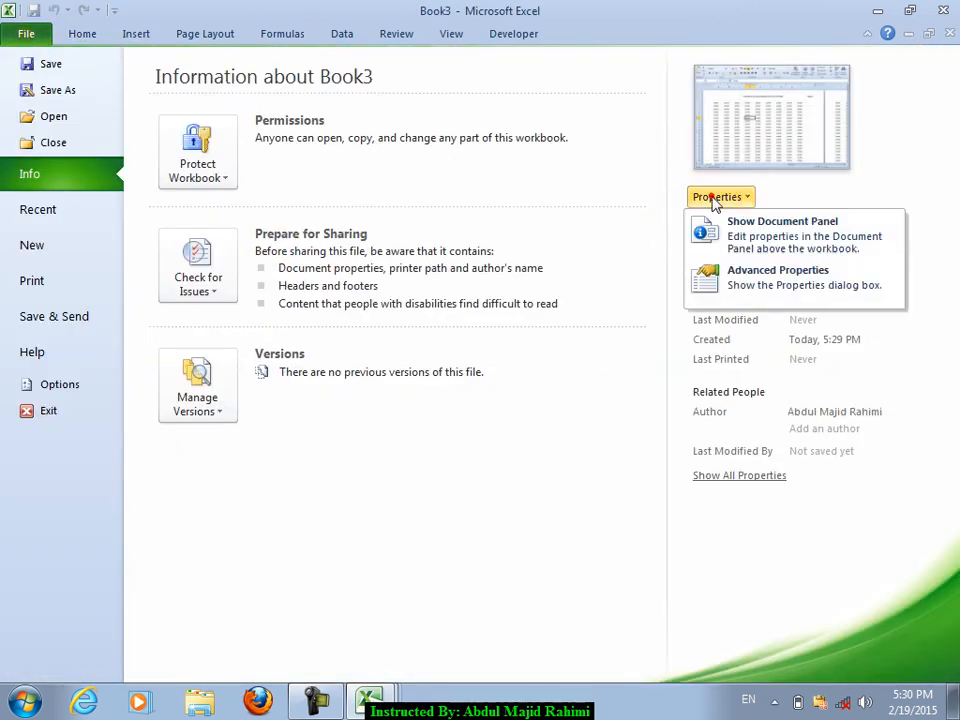
pyautogui.click(722, 225)
pyautogui.moveTo(92, 182); pyautogui.dragTo(17, 203)
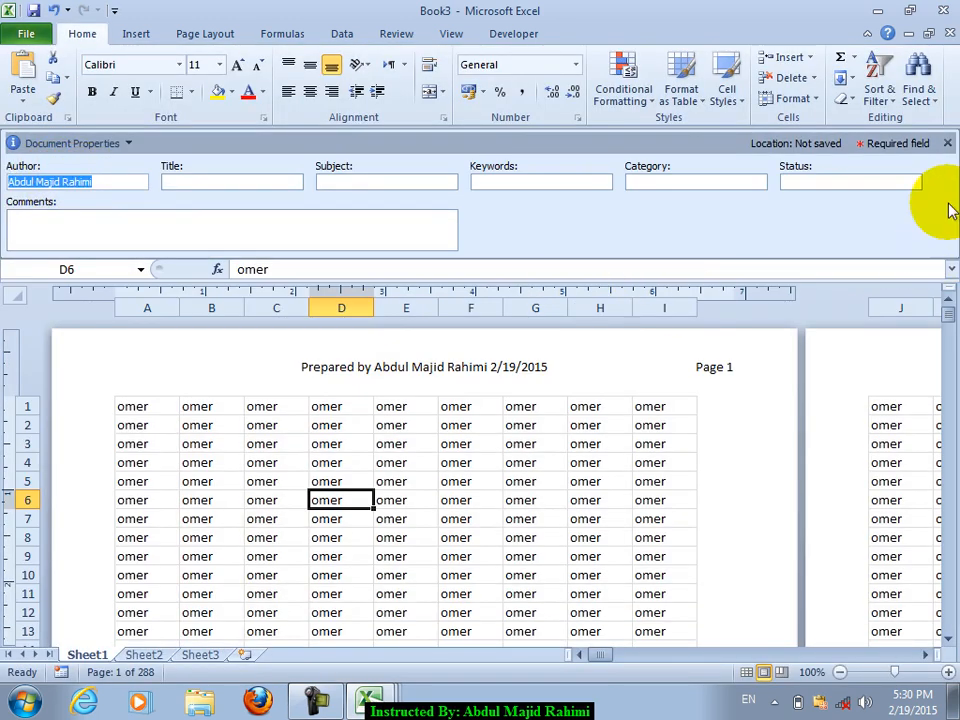
pyautogui.click(947, 143)
# Examine the "Prepared by" header text and the lists of preset headers and footers without applying one
pyautogui.click(481, 237)
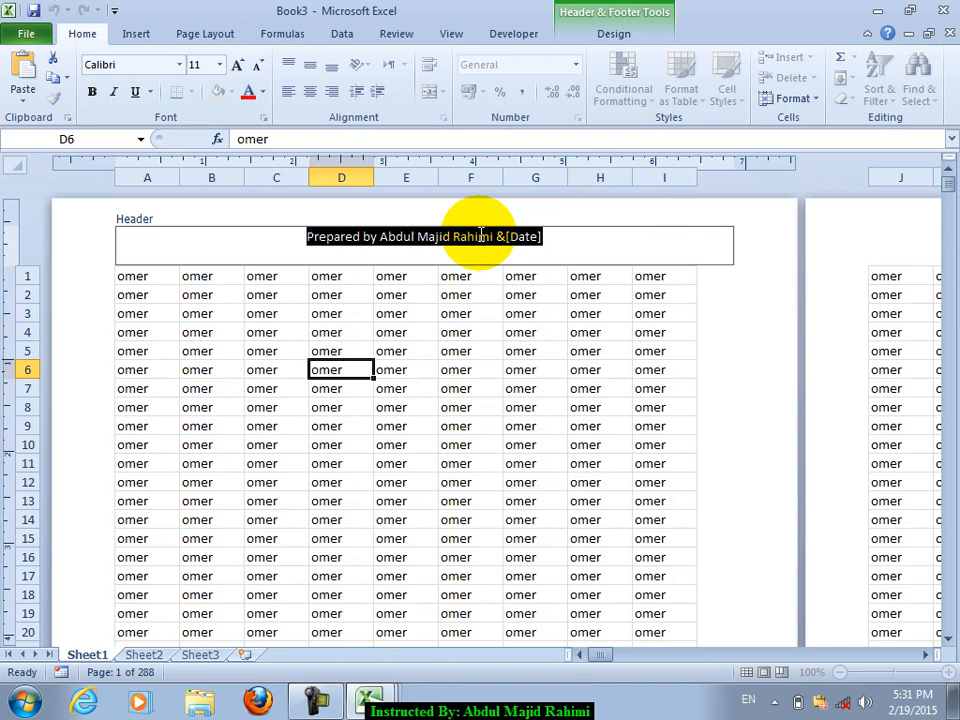
pyautogui.click(564, 245)
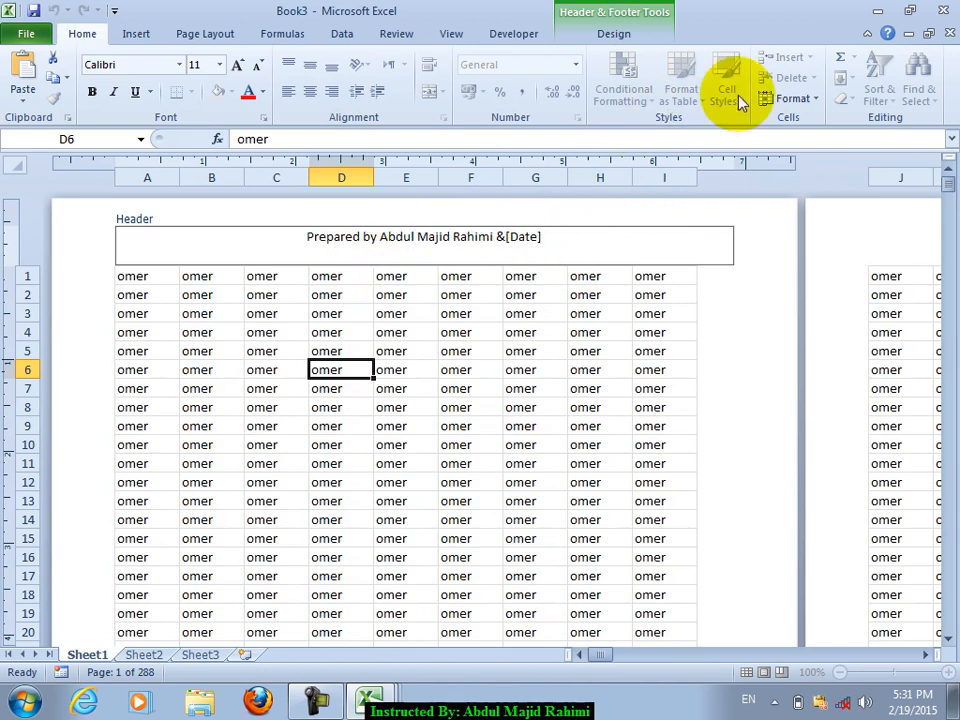
pyautogui.click(617, 36)
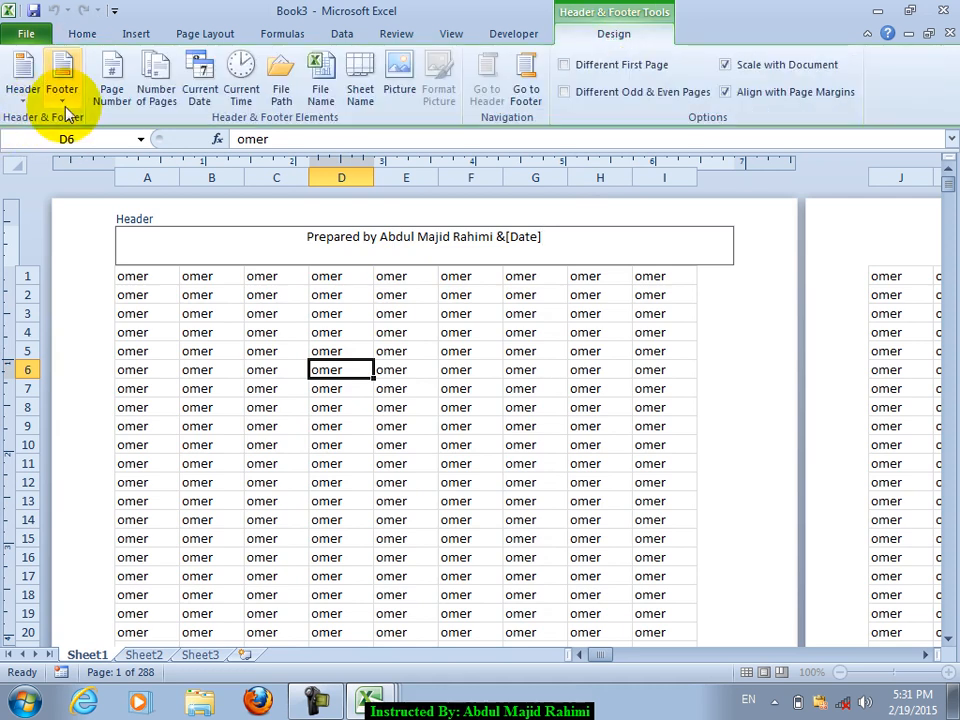
pyautogui.click(24, 95)
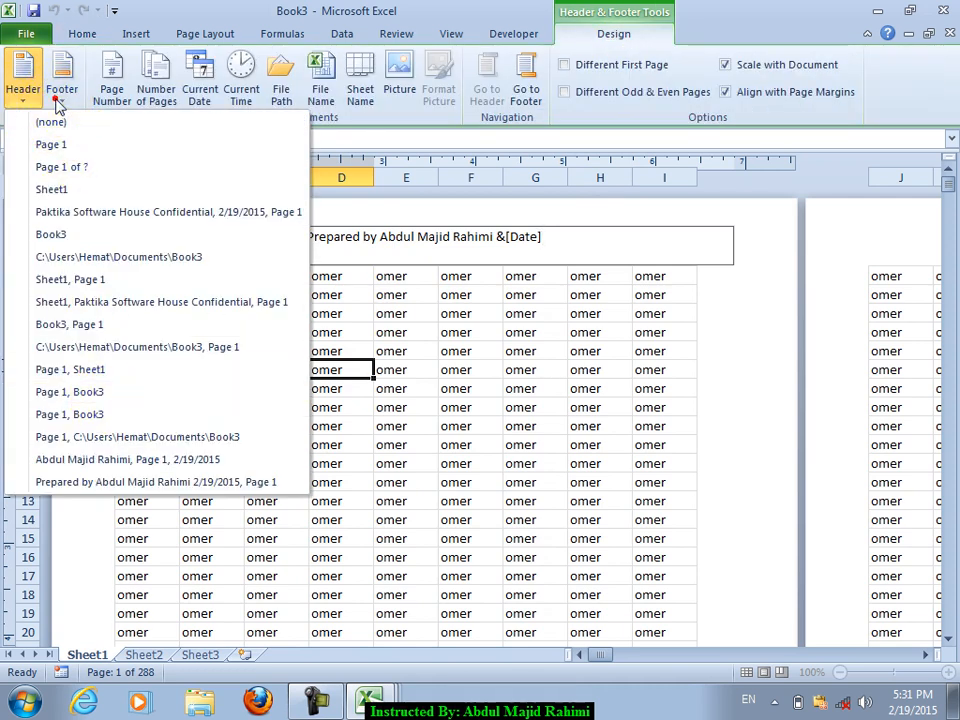
pyautogui.click(56, 97)
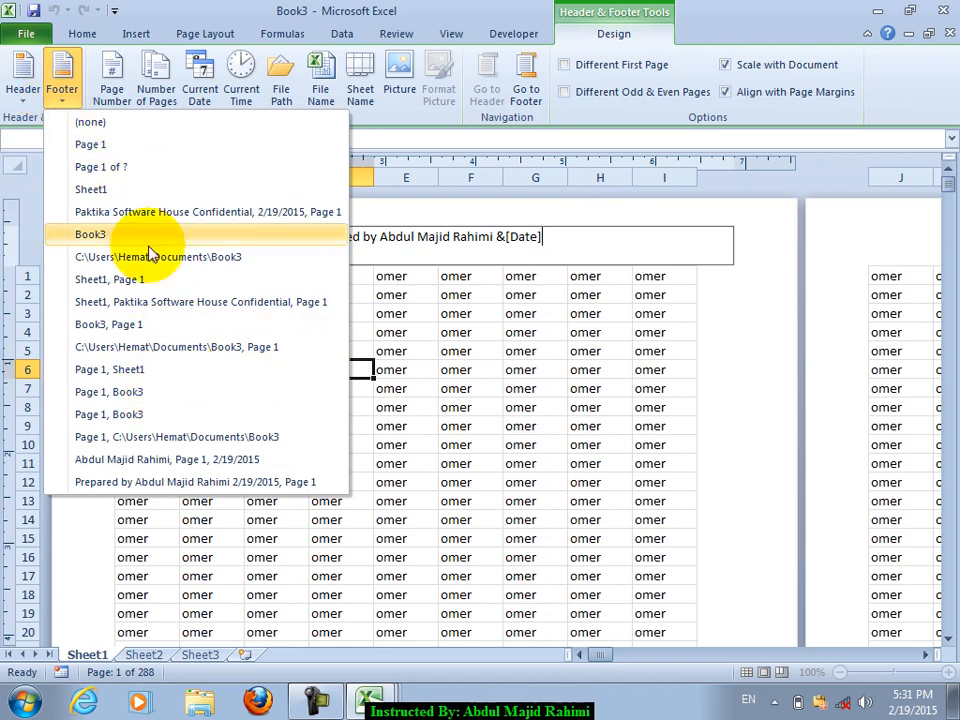
pyautogui.click(526, 371)
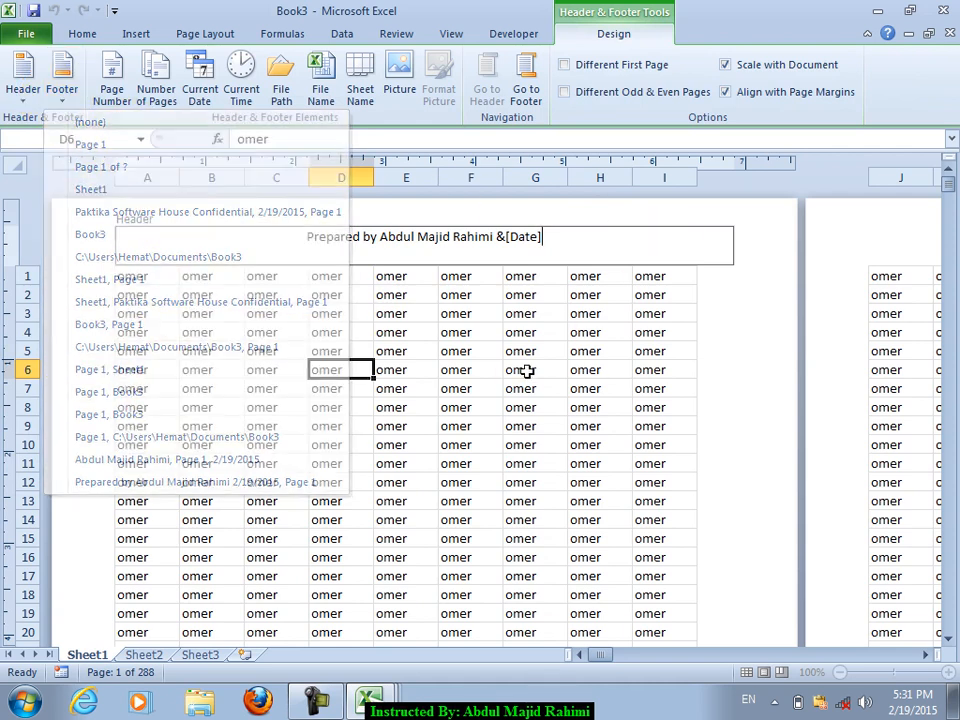
# Replace the centre header text with the Page Number field and check it on the following pages
pyautogui.click(493, 200)
pyautogui.click(491, 237)
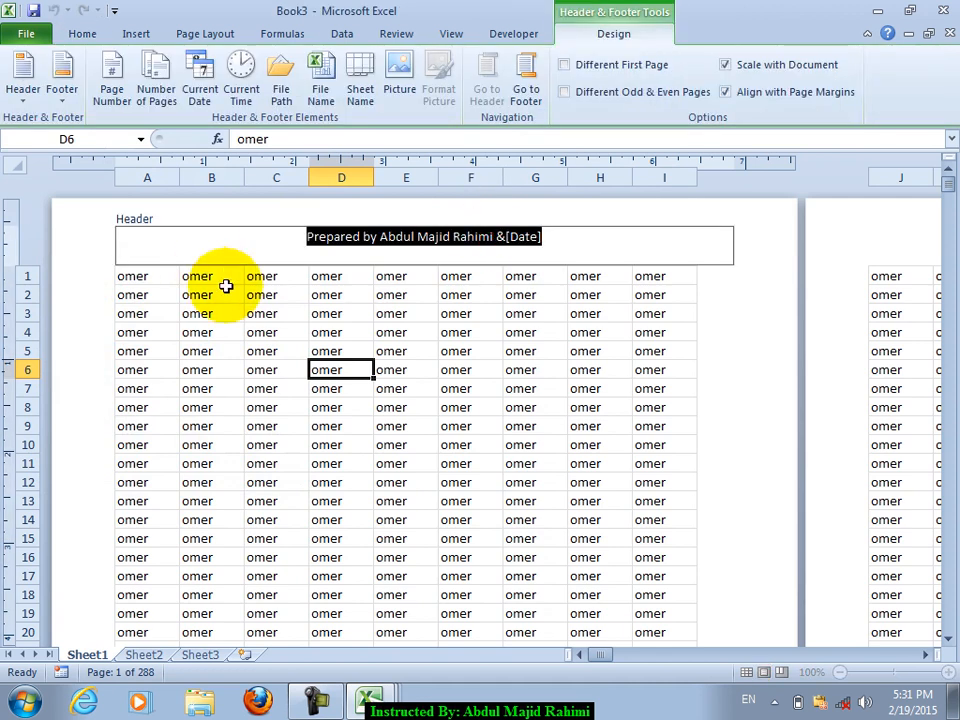
pyautogui.click(130, 100)
pyautogui.click(470, 332)
pyautogui.scroll(-10, 471, 454)
pyautogui.scroll(-10, 444, 480)
pyautogui.scroll(20, 493, 398)
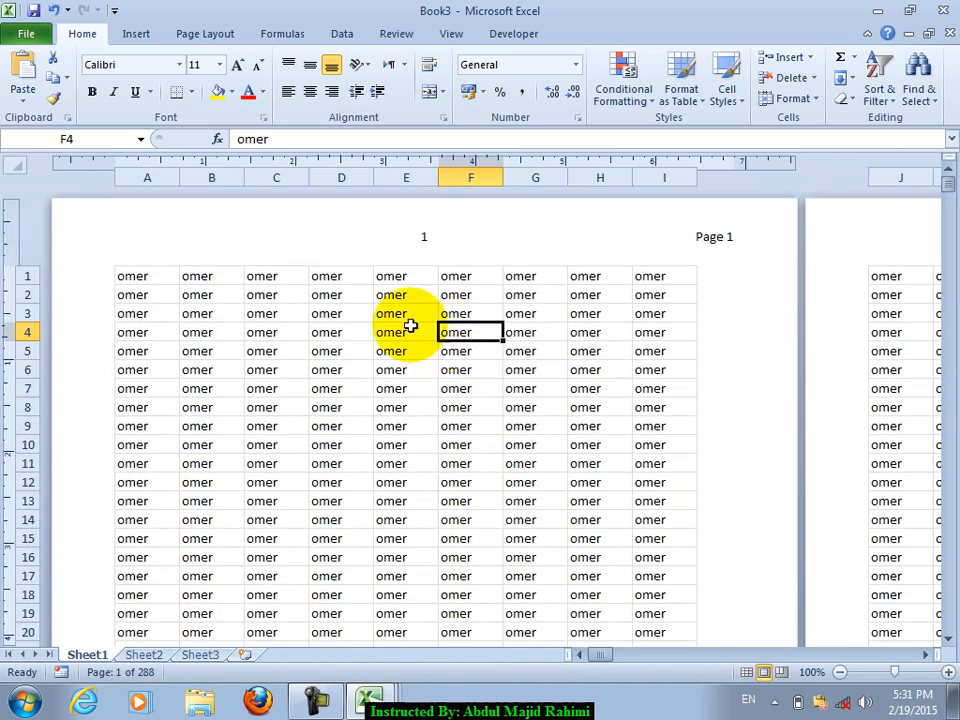
# Replace the centre header's page number with the Number of Pages field and check it on the following pages
pyautogui.click(411, 250)
pyautogui.click(646, 33)
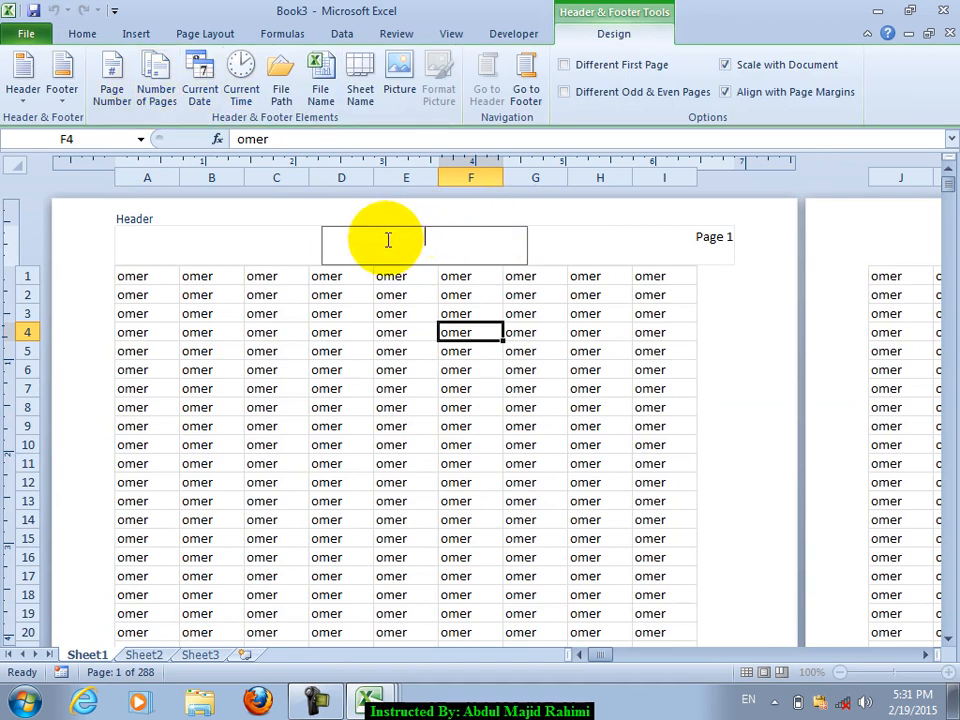
pyautogui.click(516, 349)
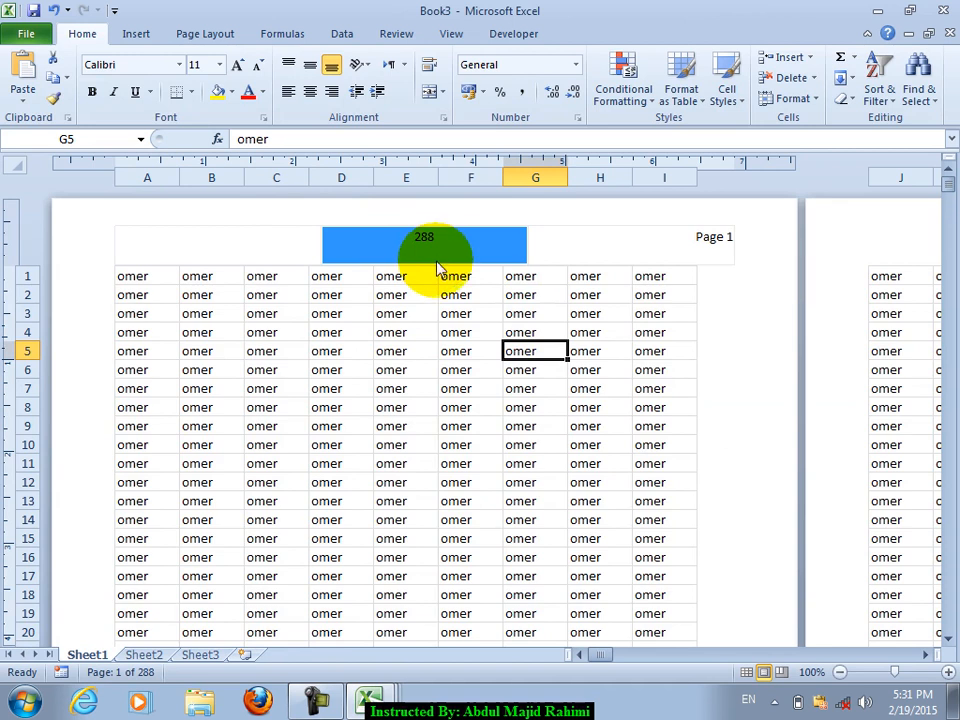
pyautogui.scroll(-18, 440, 300)
pyautogui.scroll(11, 450, 370)
pyautogui.scroll(6, 447, 364)
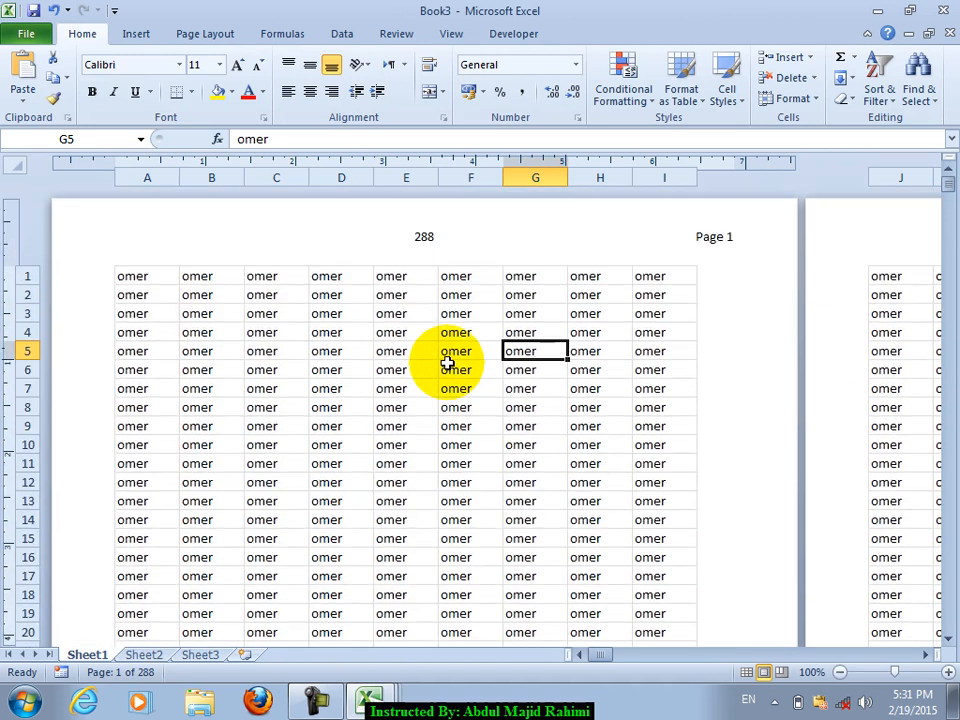
# Replace the centre header's page count with the Current Date field and select the field's content
pyautogui.click(439, 250)
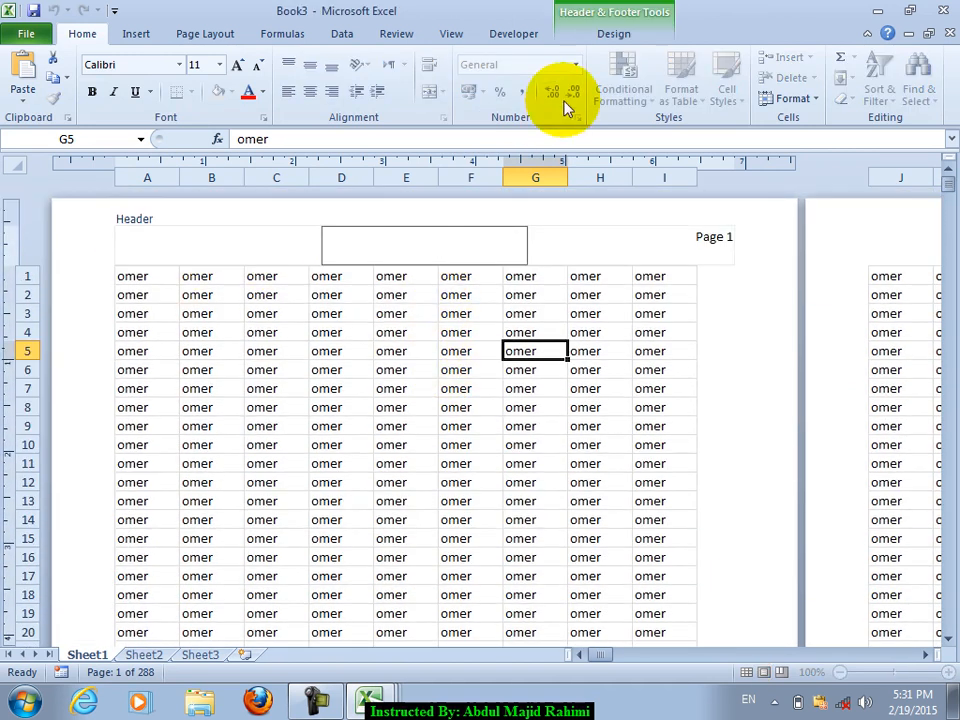
pyautogui.click(614, 36)
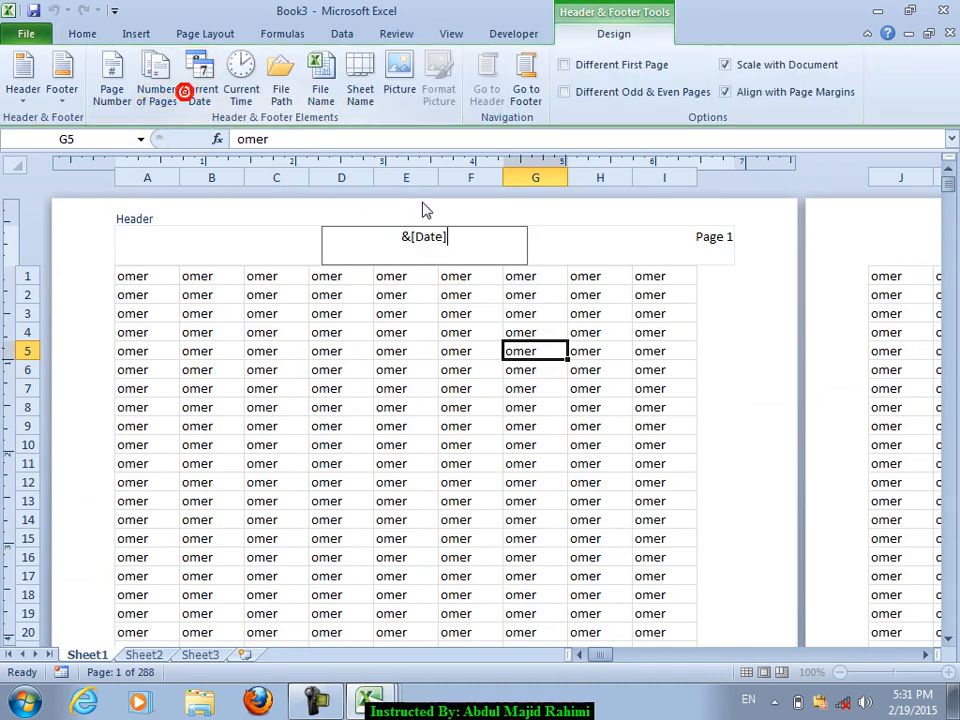
pyautogui.click(458, 292)
pyautogui.click(447, 242)
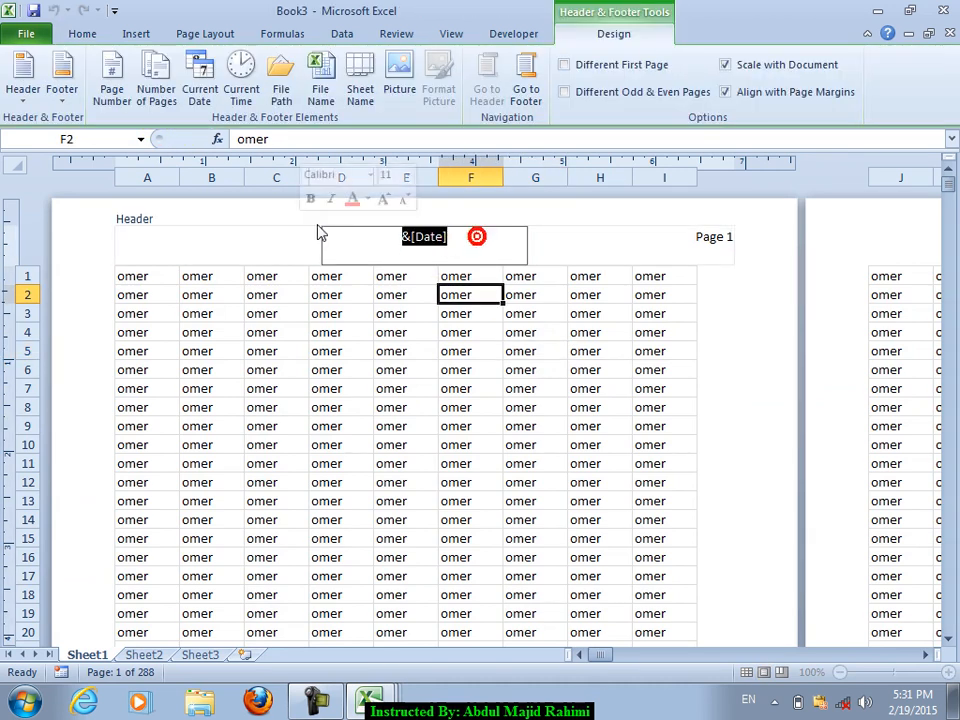
# Replace the centre header's date with the Current Time field, check the result on the sheet and delete the field
pyautogui.click(241, 97)
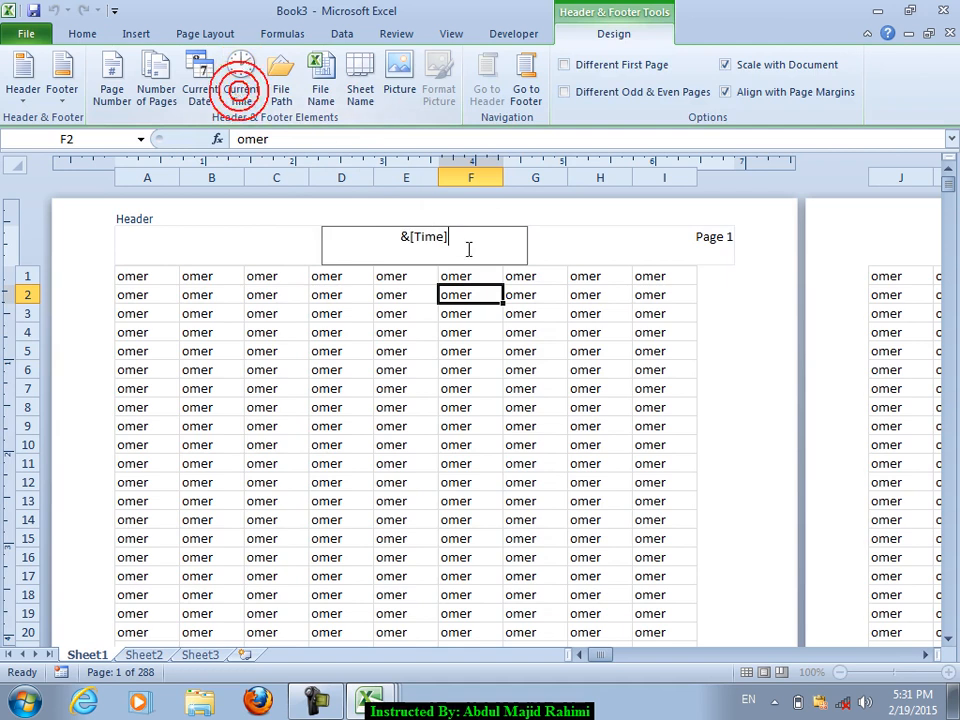
pyautogui.click(525, 301)
pyautogui.click(454, 246)
pyautogui.moveTo(465, 238); pyautogui.dragTo(338, 231)
pyautogui.press('Delete')
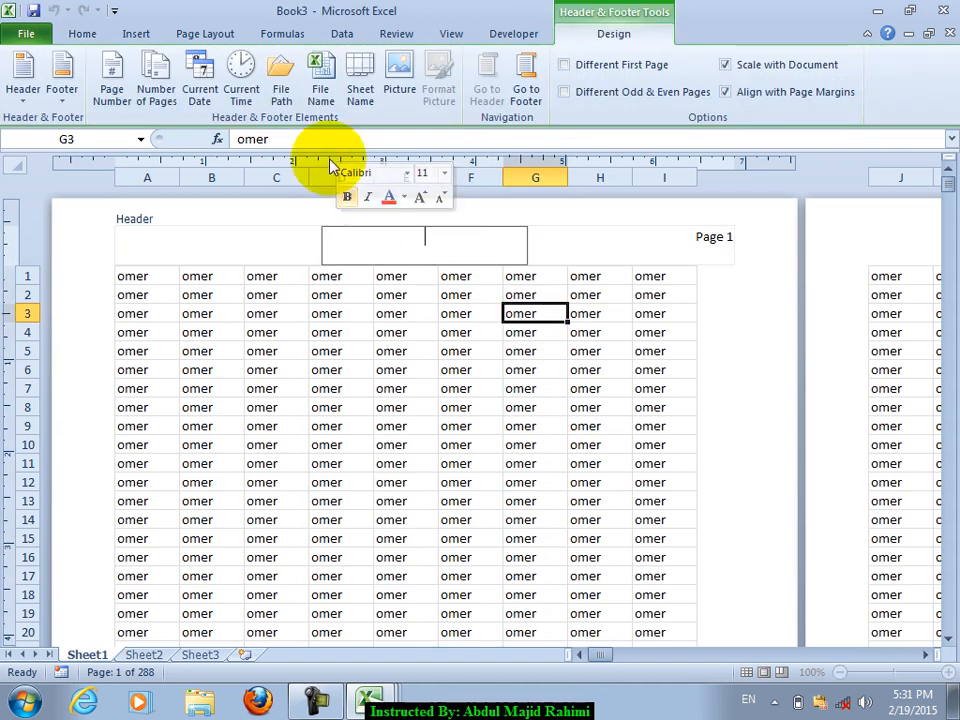
# Insert the File Path field in the centre header, check how it displays and delete the field
pyautogui.click(461, 313)
pyautogui.click(360, 251)
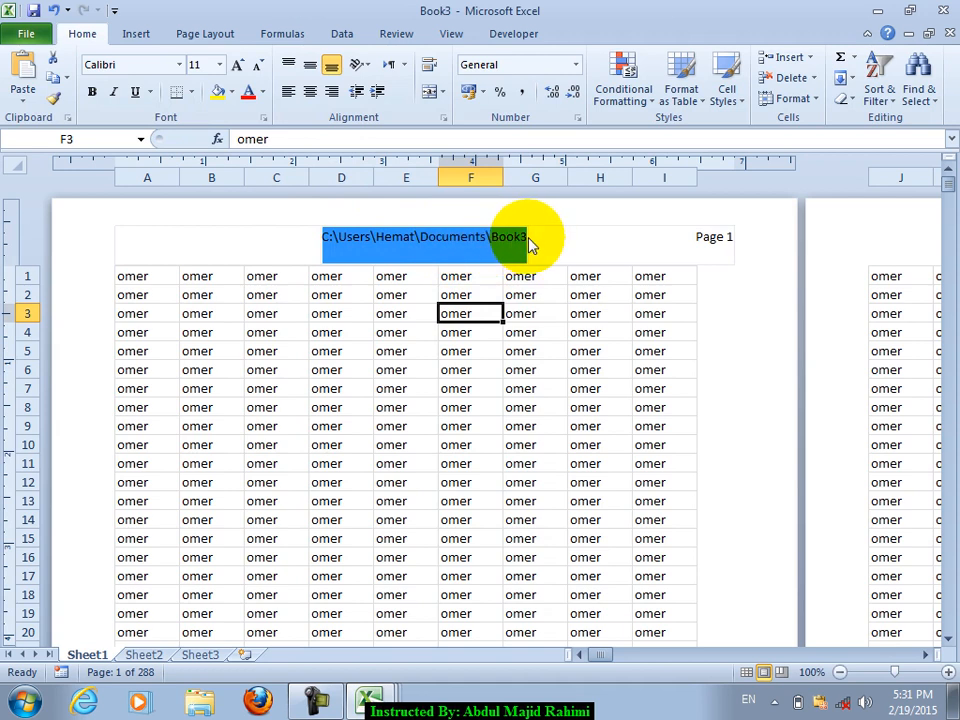
pyautogui.click(493, 241)
pyautogui.press('Delete')
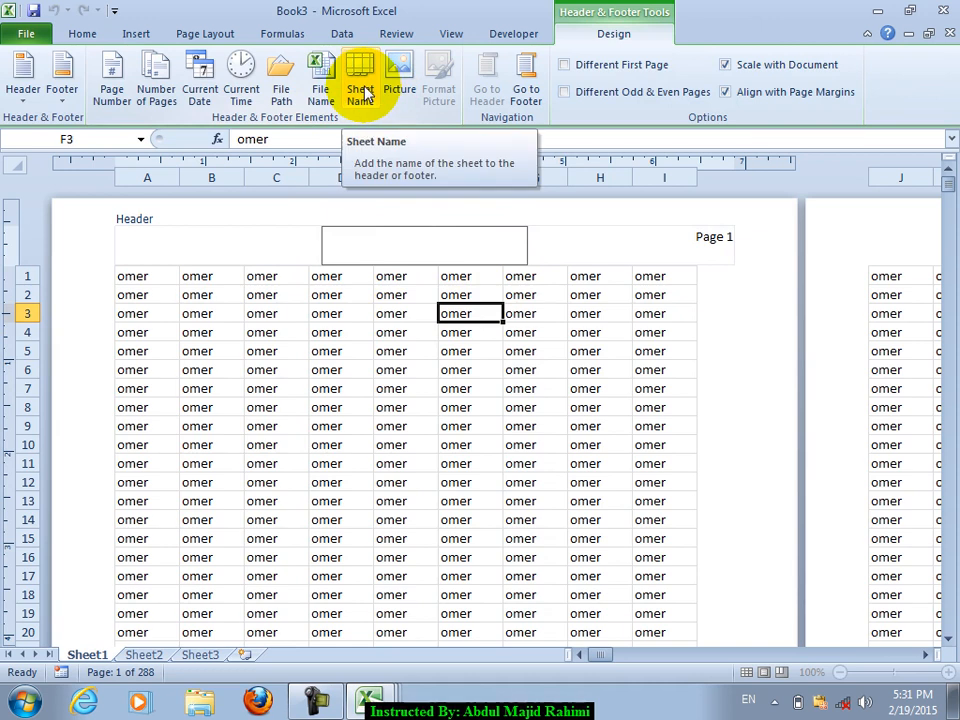
# Insert the Sheet Name field in the centre header, check how it displays and delete the field
pyautogui.click(363, 90)
pyautogui.click(463, 397)
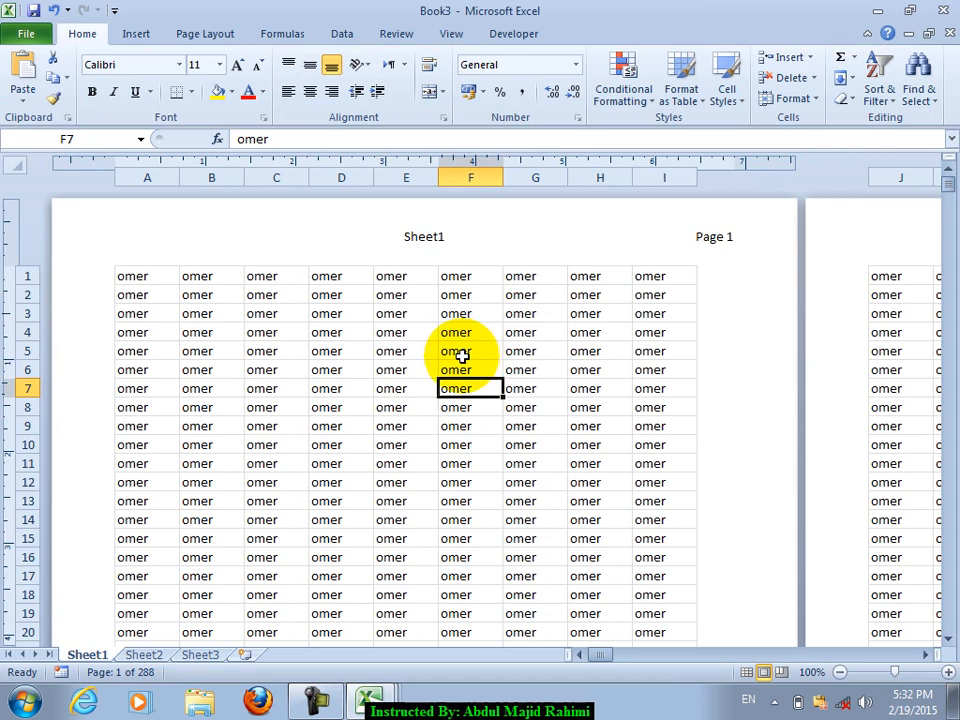
pyautogui.click(426, 240)
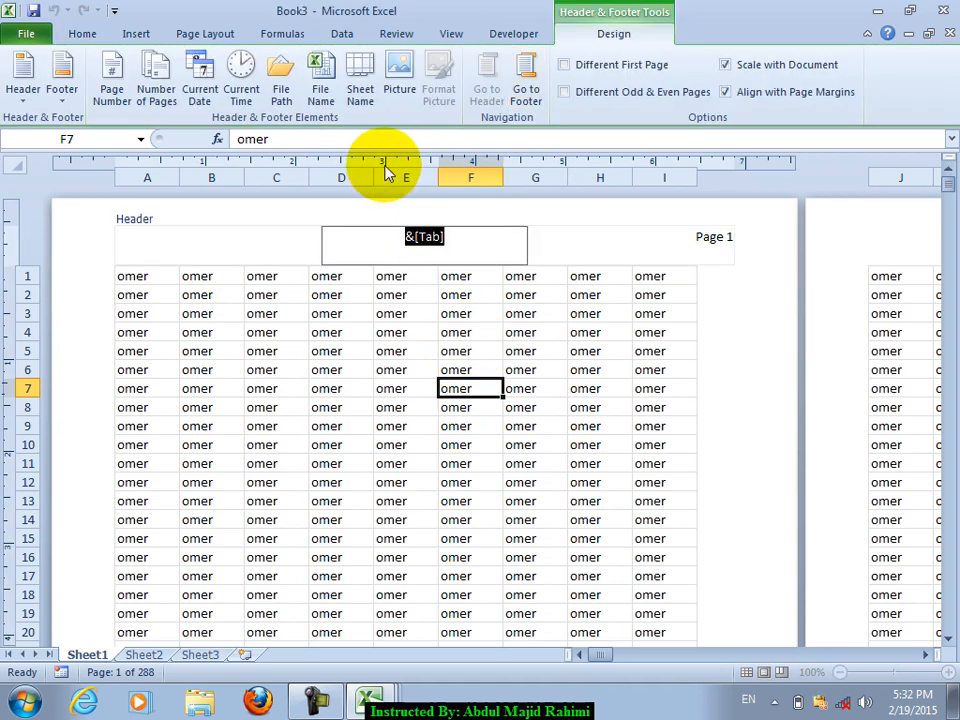
pyautogui.press('Delete')
# Insert the Tulips sample picture in the centre header and return to the sheet to view it
pyautogui.click(394, 90)
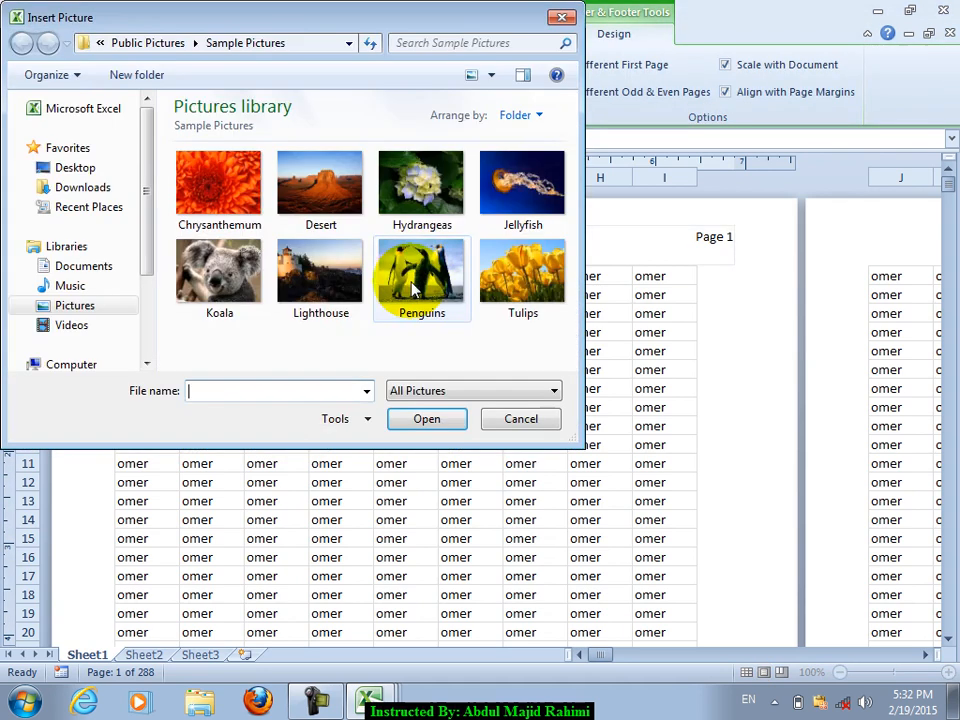
pyautogui.click(522, 272)
pyautogui.click(438, 420)
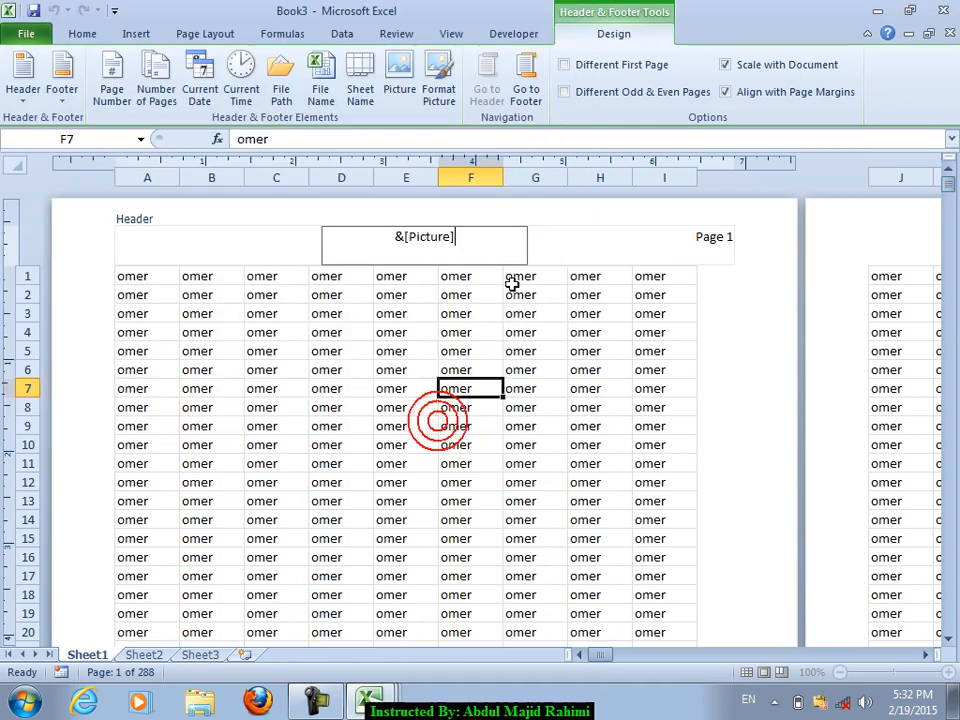
pyautogui.click(493, 343)
# Resize the header picture by entering a height of 2 and a width of 1 inch, then return to the sheet
pyautogui.click(445, 248)
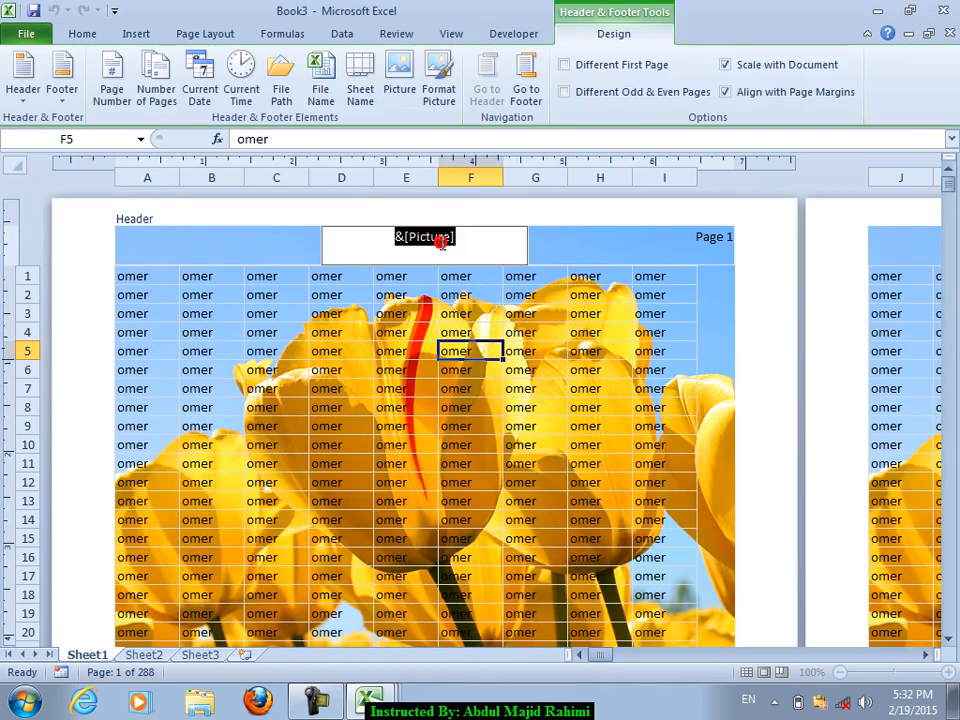
pyautogui.click(439, 95)
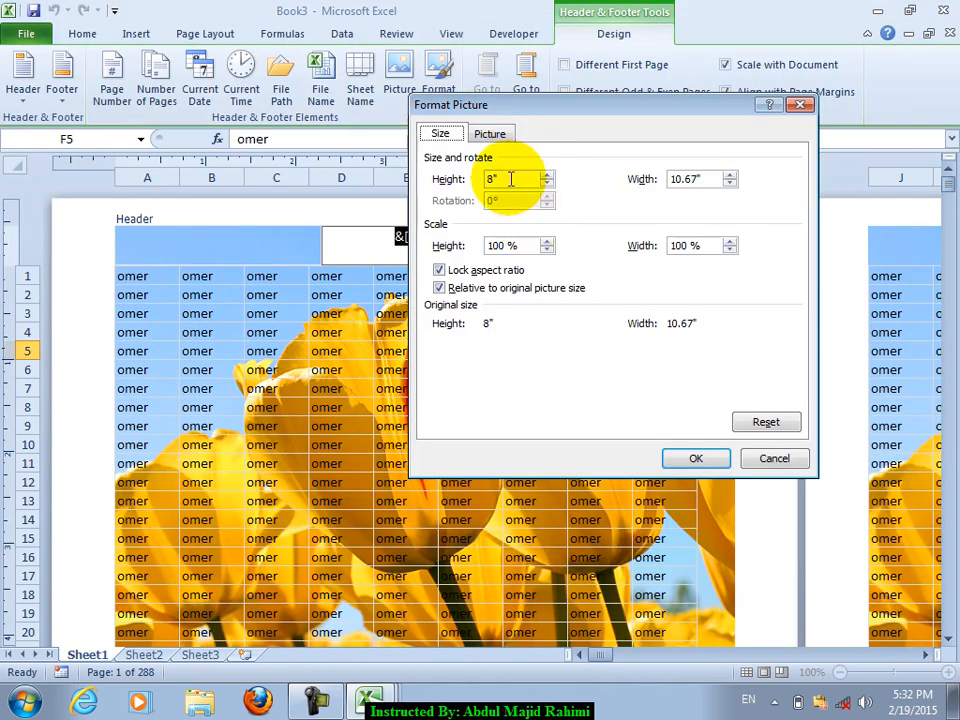
pyautogui.write('2')
pyautogui.doubleClick(710, 179)
pyautogui.write('1')
pyautogui.click(705, 459)
pyautogui.click(398, 371)
pyautogui.click(398, 371)
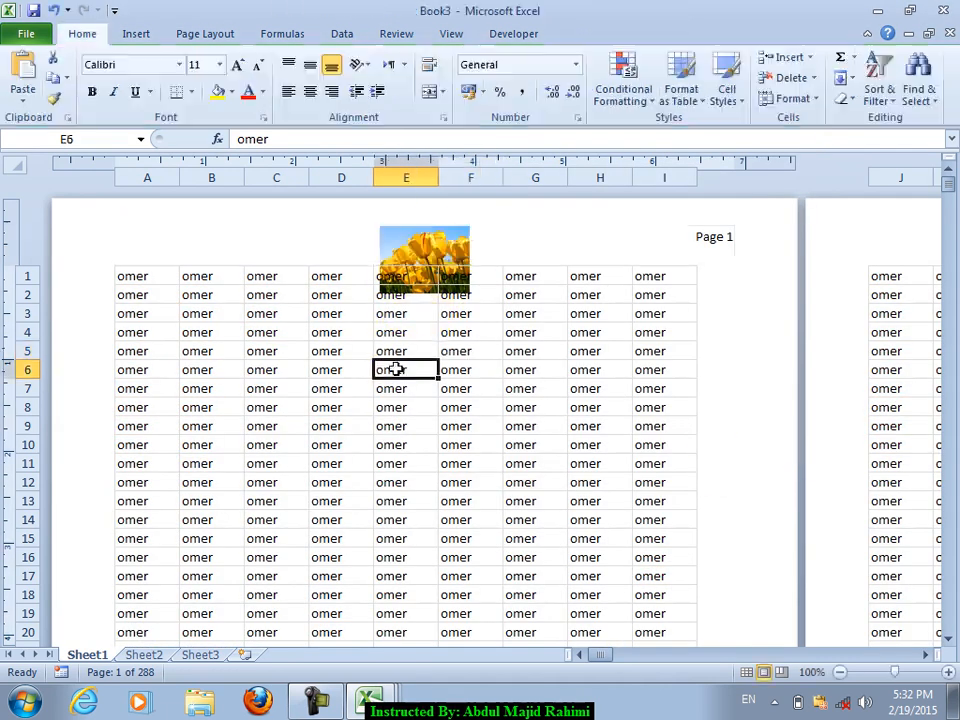
# Replace the centre header's picture with the text "sdfgsasdfsfdfsdf"
pyautogui.click(452, 244)
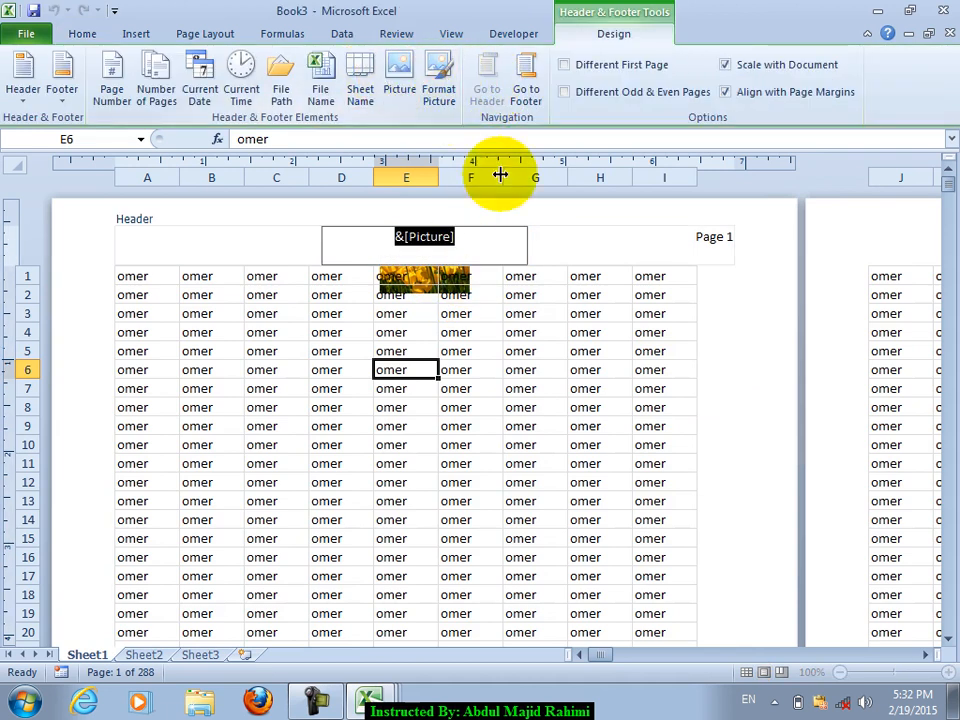
pyautogui.click(492, 348)
pyautogui.click(426, 236)
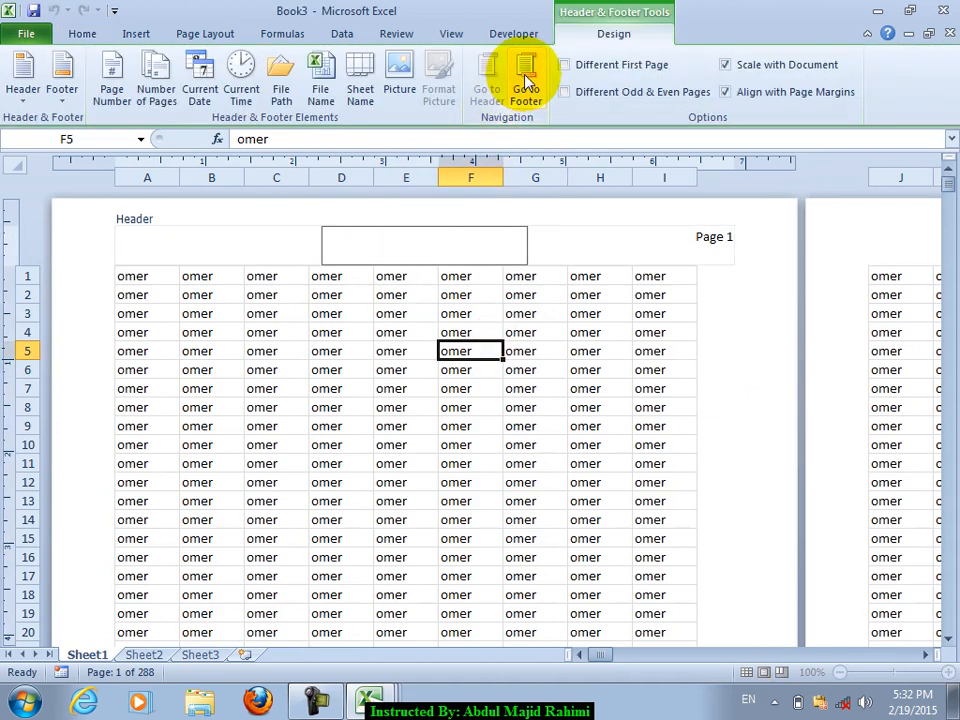
pyautogui.write('sdfgsasdfsfdfsdf')
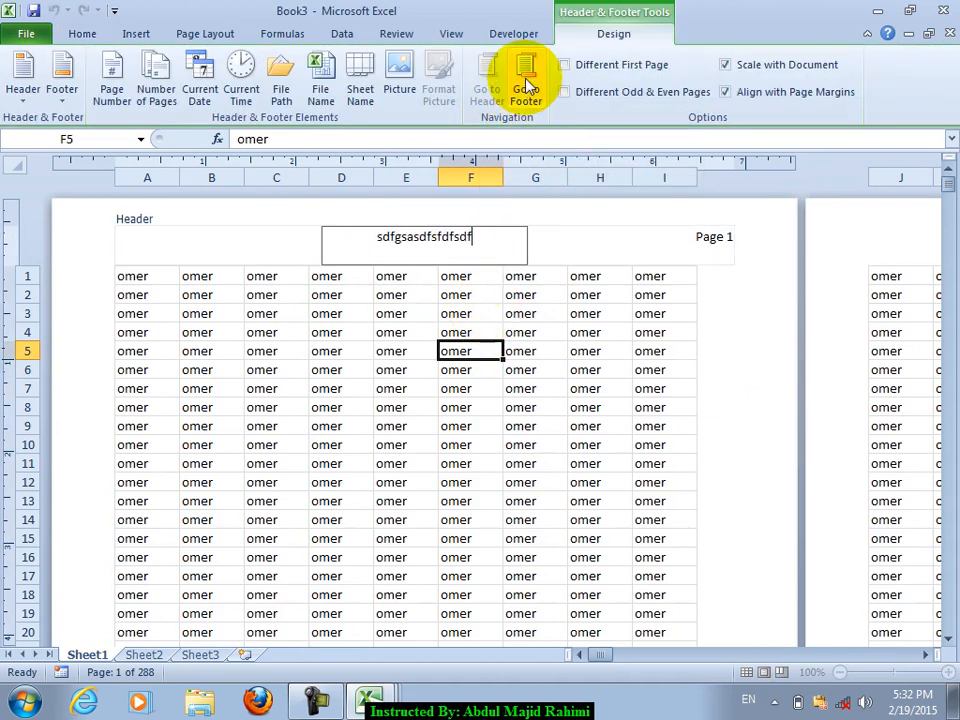
# Set the centre footer text to "cvbcbvbxcvbcv" and the centre header text to "sdfsdafsdfsdafasdf"
pyautogui.click(527, 88)
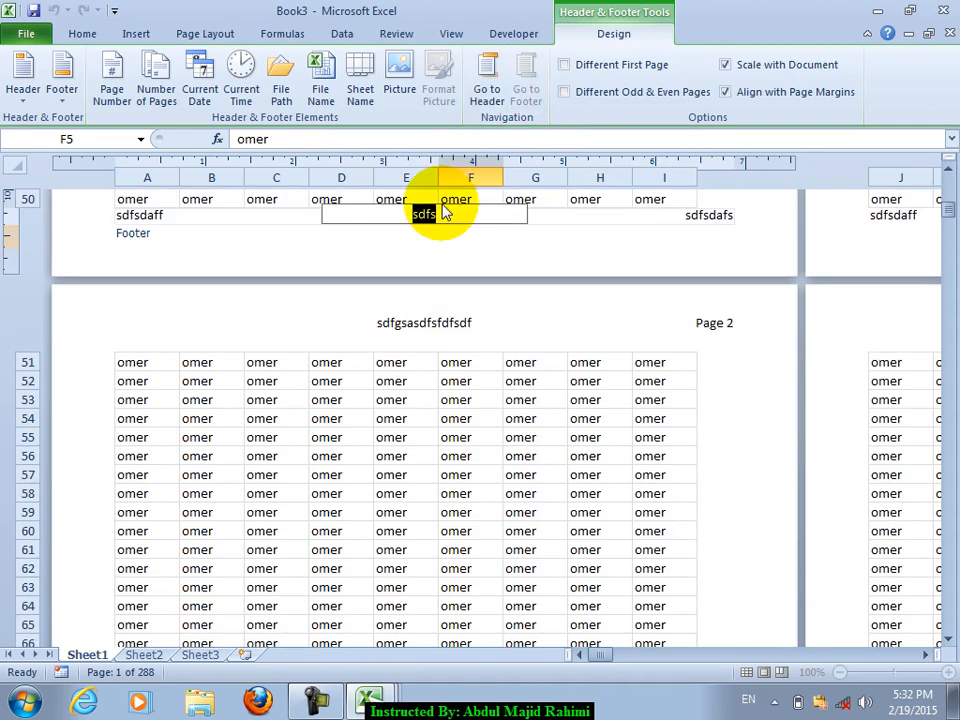
pyautogui.write('cvbcbvbxcvbcv')
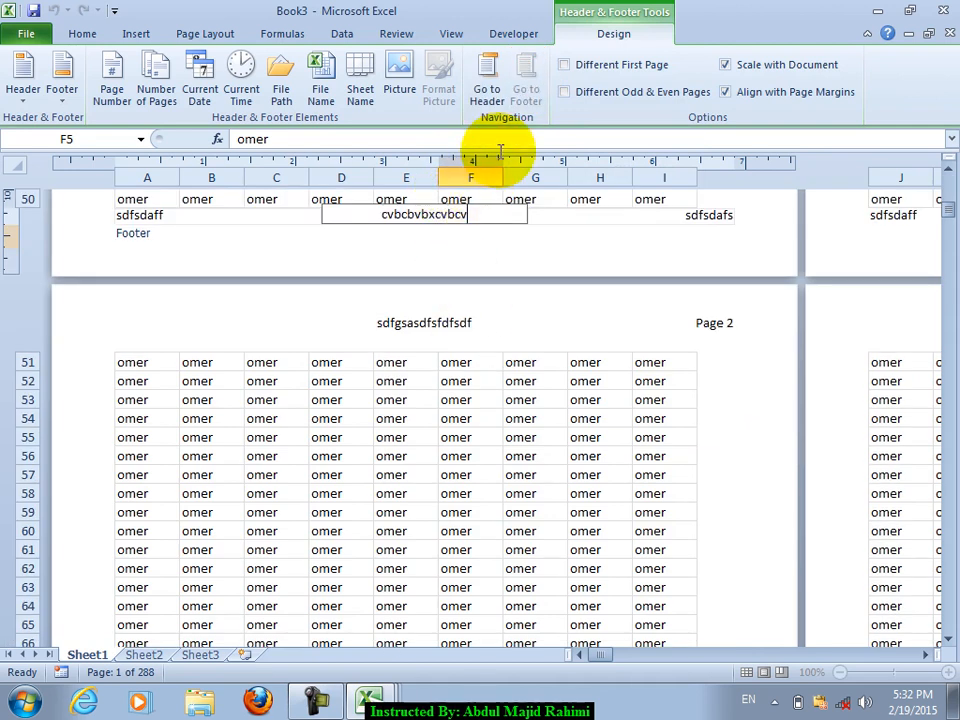
pyautogui.click(487, 85)
pyautogui.write('sdfsdafsdfsdafasdf')
# Switch back and forth between the page's footer and header, finishing in the header
pyautogui.click(526, 82)
pyautogui.click(487, 82)
pyautogui.click(526, 82)
pyautogui.click(487, 85)
pyautogui.click(526, 85)
pyautogui.click(487, 85)
pyautogui.click(526, 85)
pyautogui.click(489, 90)
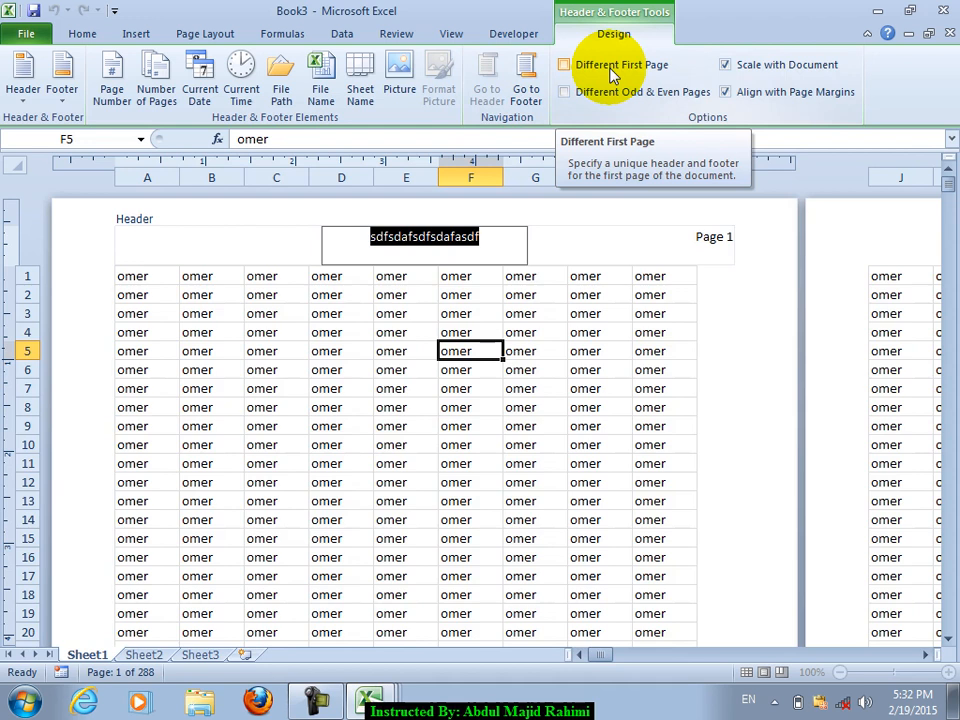
# Enable Different First Page and fill the first page header with "sdafsdafsd" on the left, "sdfasasfasdfsdfsdafsd" in the centre and "sdfsdafsd" on the right
pyautogui.click(612, 68)
pyautogui.write('sdfasasfasdfsdfsdafsd')
pyautogui.click(253, 252)
pyautogui.write('sdaf')
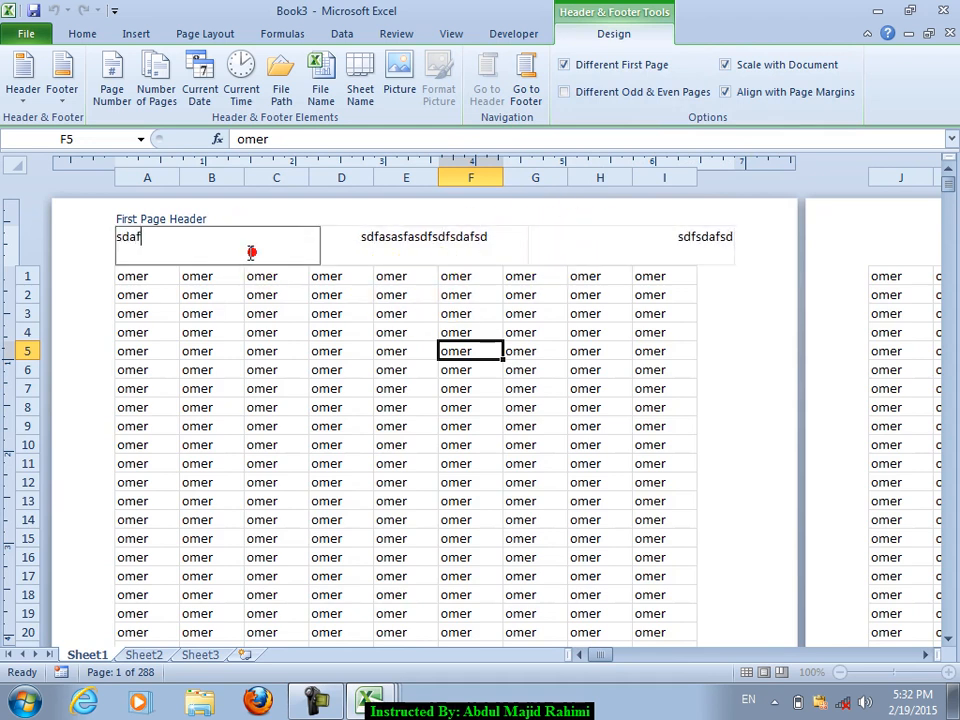
pyautogui.write('sdfsdafasd')
# Fill the left, centre and right sections of page 2's header with "sdfsdf", "sdf" and "sadfsd"
pyautogui.click(429, 484)
pyautogui.scroll(-10, 429, 484)
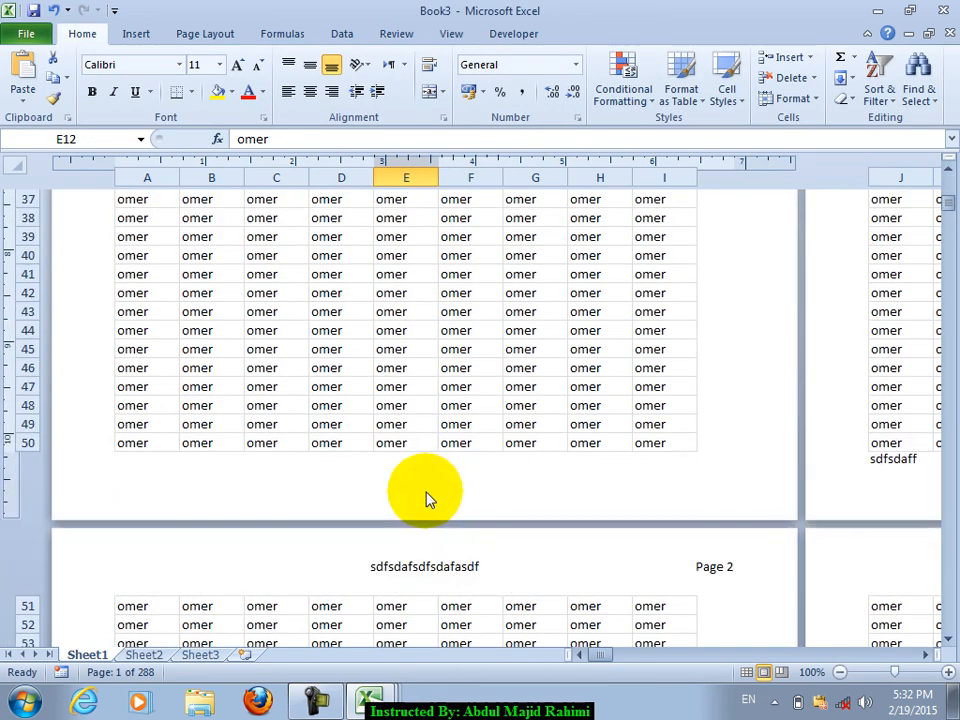
pyautogui.scroll(-1, 428, 492)
pyautogui.click(242, 505)
pyautogui.write('sdfsdf')
pyautogui.click(463, 503)
pyautogui.write('sadf')
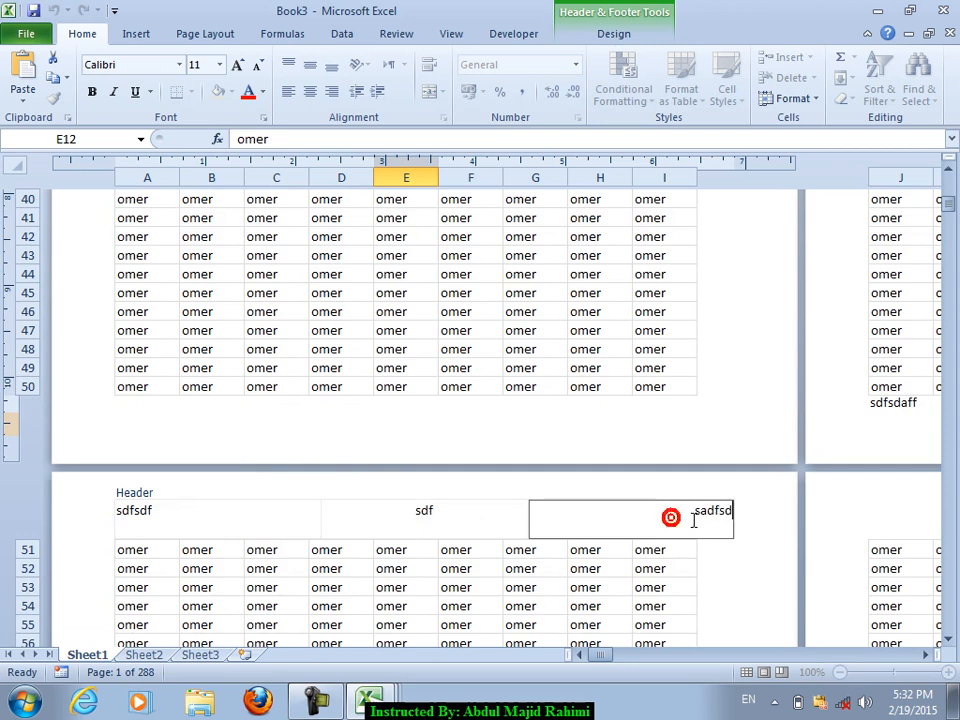
pyautogui.write('sd')
pyautogui.click(445, 585)
# Change page 2's header sections to "aaaaaaa", "aaaaaaaaa" and "aaaaaaaaaaaaa", and compare the headers of the first and following pages
pyautogui.click(259, 508)
pyautogui.write('aaaaaaa')
pyautogui.click(464, 510)
pyautogui.write('aaaaaaaaa')
pyautogui.click(725, 510)
pyautogui.write('aaaaaaaaaaaaaa')
pyautogui.click(565, 600)
pyautogui.scroll(15, 298, 371)
pyautogui.scroll(-20, 307, 364)
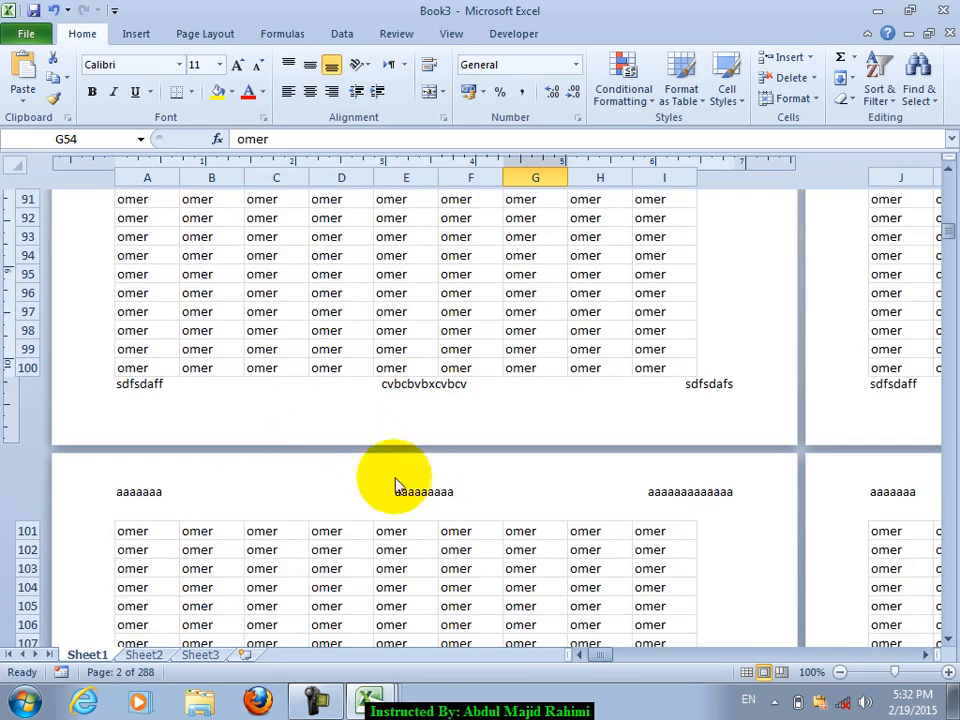
pyautogui.scroll(-17, 366, 523)
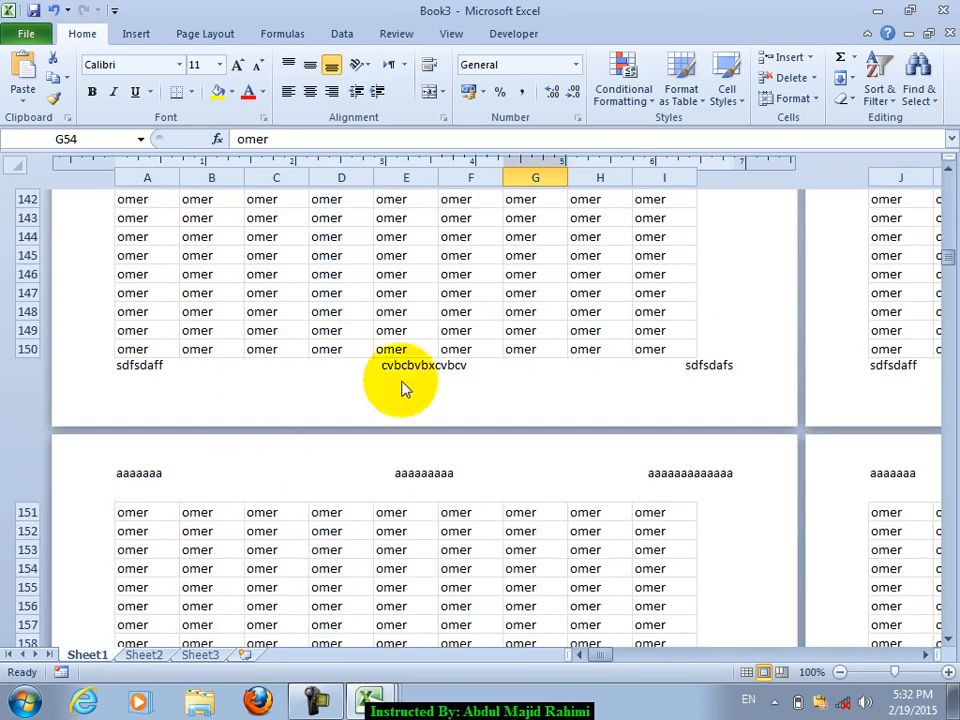
pyautogui.moveTo(949, 268); pyautogui.dragTo(949, 185)
# Turn off Different First Page and turn on Different Odd & Even Pages from the first page's header
pyautogui.click(439, 242)
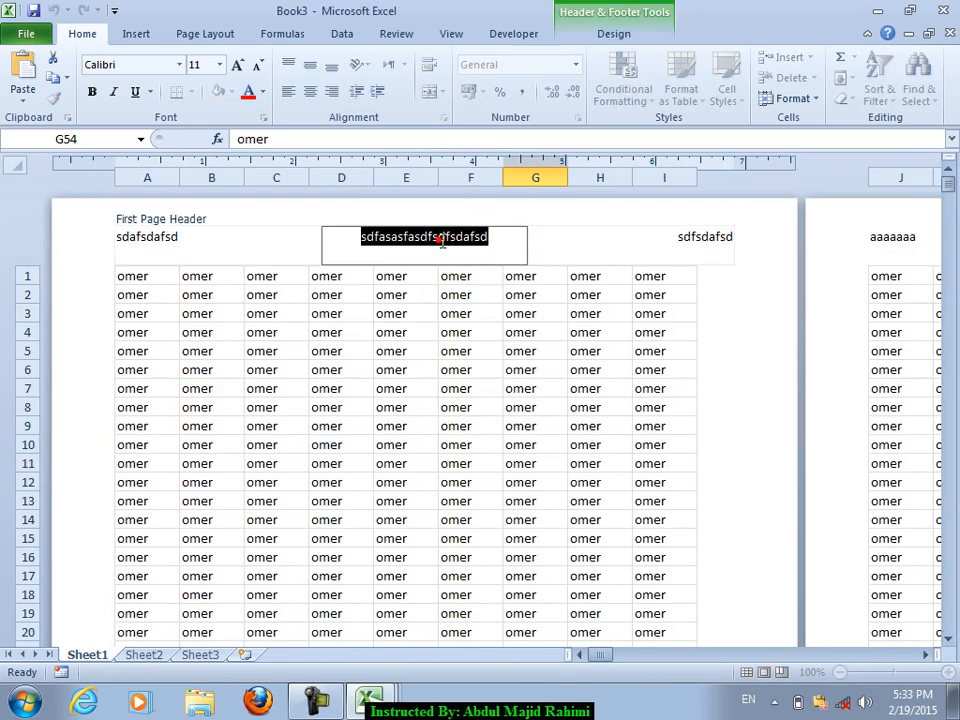
pyautogui.click(613, 34)
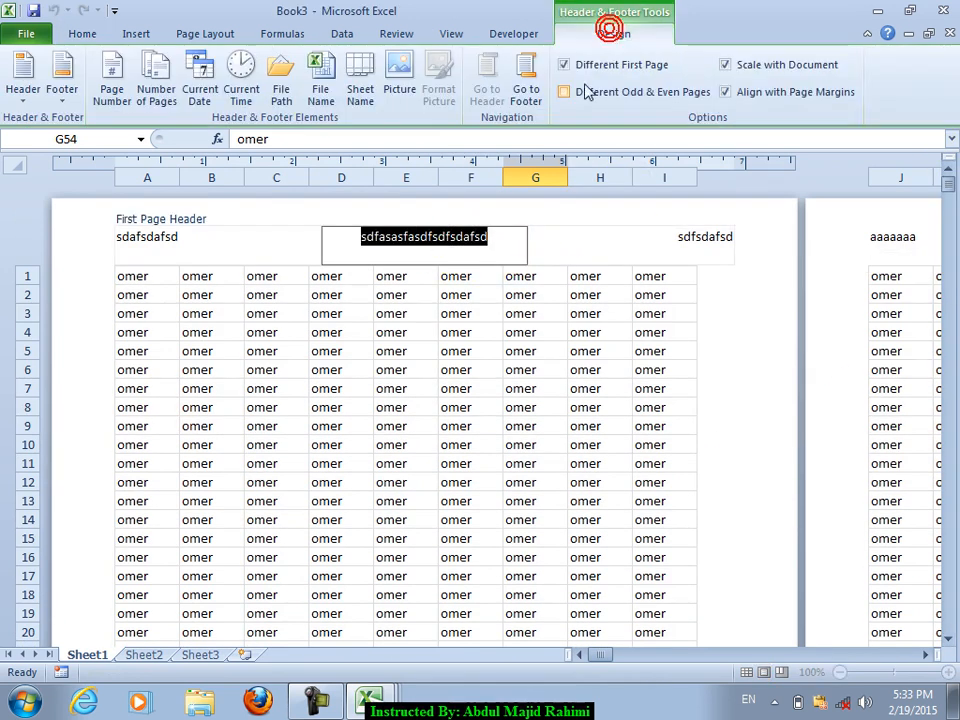
pyautogui.click(651, 66)
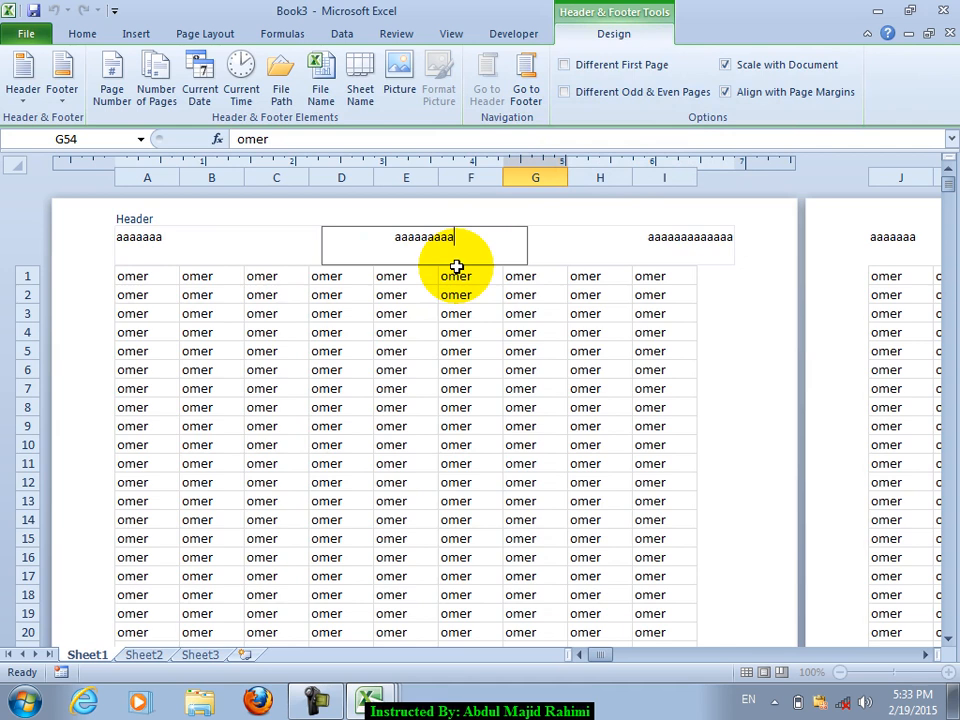
pyautogui.click(600, 95)
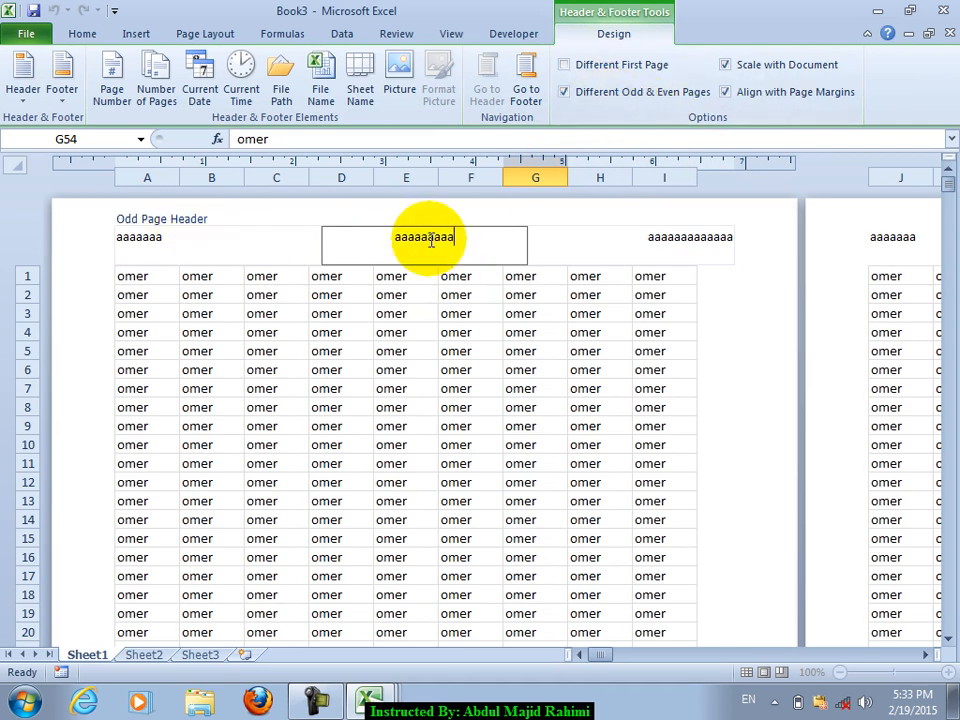
# Fill all three sections of page 2's even page header with "bbbb" and compare the headers of odd and even pages
pyautogui.click(433, 312)
pyautogui.scroll(-15, 435, 330)
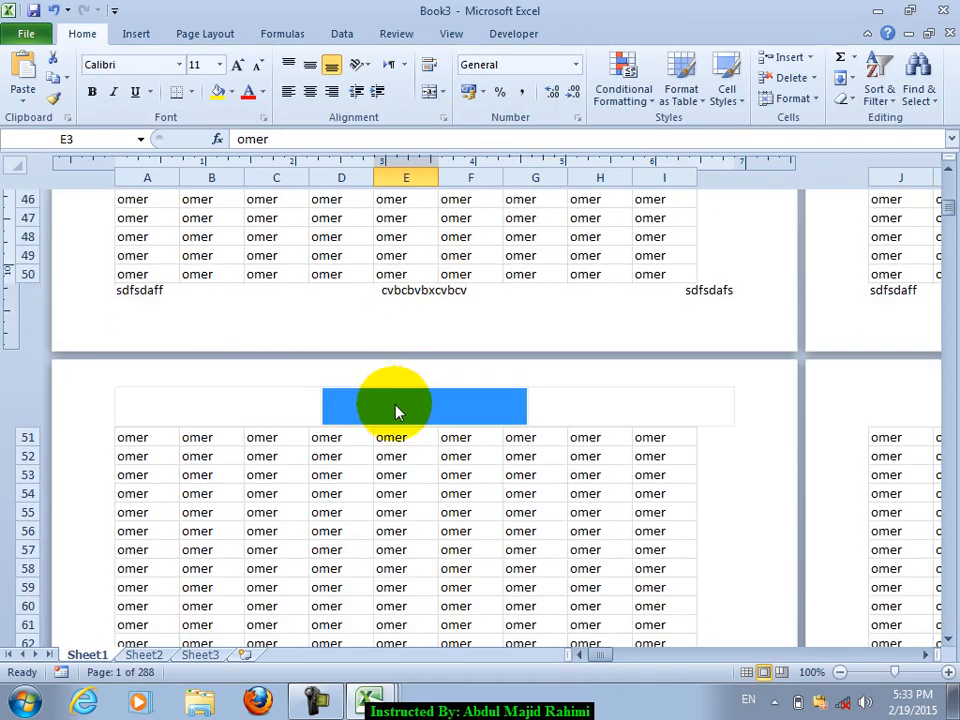
pyautogui.click(398, 406)
pyautogui.write('bbbb')
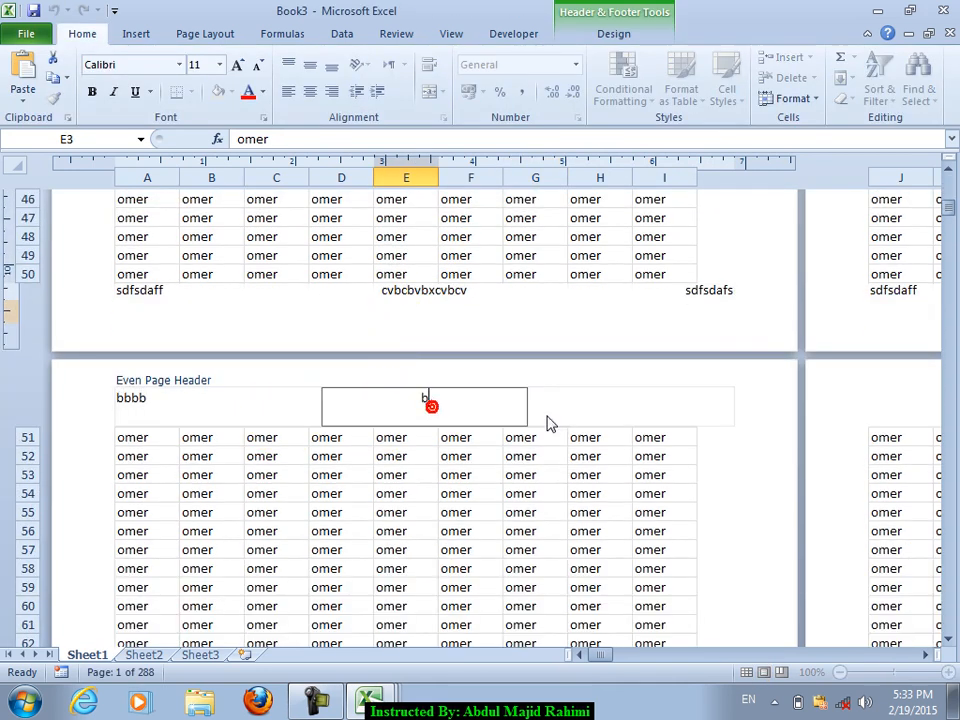
pyautogui.write('bb')
pyautogui.click(467, 510)
pyautogui.scroll(15, 505, 465)
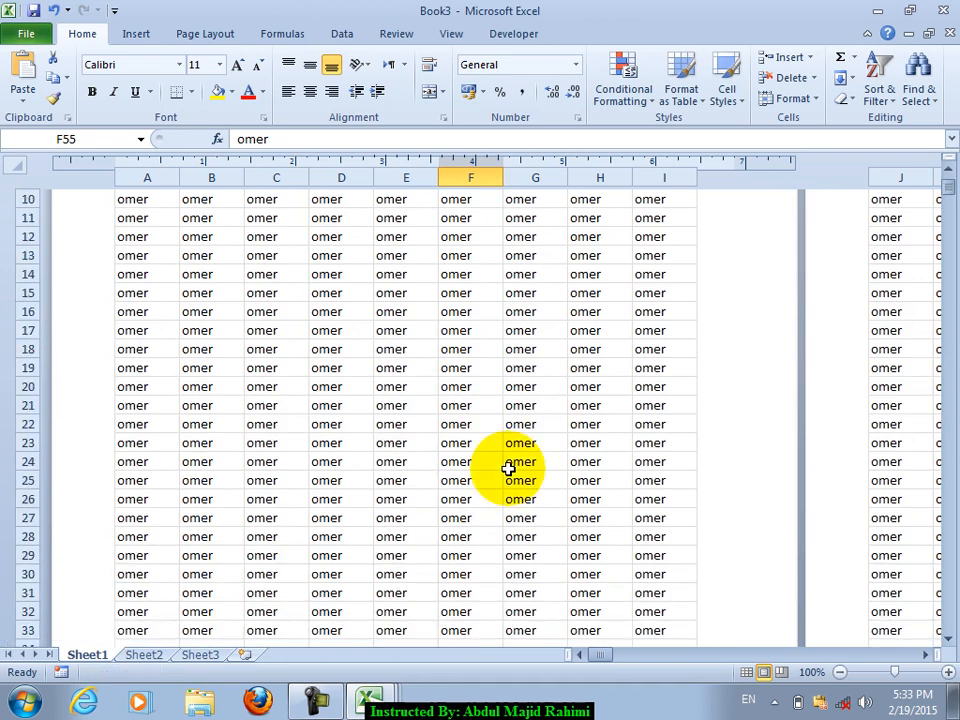
pyautogui.scroll(-15, 485, 462)
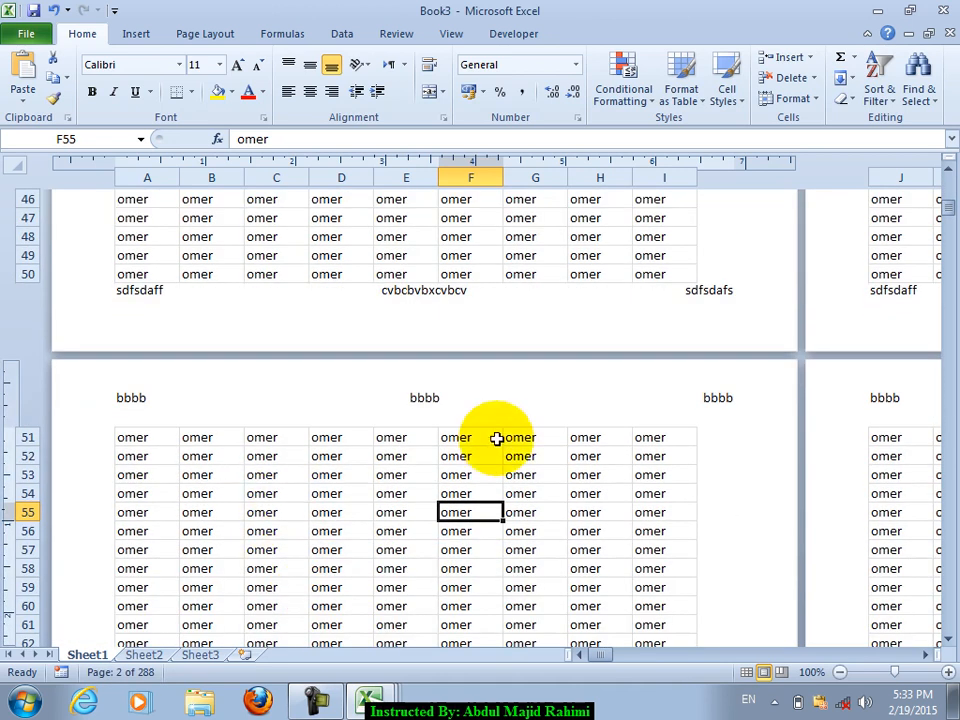
pyautogui.scroll(-20, 549, 430)
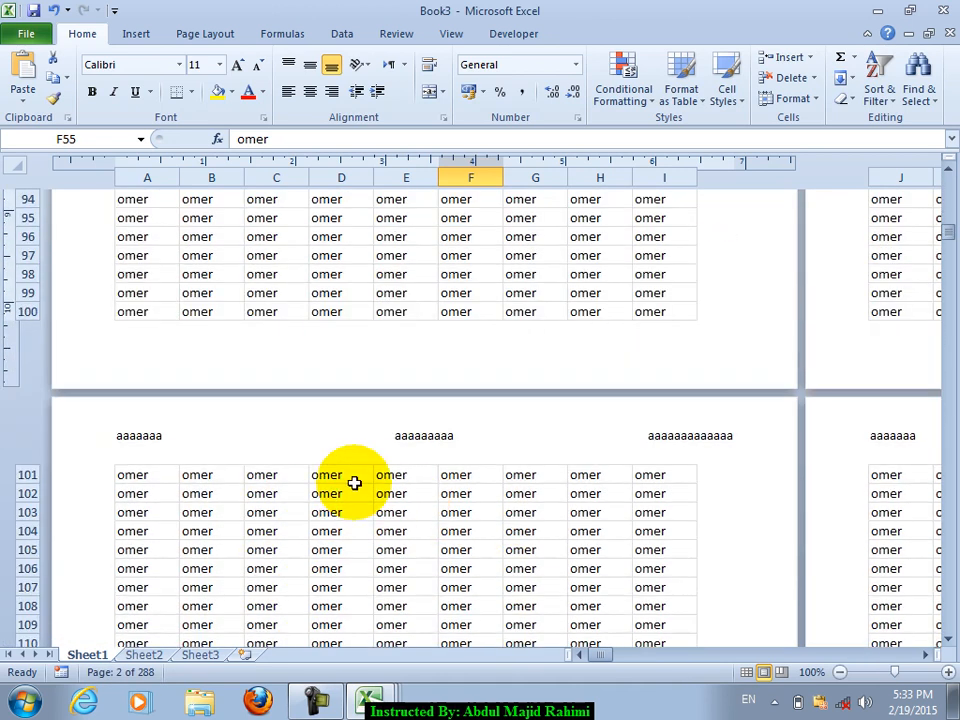
pyautogui.scroll(-5, 311, 407)
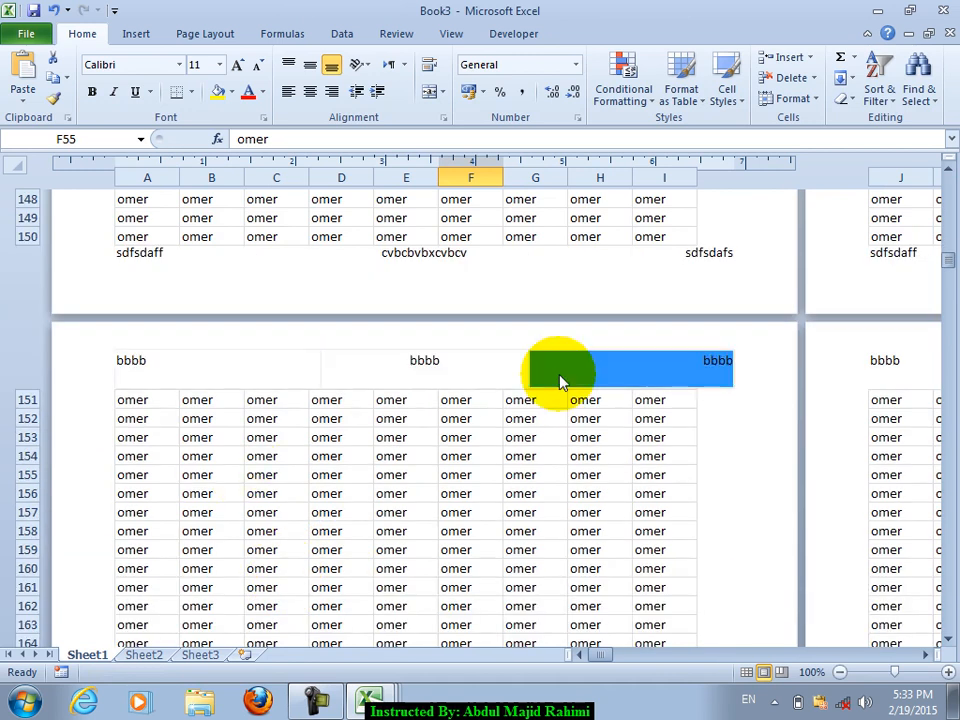
pyautogui.scroll(11, 938, 294)
pyautogui.scroll(3, 945, 250)
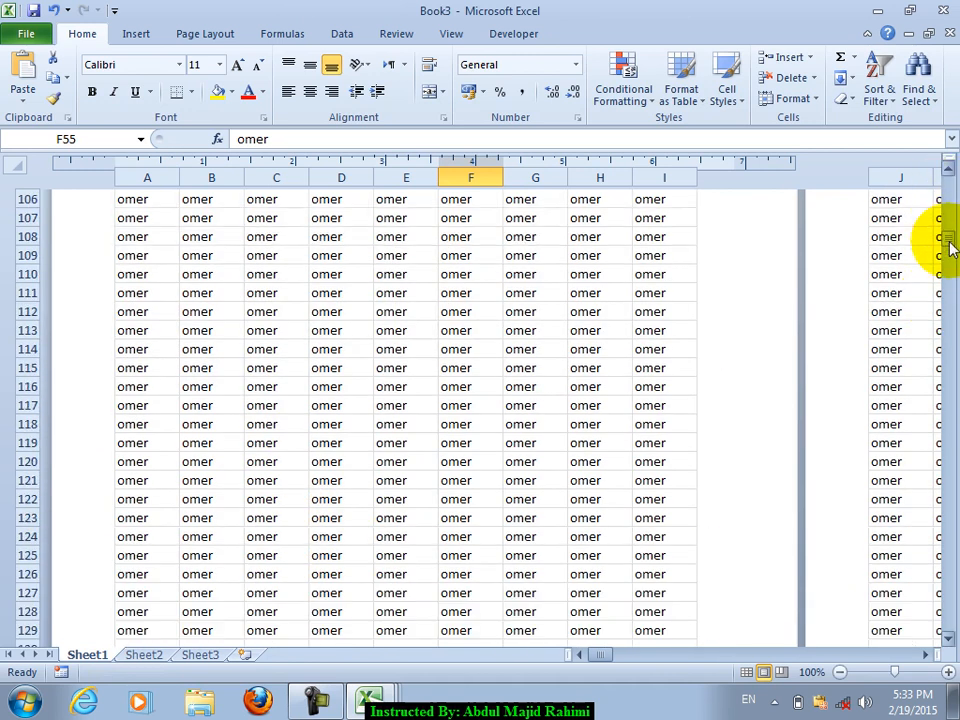
# Return to the first page's header and turn off Different Odd & Even Pages
pyautogui.moveTo(950, 240); pyautogui.dragTo(947, 242)
pyautogui.click(422, 238)
pyautogui.click(633, 33)
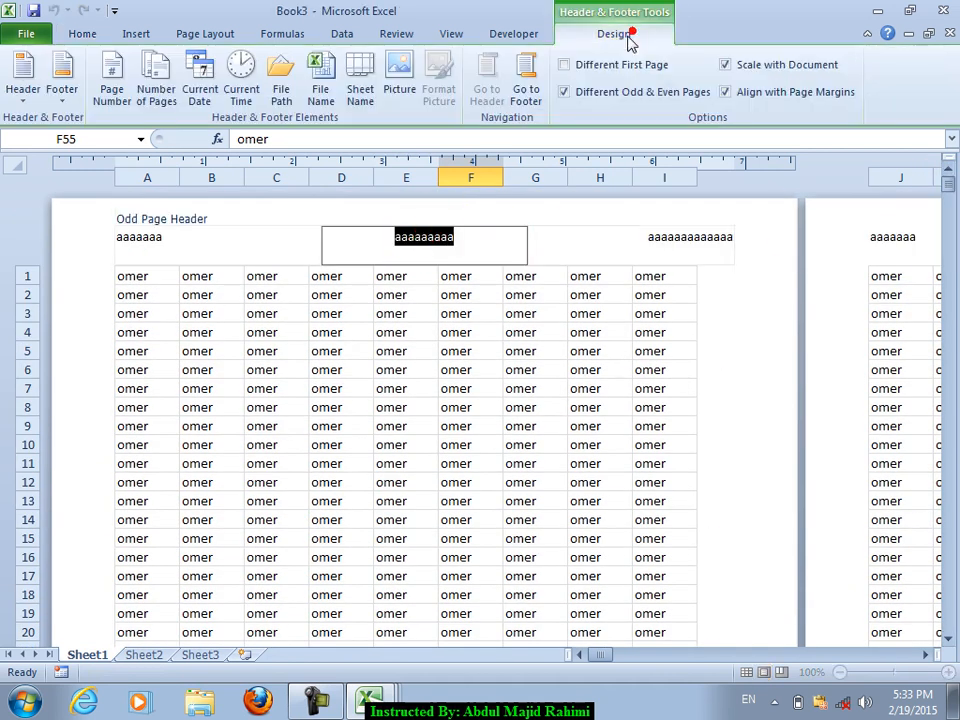
pyautogui.click(571, 96)
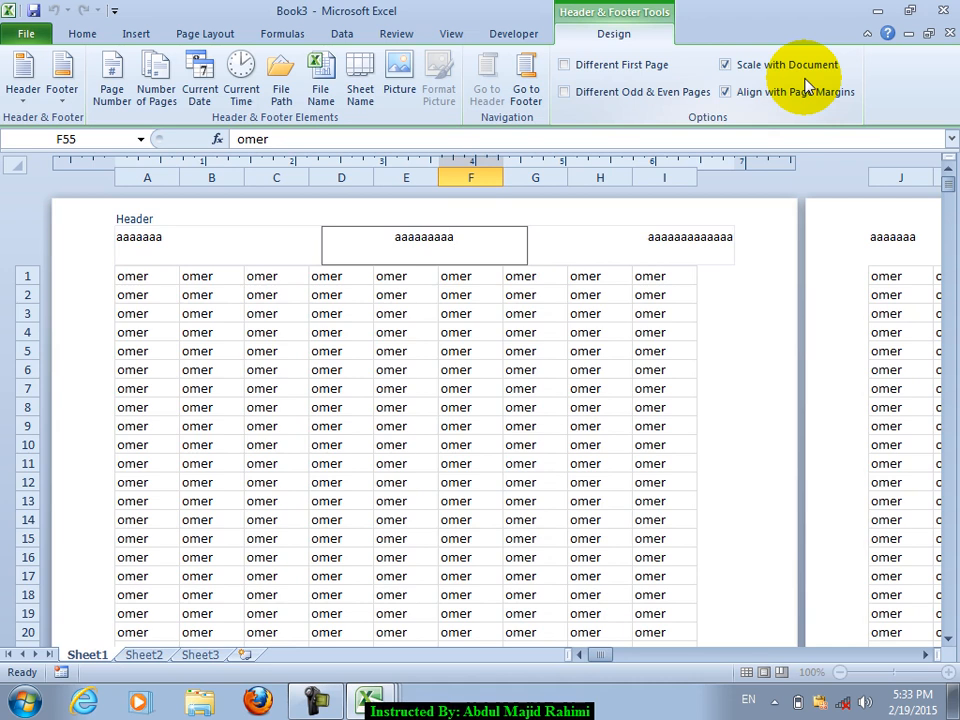
# Leave the header, set the sheet's scale to 10%, and look across the rescaled pages
pyautogui.click(470, 333)
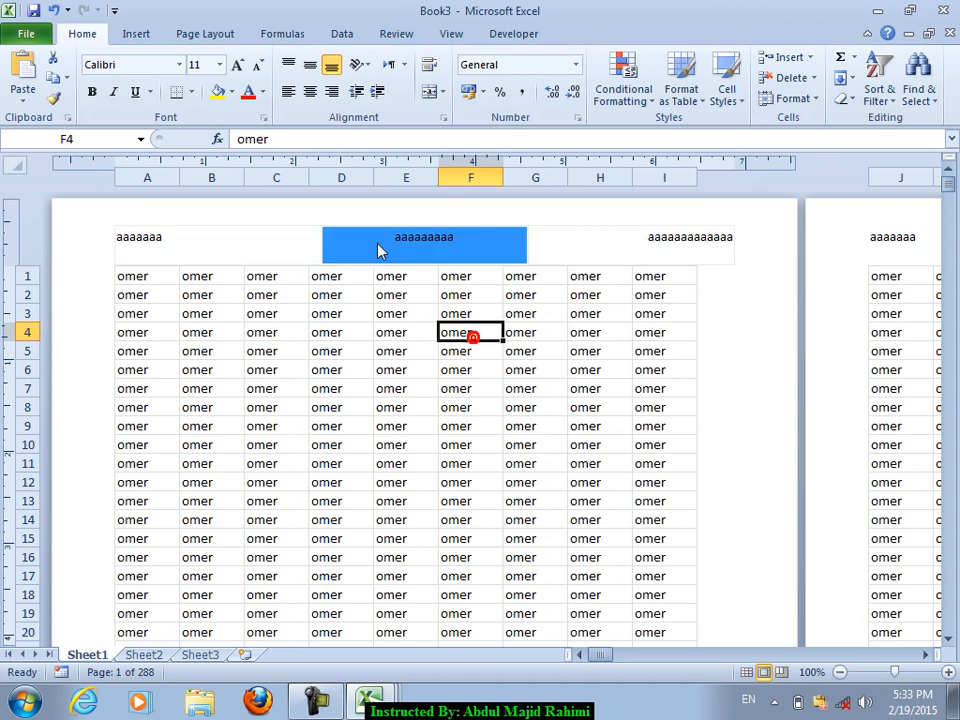
pyautogui.click(260, 38)
pyautogui.click(200, 32)
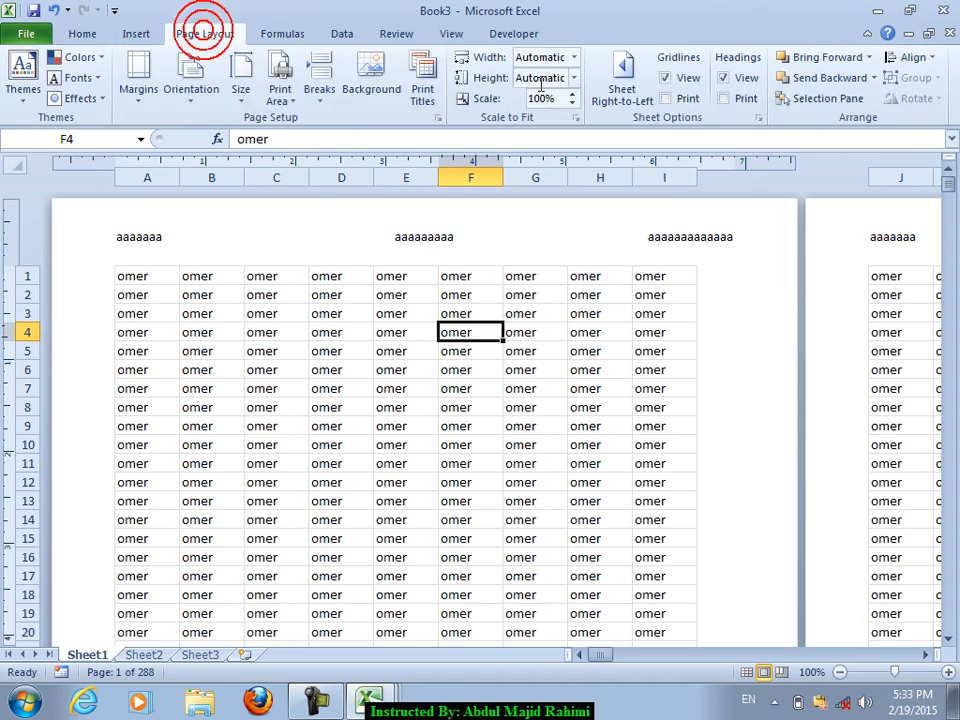
pyautogui.click(555, 97)
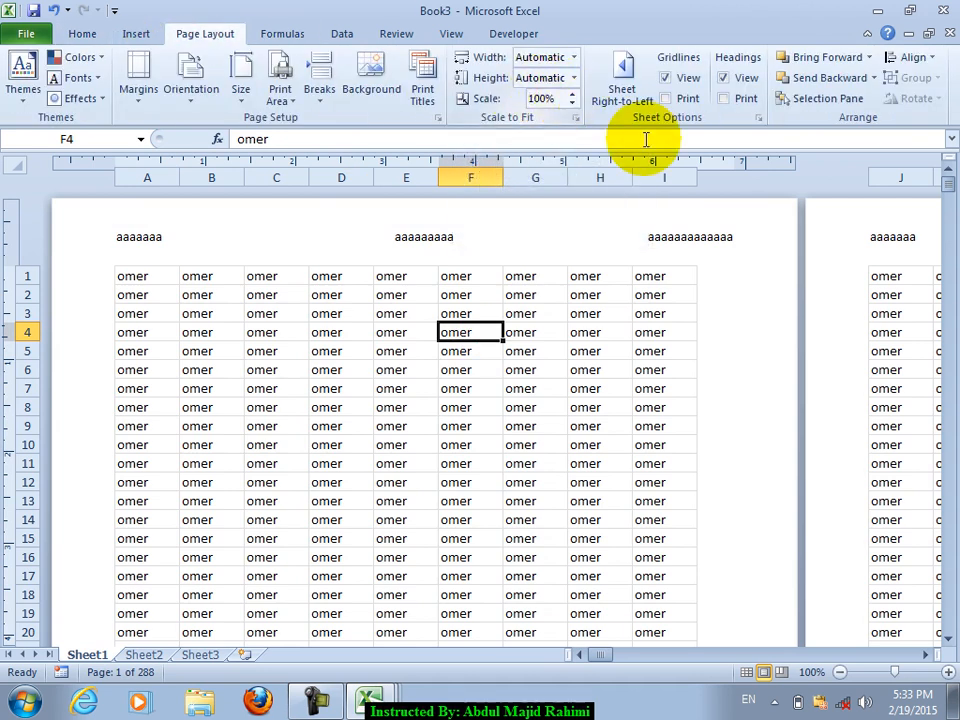
pyautogui.write('1')
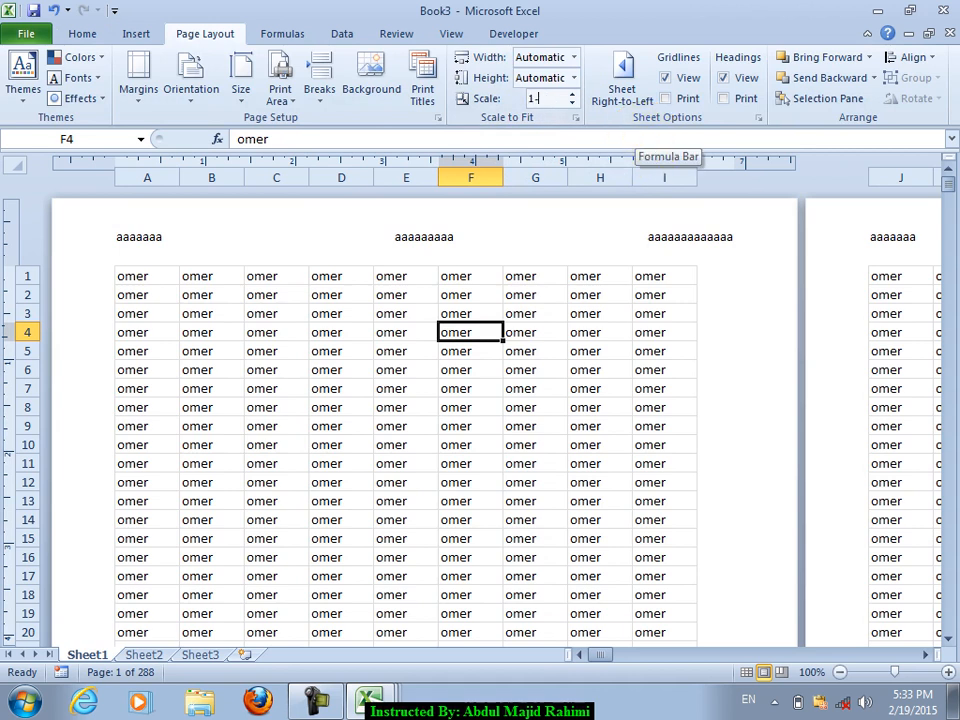
pyautogui.press('Return')
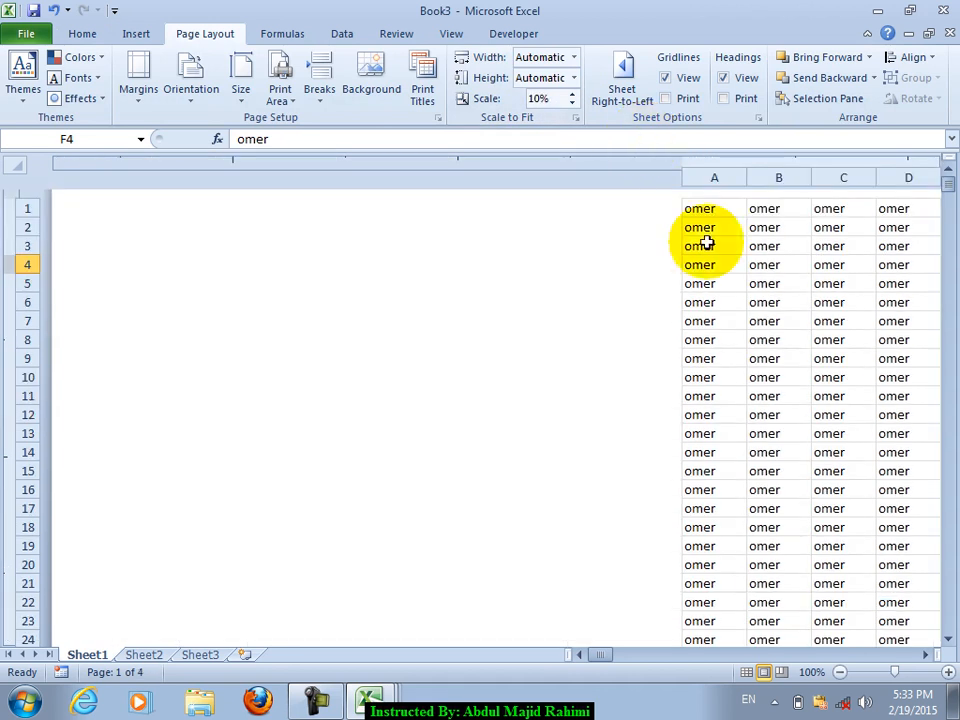
pyautogui.click(778, 340)
pyautogui.moveTo(600, 658); pyautogui.dragTo(600, 655)
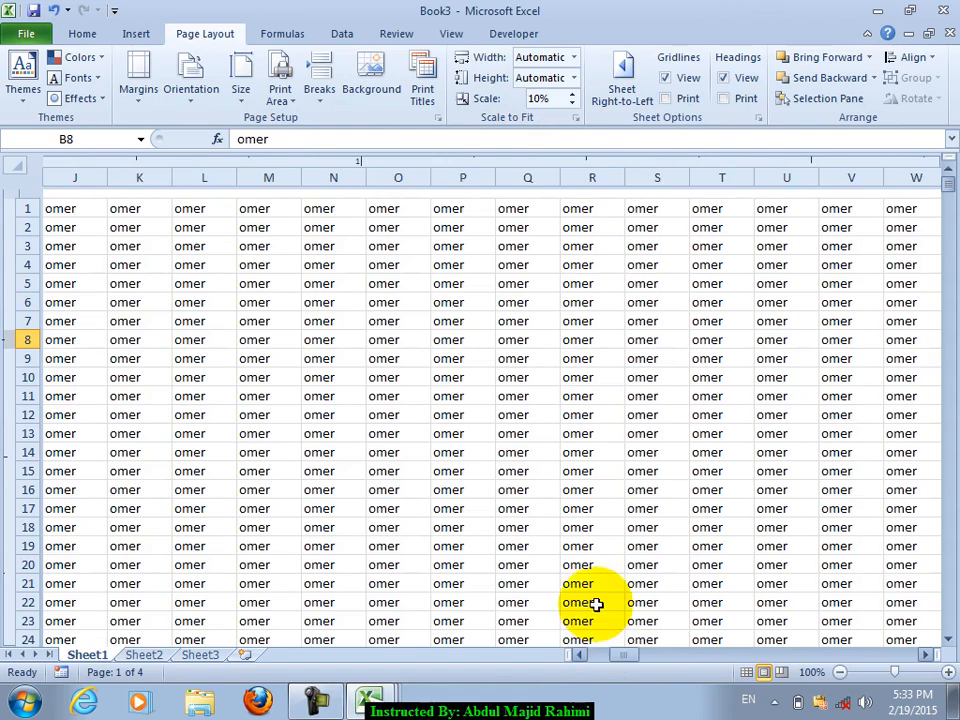
pyautogui.click(155, 246)
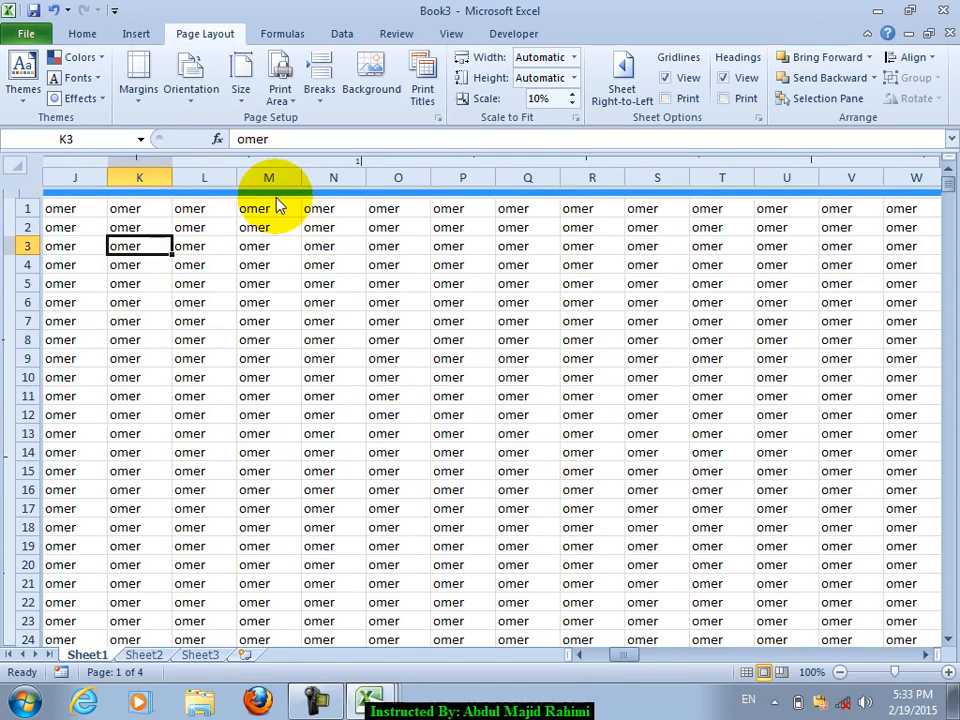
pyautogui.click(136, 40)
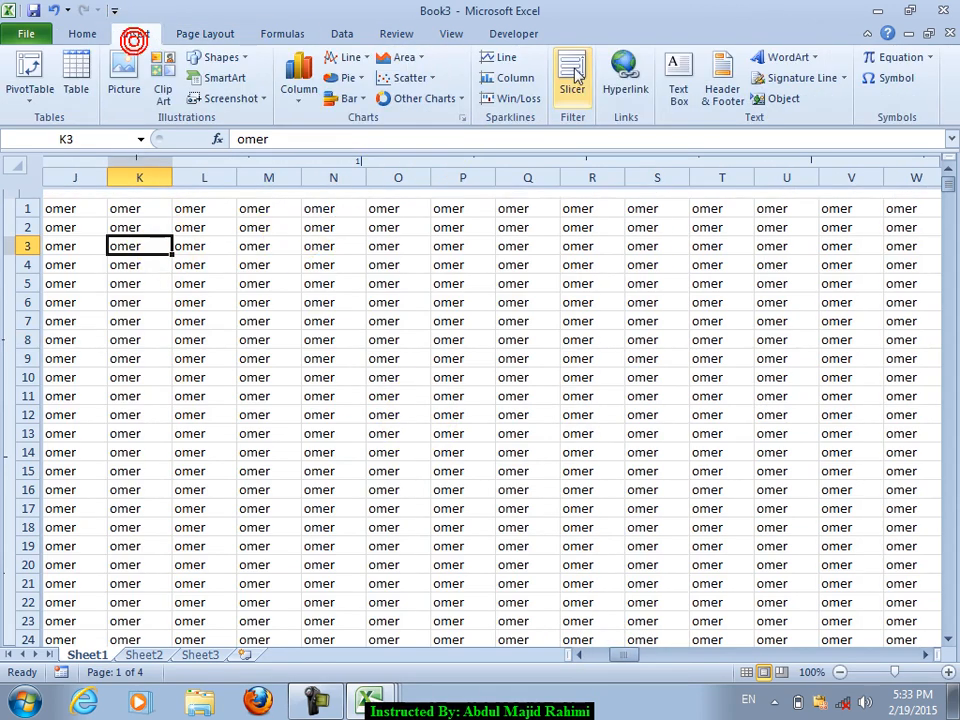
pyautogui.click(720, 72)
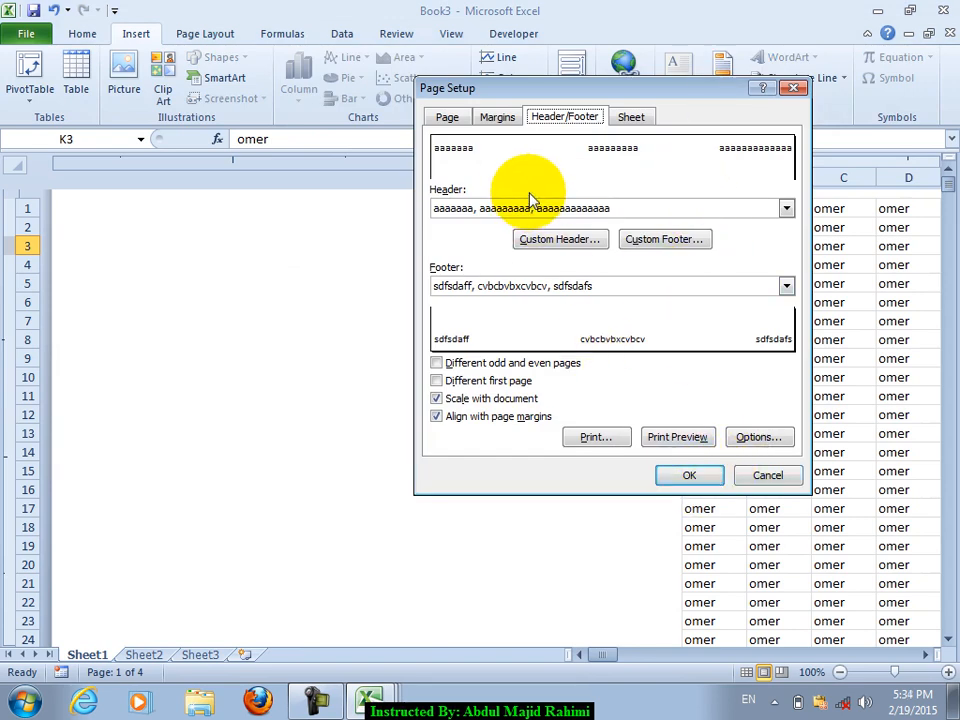
pyautogui.click(766, 475)
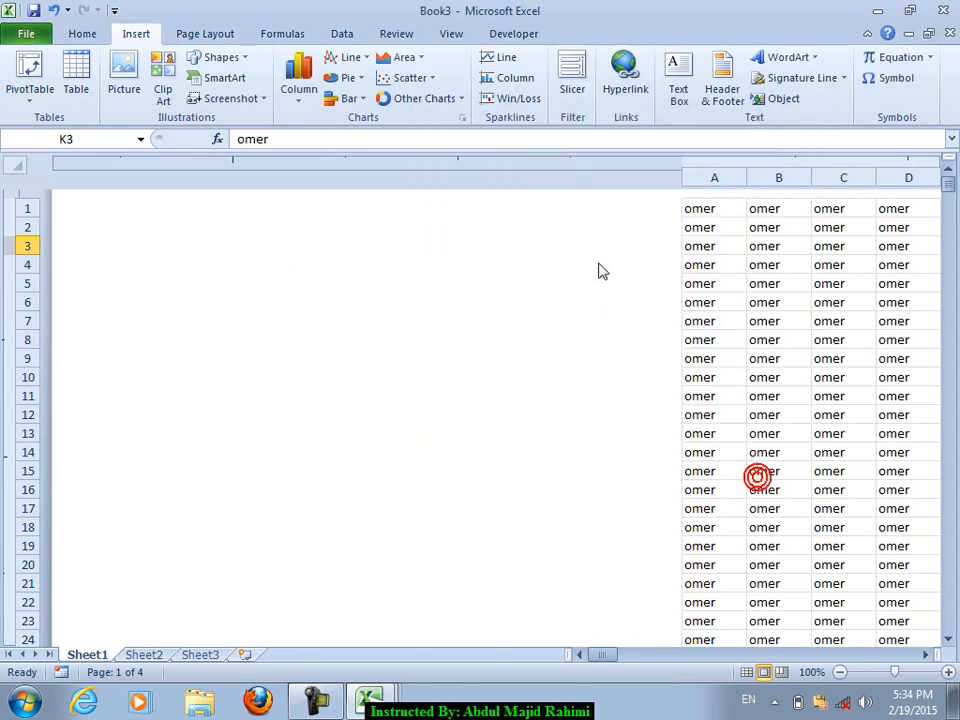
# Set the sheet's scale to 400% and check how the header and footer text fit the pages
pyautogui.click(228, 38)
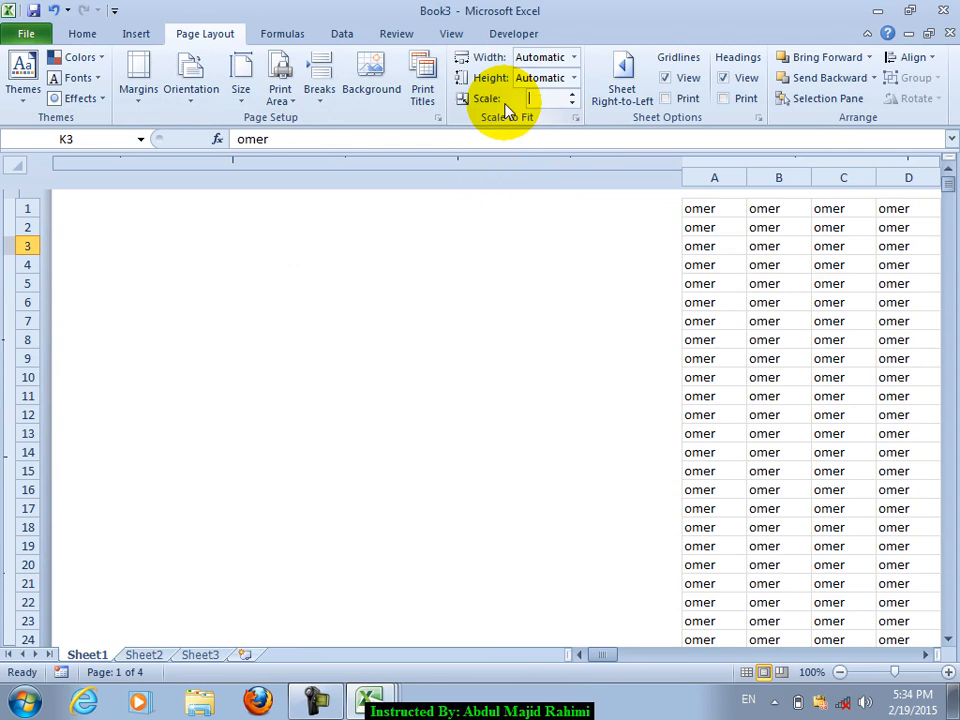
pyautogui.write('400')
pyautogui.press('Return')
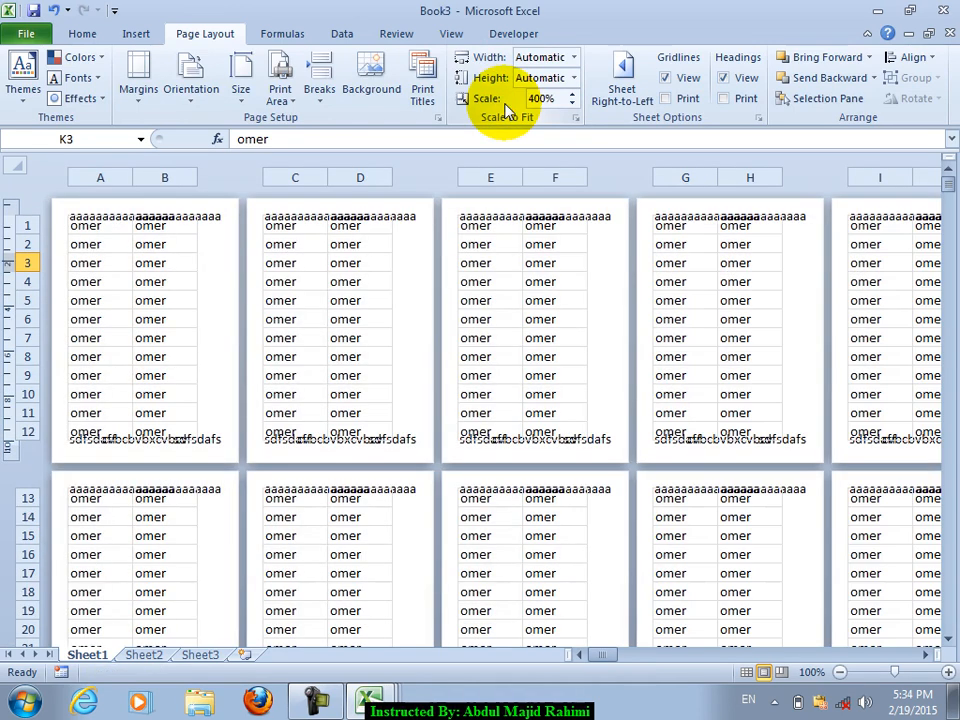
pyautogui.click(120, 262)
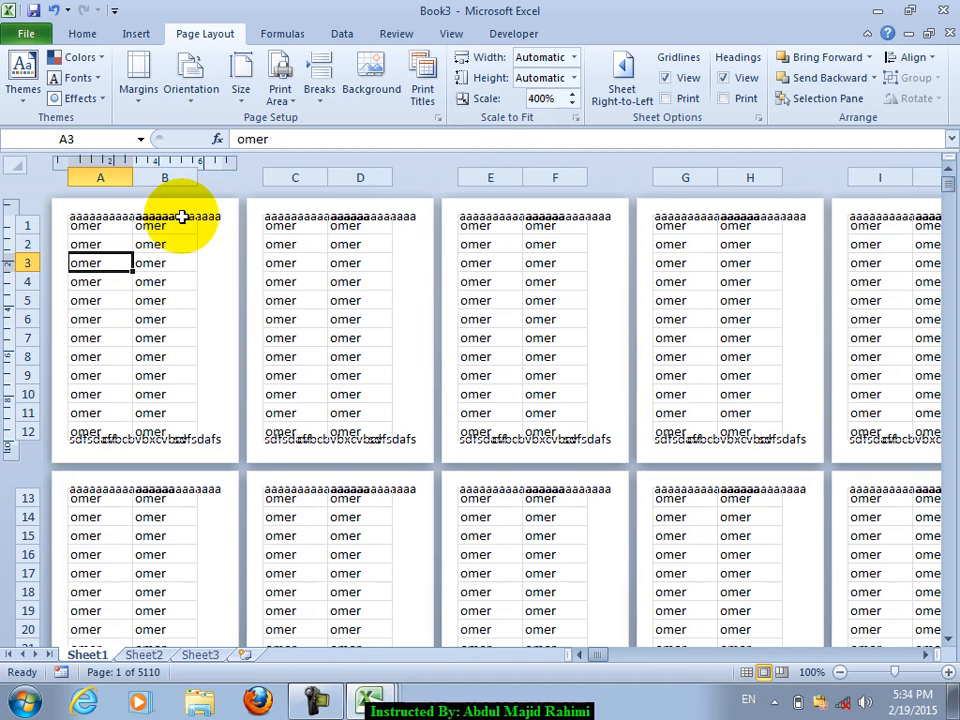
# Set the sheet's scale back to 100% and select cell F3
pyautogui.click(550, 99)
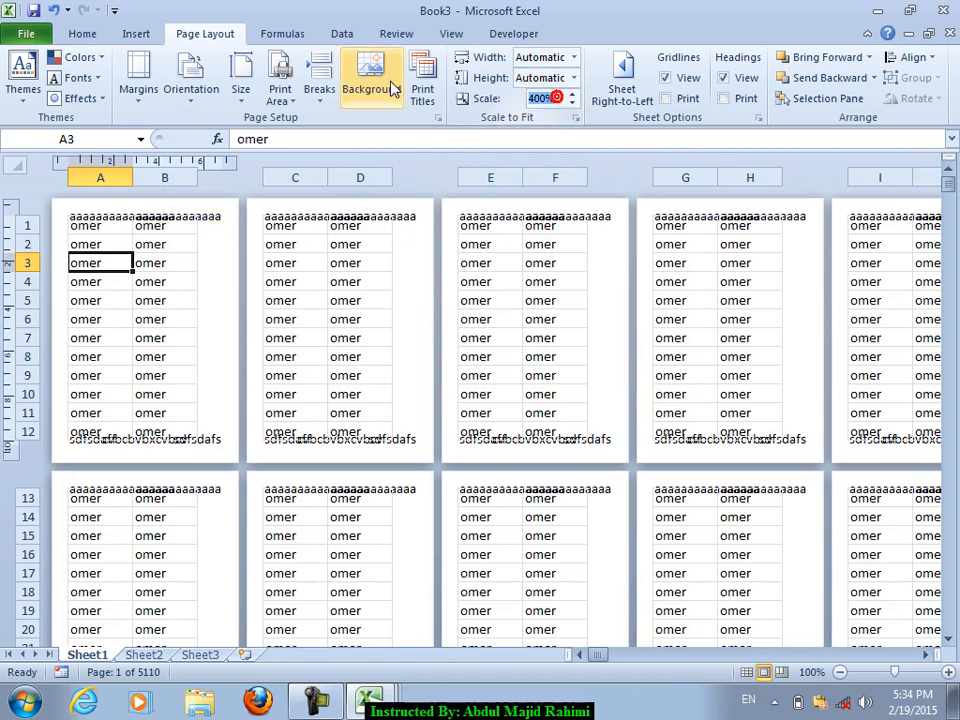
pyautogui.write('1')
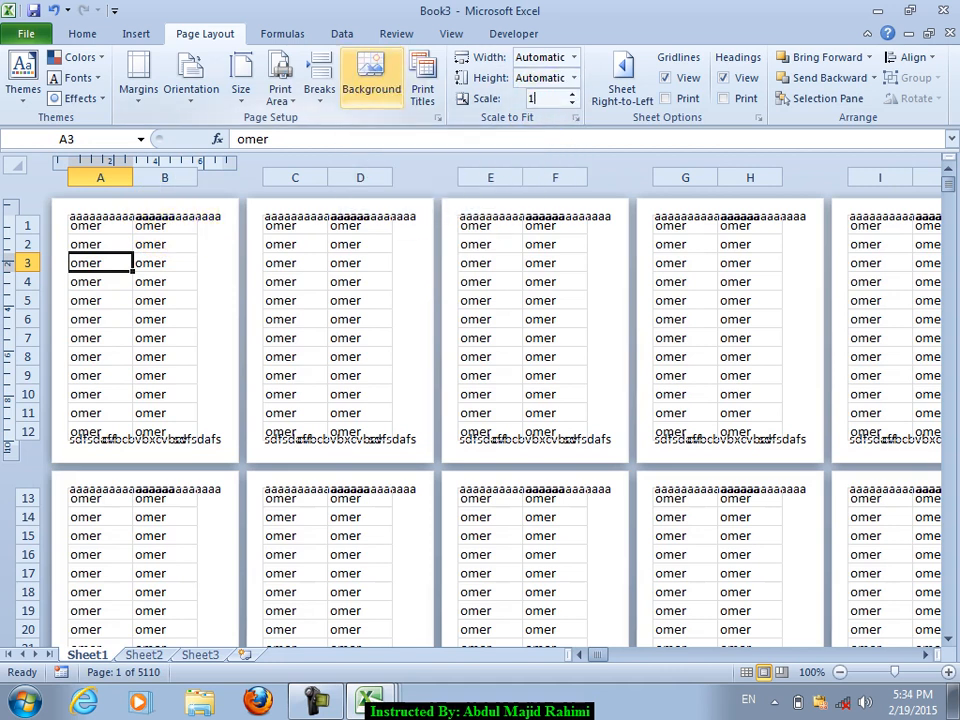
pyautogui.write('00')
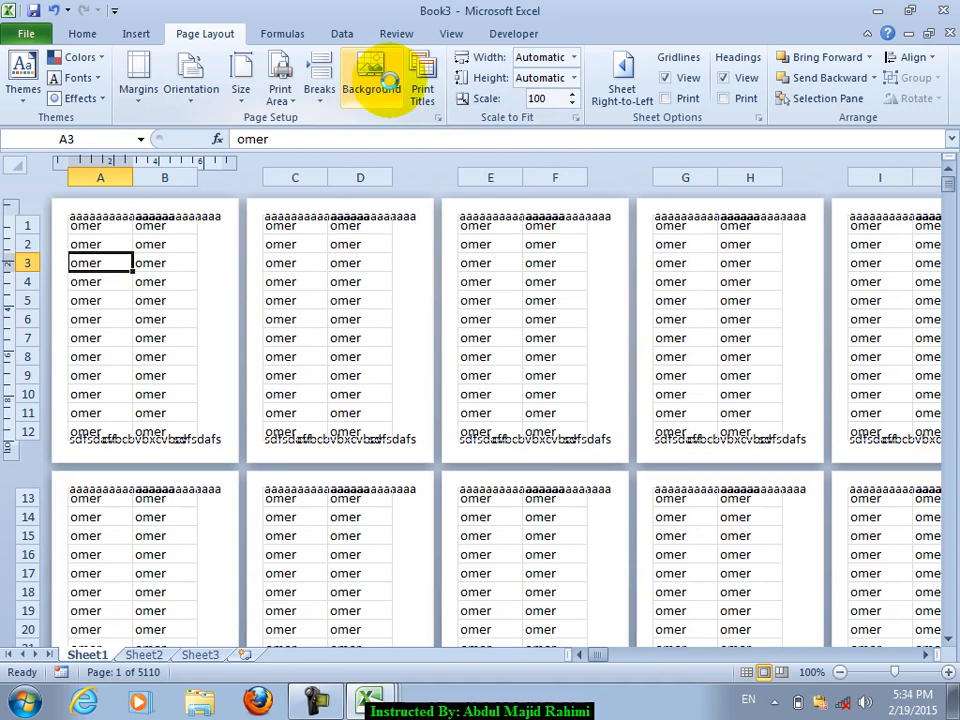
pyautogui.press('Return')
pyautogui.click(405, 245)
pyautogui.click(453, 314)
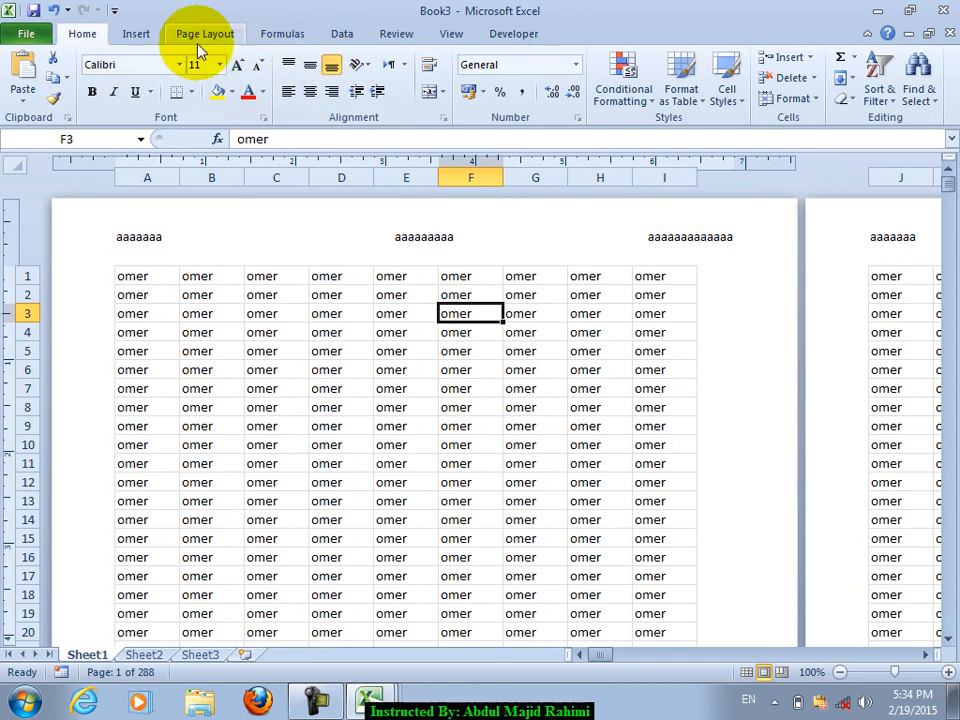
# Turn off Scale with Document for the first page's header and return to the cells
pyautogui.click(460, 241)
pyautogui.click(726, 65)
pyautogui.click(408, 410)
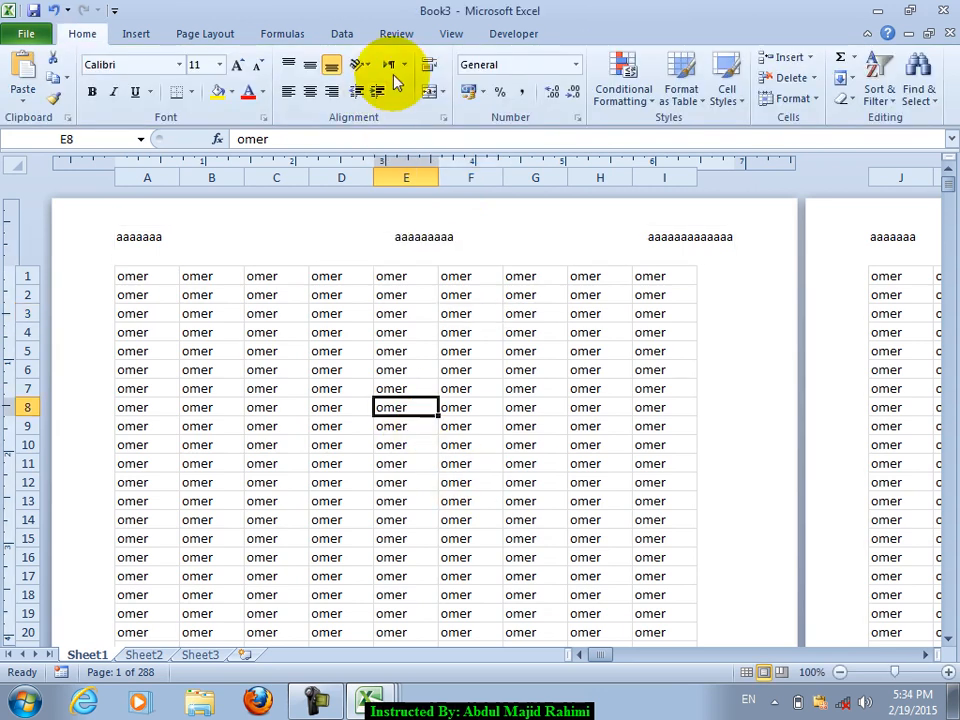
# Set the sheet's scale to 200%
pyautogui.click(274, 36)
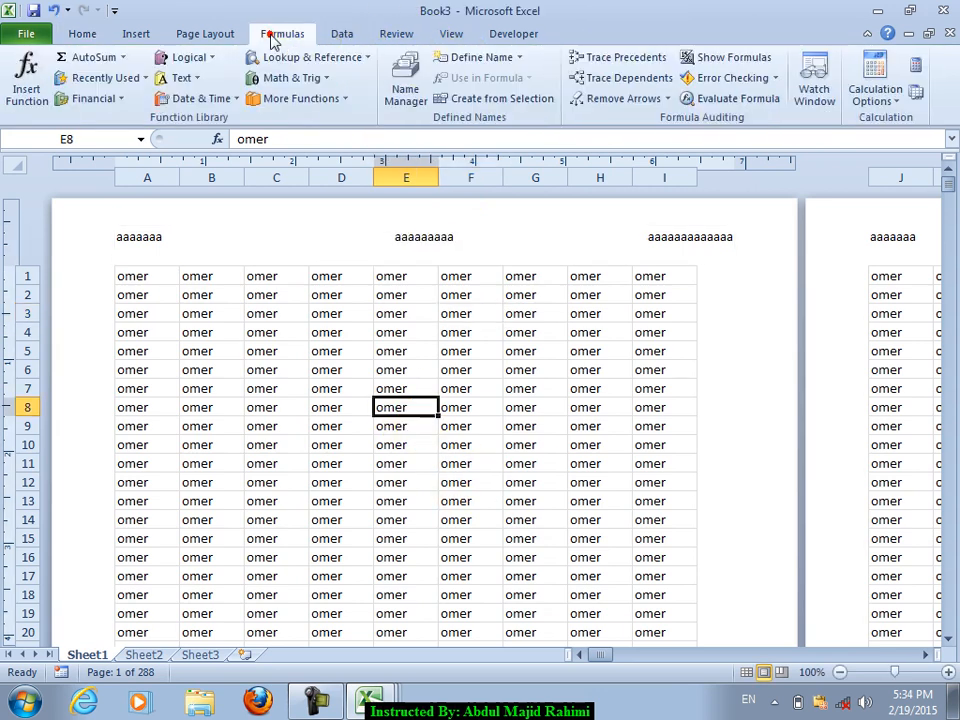
pyautogui.click(220, 36)
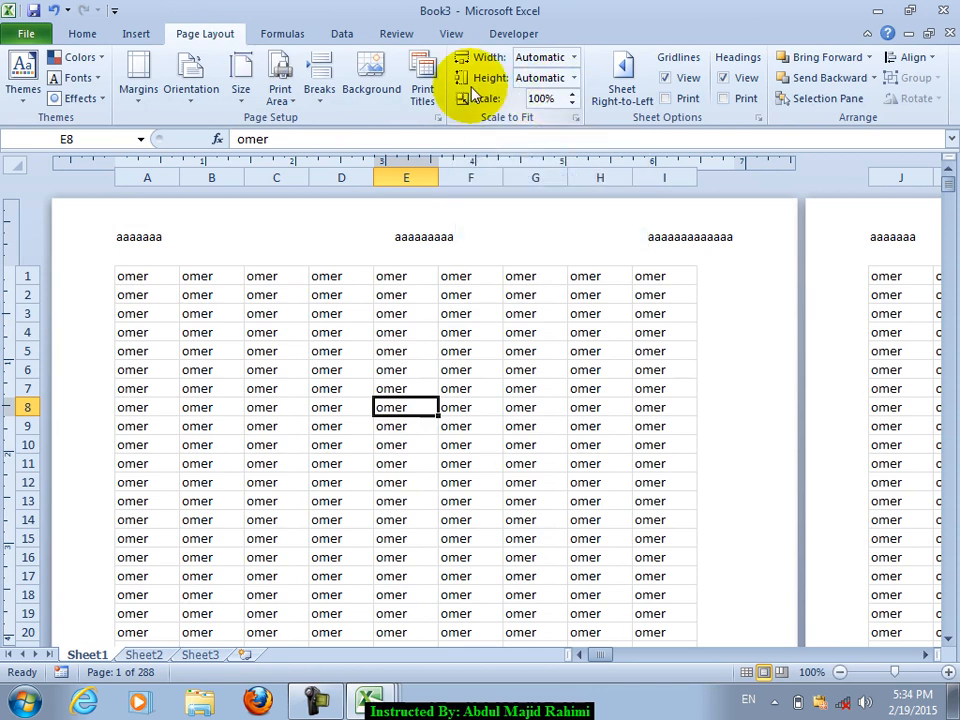
pyautogui.click(540, 98)
pyautogui.write('20')
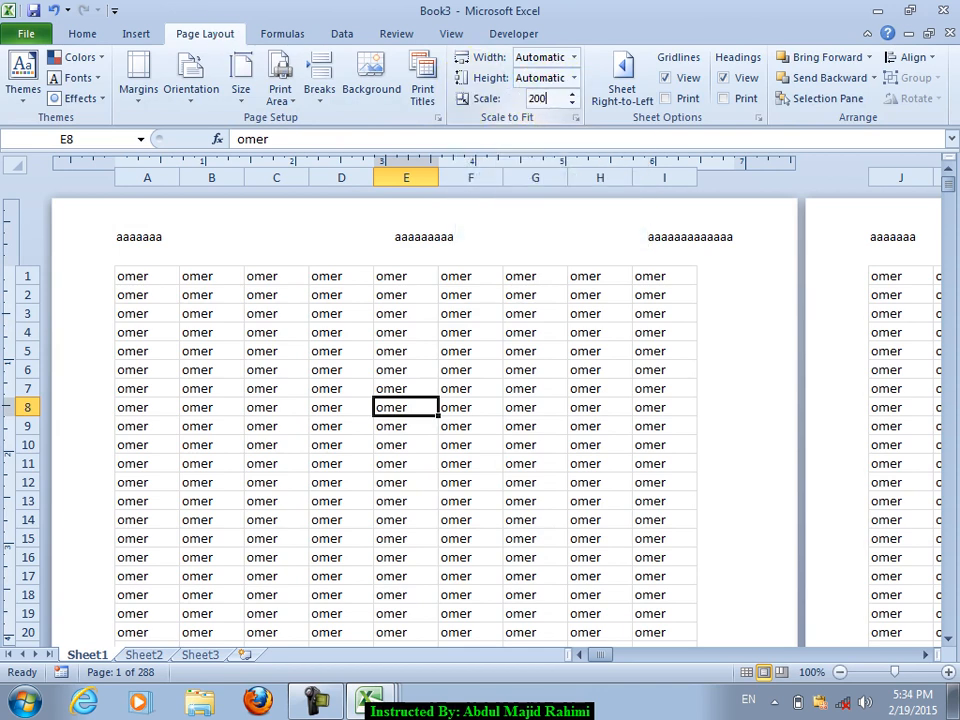
pyautogui.write('0')
pyautogui.press('Return')
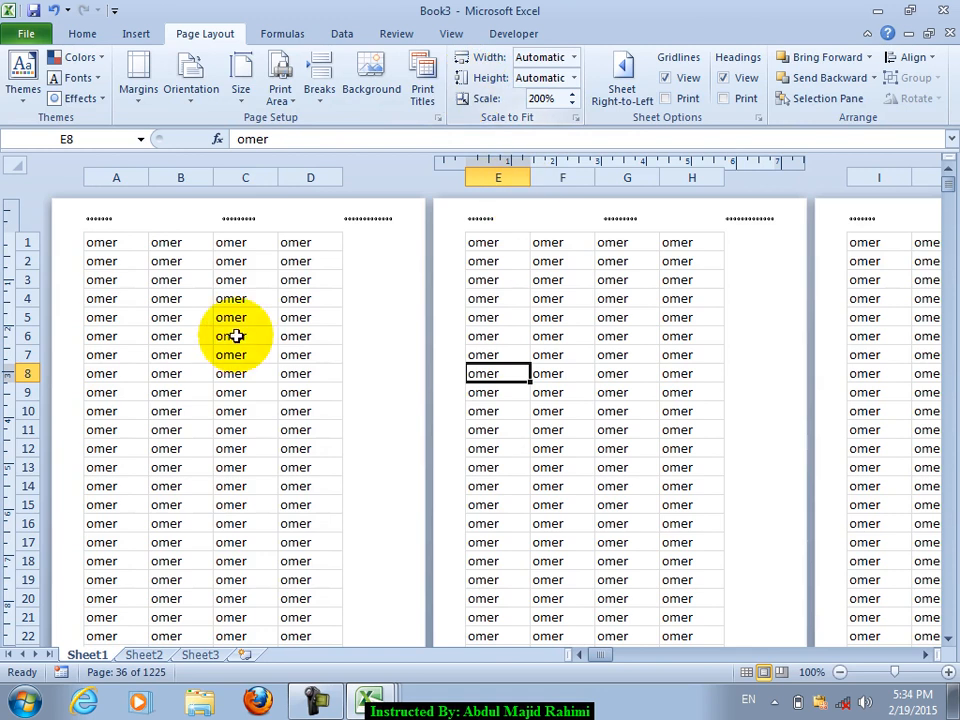
# Compare the size of the header text with the cell text on the first two pages across
pyautogui.click(195, 299)
pyautogui.click(255, 219)
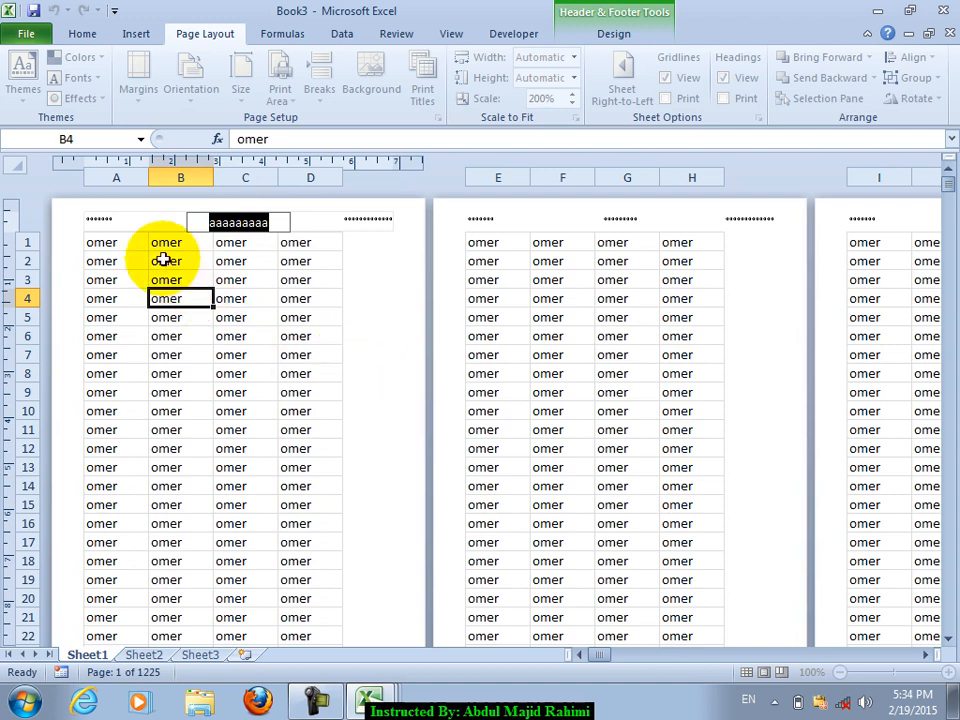
pyautogui.click(122, 240)
pyautogui.moveTo(122, 240); pyautogui.dragTo(280, 241)
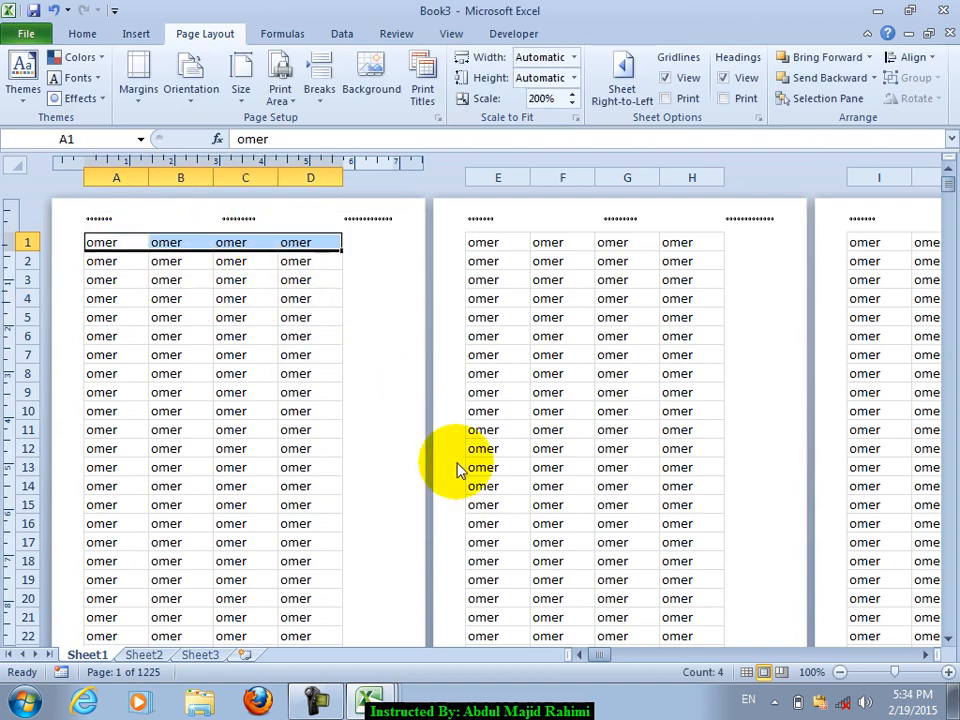
pyautogui.keyDown('ctrl'); pyautogui.scroll(1, 457, 470); pyautogui.keyUp('ctrl')
pyautogui.keyDown('ctrl'); pyautogui.scroll(1, 457, 470); pyautogui.keyUp('ctrl')
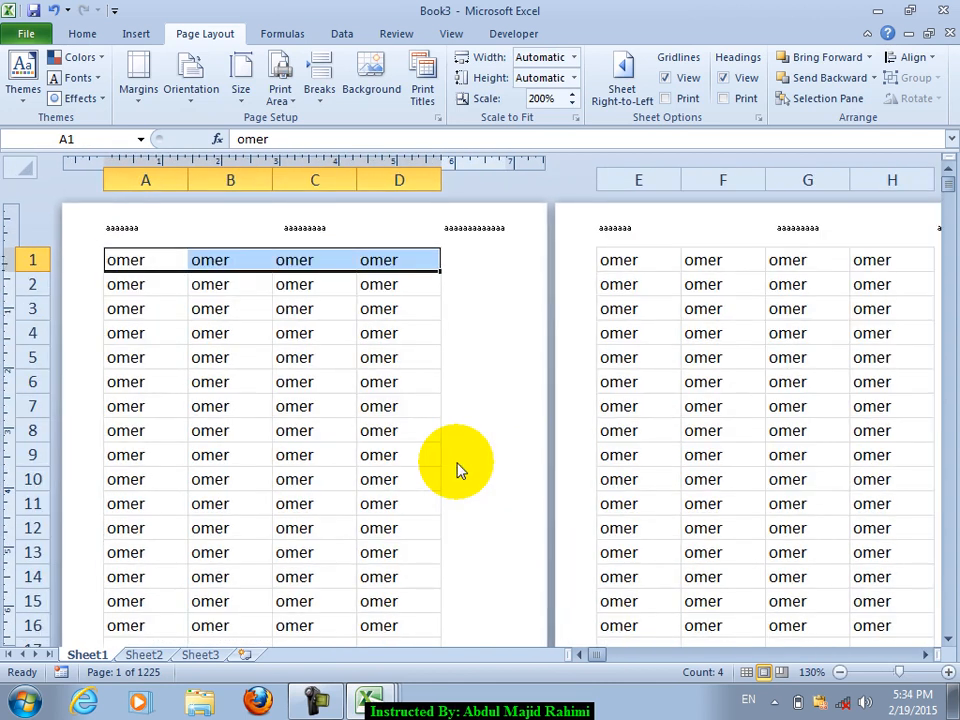
pyautogui.click(325, 362)
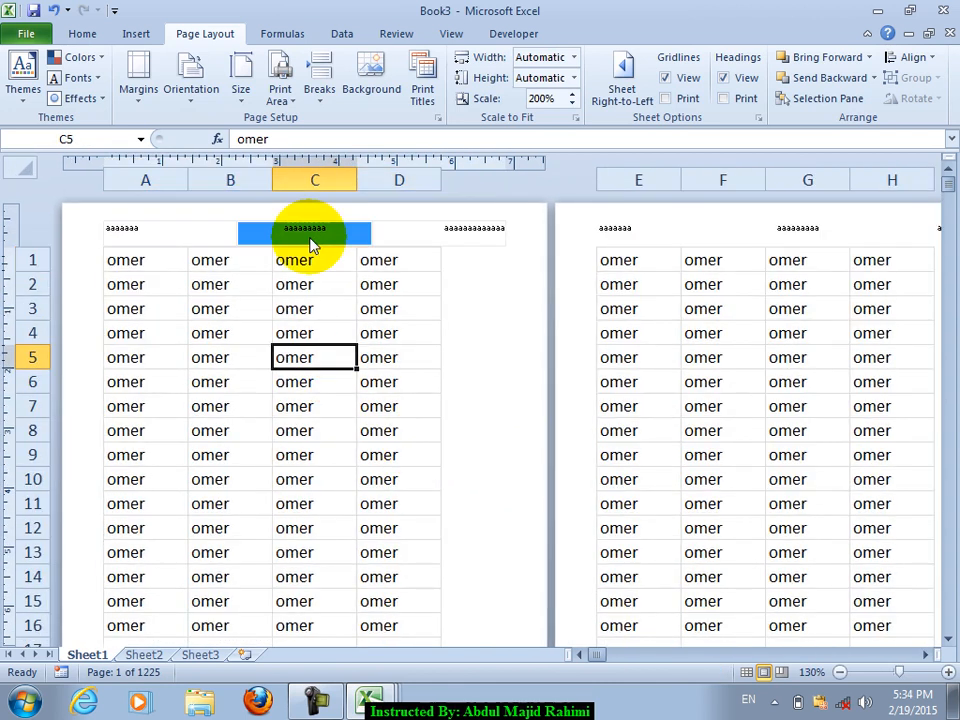
pyautogui.keyDown('ctrl'); pyautogui.scroll(1, 347, 445); pyautogui.keyUp('ctrl')
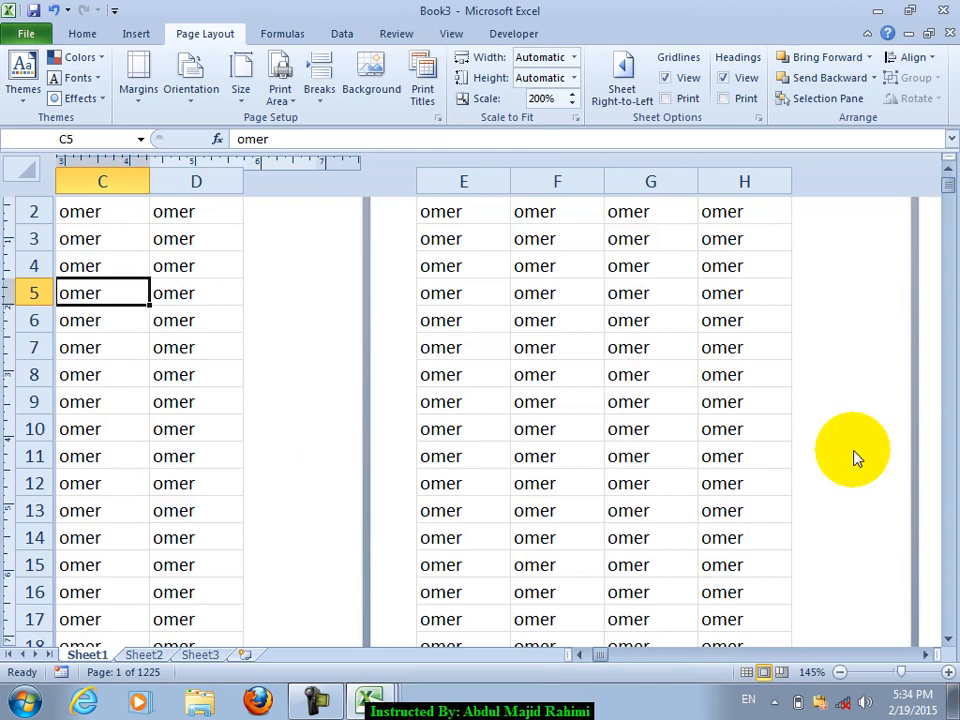
pyautogui.scroll(2, 842, 452)
pyautogui.moveTo(553, 320); pyautogui.dragTo(595, 315)
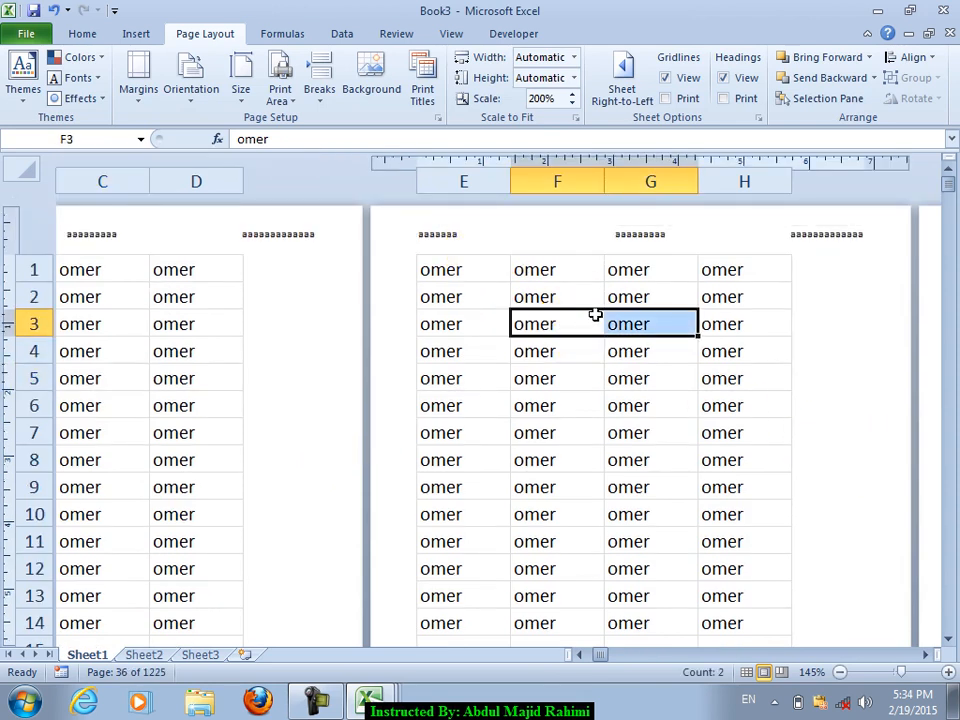
# Turn on Scale with Document from the header above columns E to H and compare the header with the cell text
pyautogui.click(556, 99)
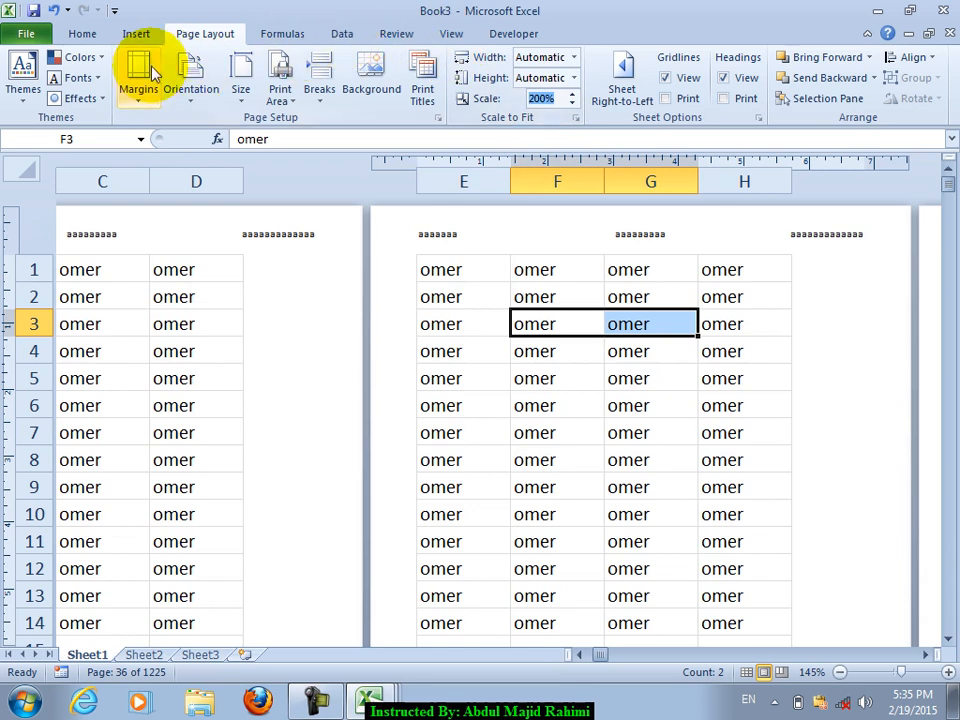
pyautogui.click(668, 236)
pyautogui.click(683, 241)
pyautogui.click(608, 38)
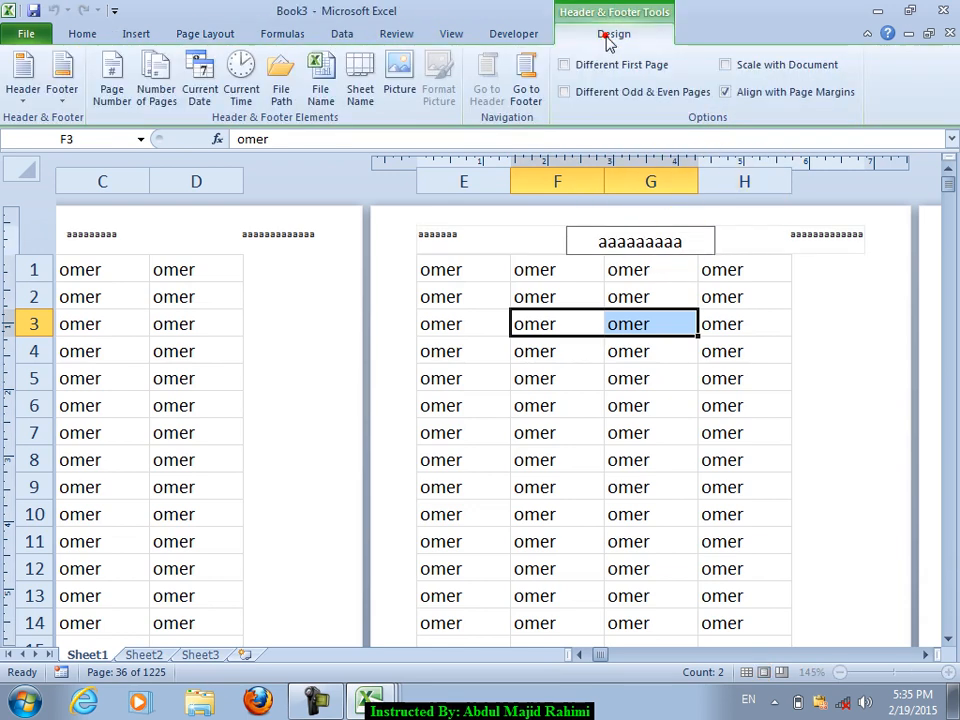
pyautogui.click(742, 70)
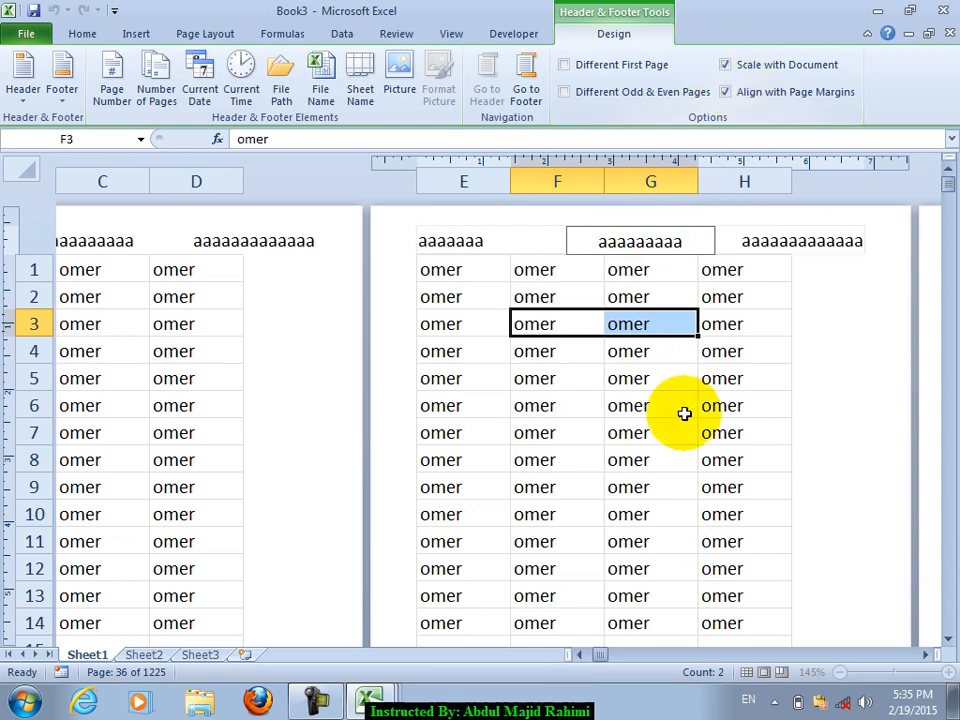
pyautogui.moveTo(680, 432); pyautogui.dragTo(725, 432)
pyautogui.click(503, 256)
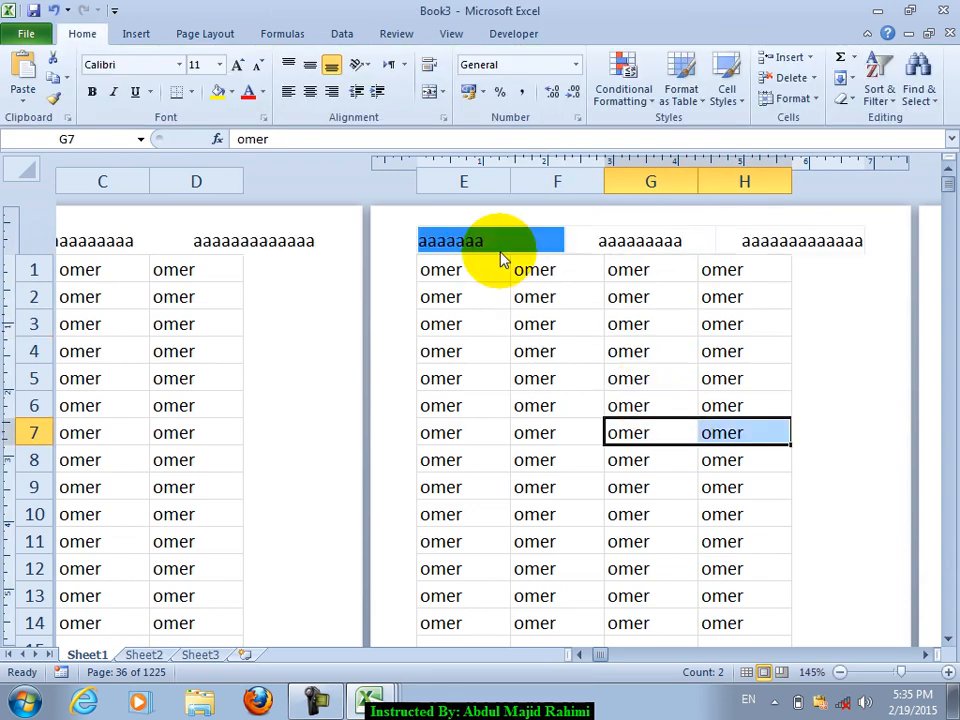
pyautogui.moveTo(545, 378); pyautogui.dragTo(600, 377)
pyautogui.click(549, 322)
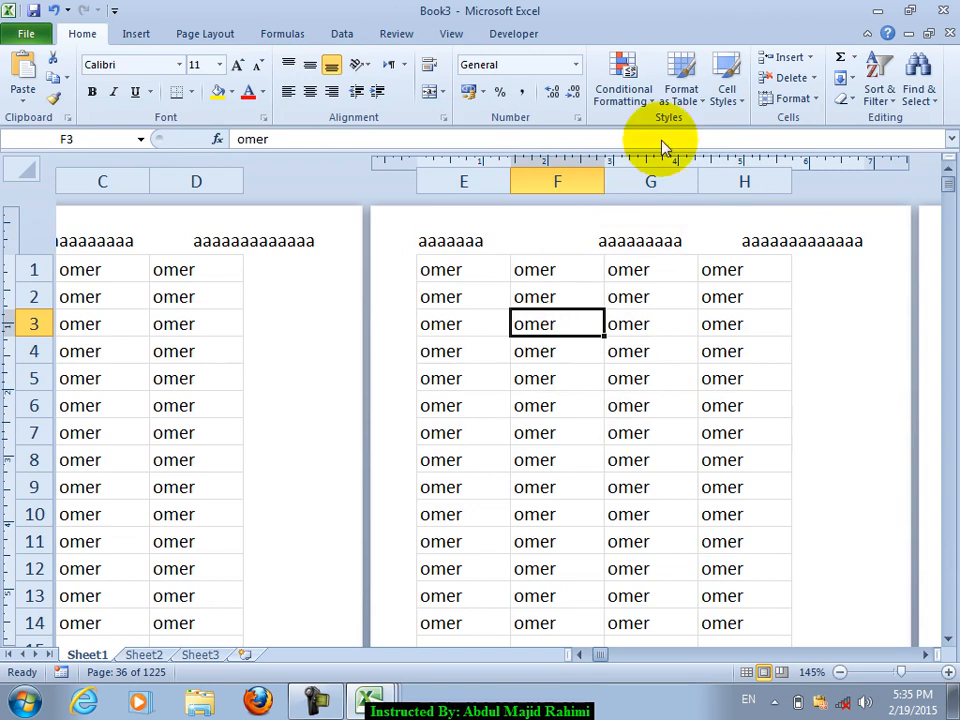
# Turn off Scale with Document from the header above columns E to H and check its text size
pyautogui.click(660, 243)
pyautogui.click(590, 34)
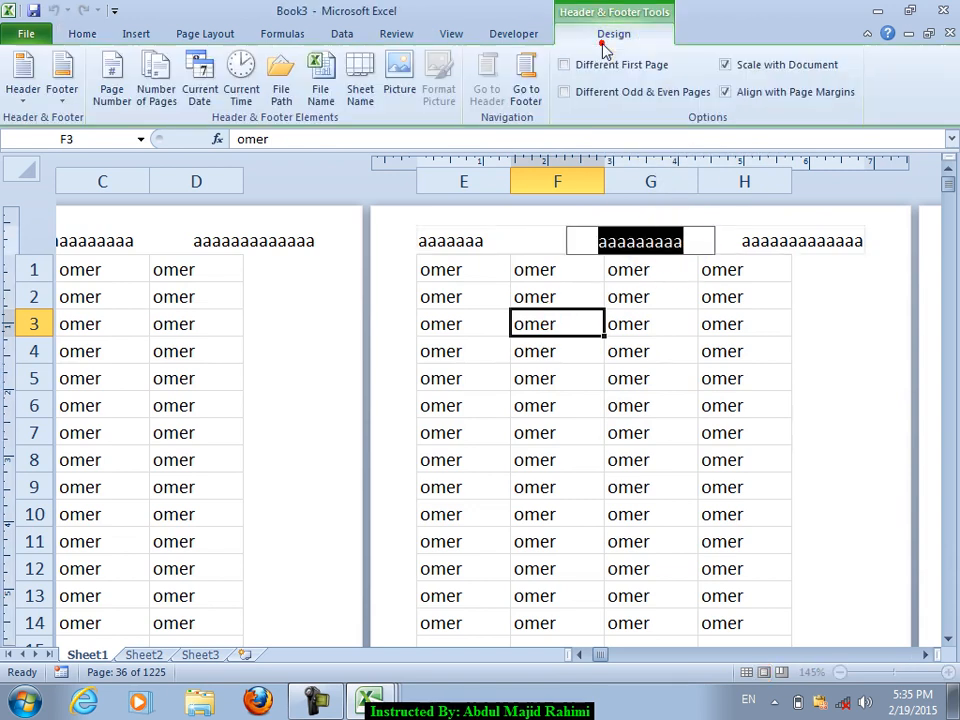
pyautogui.click(760, 64)
pyautogui.click(638, 432)
pyautogui.click(647, 250)
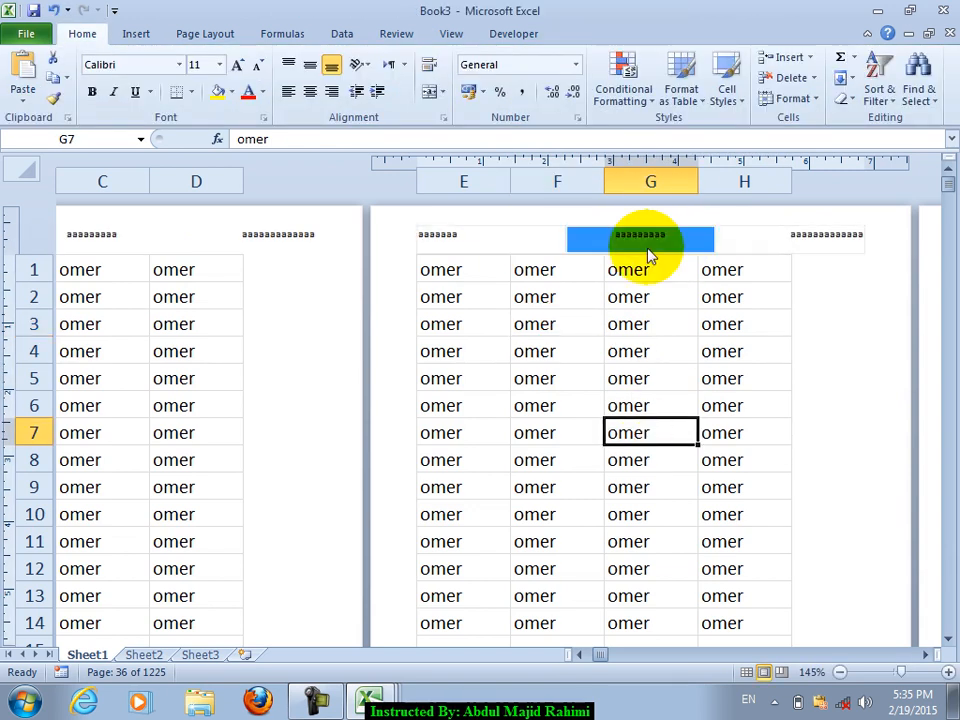
# Set the sheet's scale to 100%
pyautogui.click(641, 483)
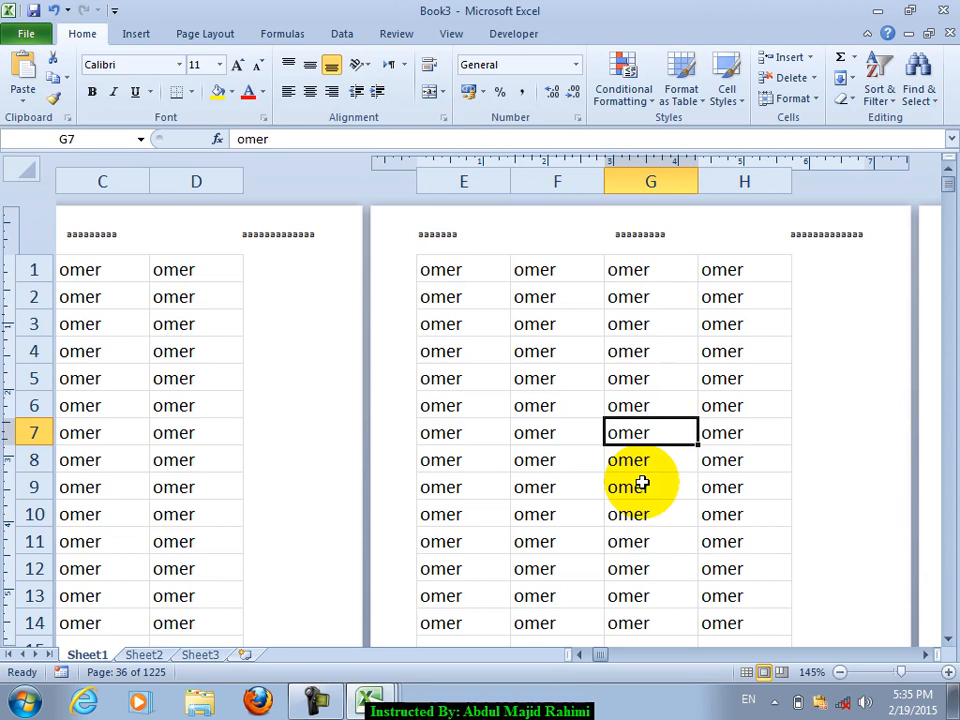
pyautogui.click(222, 36)
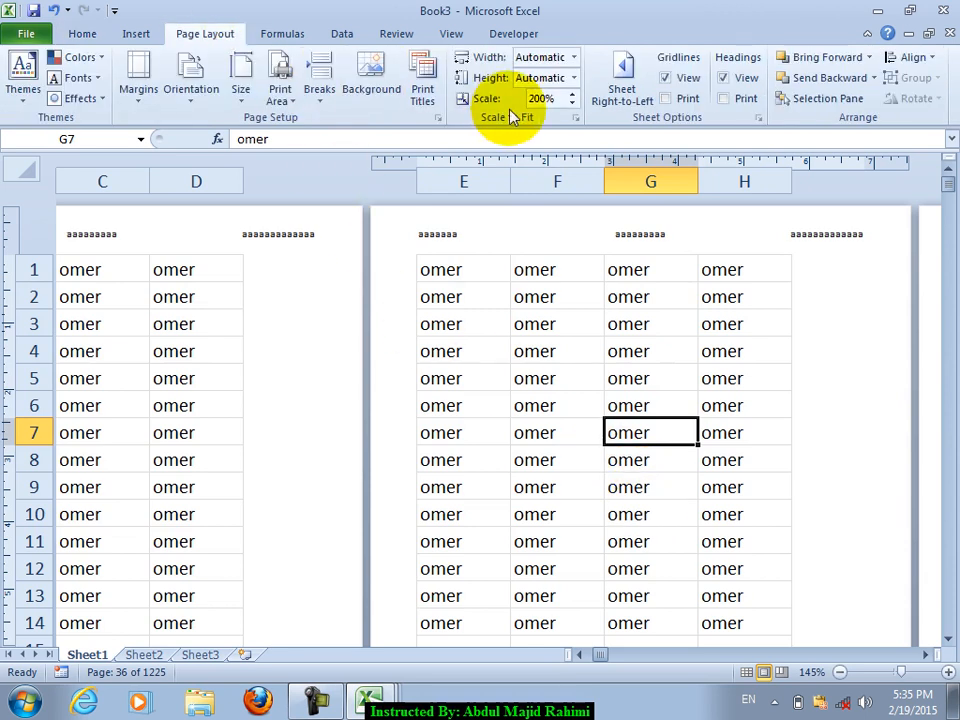
pyautogui.click(565, 101)
pyautogui.write('10')
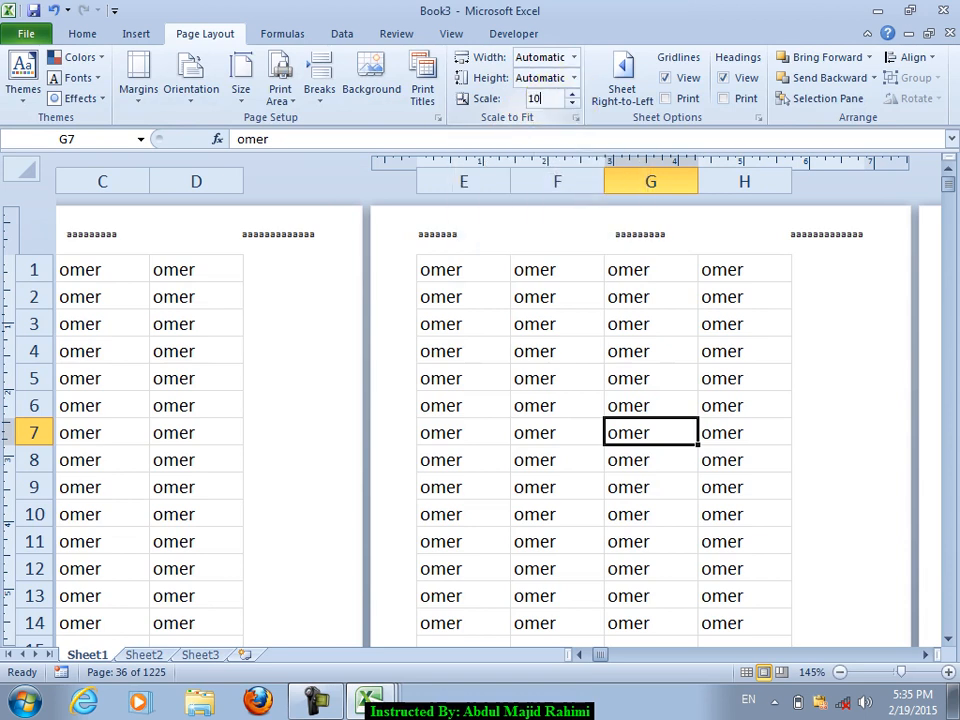
pyautogui.press('Return')
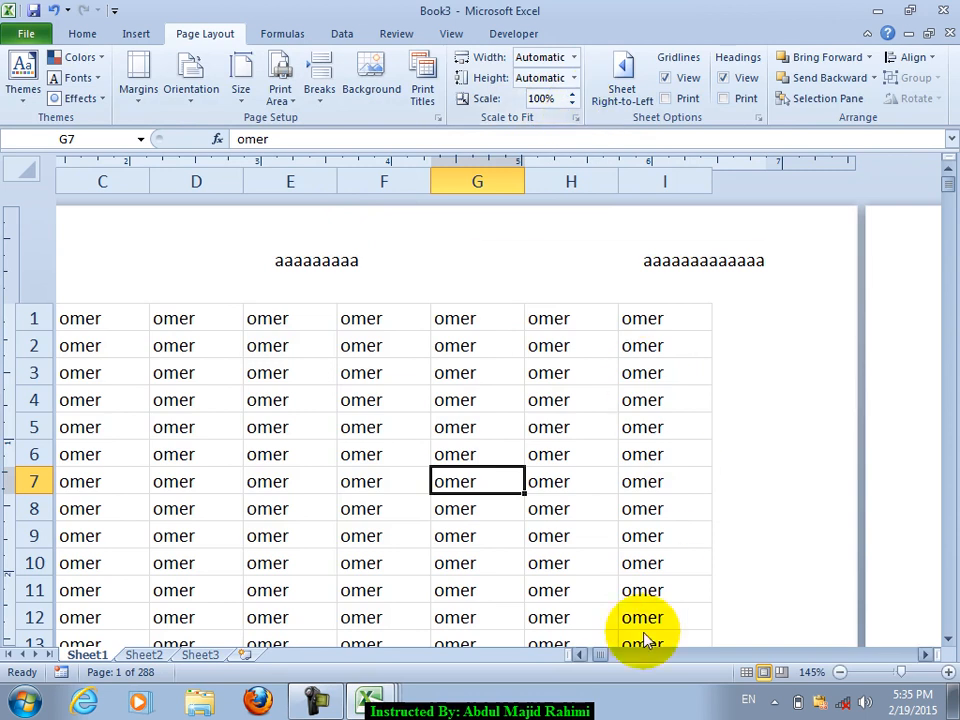
pyautogui.scroll(-2, 650, 610)
pyautogui.scroll(-1, 650, 610)
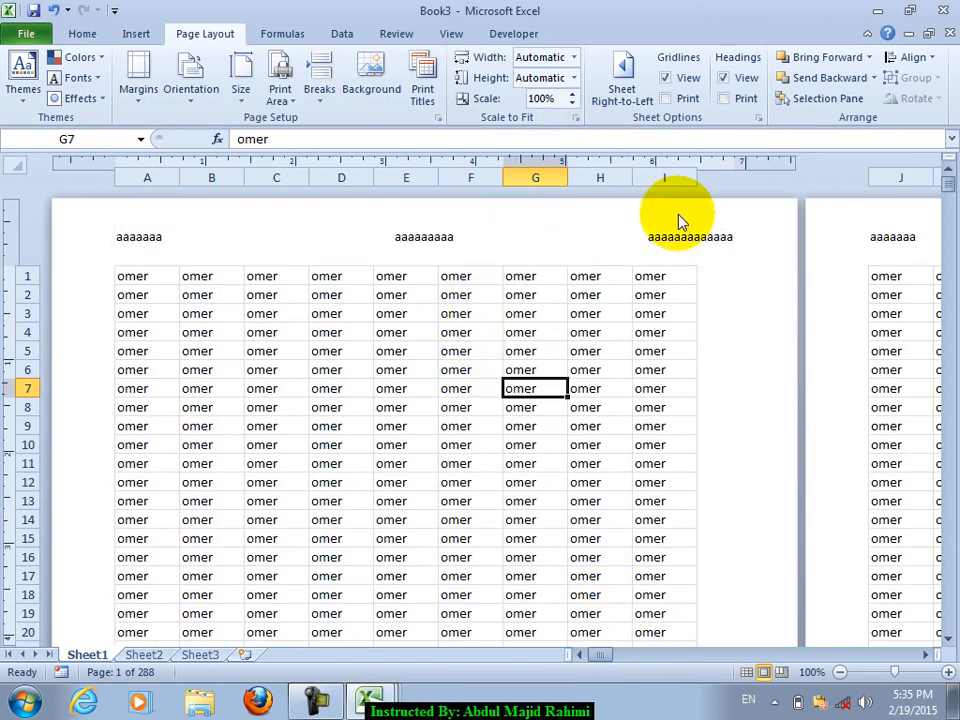
# Review the header options from the right header section of the first page
pyautogui.click(664, 236)
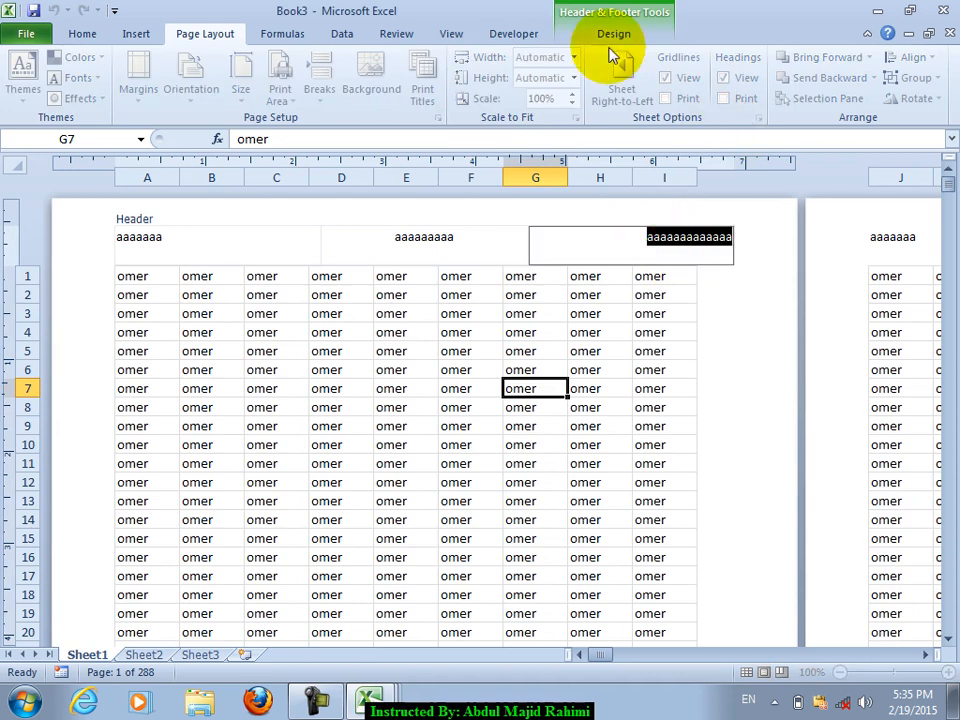
pyautogui.click(605, 32)
pyautogui.click(642, 318)
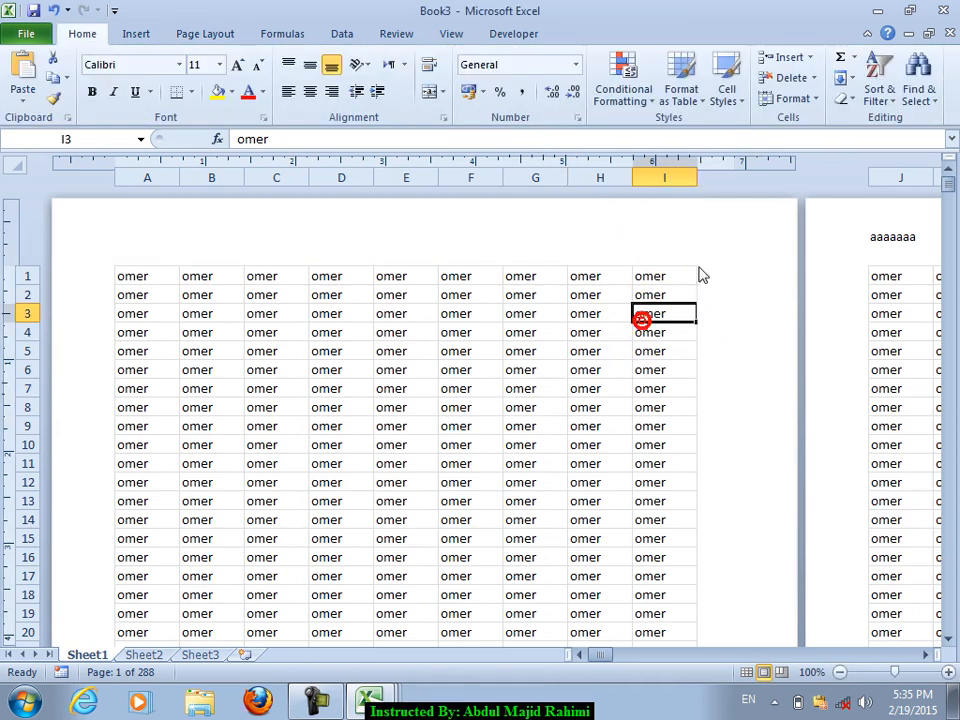
# Widen the right page margin in two stages until only columns A to F fit on the first page
pyautogui.moveTo(745, 165); pyautogui.dragTo(656, 160)
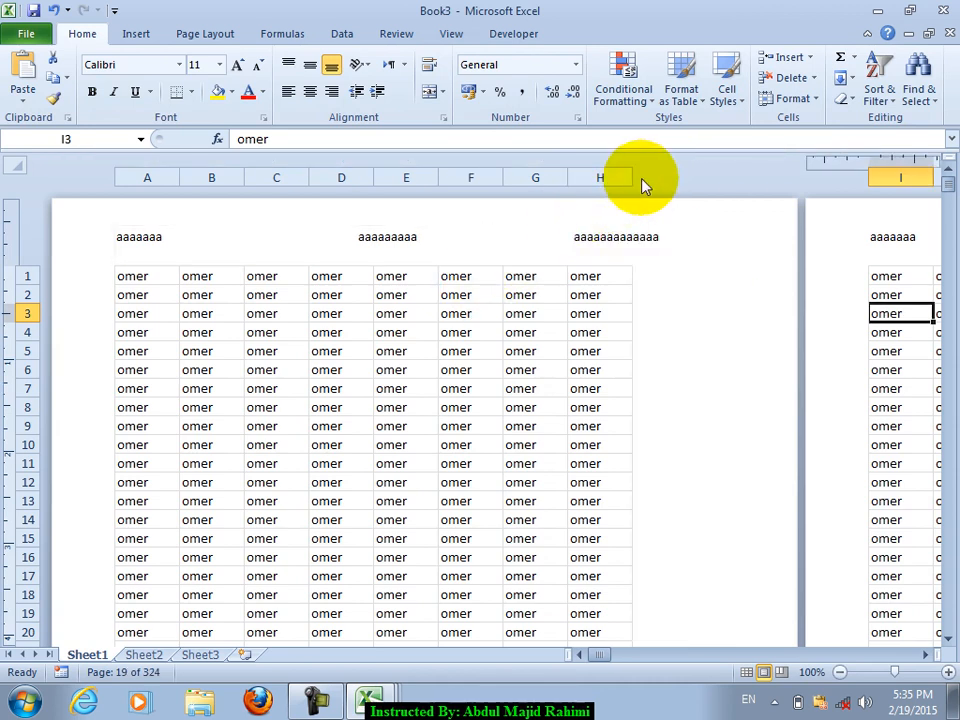
pyautogui.click(587, 294)
pyautogui.moveTo(656, 160); pyautogui.dragTo(546, 174)
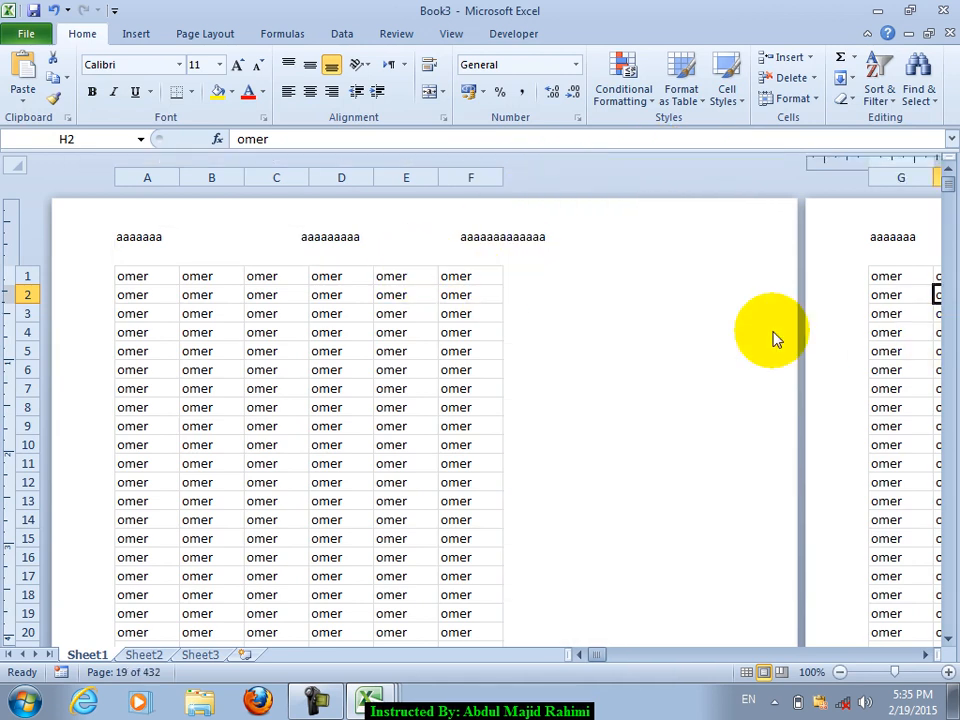
# Narrow the right page margin in two stages until columns A to I fit on the first page
pyautogui.scroll(3, 775, 338)
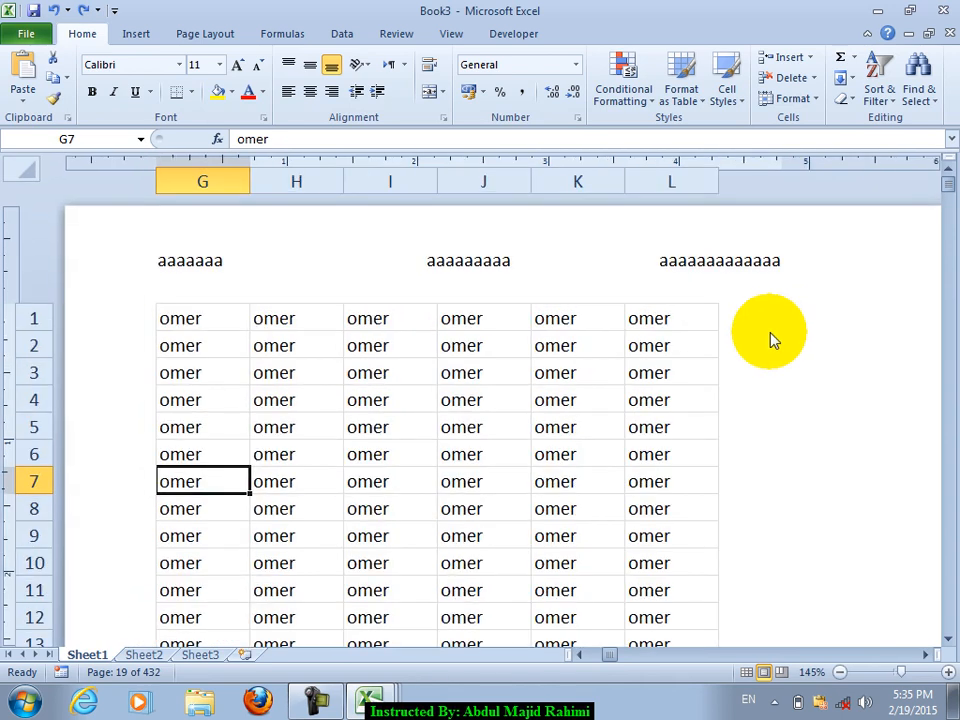
pyautogui.click(788, 162)
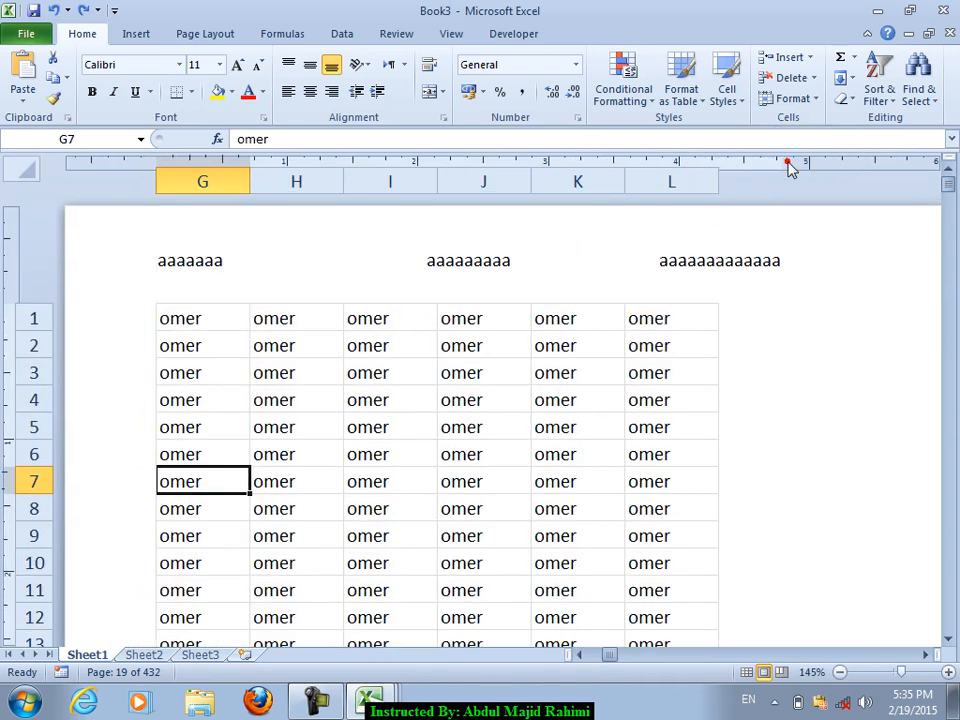
pyautogui.moveTo(781, 162); pyautogui.dragTo(856, 173)
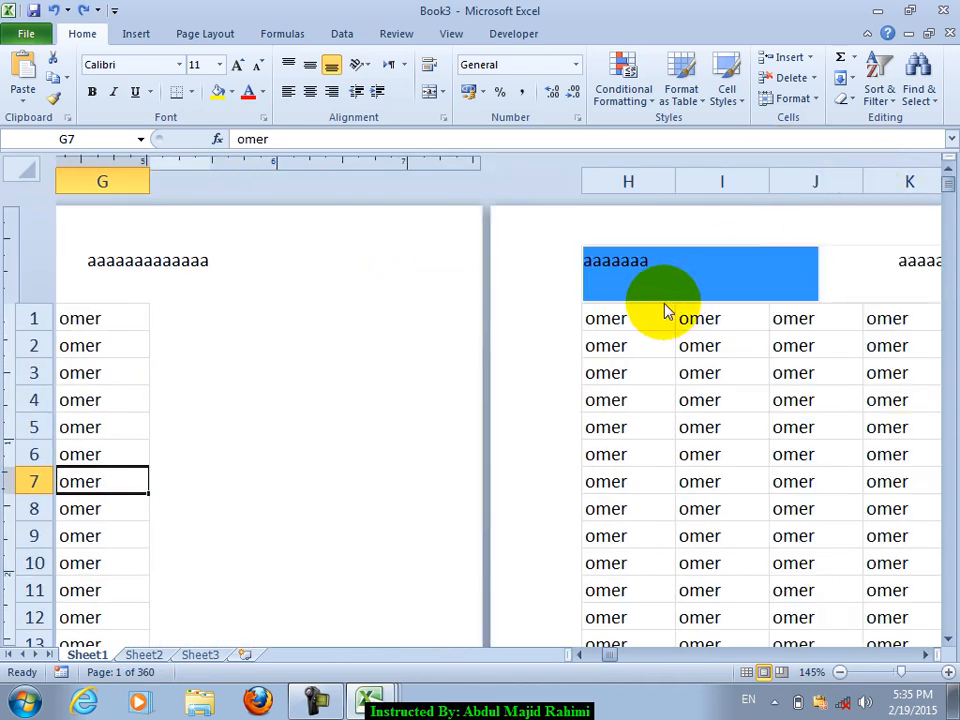
pyautogui.scroll(-3, 664, 303)
pyautogui.scroll(-1, 664, 303)
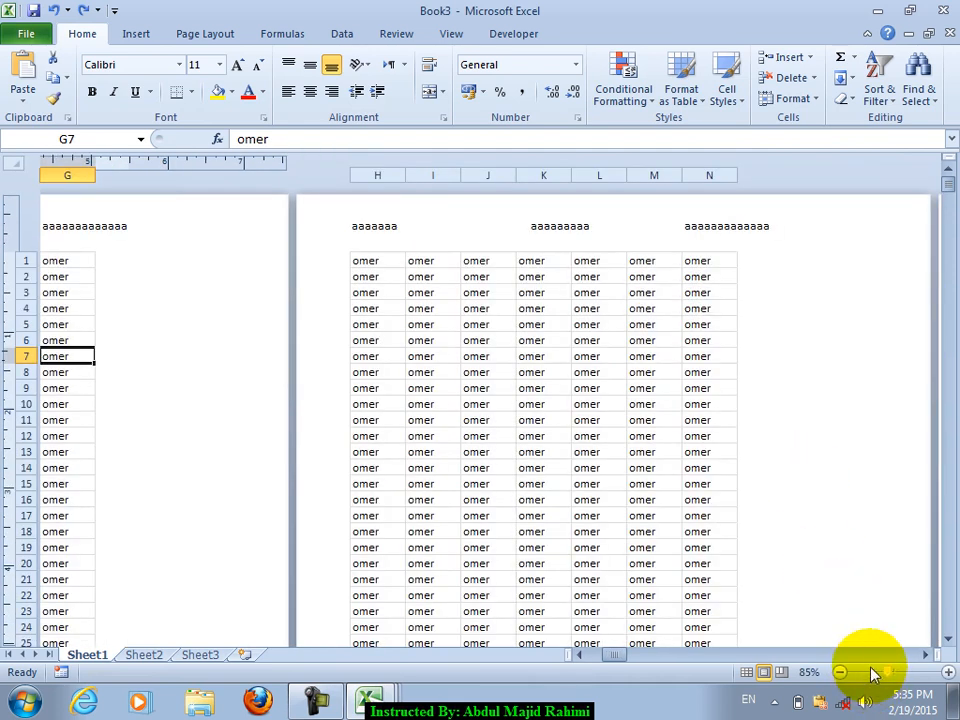
pyautogui.scroll(1, 872, 673)
pyautogui.click(62, 318)
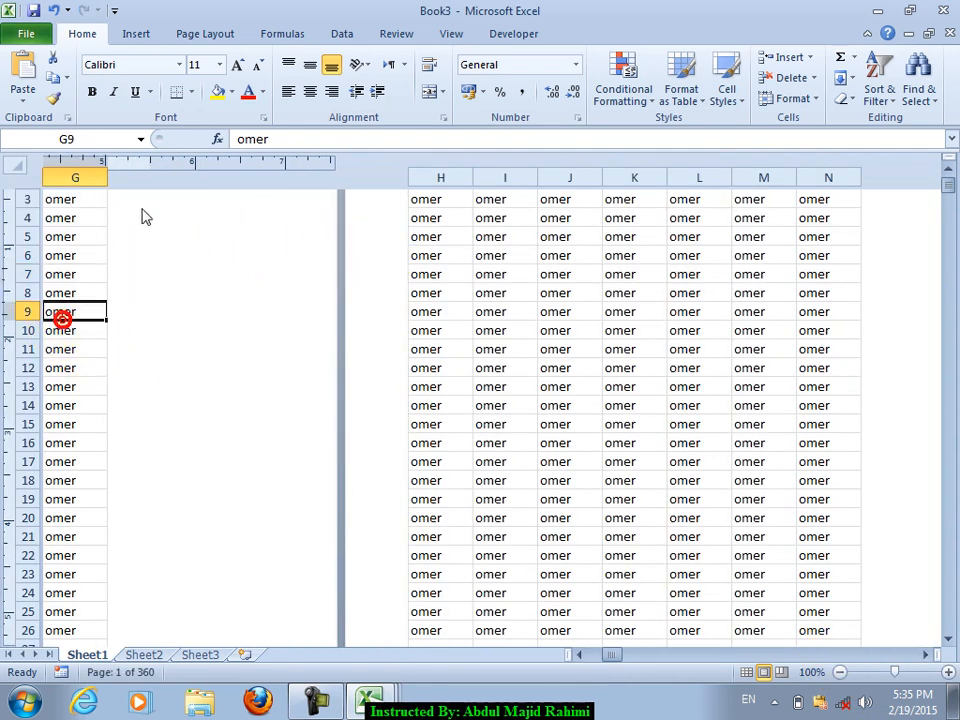
pyautogui.moveTo(146, 159); pyautogui.dragTo(274, 161)
pyautogui.scroll(2, 295, 215)
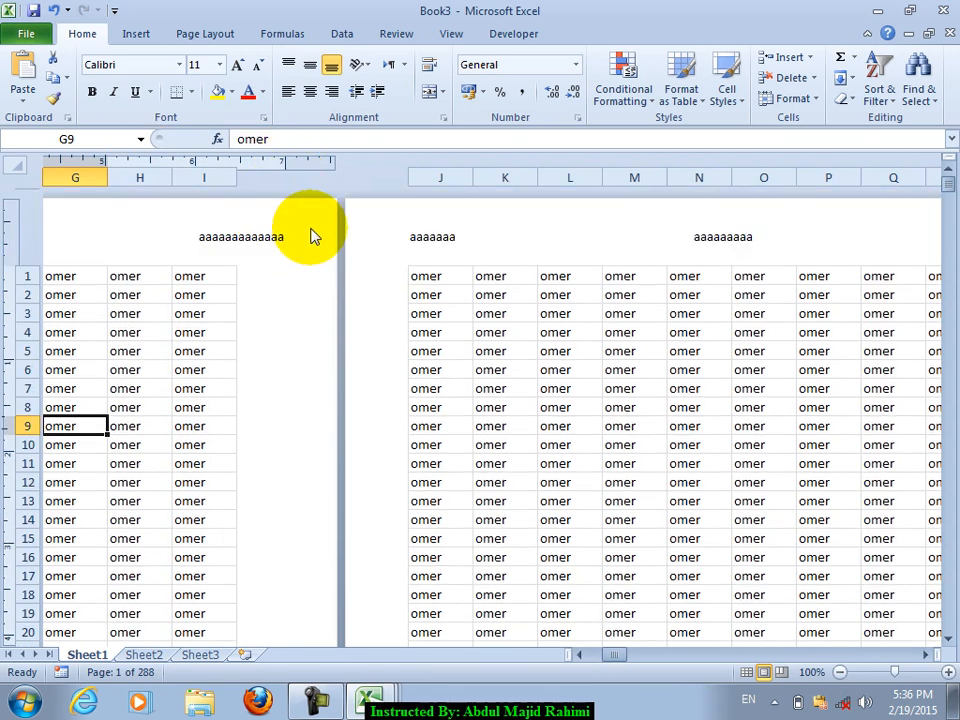
# Turn off Align with Page Margins from the first page's right header section and return to the cells
pyautogui.click(253, 238)
pyautogui.click(590, 38)
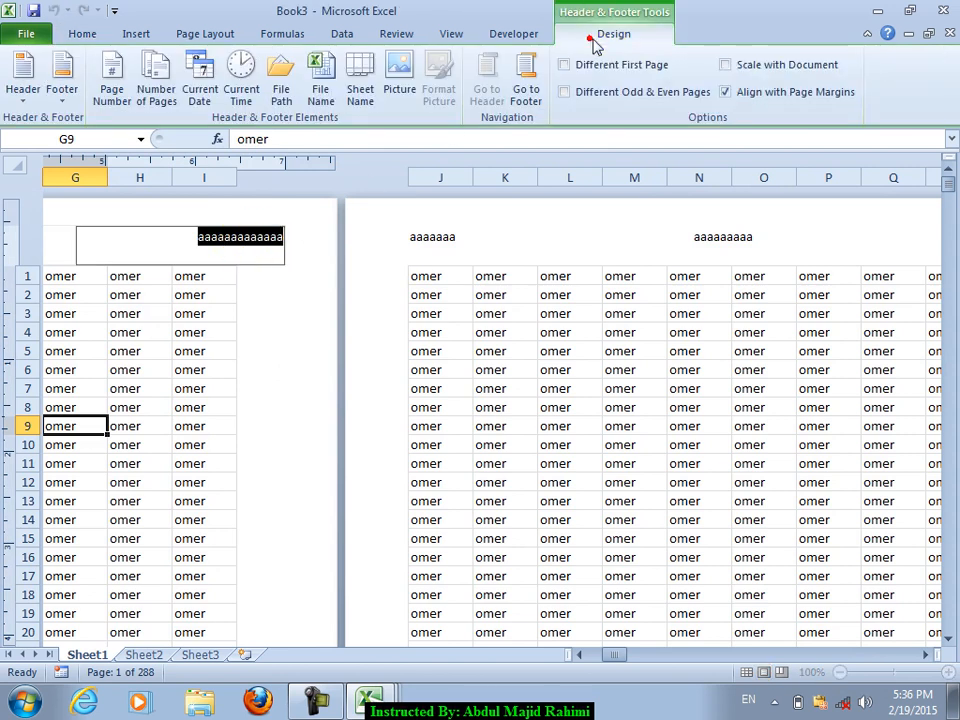
pyautogui.click(790, 98)
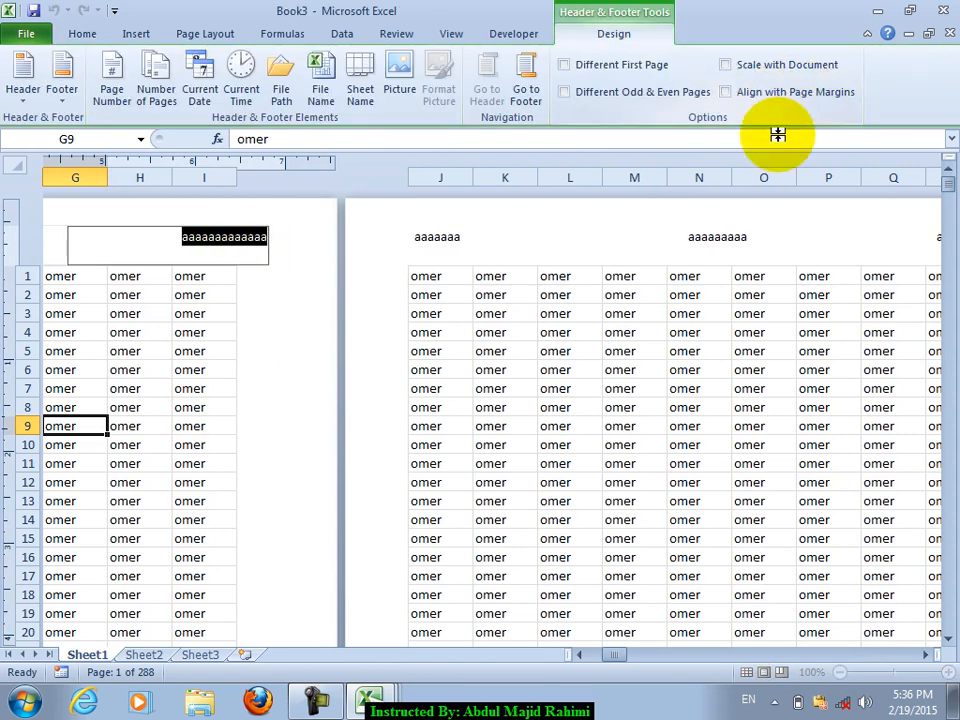
pyautogui.click(190, 322)
# Widen the right page margin until the page ends at column G, then narrow it so columns up to I fit again
pyautogui.moveTo(289, 163); pyautogui.dragTo(192, 164)
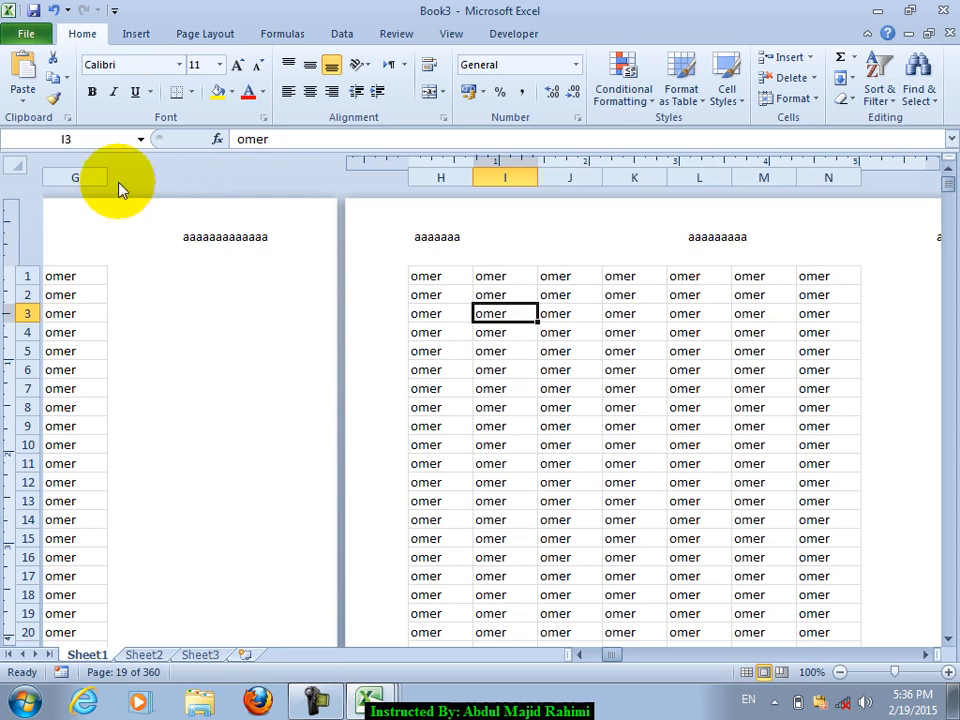
pyautogui.click(82, 310)
pyautogui.moveTo(174, 161); pyautogui.dragTo(257, 161)
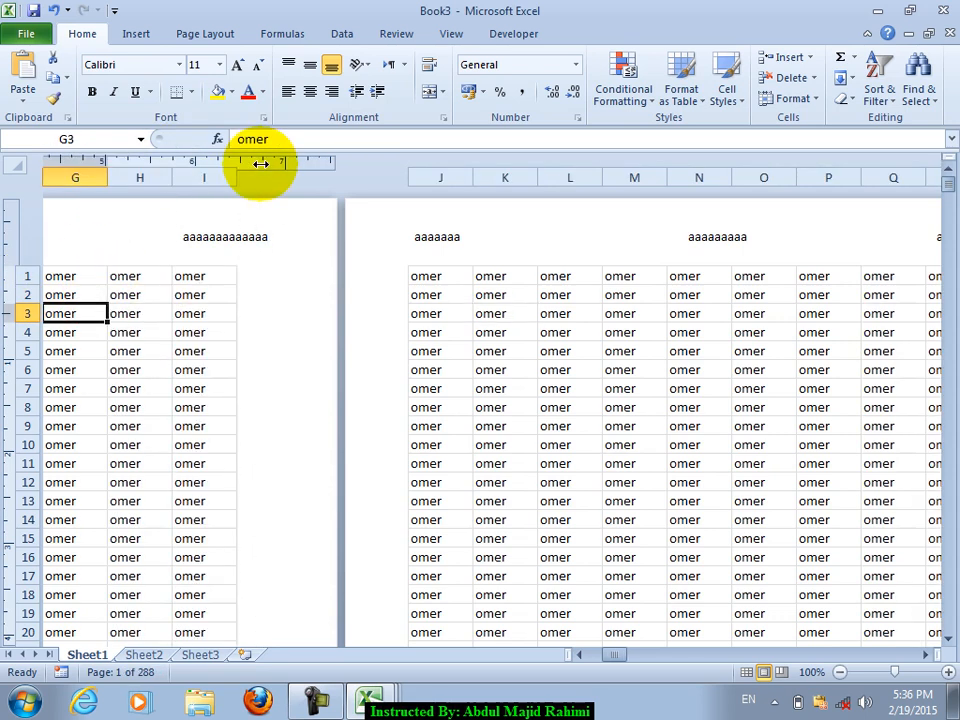
# Turn on Align with Page Margins from the first page's right header section
pyautogui.click(263, 243)
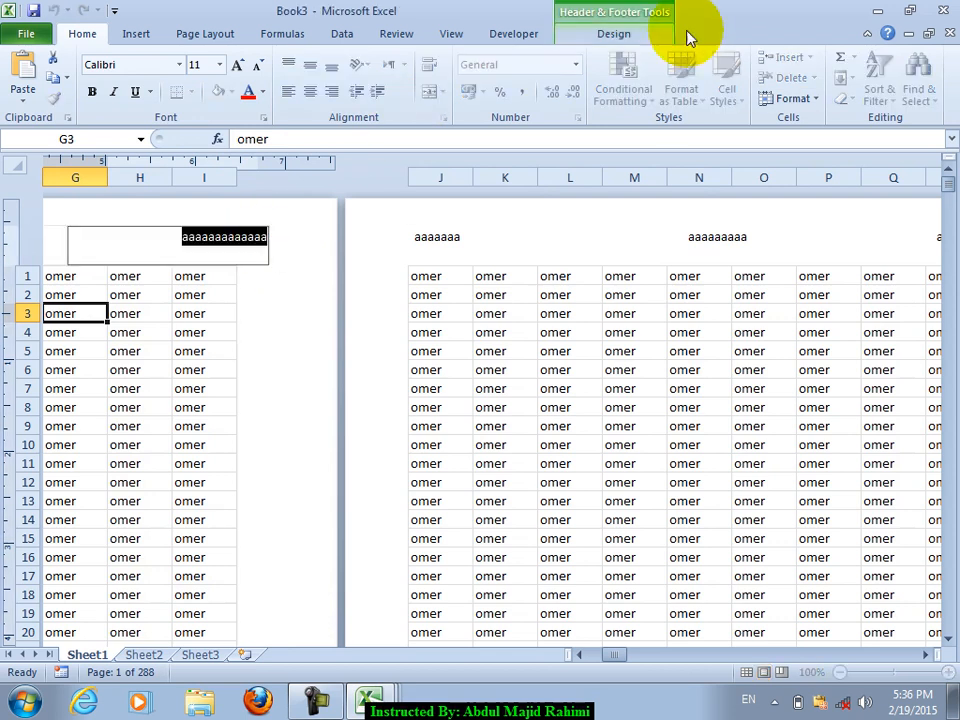
pyautogui.click(614, 34)
pyautogui.click(806, 104)
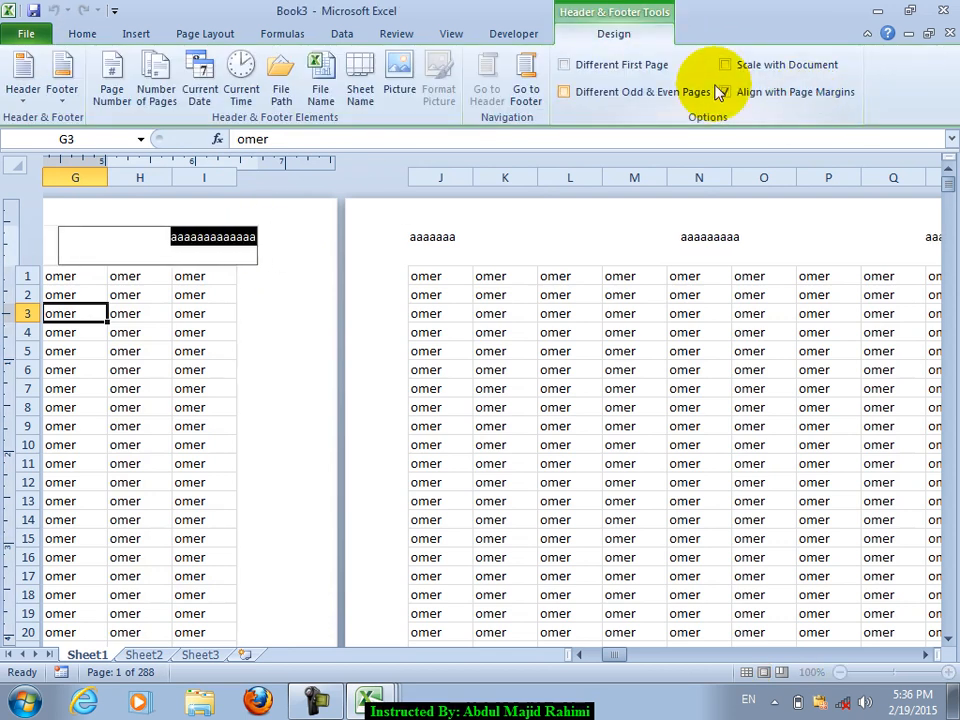
pyautogui.click(228, 309)
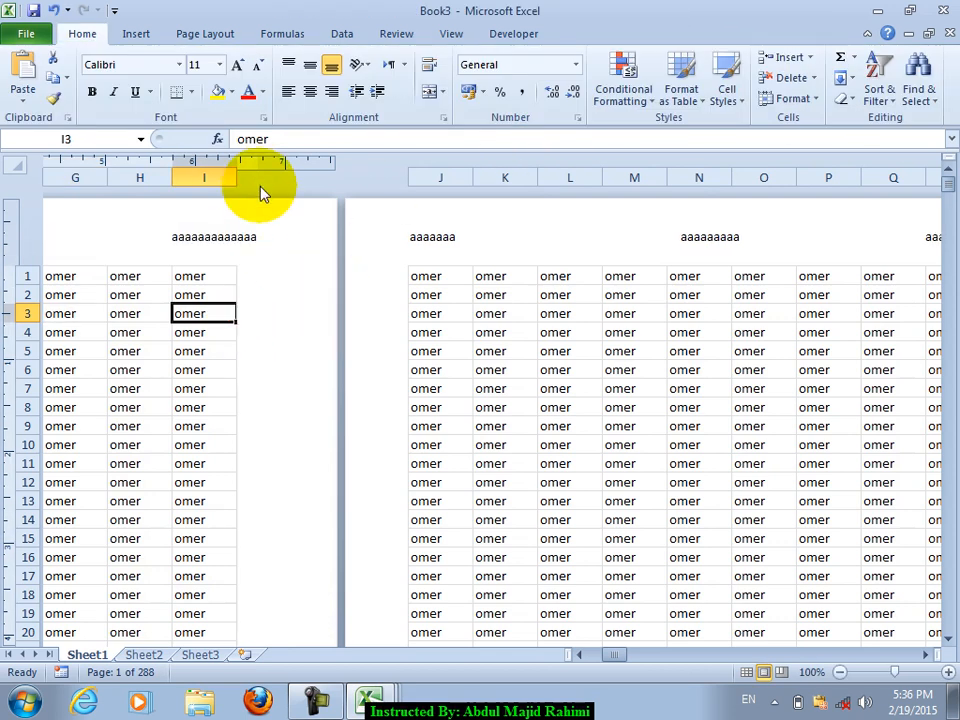
# Widen the right page margin in two stages until the first page ends at column G
pyautogui.moveTo(258, 168); pyautogui.dragTo(190, 170)
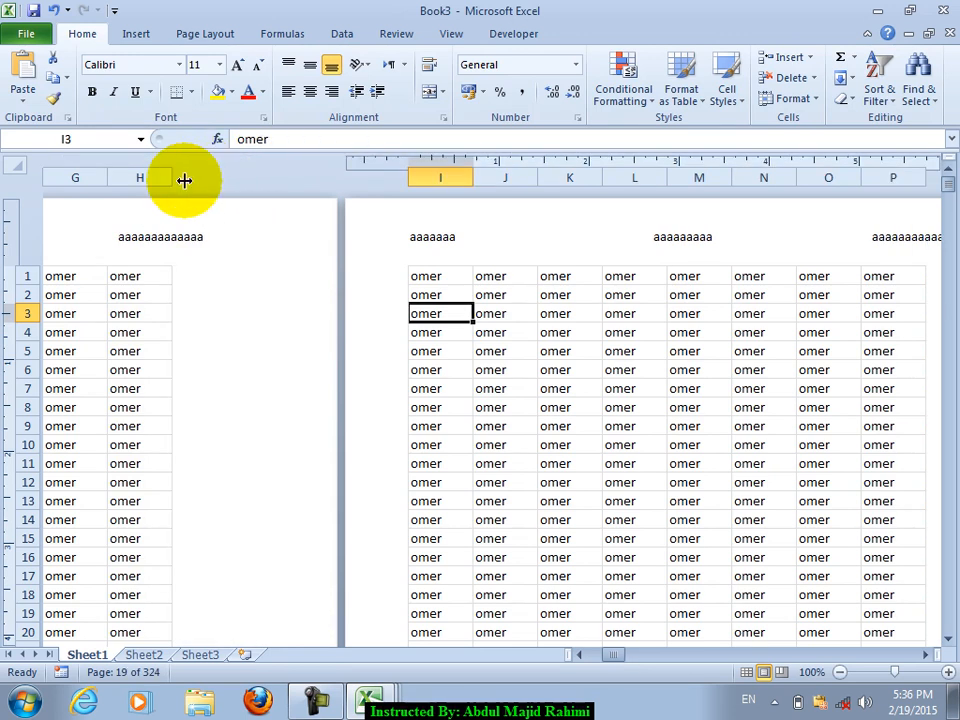
pyautogui.click(148, 314)
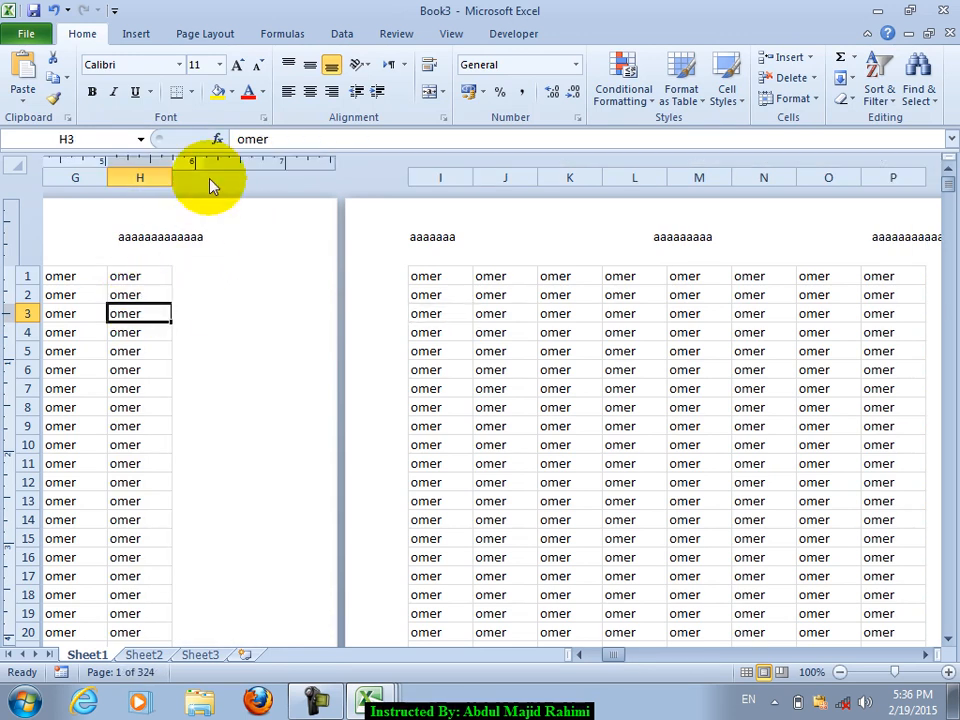
pyautogui.moveTo(204, 162); pyautogui.dragTo(139, 172)
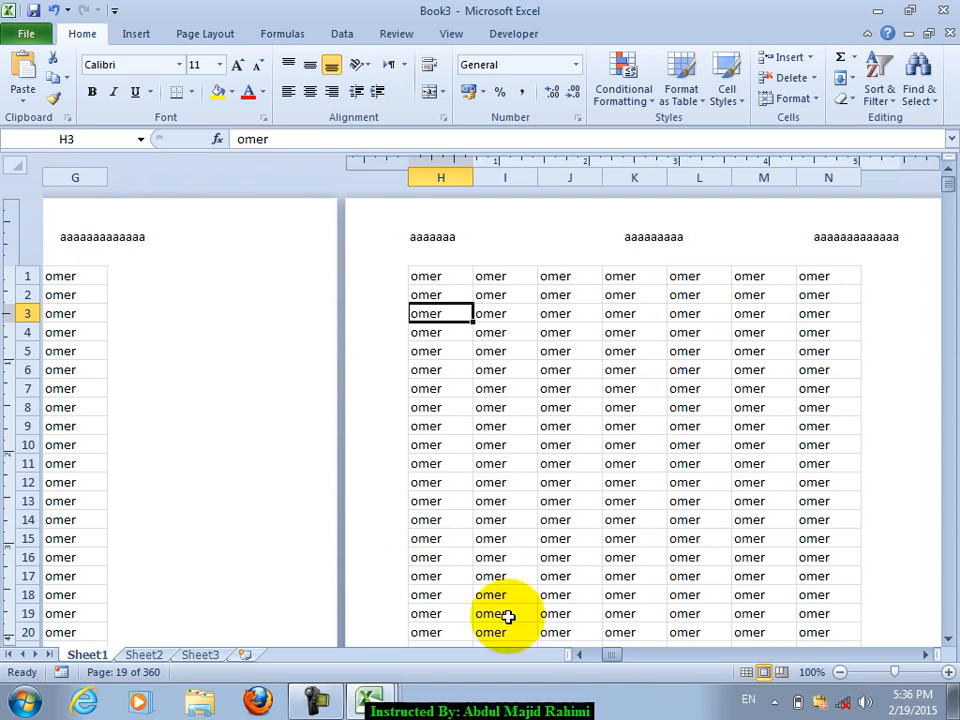
# Check the header across columns A to G, then narrow the right margin until columns A to I fit
pyautogui.moveTo(608, 655); pyautogui.dragTo(597, 654)
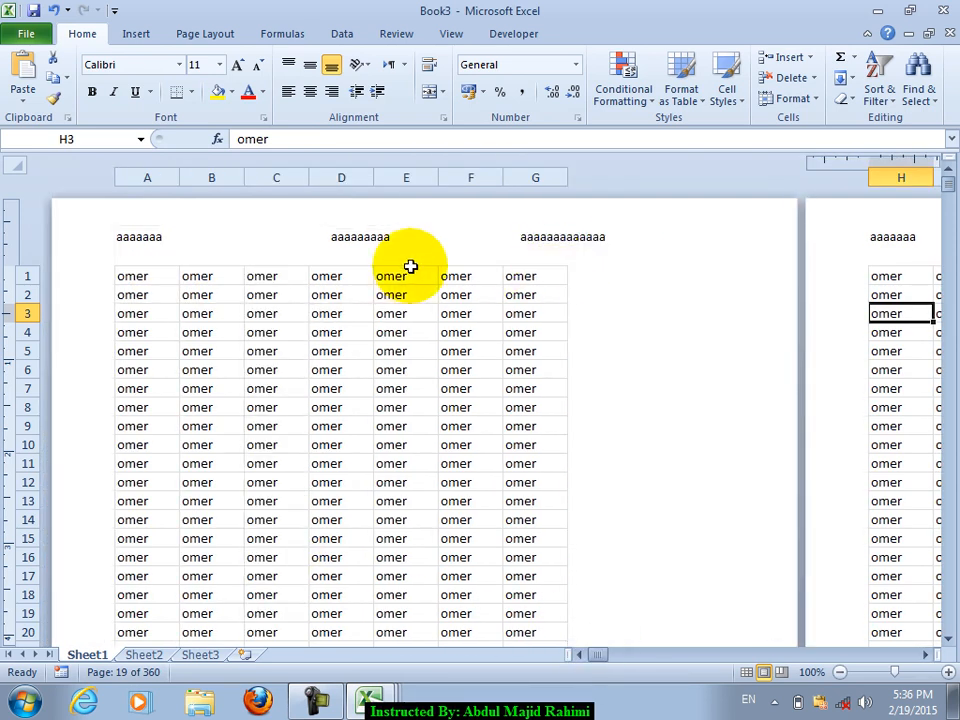
pyautogui.click(548, 349)
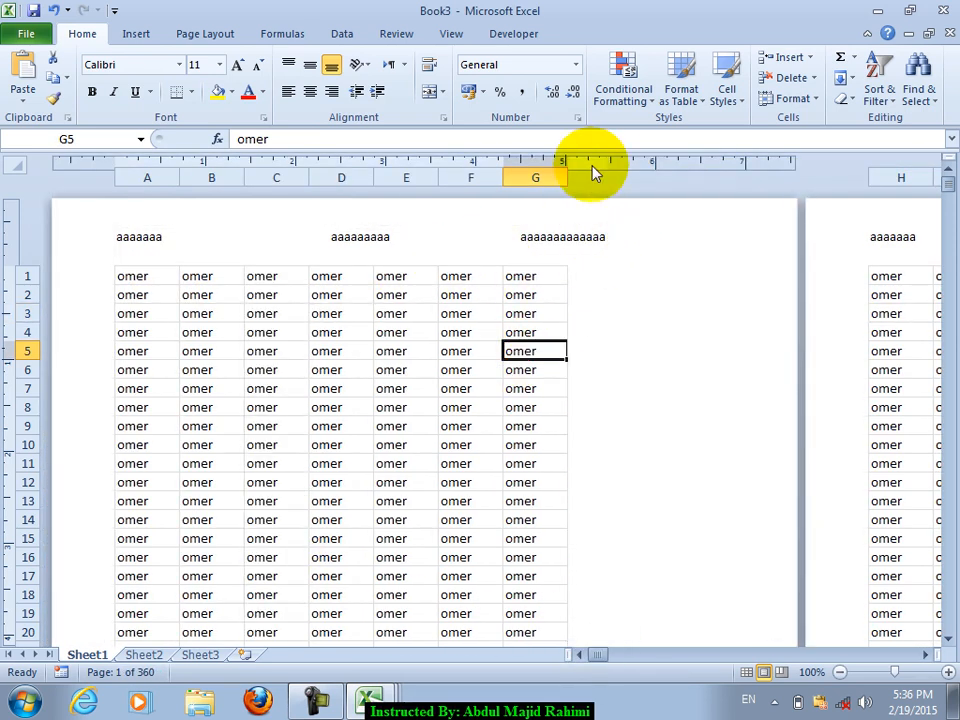
pyautogui.moveTo(603, 160); pyautogui.dragTo(729, 160)
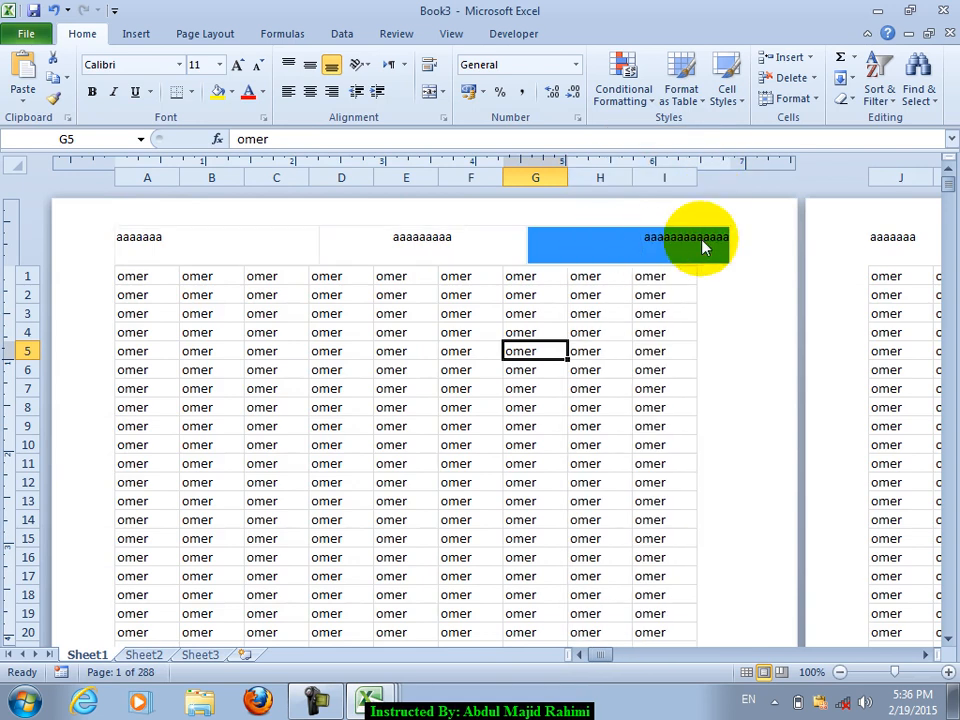
# Turn off Align with Page Margins for the header above columns A to I
pyautogui.click(650, 242)
pyautogui.click(596, 36)
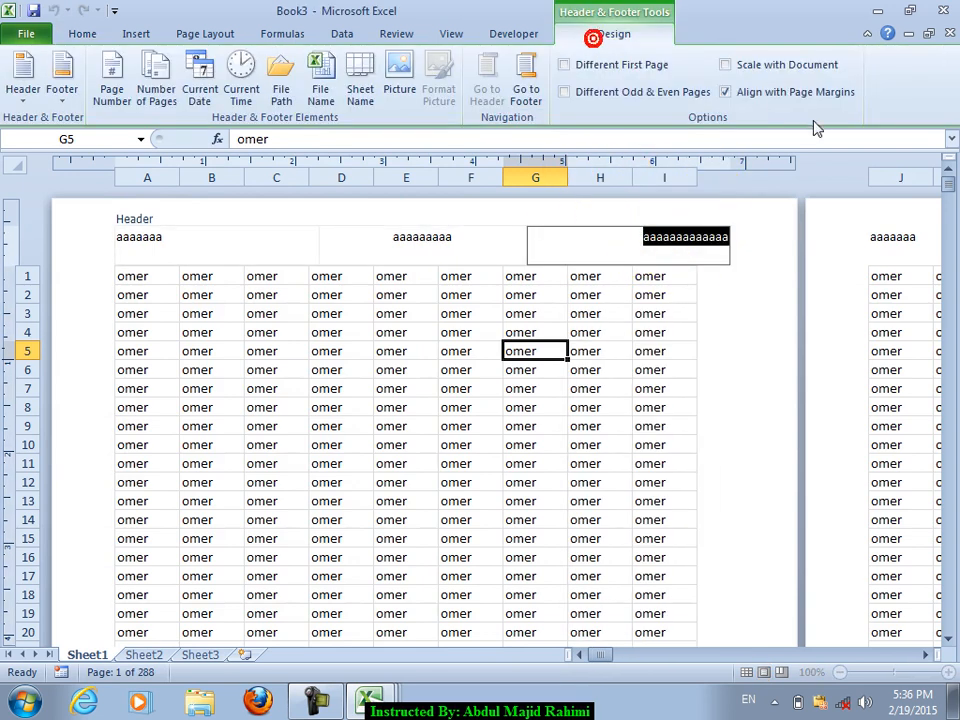
pyautogui.click(664, 369)
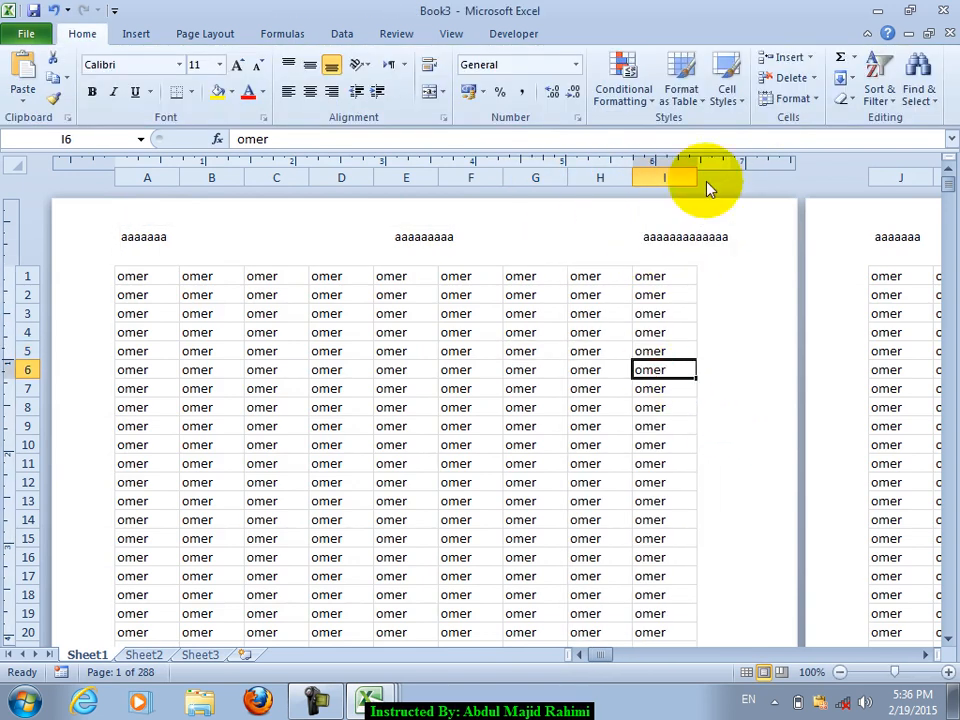
# Widen the right page margin to leave six columns per page, compare the header position, then narrow it to fit nine columns
pyautogui.moveTo(729, 160)
pyautogui.mouseDown()
pyautogui.moveTo(609, 182)
pyautogui.moveTo(538, 182)
pyautogui.mouseUp()
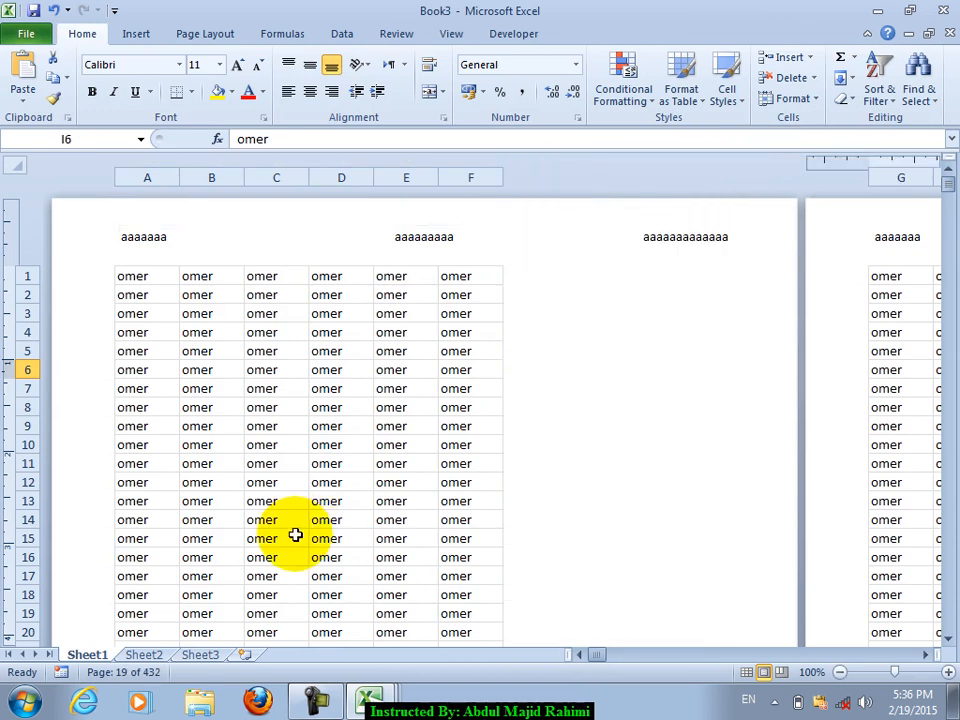
pyautogui.keyDown('ctrl'); pyautogui.scroll(-1, 271, 538); pyautogui.keyUp('ctrl')
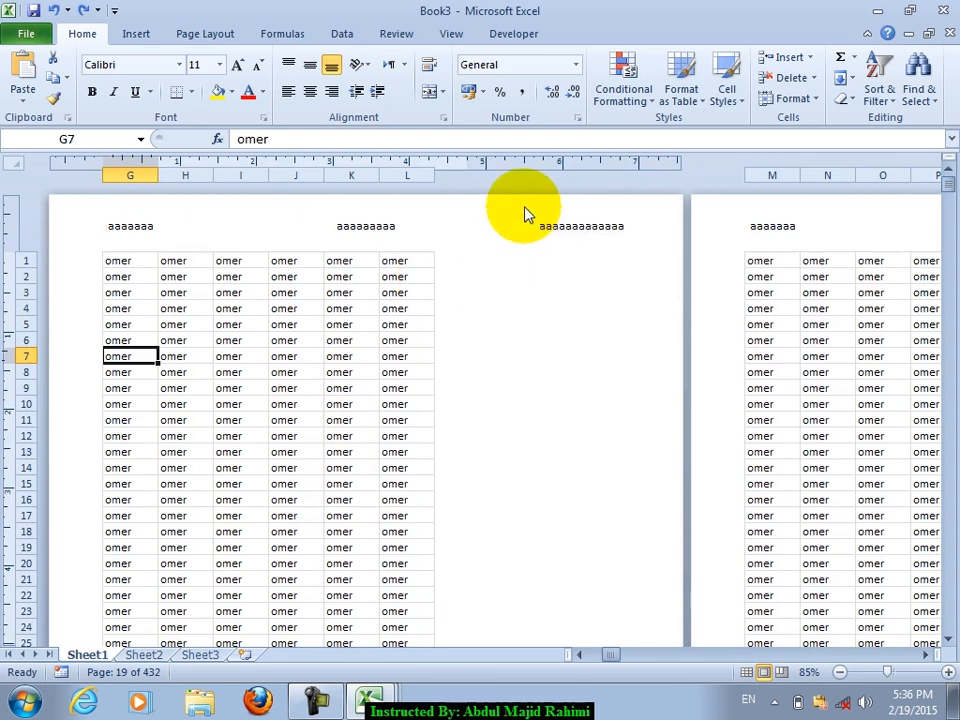
pyautogui.moveTo(463, 162); pyautogui.dragTo(598, 162)
pyautogui.moveTo(196, 162); pyautogui.dragTo(233, 162)
pyautogui.moveTo(452, 398); pyautogui.dragTo(466, 404)
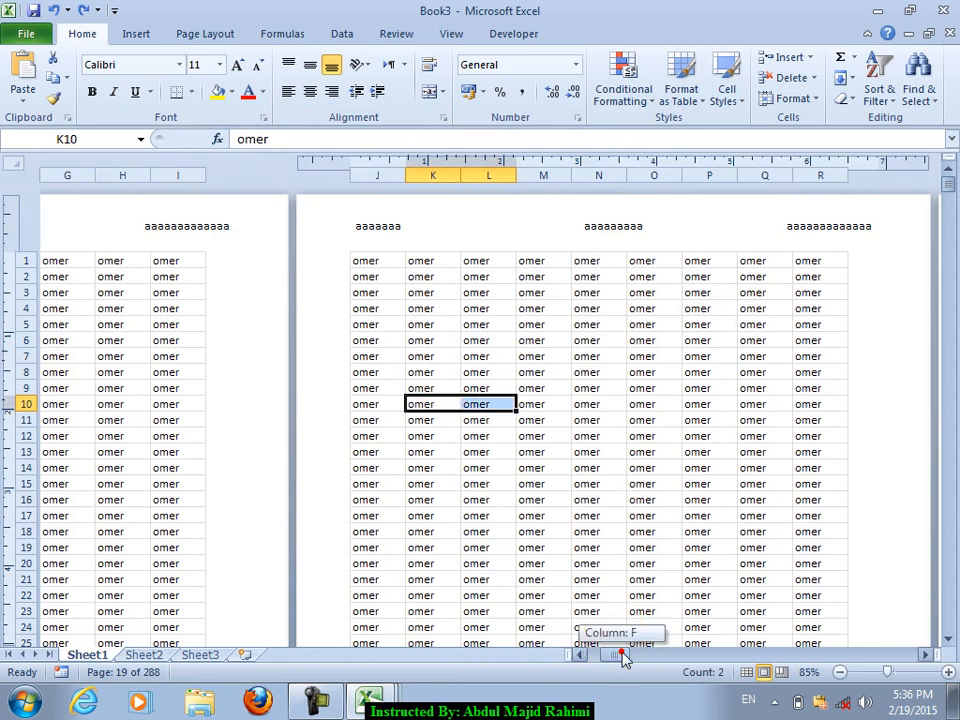
# In Page Setup, enable different odd and even pages, different first page, scale with document and align with page margins for the header and footer
pyautogui.moveTo(620, 653); pyautogui.dragTo(604, 653)
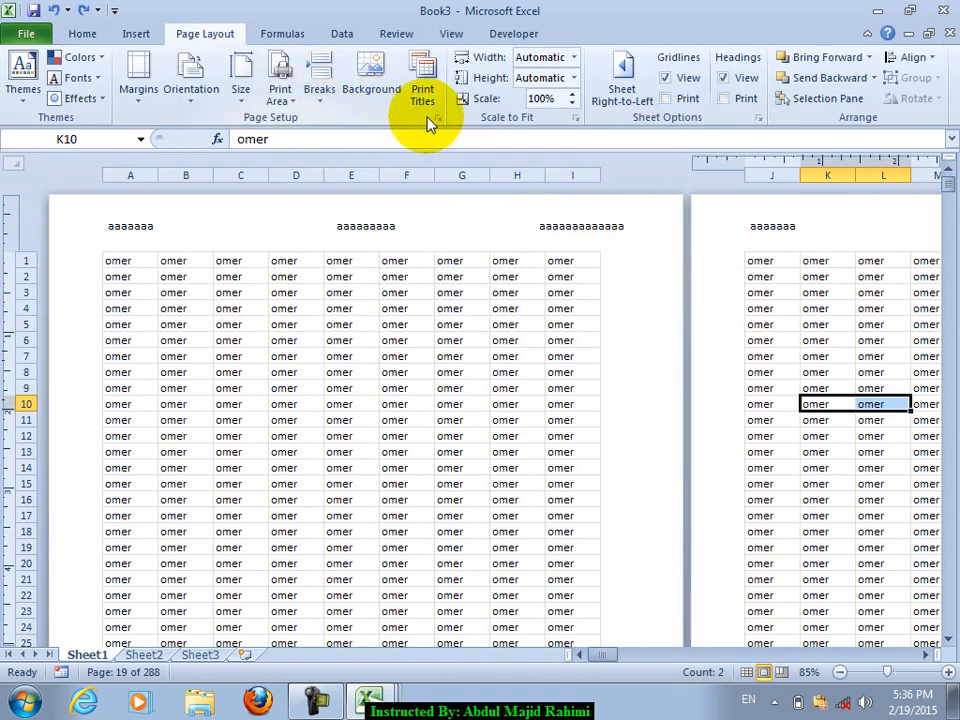
pyautogui.click(437, 118)
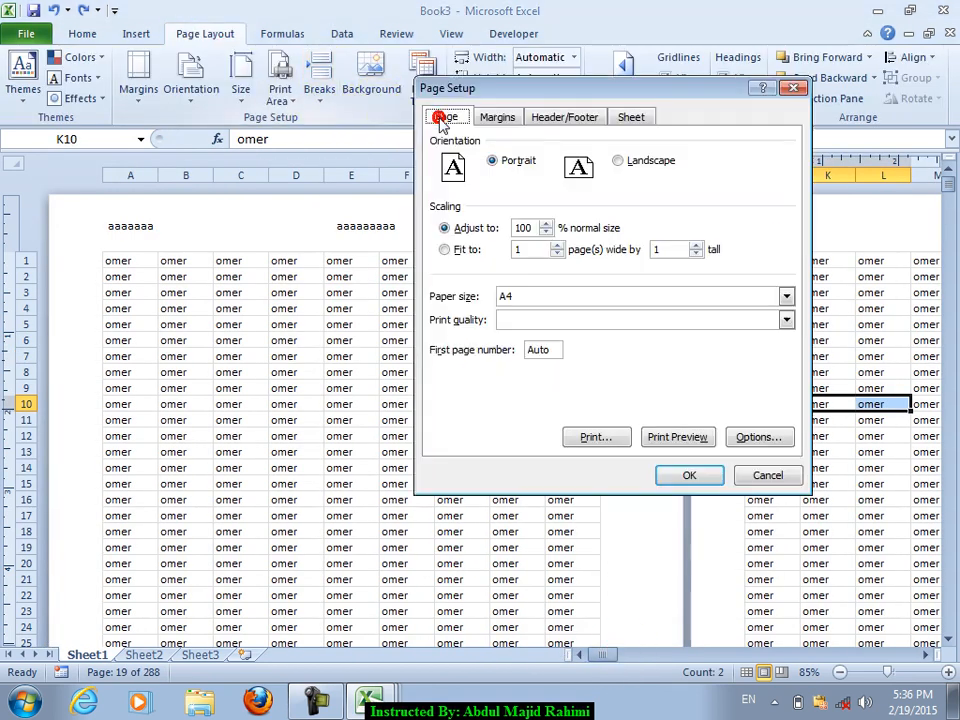
pyautogui.click(499, 119)
pyautogui.click(547, 119)
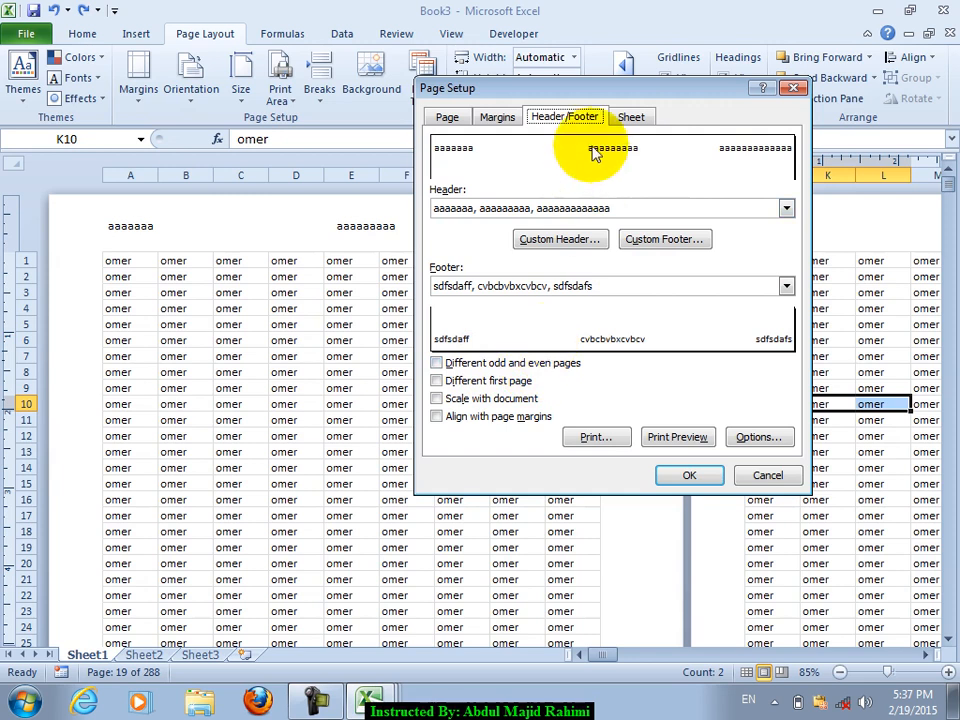
pyautogui.moveTo(553, 92); pyautogui.dragTo(272, 186)
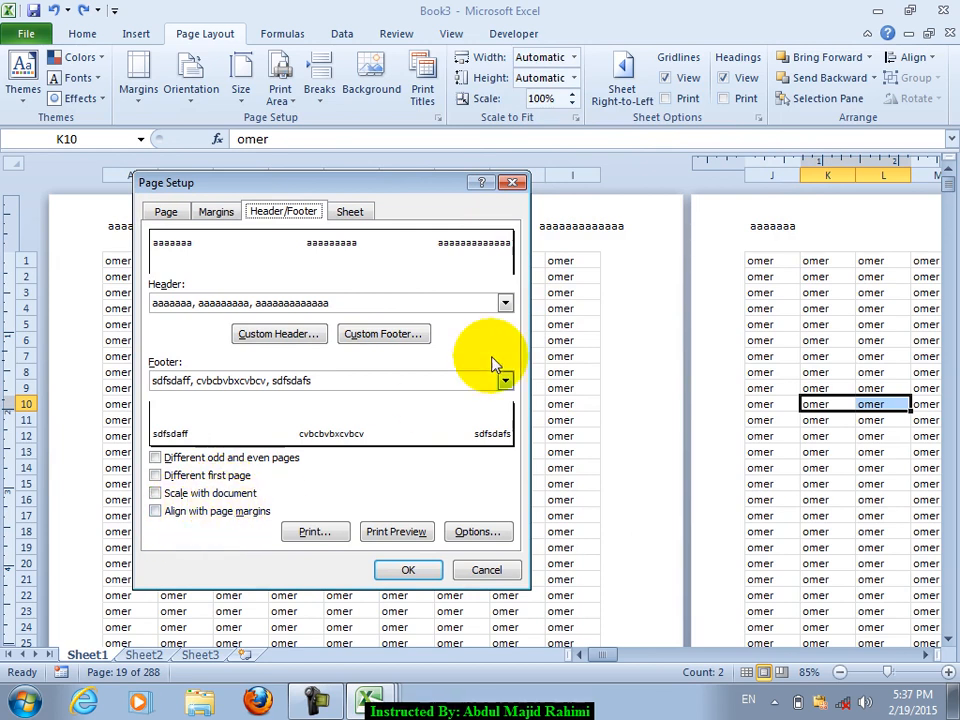
pyautogui.click(190, 511)
pyautogui.click(152, 492)
pyautogui.click(160, 475)
pyautogui.click(174, 457)
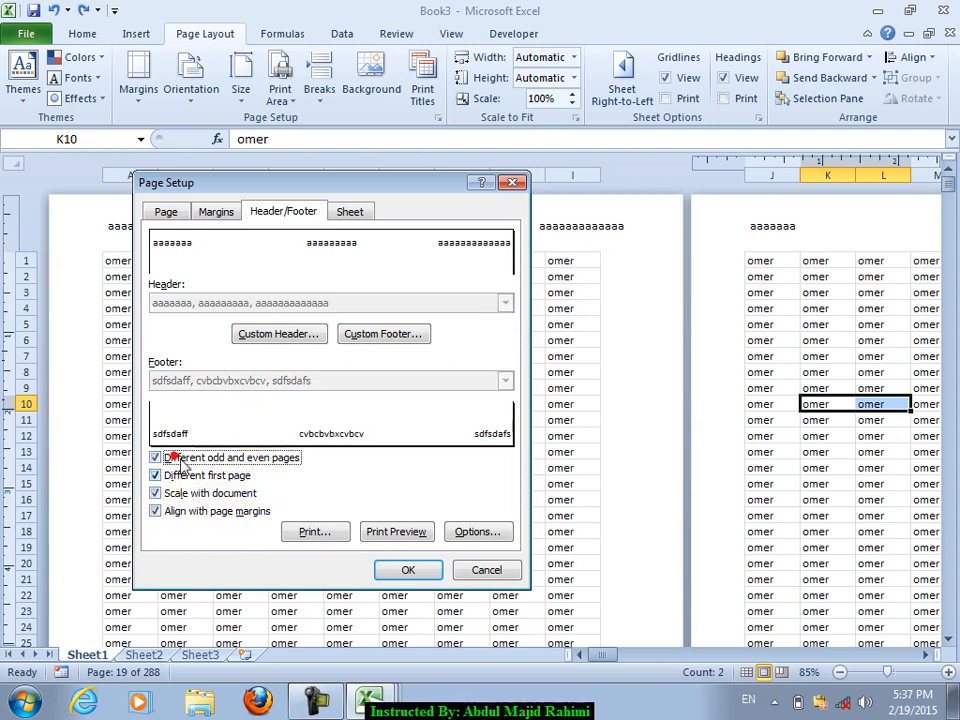
pyautogui.click(400, 569)
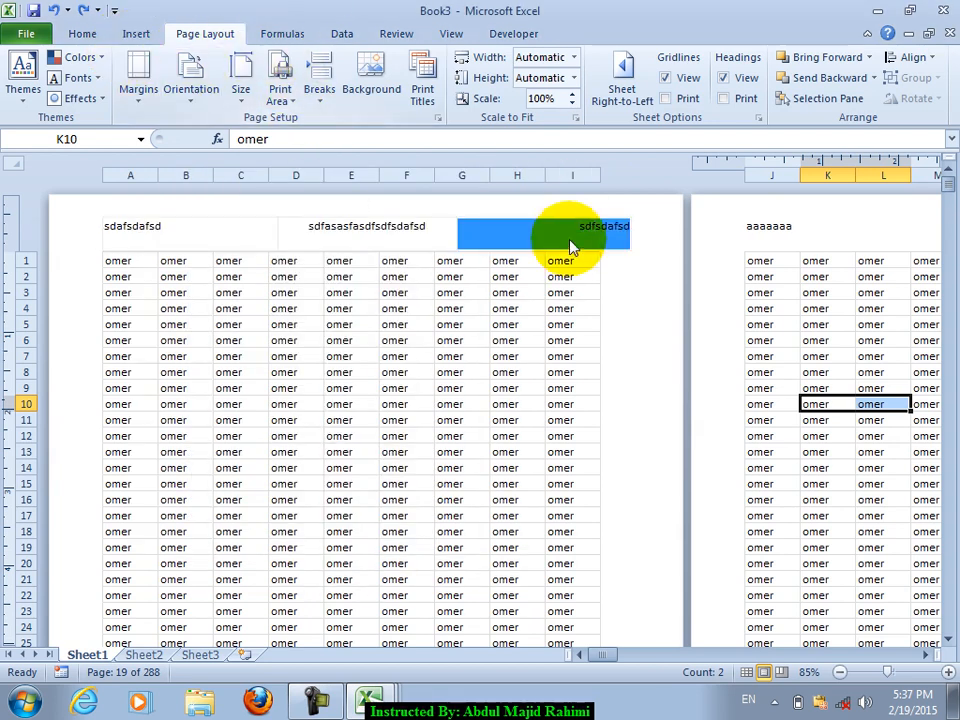
# Open the right section of the first page header to review the header and footer elements and options, then leave header editing
pyautogui.click(489, 236)
pyautogui.click(600, 35)
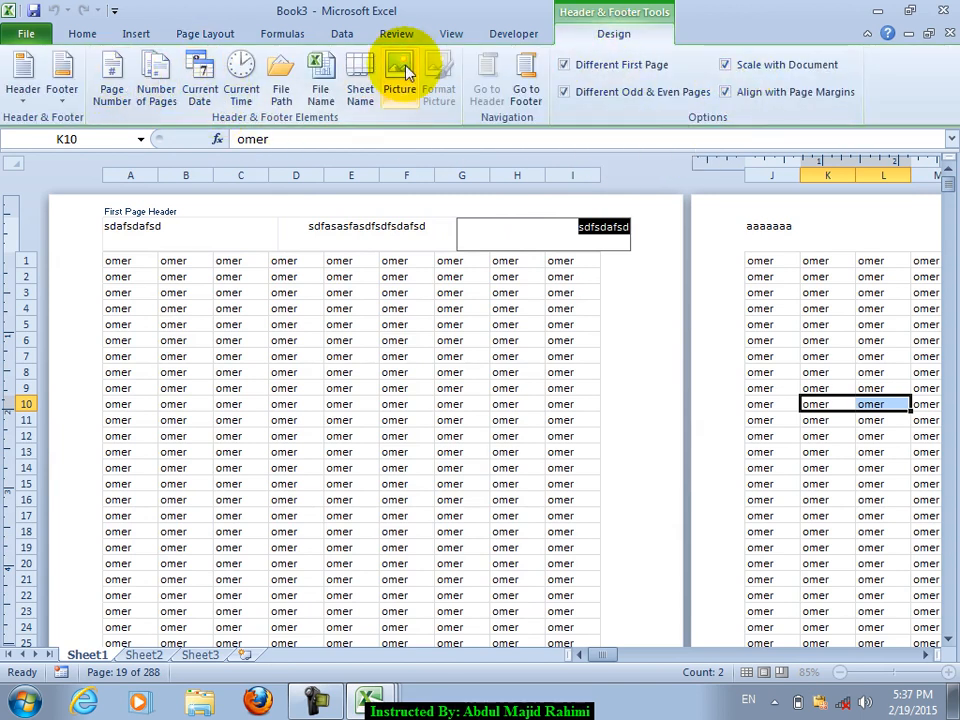
pyautogui.click(205, 31)
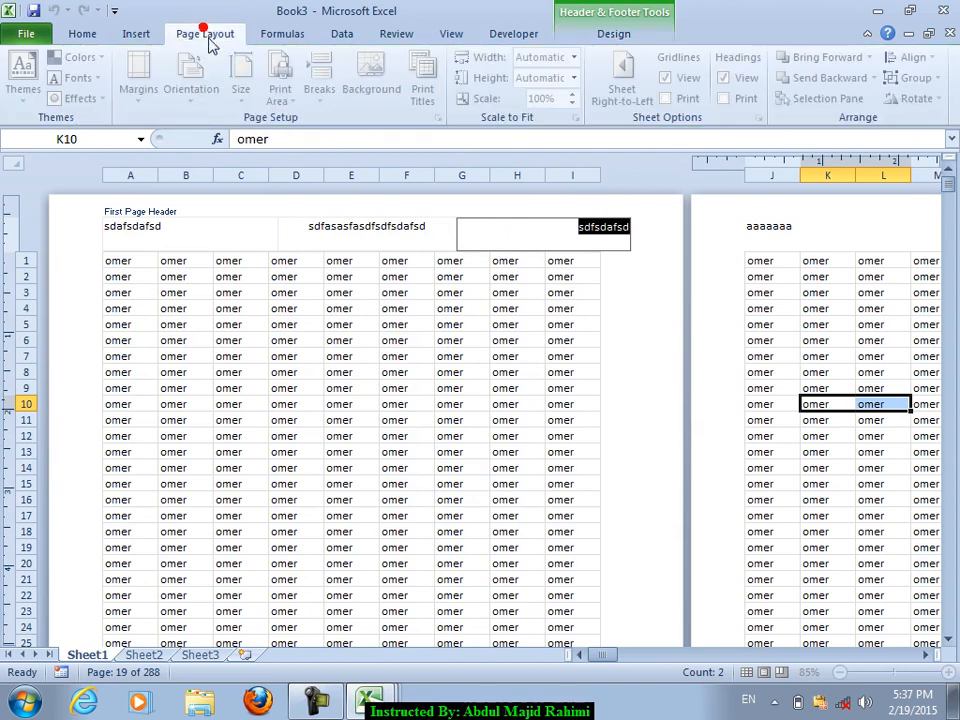
pyautogui.moveTo(461, 292); pyautogui.dragTo(432, 298)
# Review the custom first page header sections and insert tools in Page Setup, then close without making changes
pyautogui.click(438, 120)
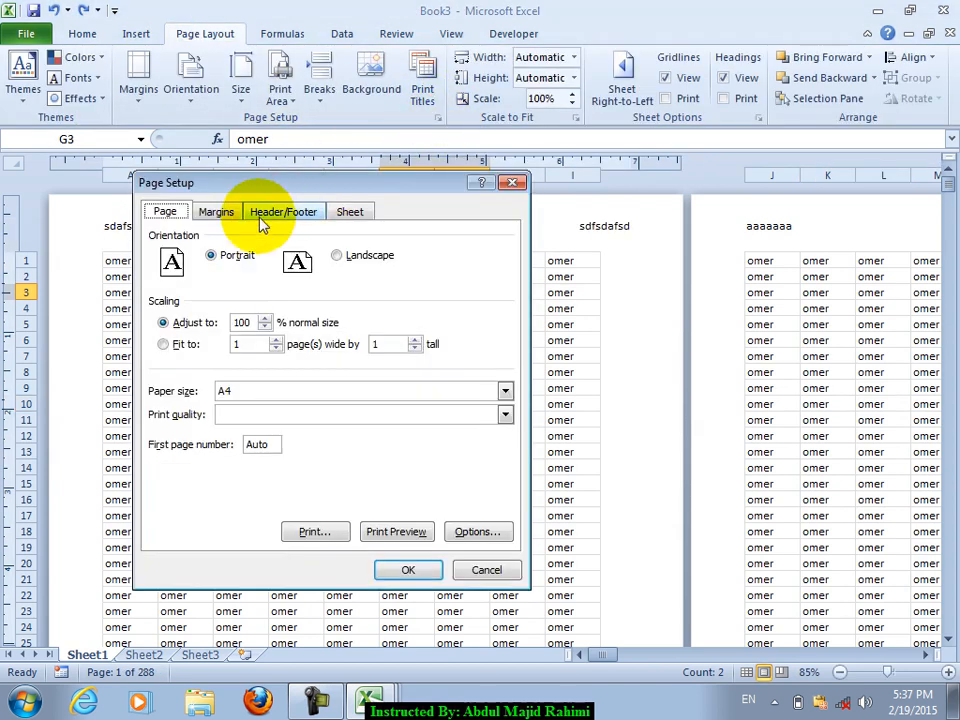
pyautogui.click(275, 211)
pyautogui.click(291, 336)
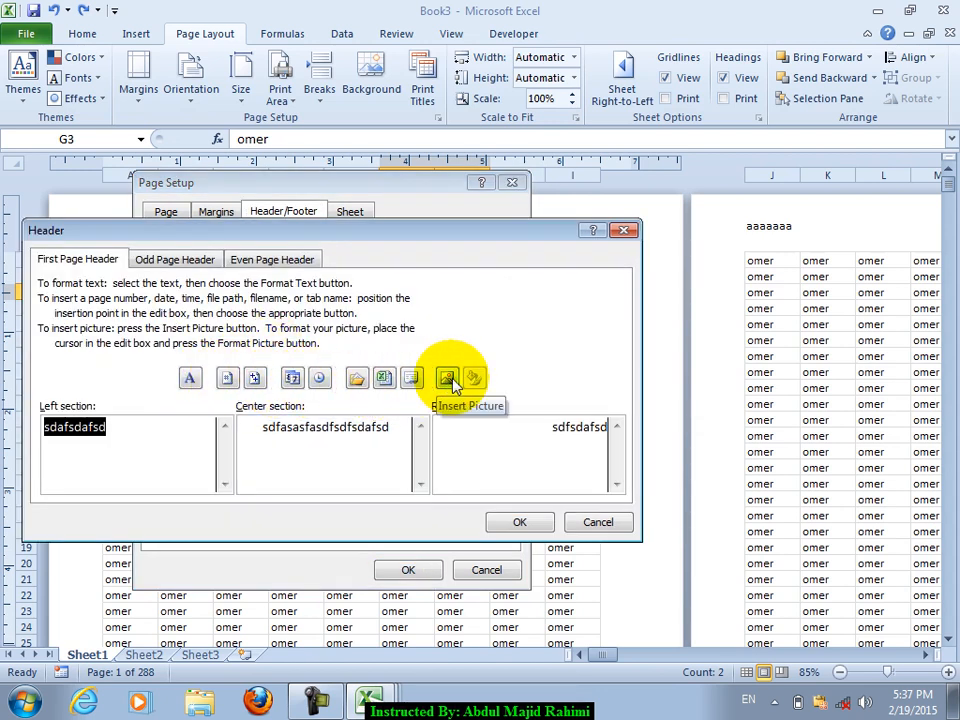
pyautogui.click(597, 522)
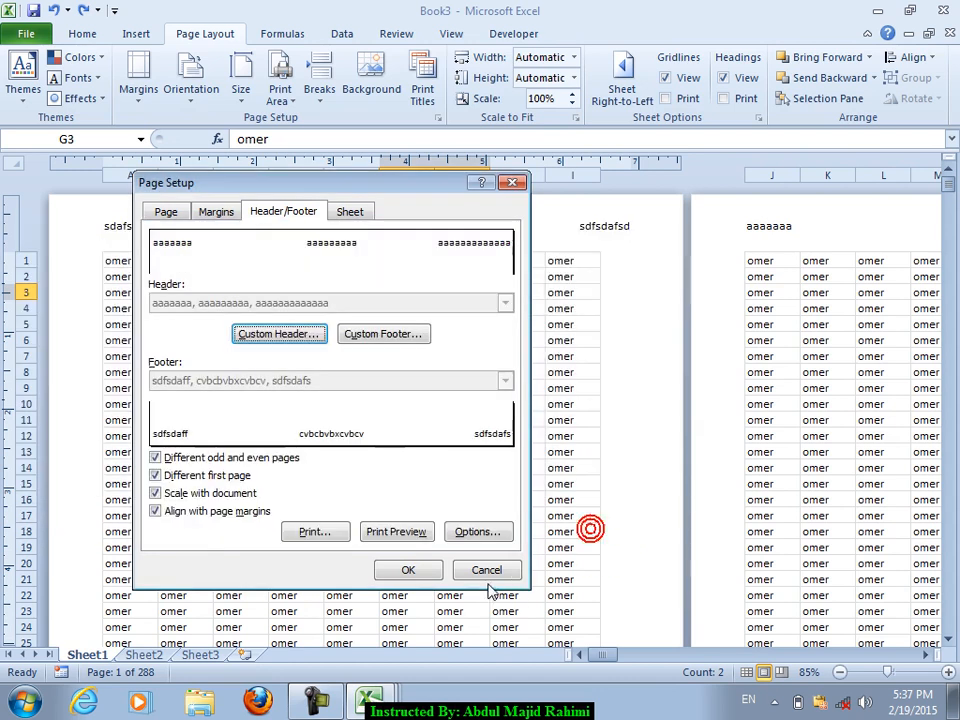
pyautogui.click(486, 569)
pyautogui.click(420, 388)
# Look through the WordArt and Signature Line insert options without adding anything
pyautogui.click(138, 34)
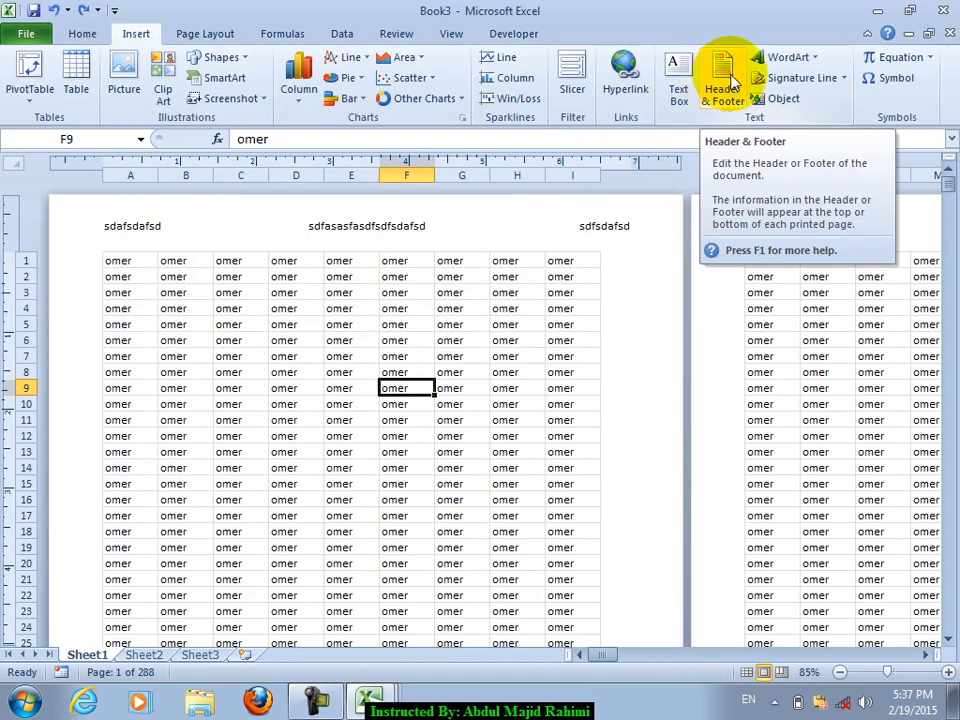
pyautogui.click(812, 57)
pyautogui.click(810, 56)
pyautogui.click(838, 80)
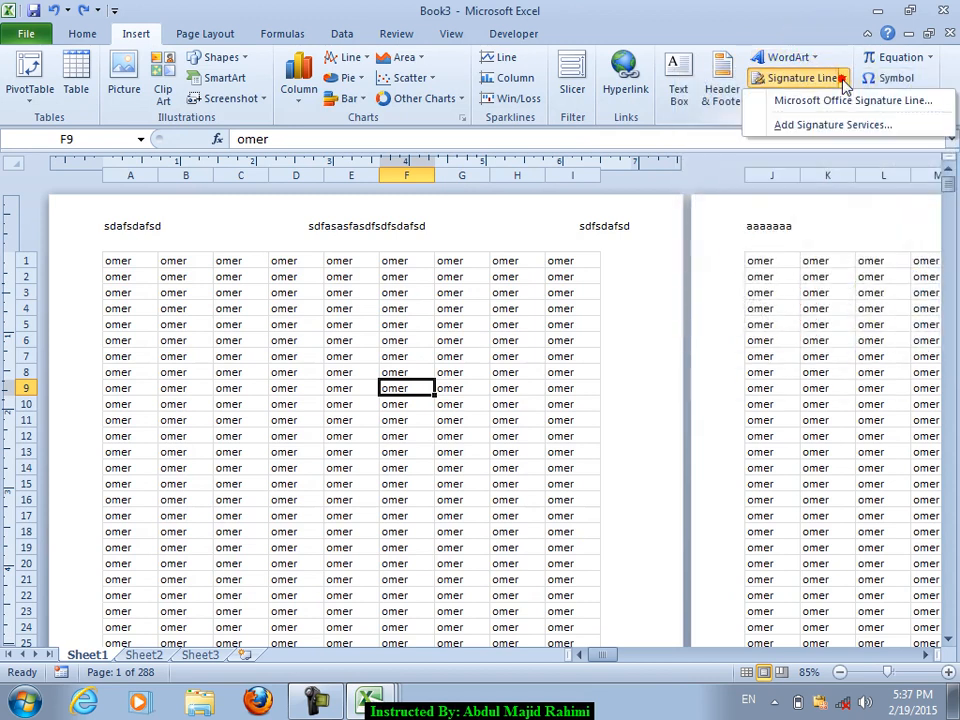
pyautogui.click(830, 77)
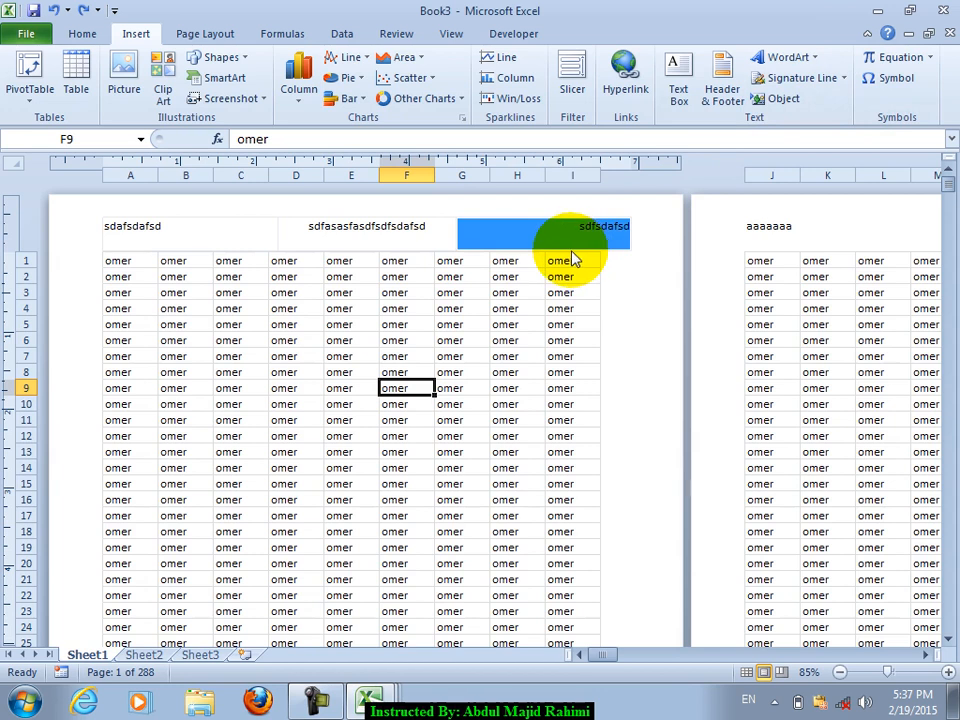